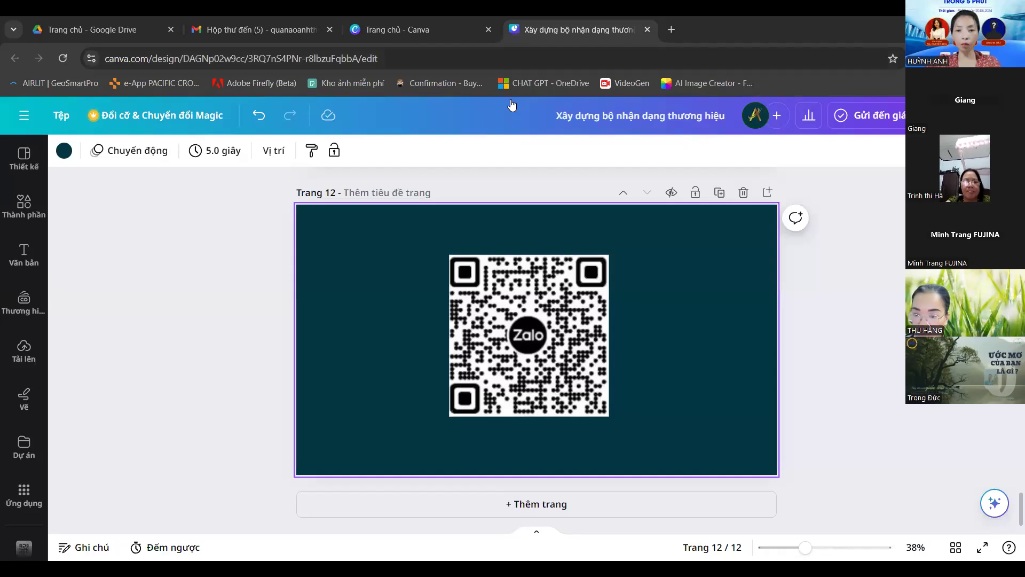
Close the finished 12-page Canva brand identity design ending with the Zalo QR code page.
{"action": "left_click", "coordinate": [647, 30]}
{"action": "left_click", "coordinate": [489, 29]}
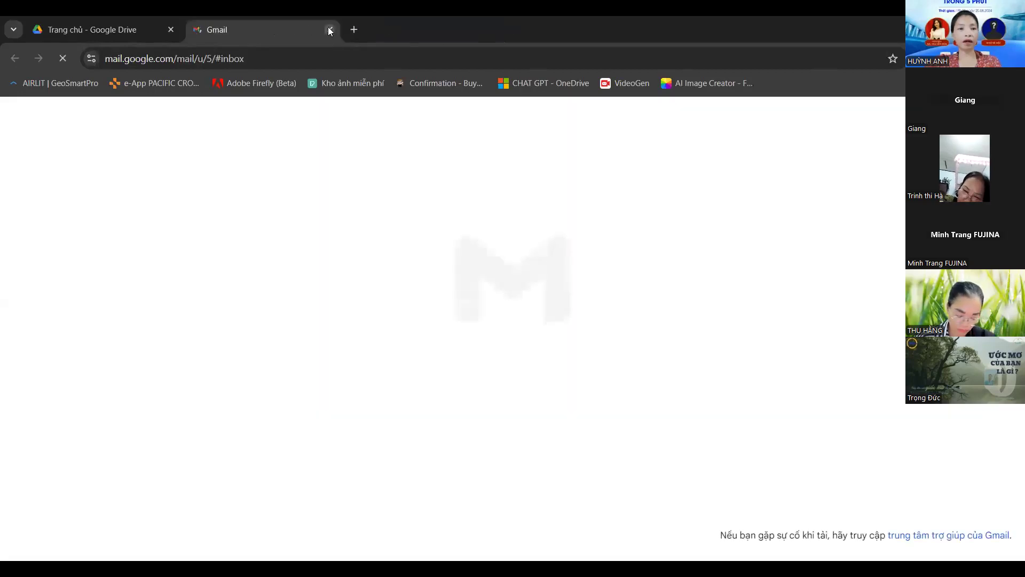
{"action": "left_click", "coordinate": [330, 31]}
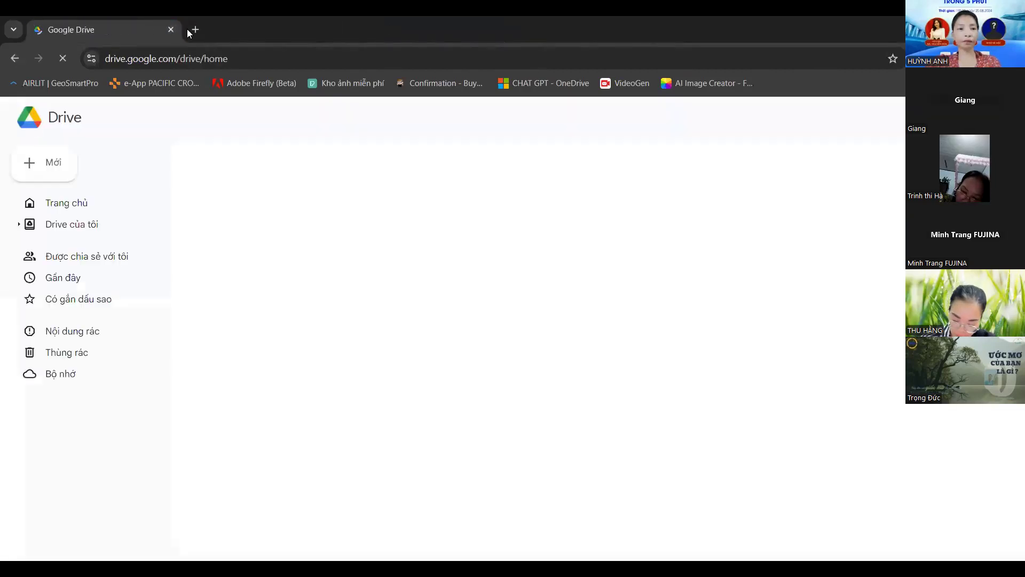
{"action": "left_click", "coordinate": [194, 29]}
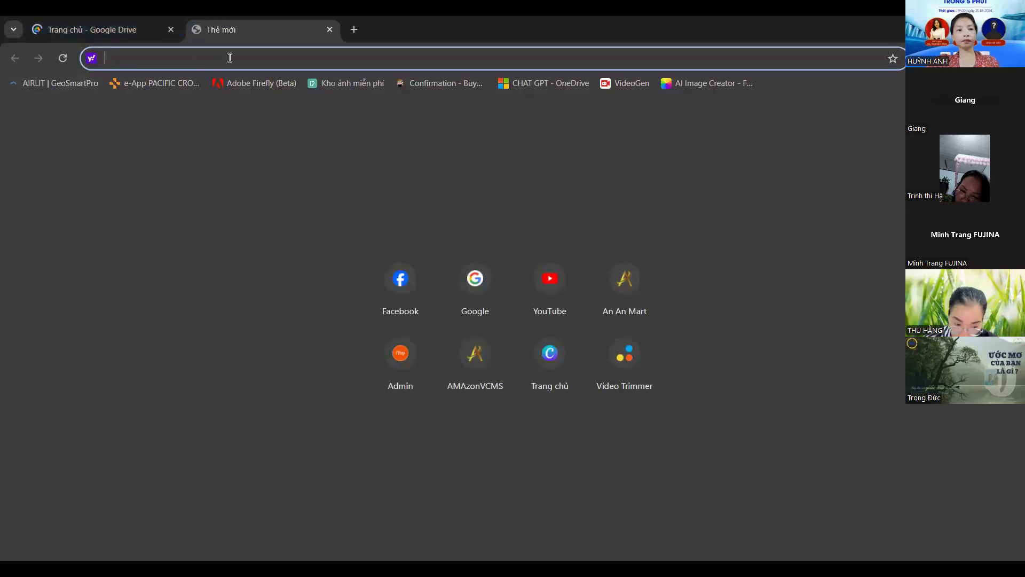
{"action": "type", "text": "https://fliki.ai/?via=new-acc"}
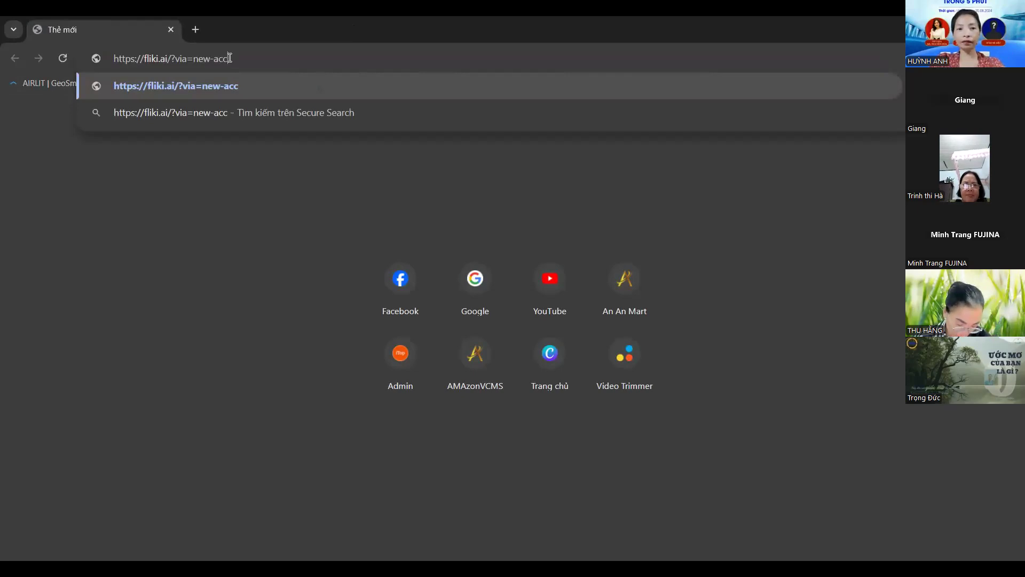
{"action": "key", "text": "Return"}
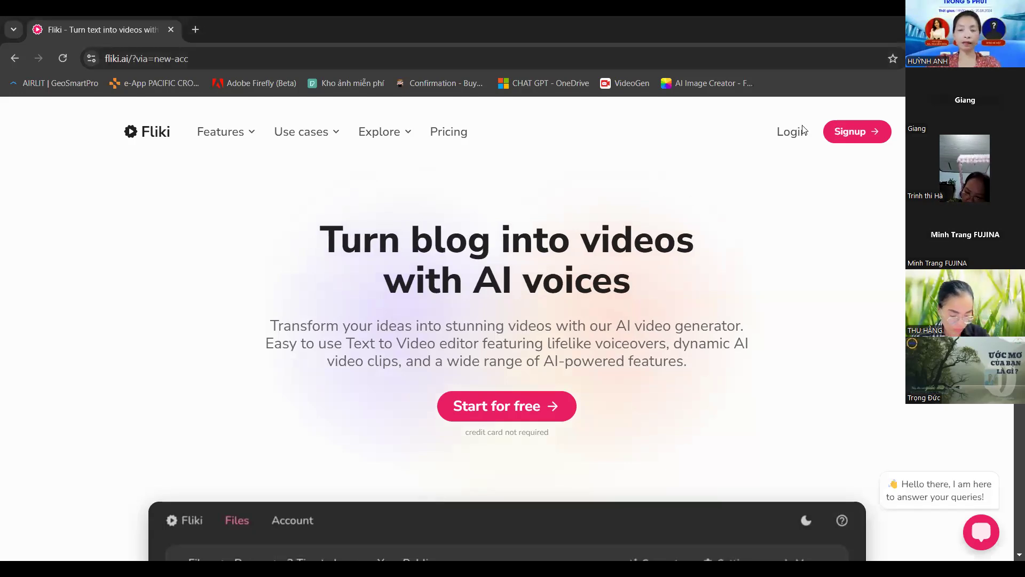
Begin creating a Fliki account with the homepage Signup button.
{"action": "left_click", "coordinate": [868, 133]}
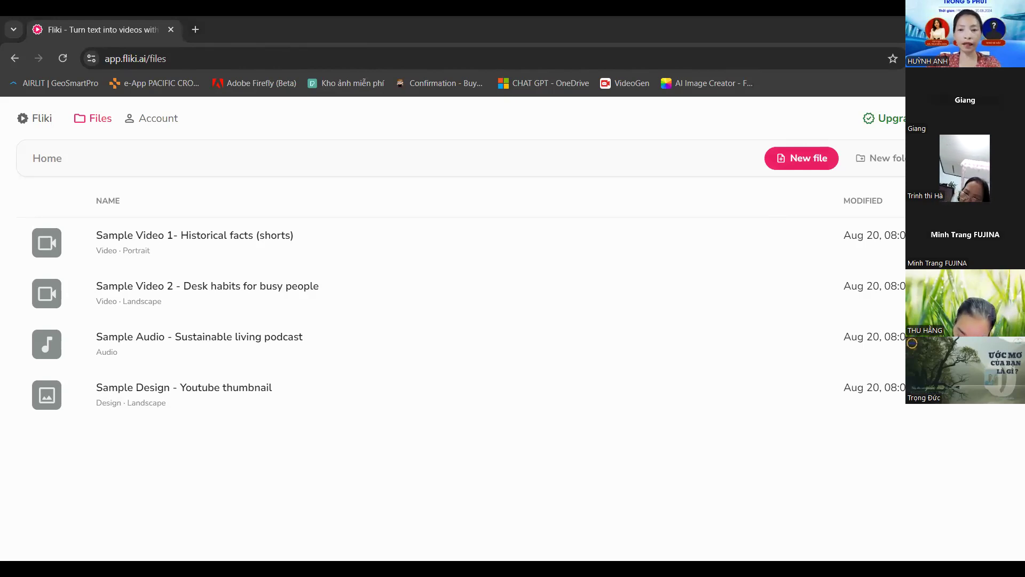
Start a new Video file and put the caret in its empty File name field.
{"action": "left_click", "coordinate": [809, 157]}
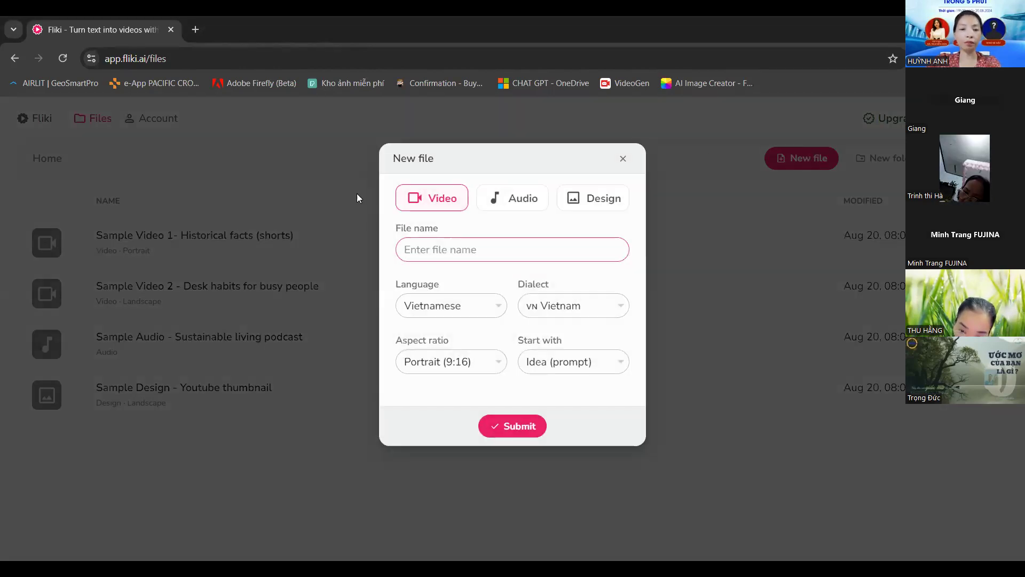
{"action": "left_click", "coordinate": [429, 202]}
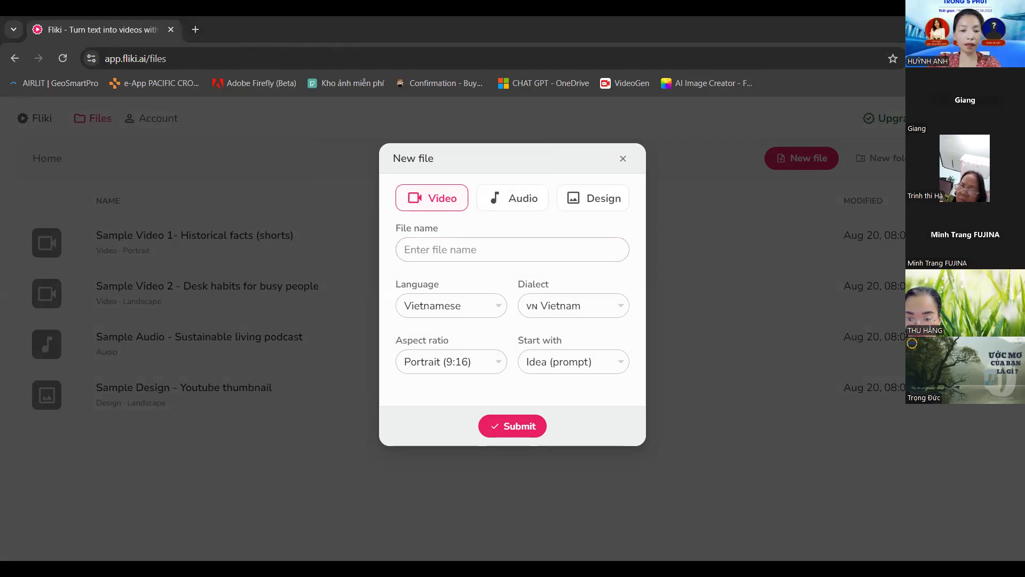
{"action": "left_click", "coordinate": [410, 251]}
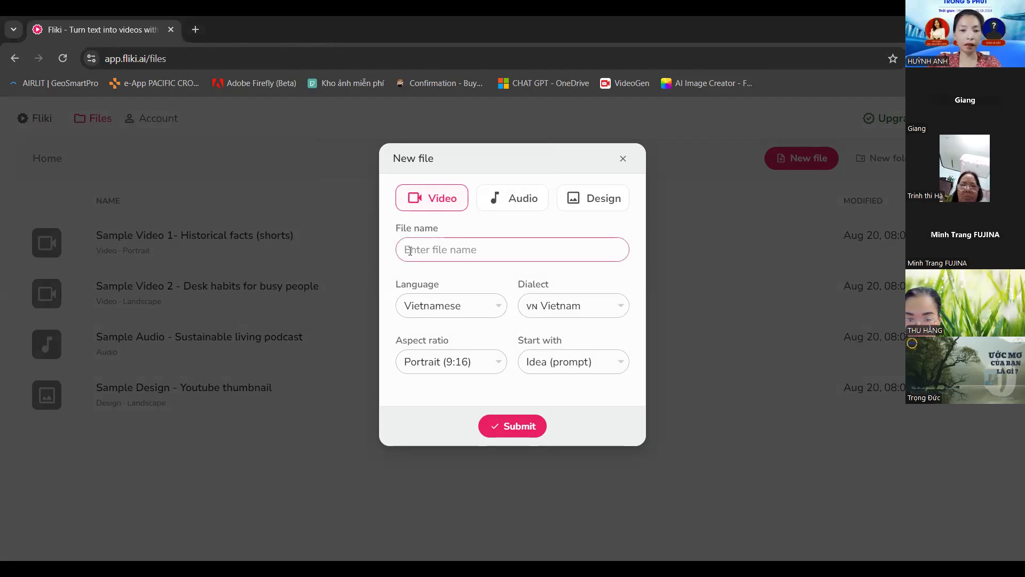
{"action": "left_click_drag", "start_coordinate": [394, 227], "coordinate": [448, 234]}
{"action": "left_click", "coordinate": [448, 235]}
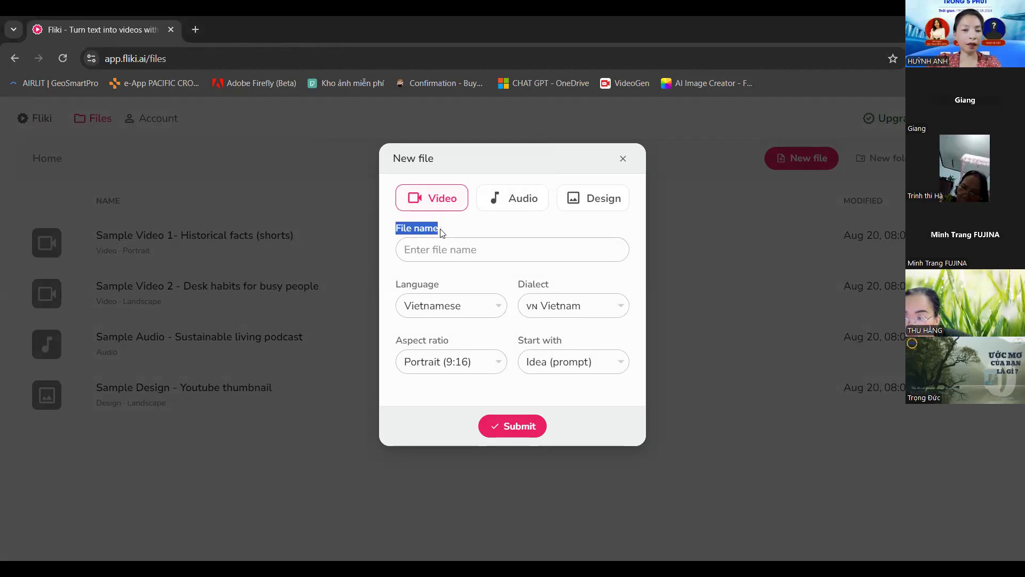
{"action": "left_click", "coordinate": [443, 257]}
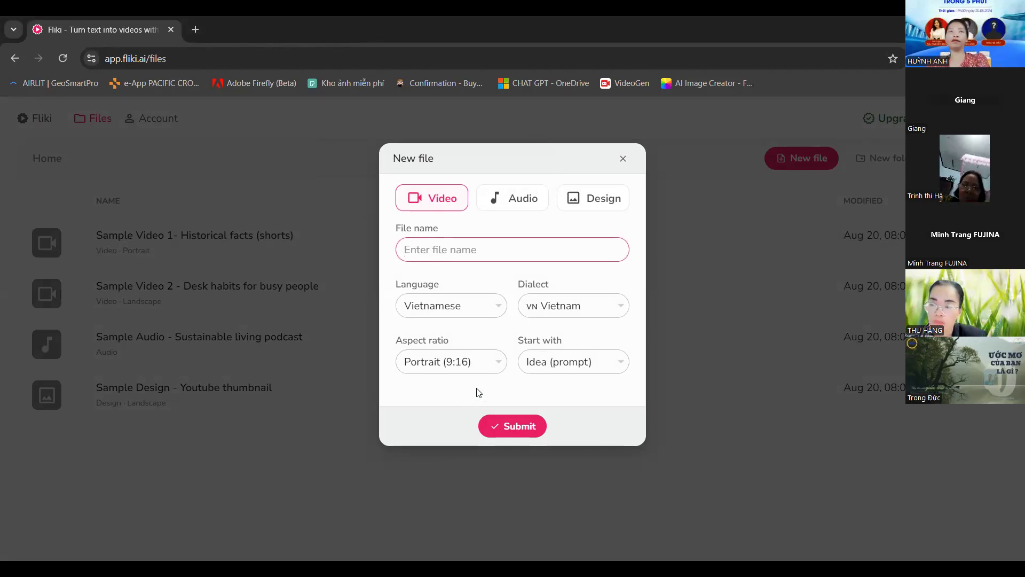
{"action": "left_click", "coordinate": [1007, 545]}
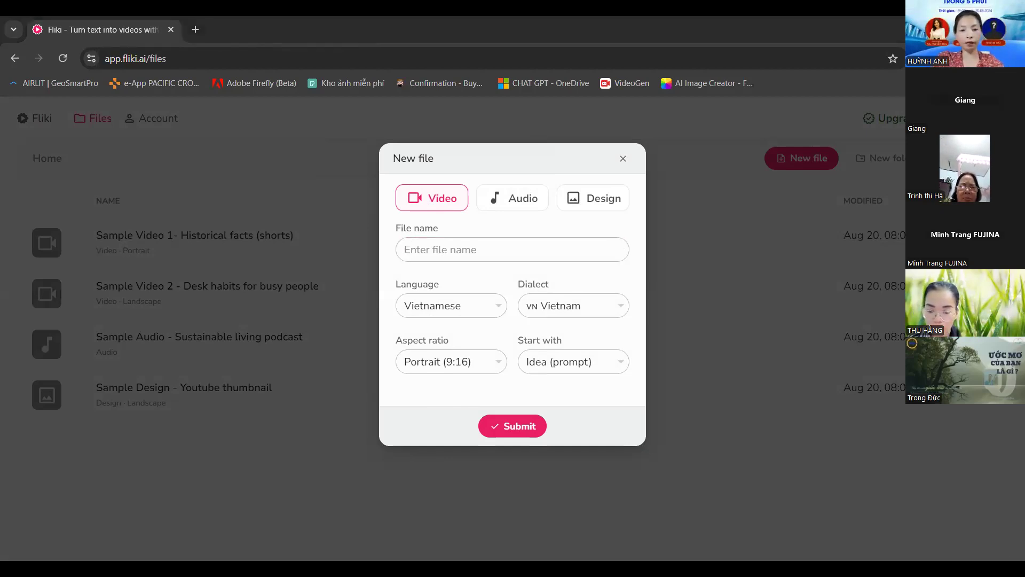
{"action": "left_click", "coordinate": [534, 252]}
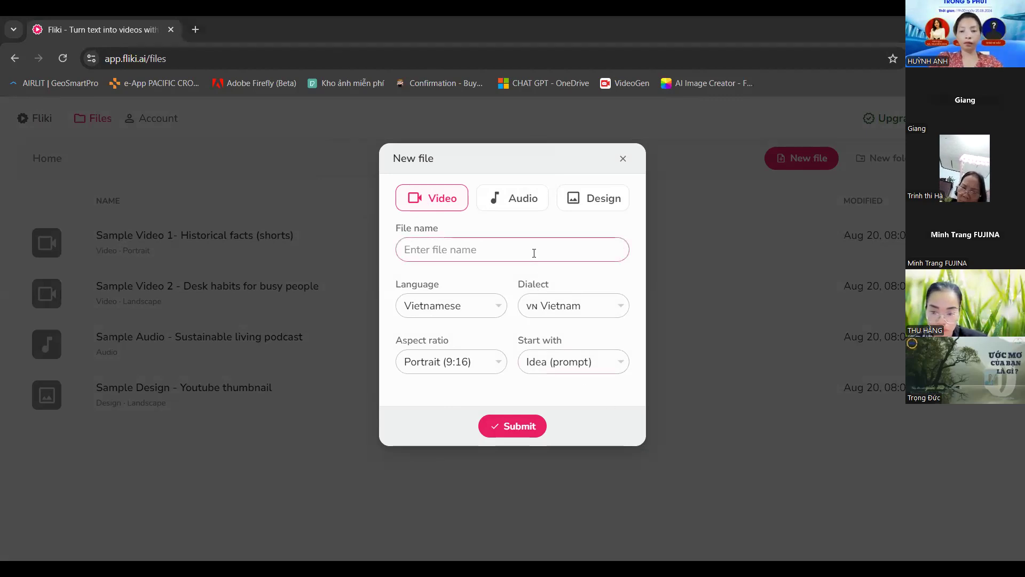
Name the video cardio-1, start it from Script, and keep Portrait (9:16).
{"action": "type", "text": "cardio"}
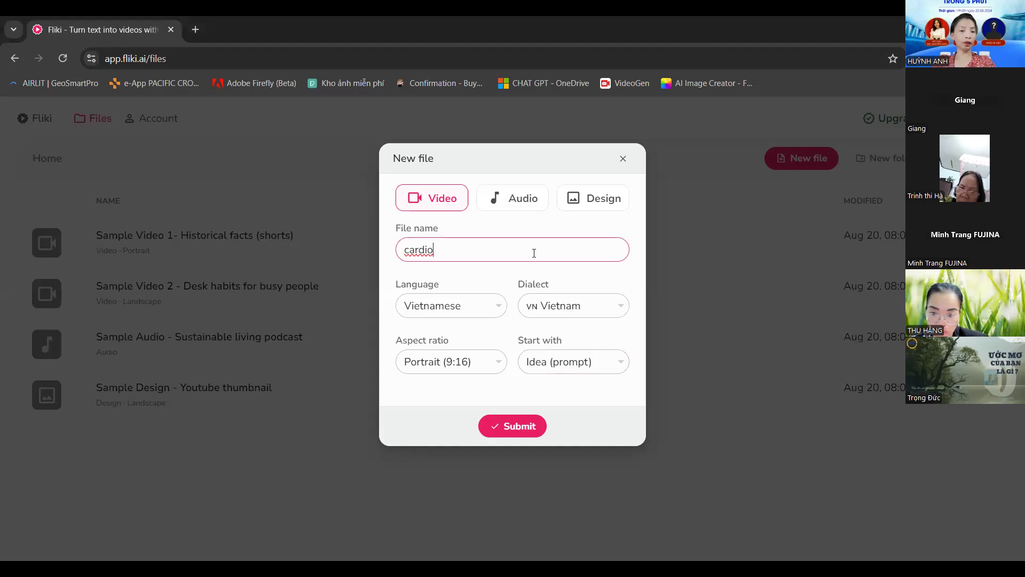
{"action": "type", "text": "-1"}
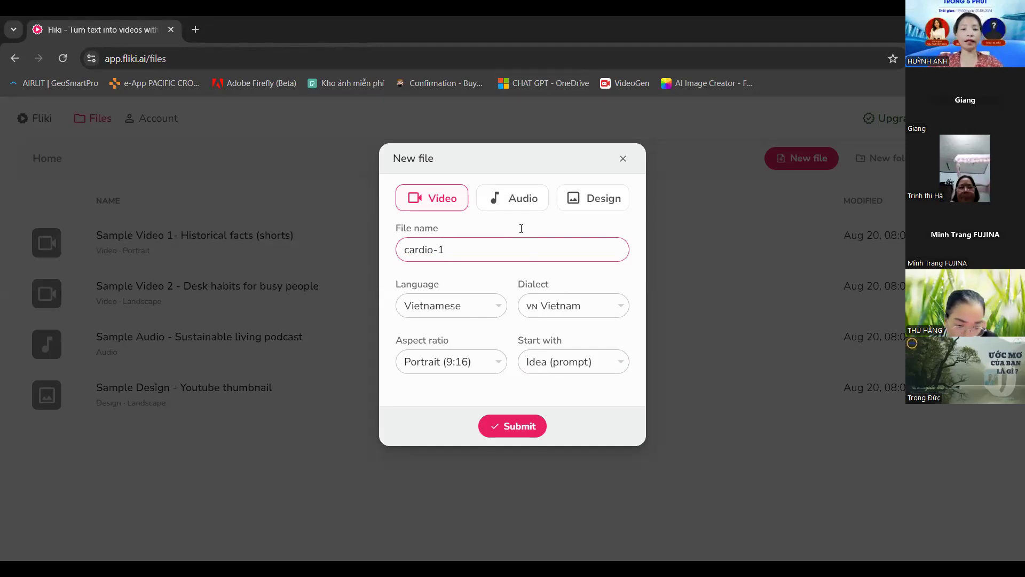
{"action": "left_click_drag", "start_coordinate": [395, 284], "coordinate": [439, 285]}
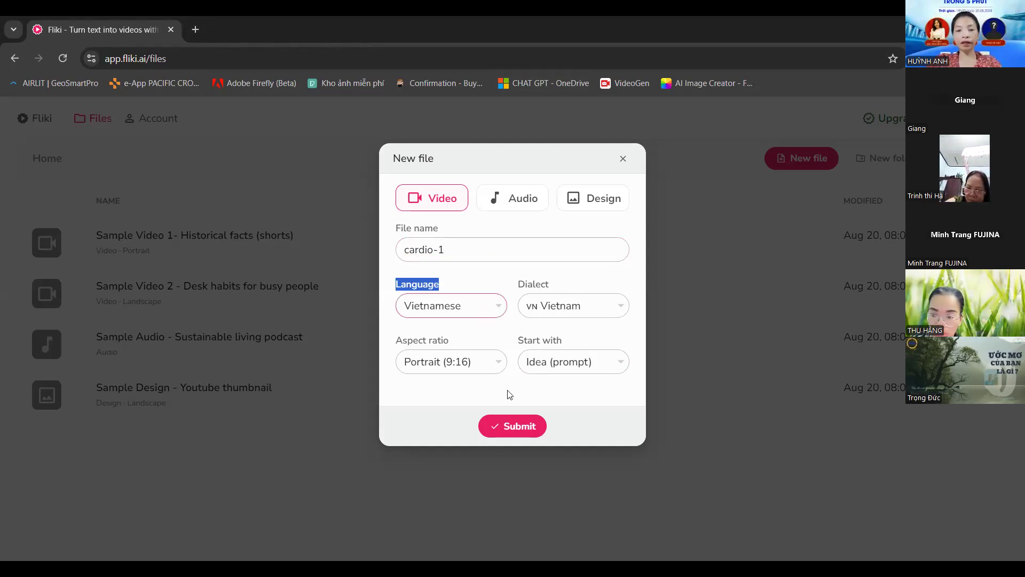
{"action": "left_click_drag", "start_coordinate": [517, 340], "coordinate": [563, 340]}
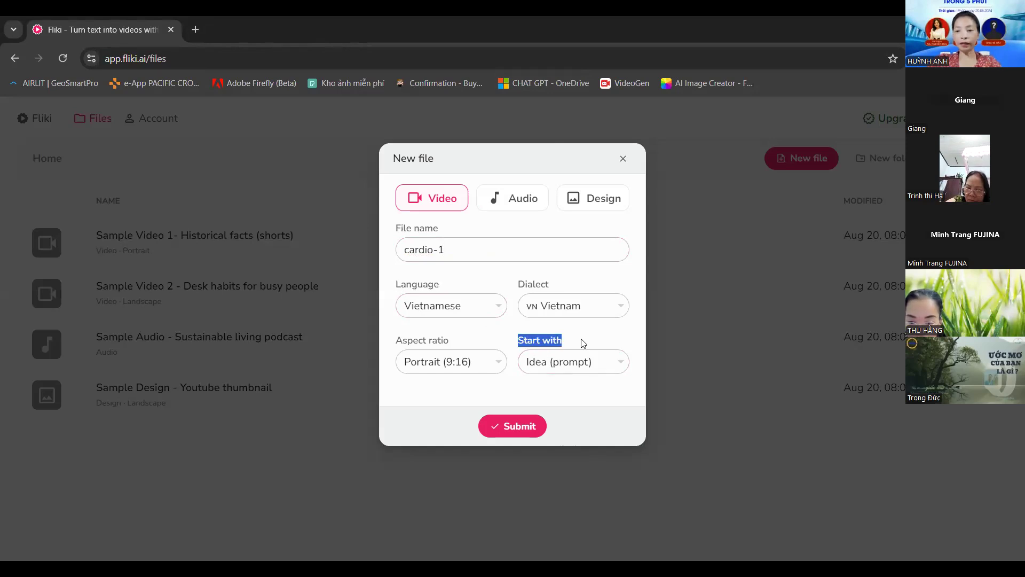
{"action": "left_click", "coordinate": [575, 366]}
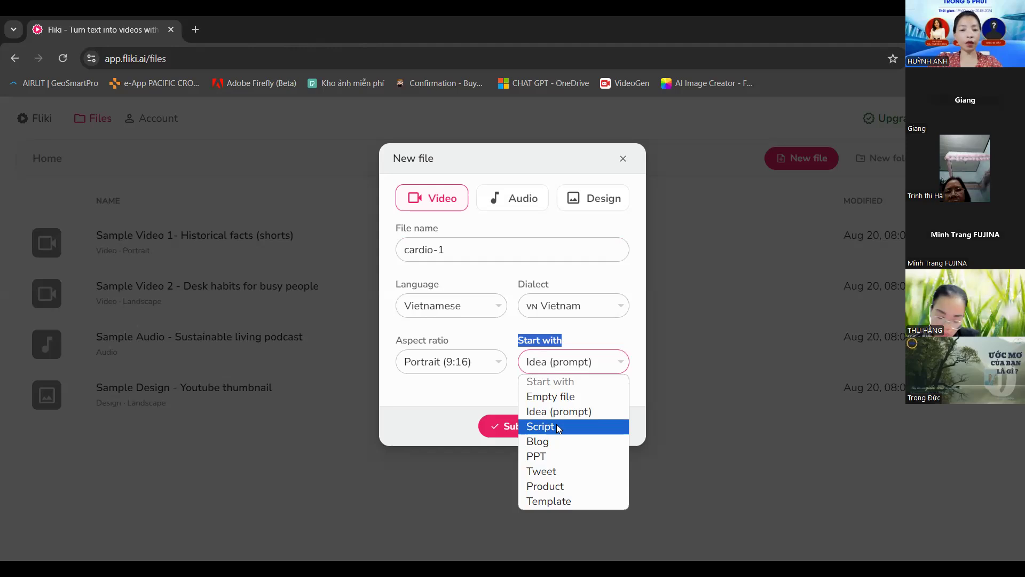
{"action": "left_click", "coordinate": [557, 425]}
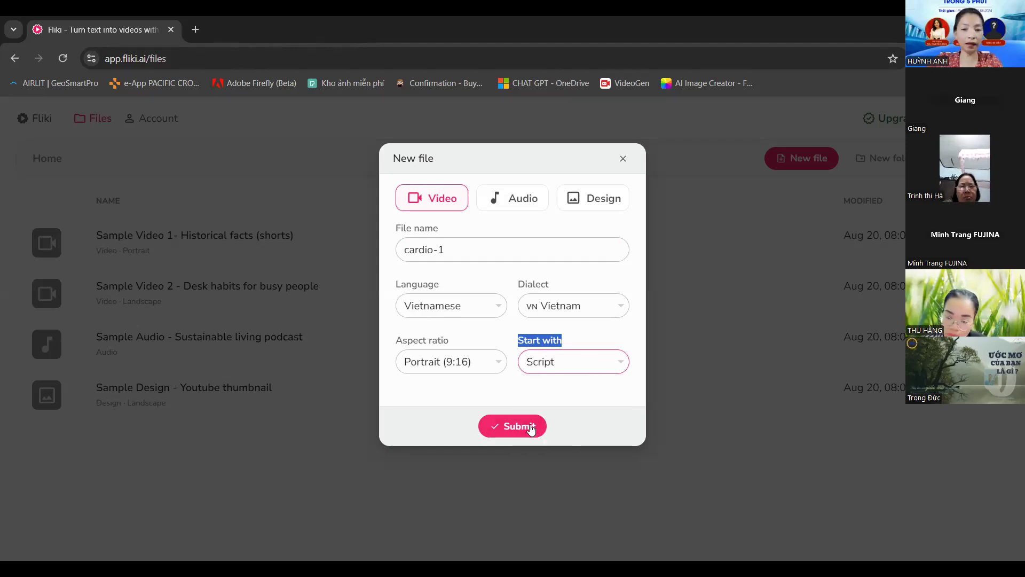
{"action": "left_click", "coordinate": [443, 362]}
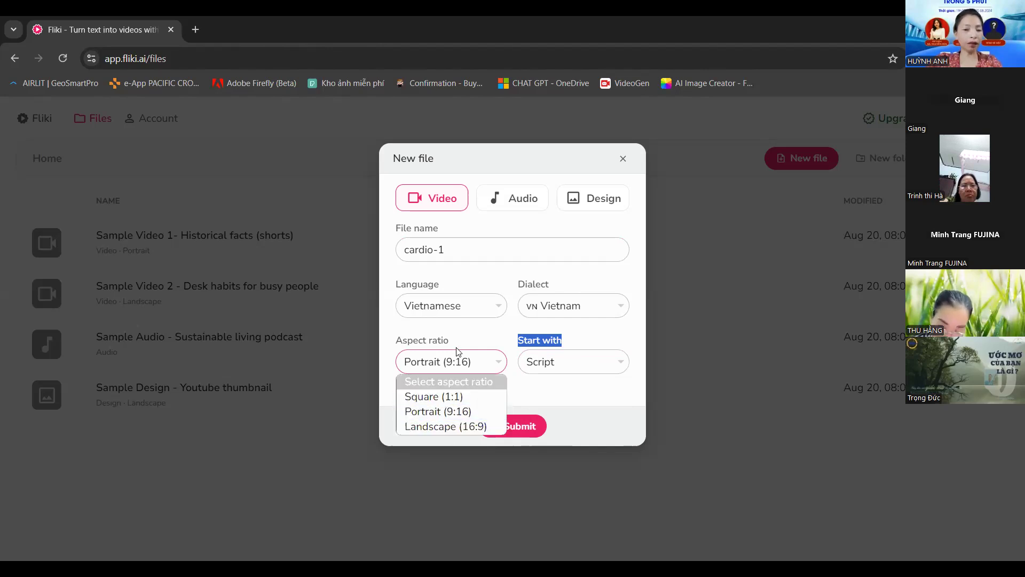
{"action": "left_click", "coordinate": [504, 405]}
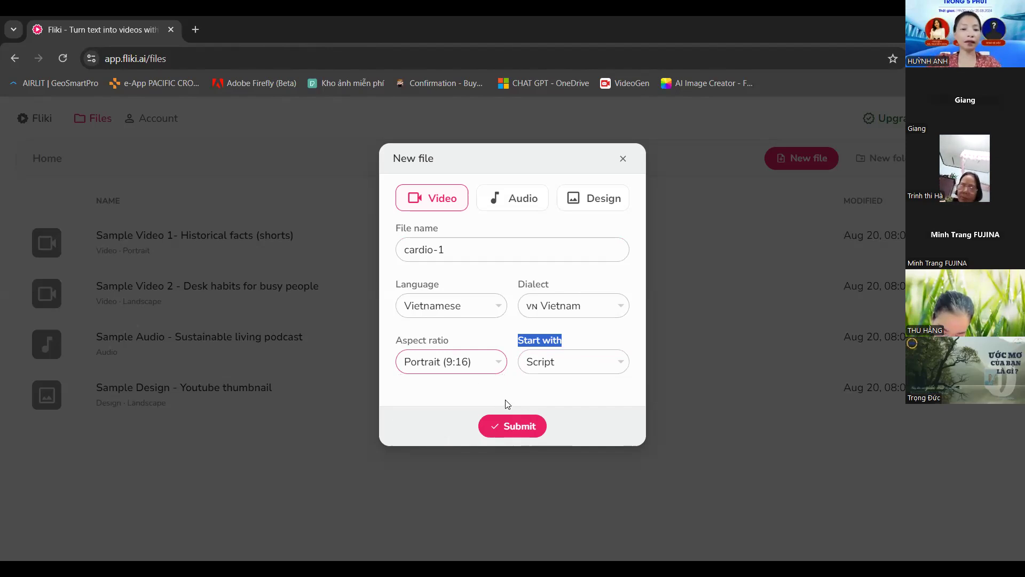
{"action": "left_click", "coordinate": [514, 427]}
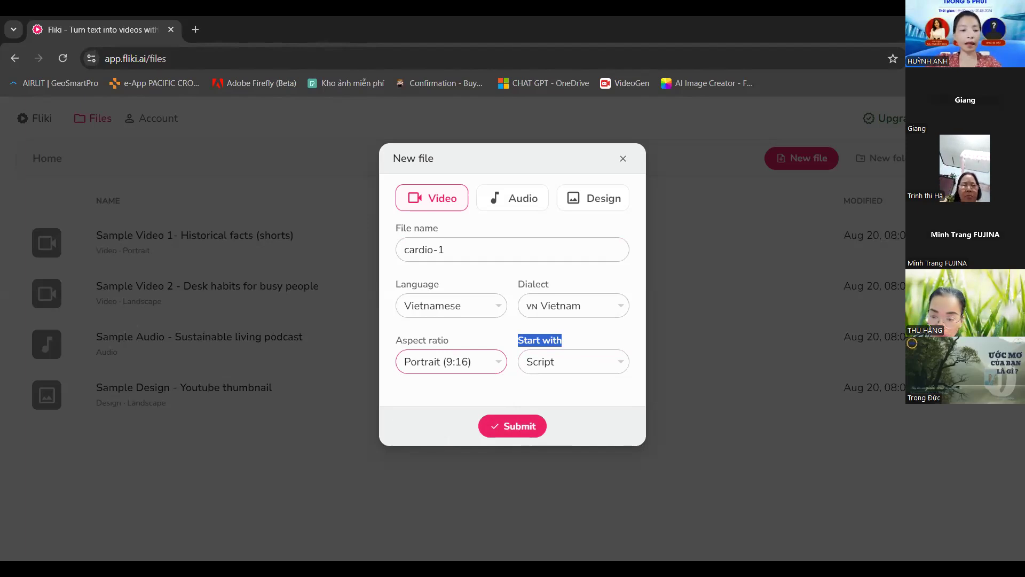
Submit cardio-1, then close the Magic Create script prompt without generating anything.
{"action": "left_click", "coordinate": [516, 426]}
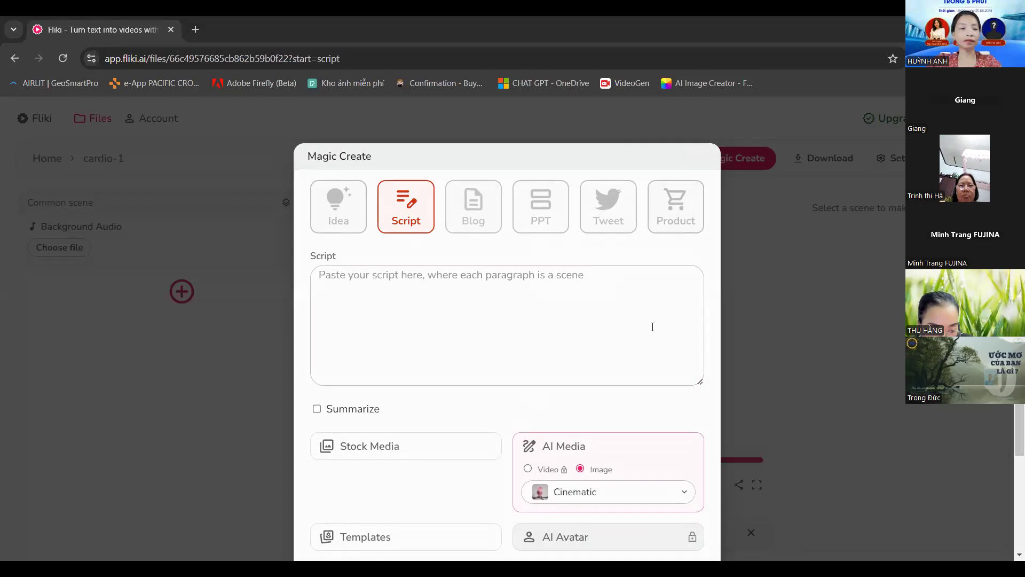
{"action": "left_click", "coordinate": [427, 342]}
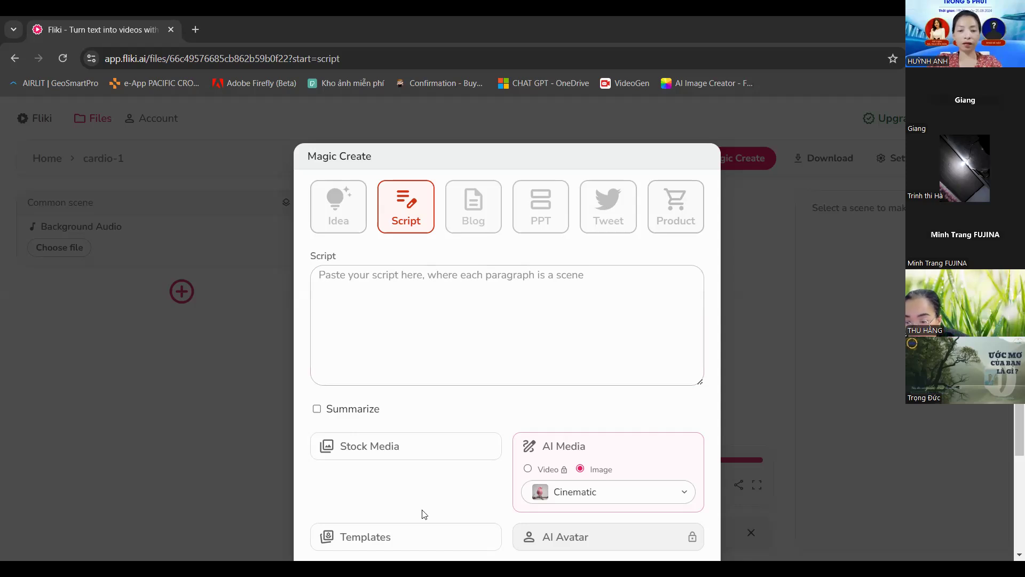
{"action": "scroll", "coordinate": [425, 515], "scroll_direction": "down", "scroll_amount": 2}
{"action": "left_click", "coordinate": [471, 497]}
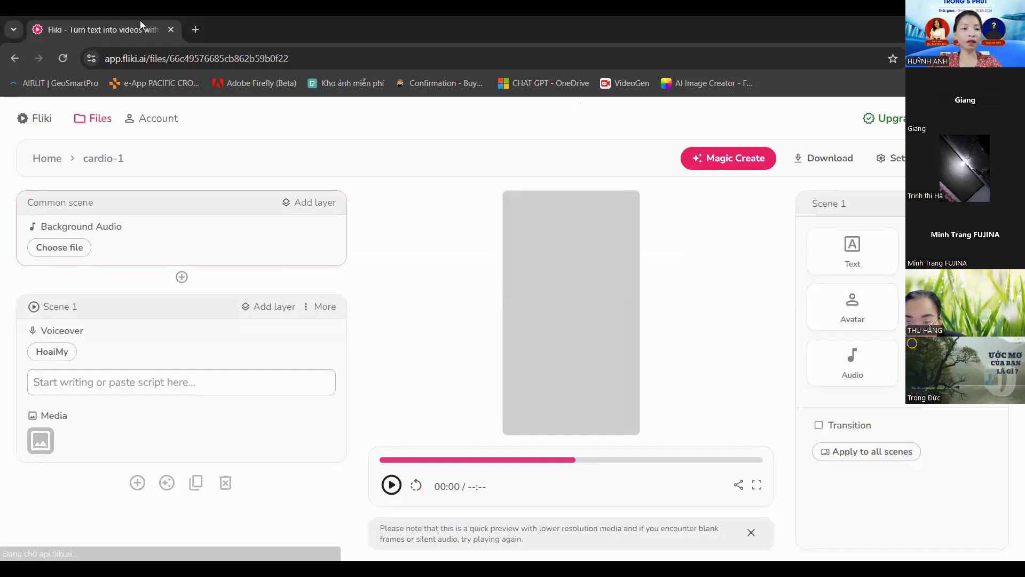
Return to the Files list and request deletion of the cardio-1 file.
{"action": "left_click", "coordinate": [26, 60]}
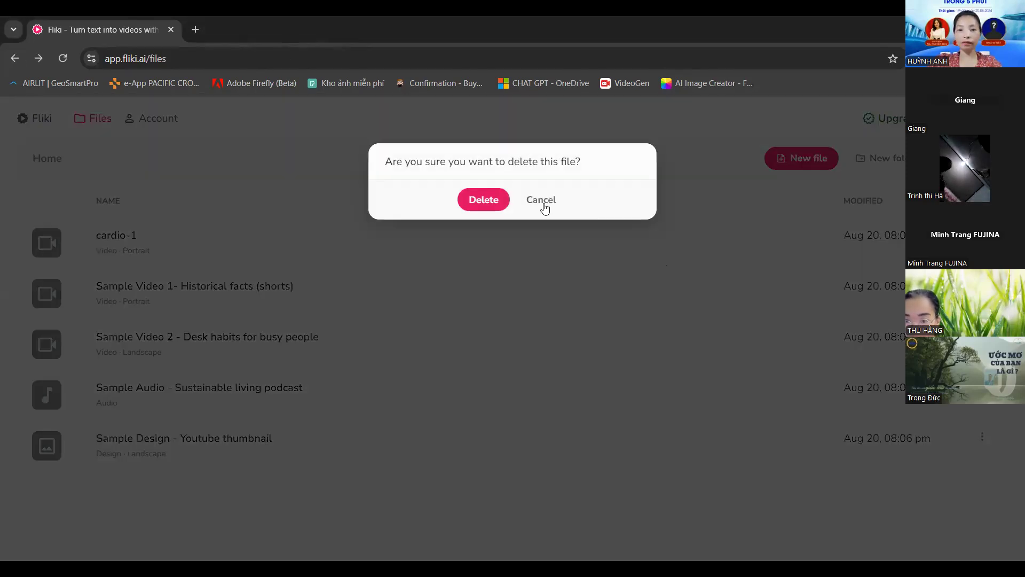
{"action": "left_click", "coordinate": [483, 200]}
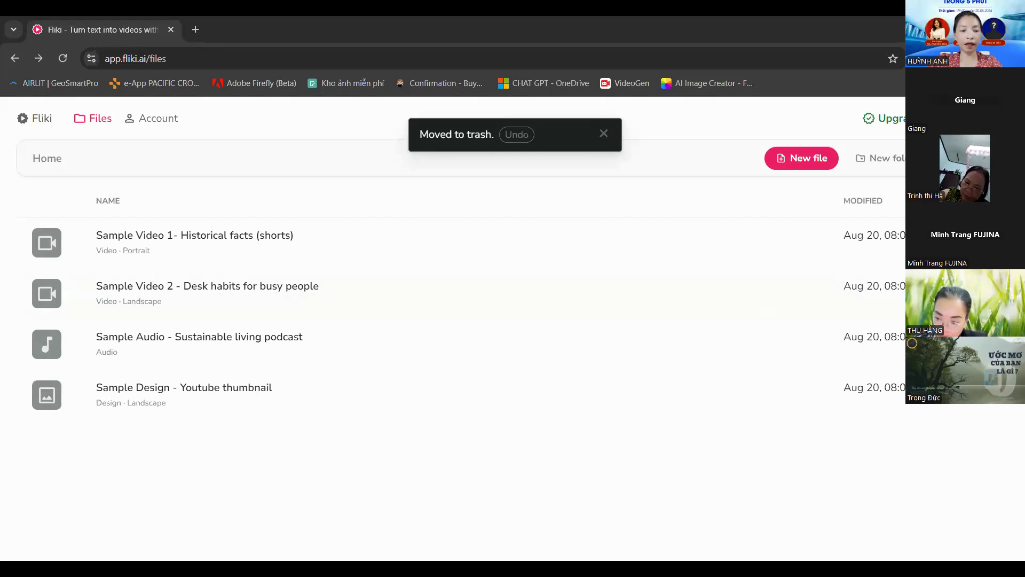
Start another new file and name it cardio-1.
{"action": "left_click", "coordinate": [799, 160]}
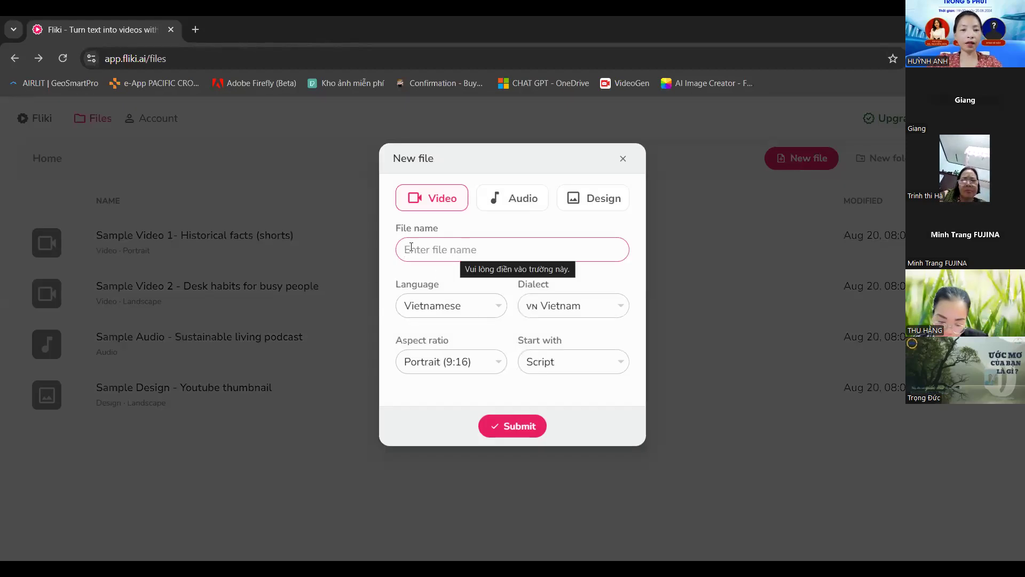
{"action": "left_click_drag", "start_coordinate": [399, 228], "coordinate": [438, 229]}
{"action": "left_click", "coordinate": [444, 253]}
{"action": "type", "text": "c"}
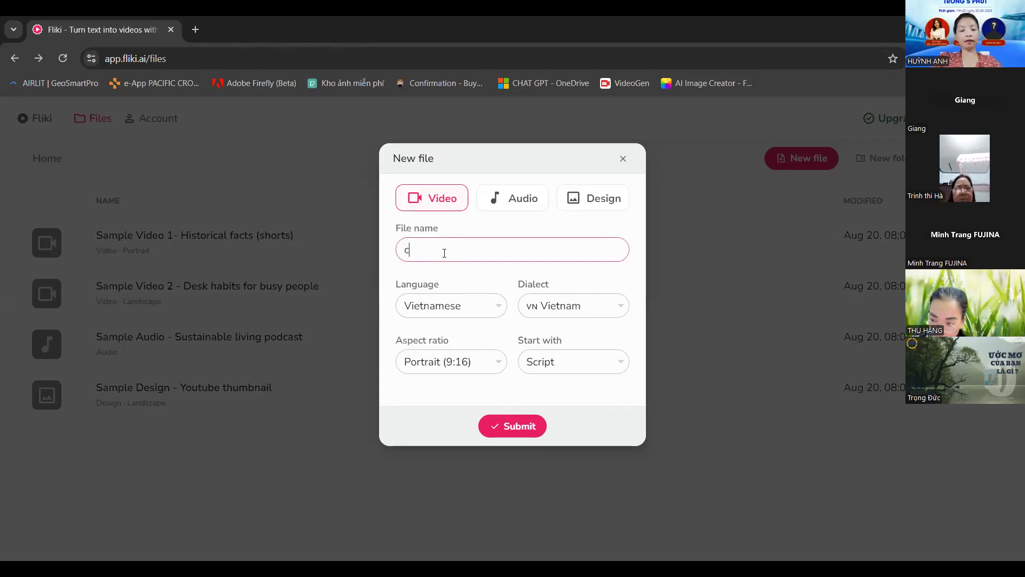
{"action": "type", "text": "ardio-1"}
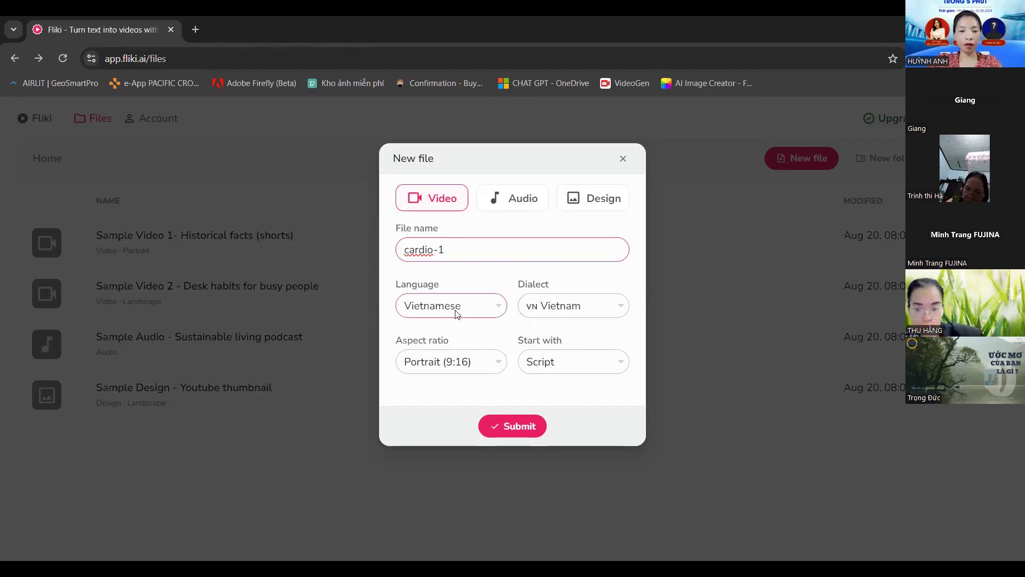
Keep Script as the starting point with Vietnamese and Portrait (9:16), then submit.
{"action": "left_click_drag", "start_coordinate": [401, 283], "coordinate": [418, 284]}
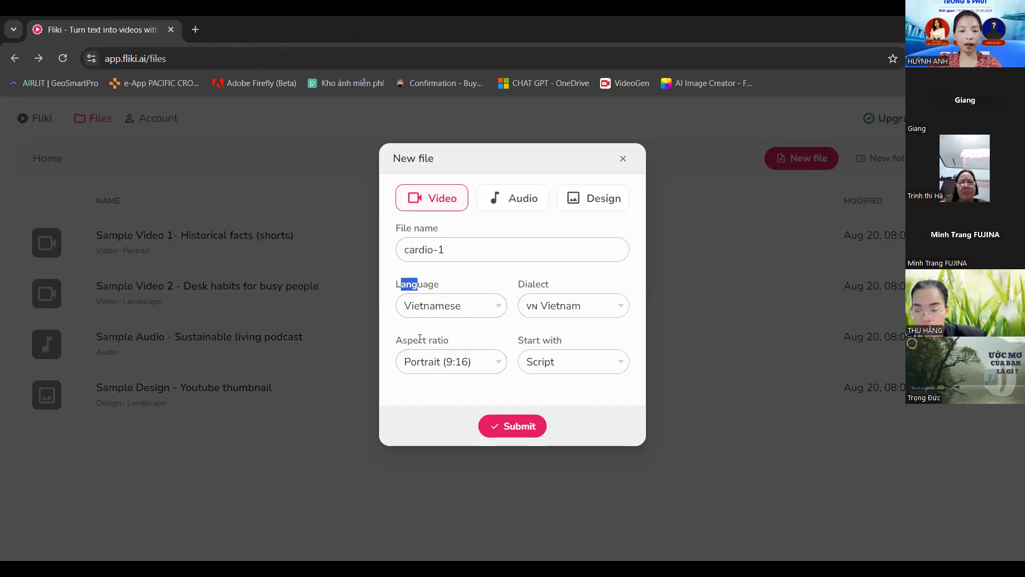
{"action": "left_click_drag", "start_coordinate": [413, 340], "coordinate": [447, 367]}
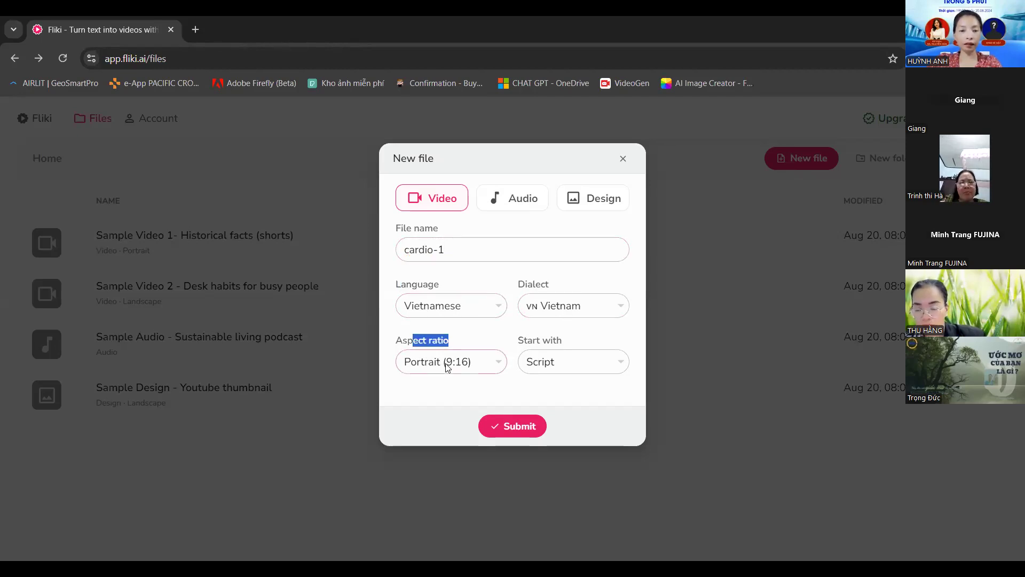
{"action": "left_click", "coordinate": [530, 340]}
{"action": "left_click_drag", "start_coordinate": [550, 338], "coordinate": [557, 342]}
{"action": "left_click", "coordinate": [574, 362]}
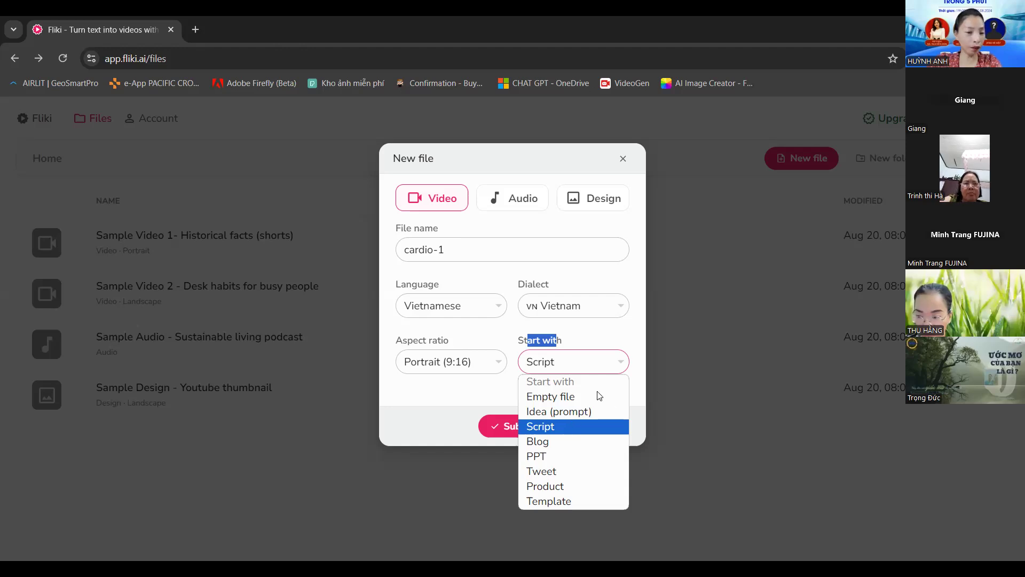
{"action": "left_click", "coordinate": [598, 373]}
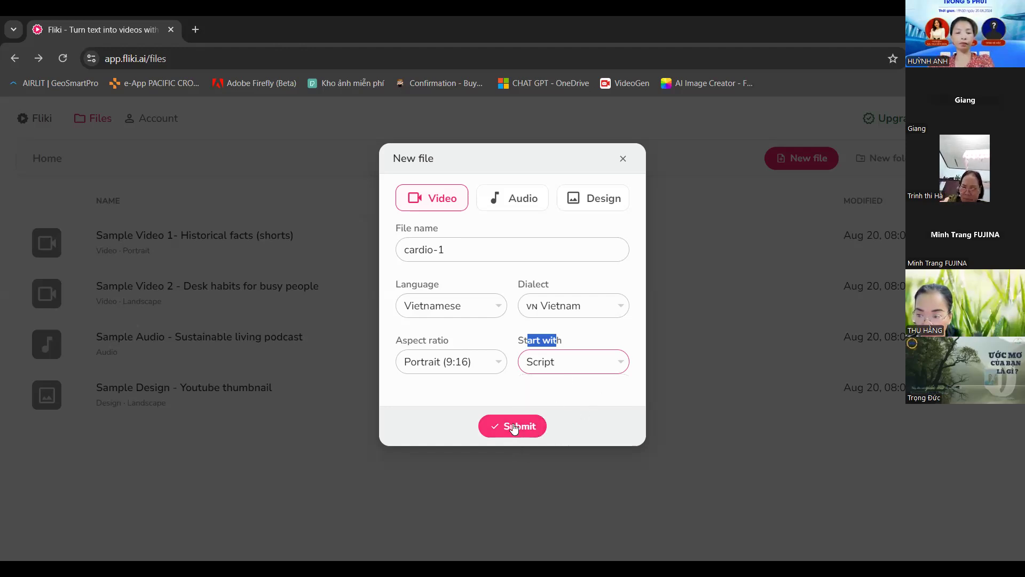
{"action": "left_click", "coordinate": [581, 363]}
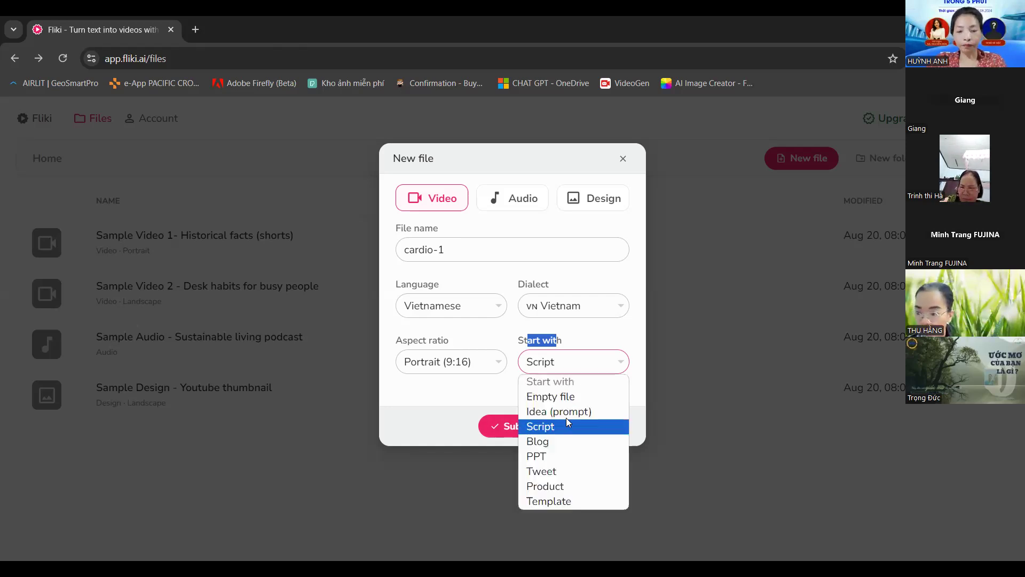
{"action": "left_click", "coordinate": [591, 432]}
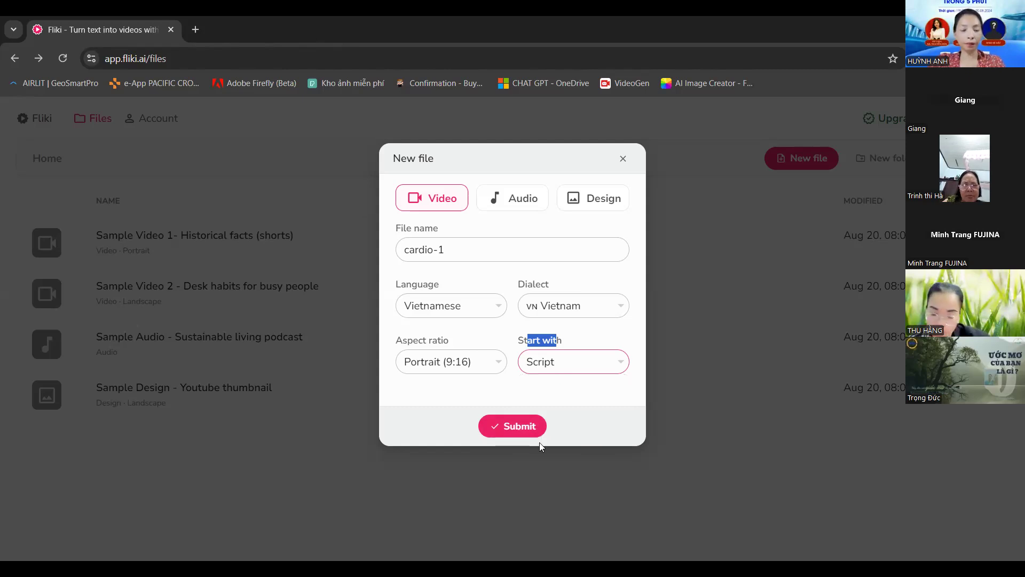
{"action": "left_click", "coordinate": [522, 425]}
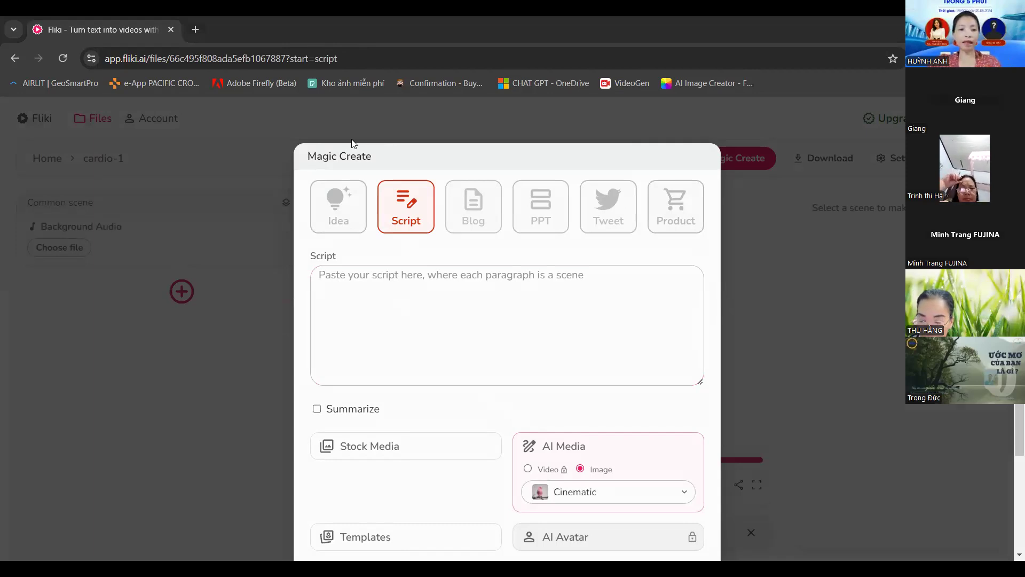
Place the cursor in the empty Magic Create Script box.
{"action": "left_click", "coordinate": [409, 312]}
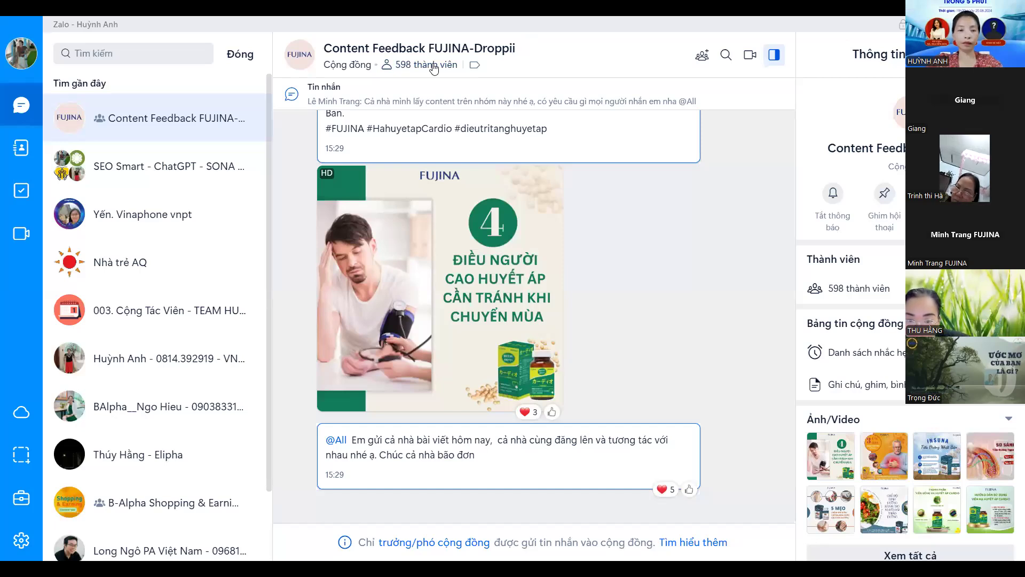
Scroll up to the high blood pressure post and select its title.
{"action": "scroll", "coordinate": [353, 219], "scroll_direction": "up", "scroll_amount": 10}
{"action": "scroll", "coordinate": [353, 219], "scroll_direction": "up", "scroll_amount": 3}
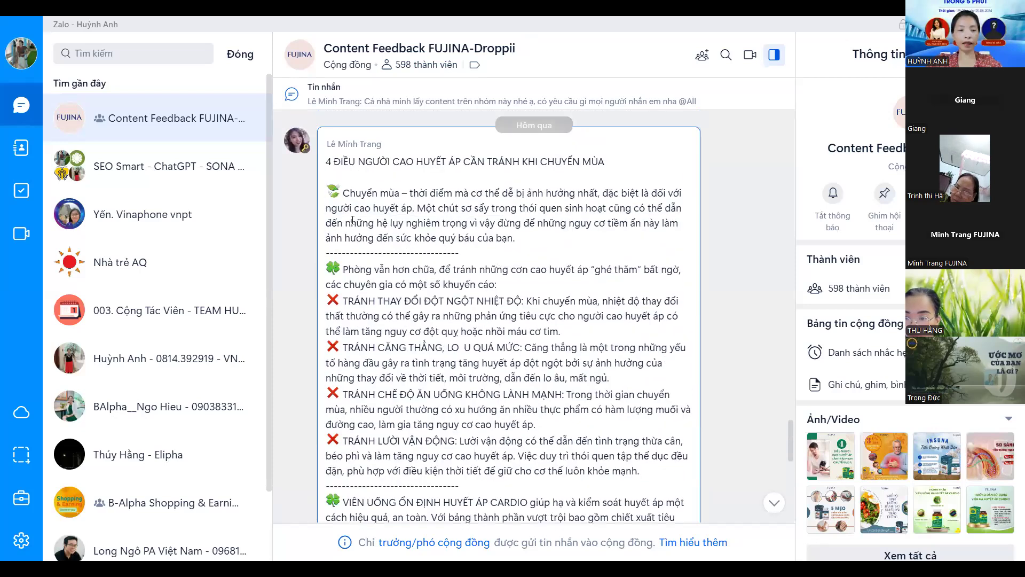
{"action": "left_click_drag", "start_coordinate": [327, 228], "coordinate": [605, 228]}
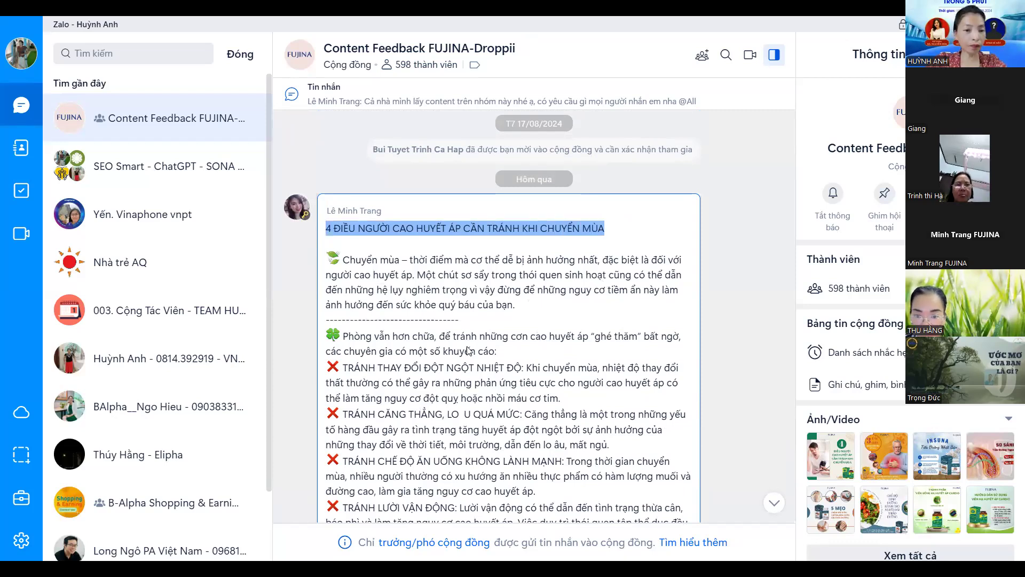
{"action": "scroll", "coordinate": [354, 387], "scroll_direction": "up", "scroll_amount": 15}
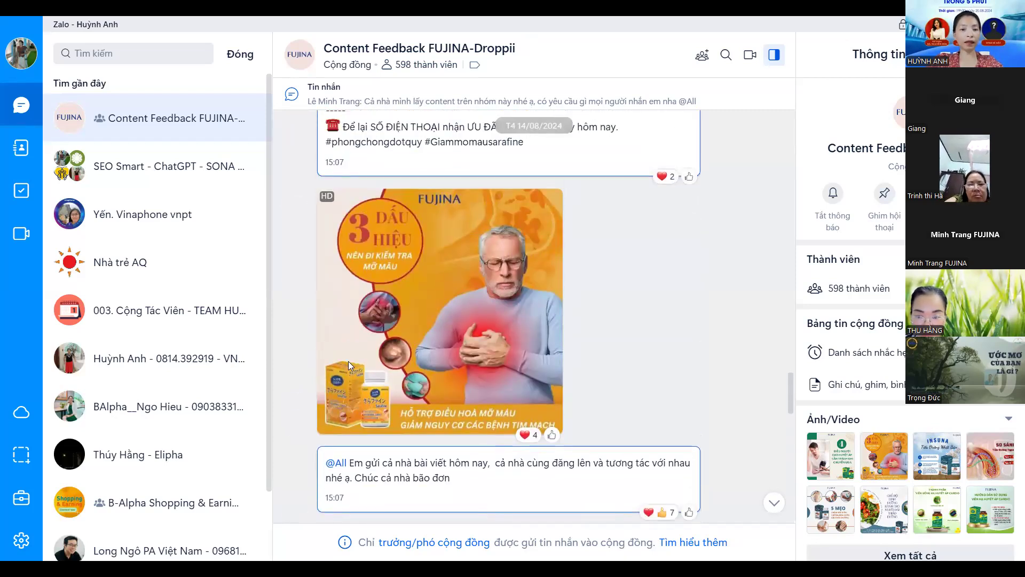
{"action": "scroll", "coordinate": [423, 260], "scroll_direction": "up", "scroll_amount": 4}
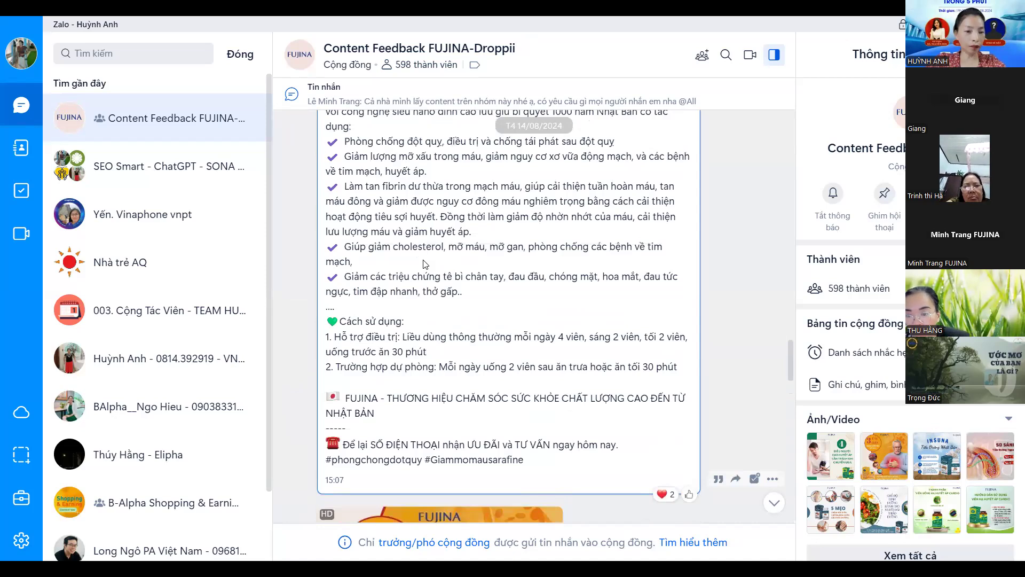
{"action": "scroll", "coordinate": [426, 264], "scroll_direction": "down", "scroll_amount": 8}
{"action": "scroll", "coordinate": [425, 263], "scroll_direction": "down", "scroll_amount": 8}
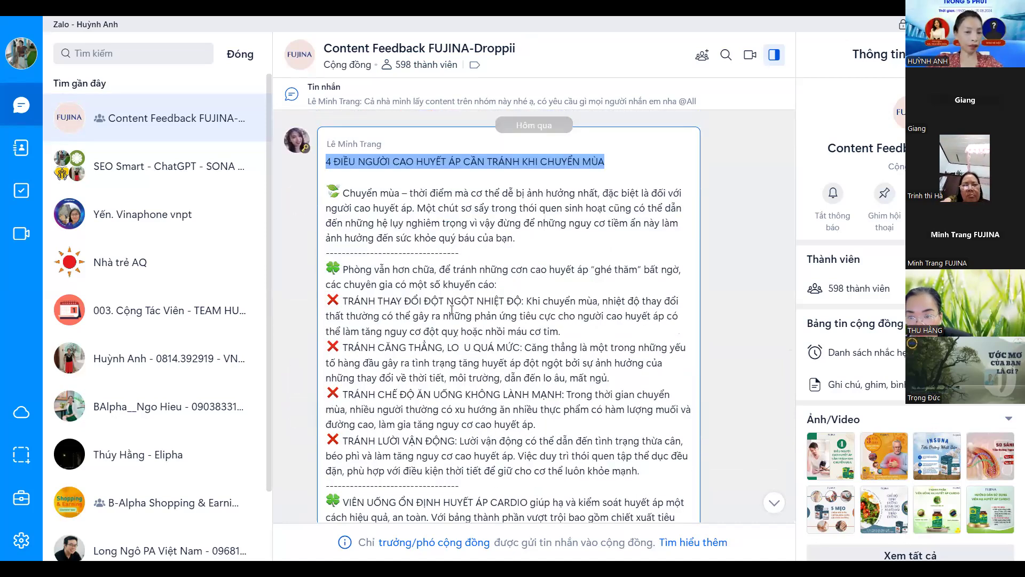
{"action": "scroll", "coordinate": [451, 310], "scroll_direction": "down", "scroll_amount": 3}
{"action": "scroll", "coordinate": [406, 256], "scroll_direction": "up", "scroll_amount": 3}
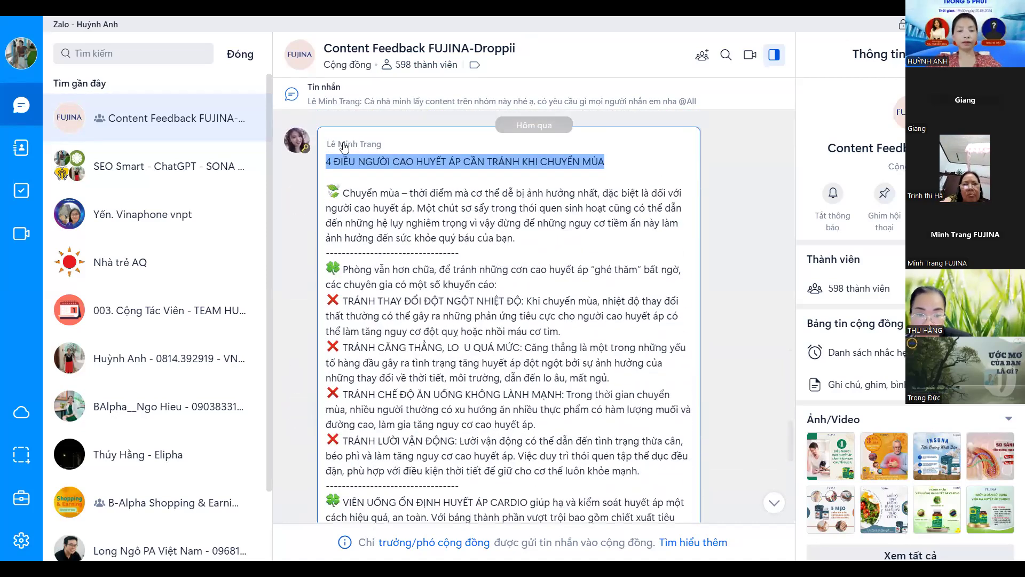
{"action": "left_click", "coordinate": [323, 167]}
{"action": "left_click_drag", "start_coordinate": [326, 161], "coordinate": [606, 162]}
{"action": "left_click", "coordinate": [374, 363]}
Select the TRÁNH LƯỜI VẬN ĐỘNG paragraph, then the Cardio supplement product paragraphs.
{"action": "scroll", "coordinate": [374, 320], "scroll_direction": "down", "scroll_amount": 2}
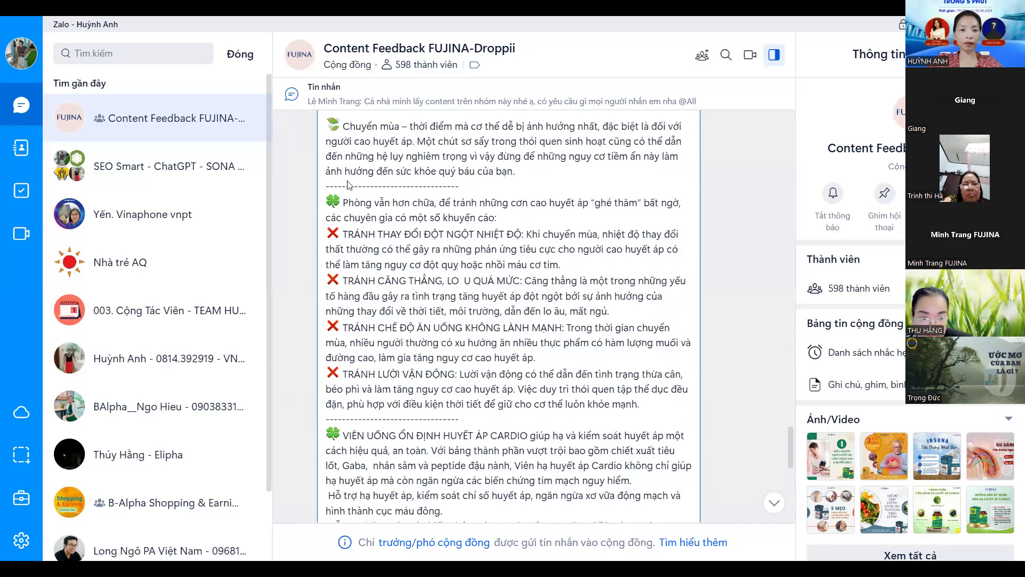
{"action": "left_click_drag", "start_coordinate": [348, 185], "coordinate": [342, 115]}
{"action": "scroll", "coordinate": [392, 245], "scroll_direction": "down", "scroll_amount": 5}
{"action": "left_click_drag", "start_coordinate": [391, 246], "coordinate": [615, 284]}
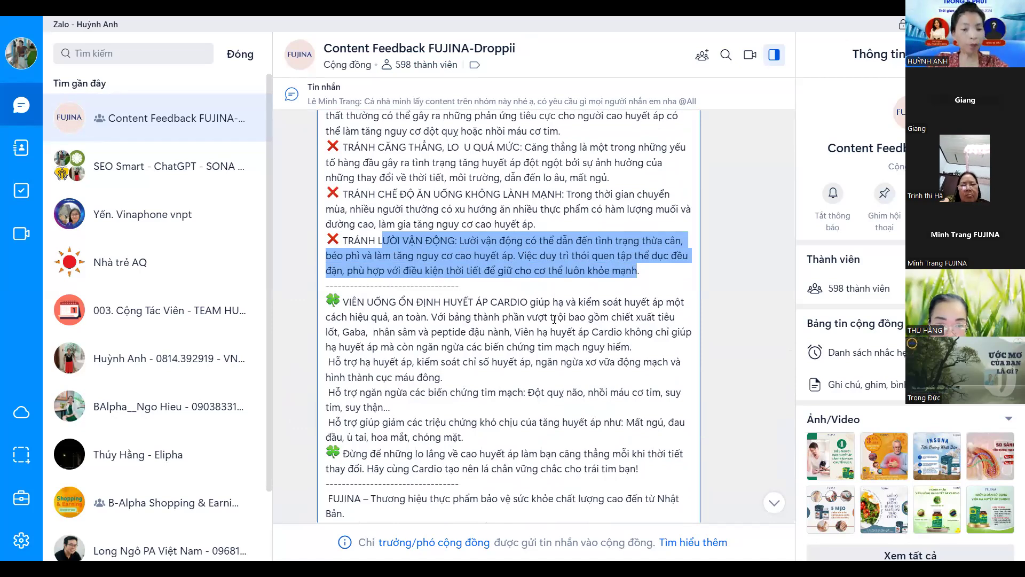
{"action": "scroll", "coordinate": [534, 320], "scroll_direction": "down", "scroll_amount": 2}
{"action": "left_click", "coordinate": [468, 328]}
{"action": "left_click_drag", "start_coordinate": [342, 235], "coordinate": [641, 403]}
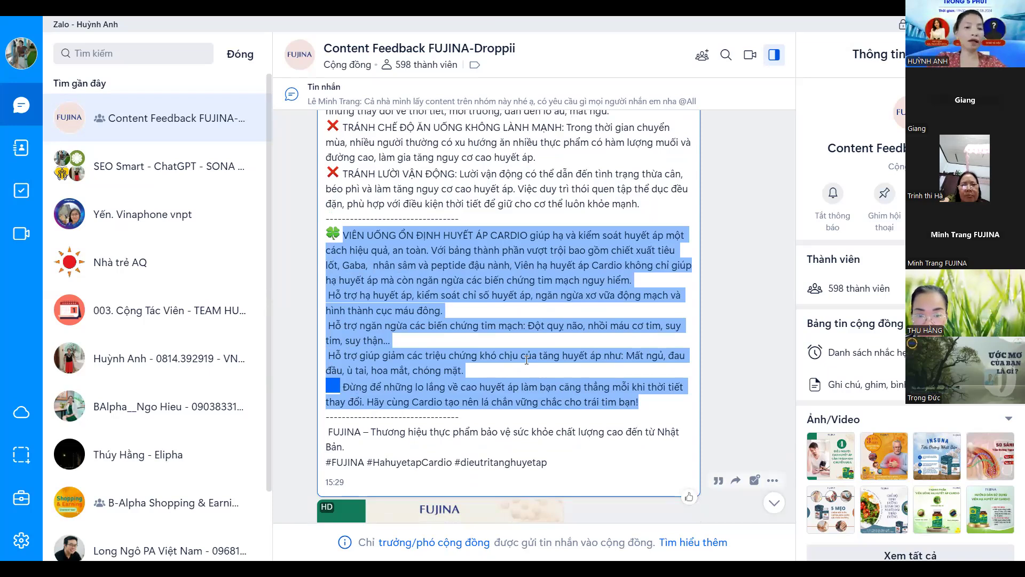
{"action": "scroll", "coordinate": [526, 359], "scroll_direction": "up", "scroll_amount": 6}
Copy the post '4 ĐIỀU NGƯỜI CAO HUYẾT ÁP CẦN TRÁNH KHI CHUYỂN MÙA' through its fourth tip.
{"action": "left_click_drag", "start_coordinate": [327, 227], "coordinate": [365, 275]}
{"action": "scroll", "coordinate": [657, 415], "scroll_direction": "down", "scroll_amount": 3}
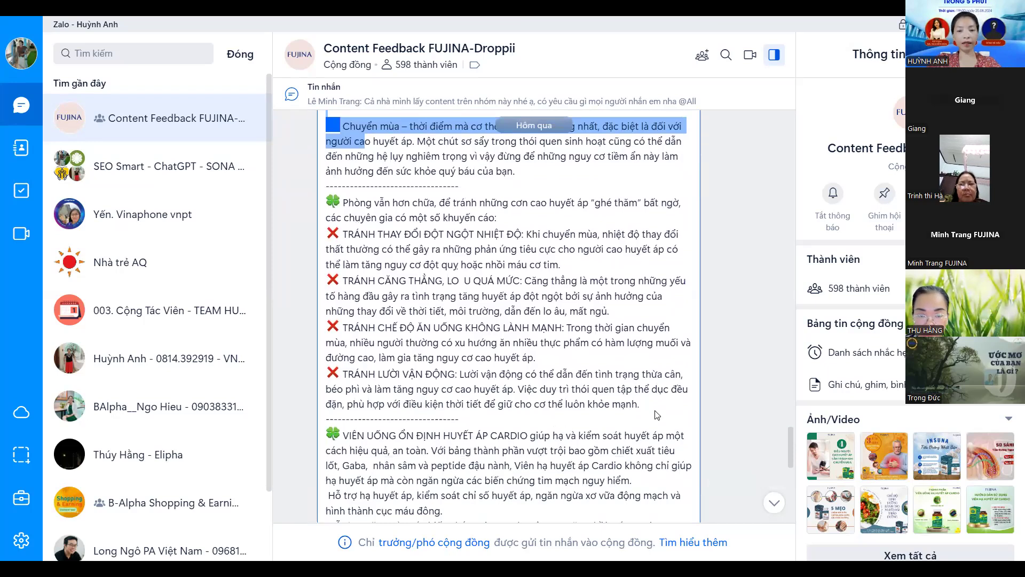
{"action": "left_click", "coordinate": [656, 415], "text": "shift"}
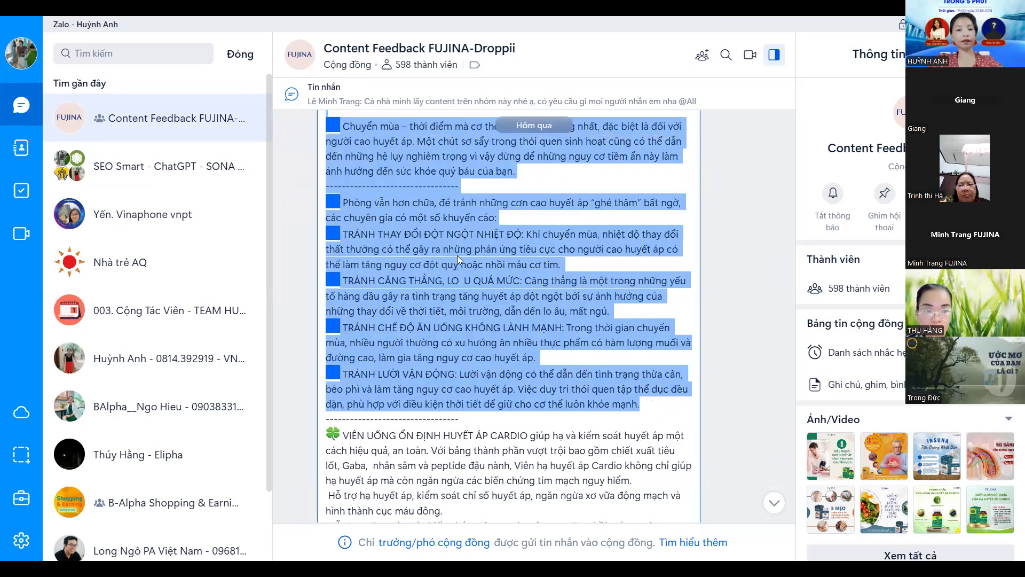
{"action": "right_click", "coordinate": [517, 273]}
{"action": "left_click", "coordinate": [521, 275]}
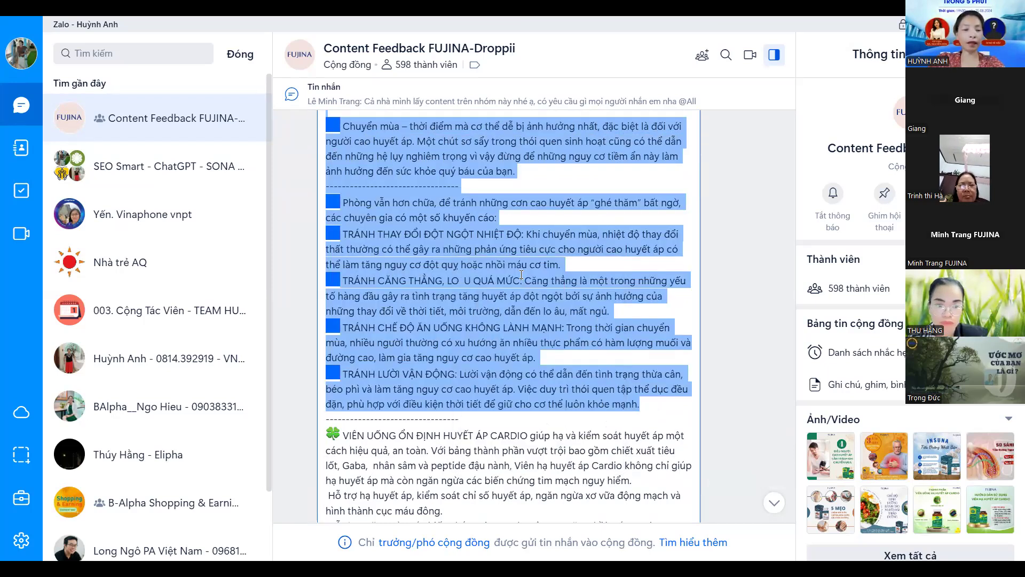
{"action": "scroll", "coordinate": [406, 280], "scroll_direction": "up", "scroll_amount": 1}
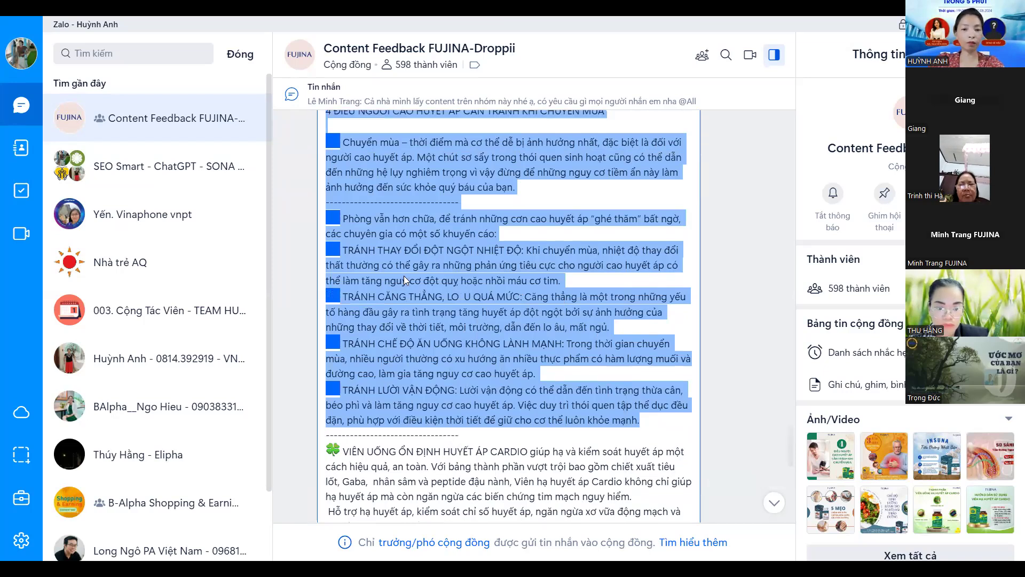
{"action": "scroll", "coordinate": [404, 281], "scroll_direction": "up", "scroll_amount": 2}
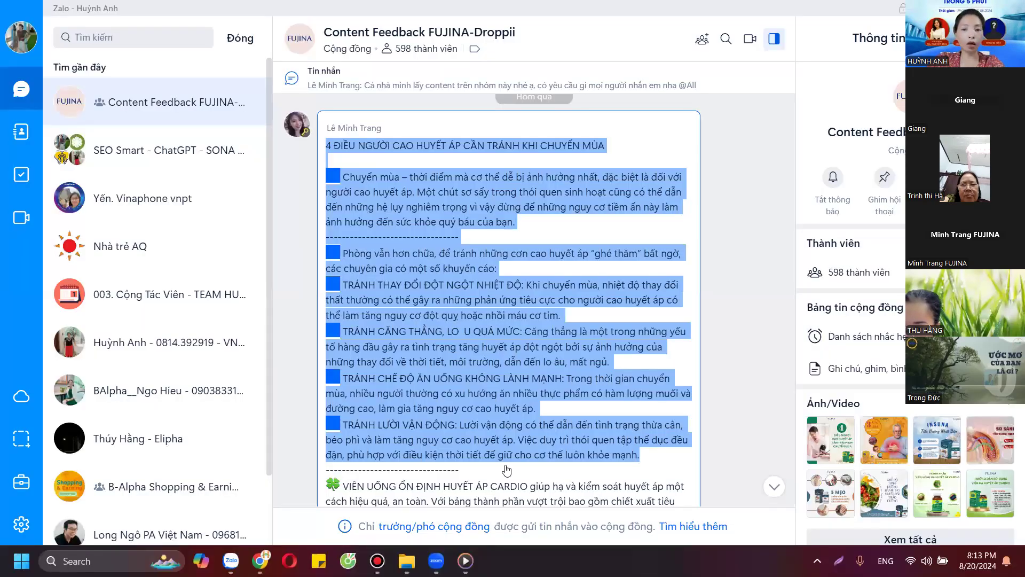
{"action": "mouse_move", "coordinate": [262, 558]}
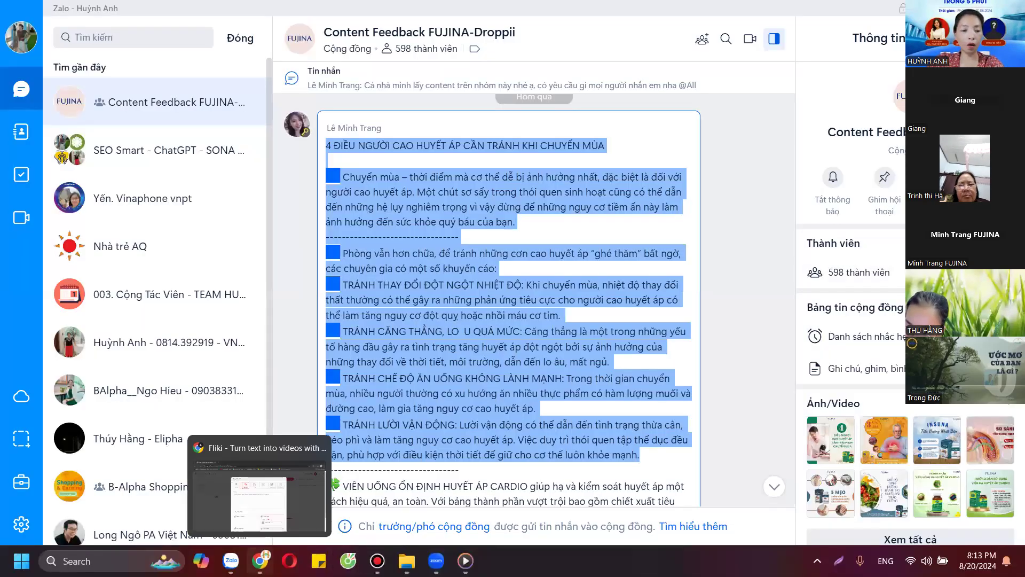
Back in Chrome, paste the copied Zalo post into Fliki's Magic Create Script box with Dán.
{"action": "left_click", "coordinate": [283, 512]}
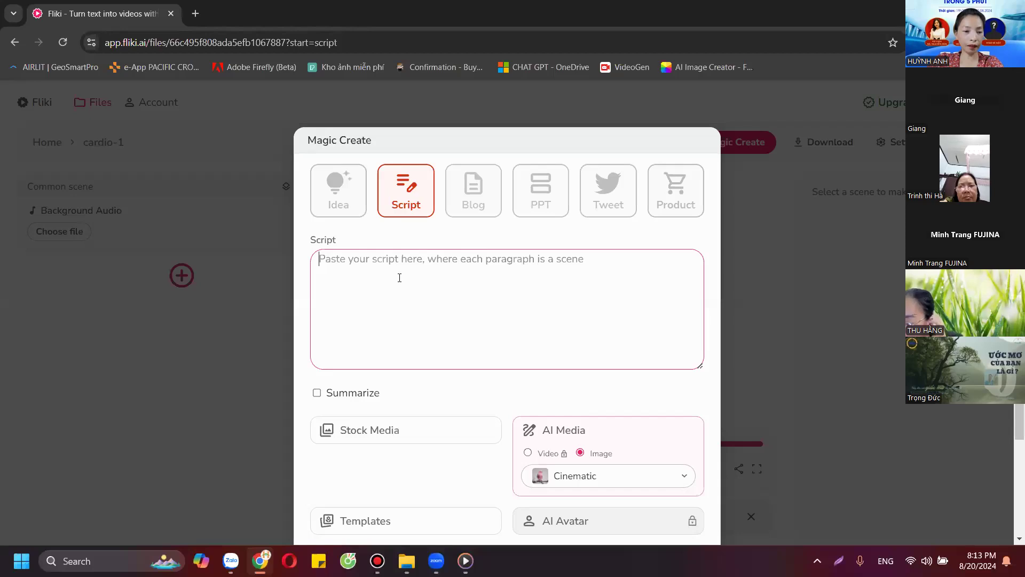
{"action": "right_click", "coordinate": [400, 277]}
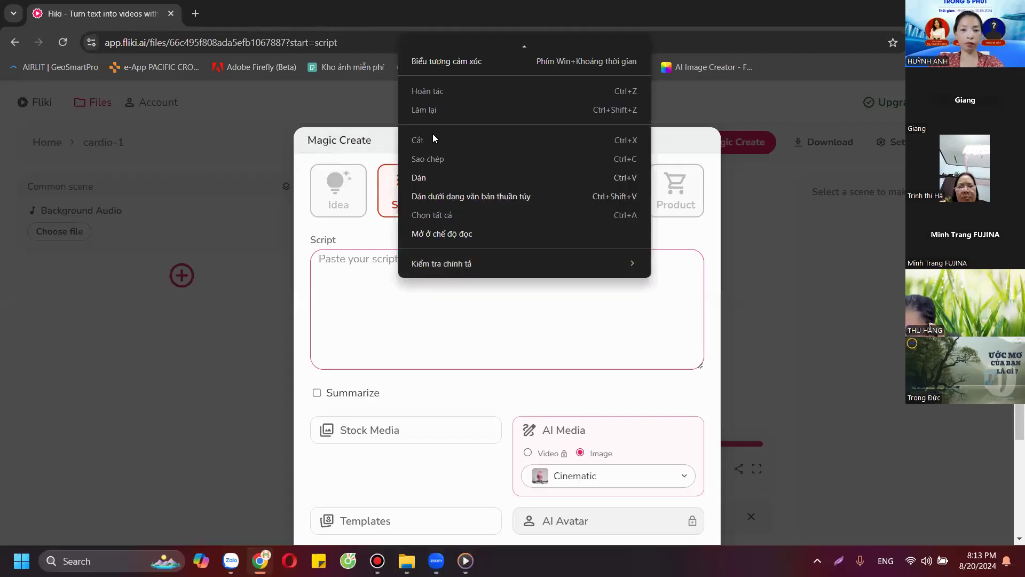
{"action": "left_click", "coordinate": [437, 176]}
{"action": "scroll", "coordinate": [430, 304], "scroll_direction": "up", "scroll_amount": 5}
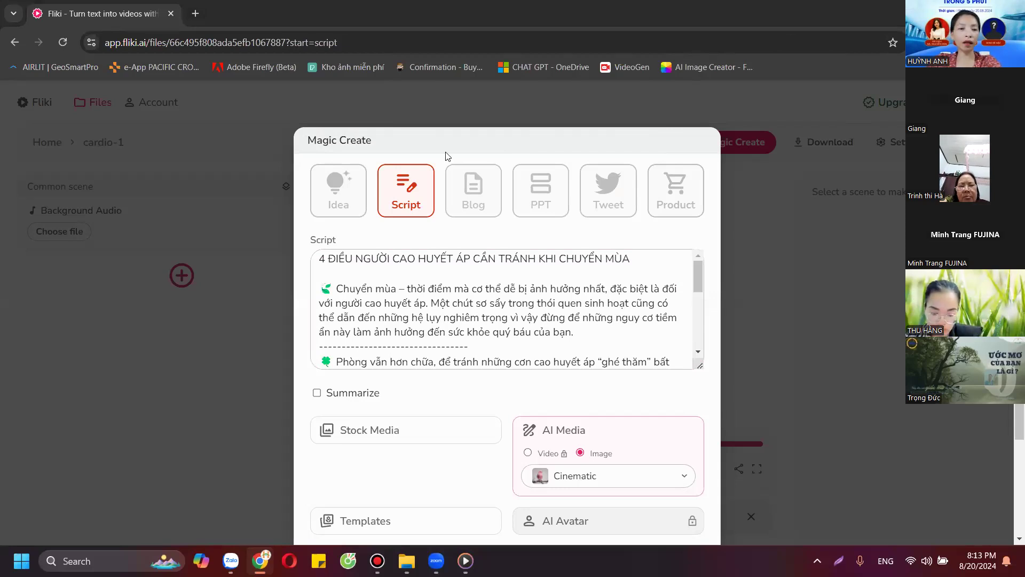
{"action": "left_click", "coordinate": [405, 132]}
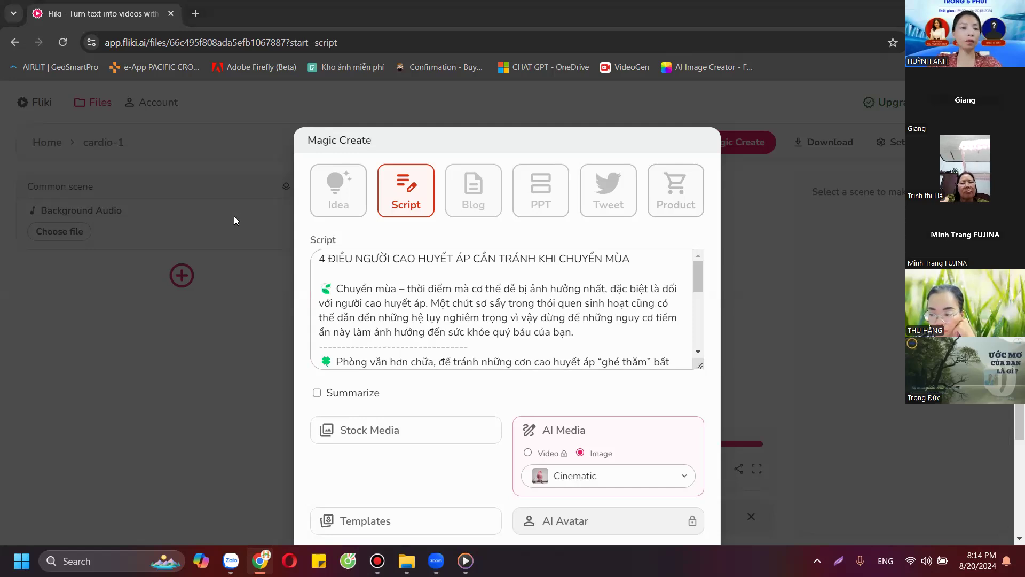
Delete the leaf emoji, the dashed separator line and the clover emoji from the script.
{"action": "left_click", "coordinate": [432, 333]}
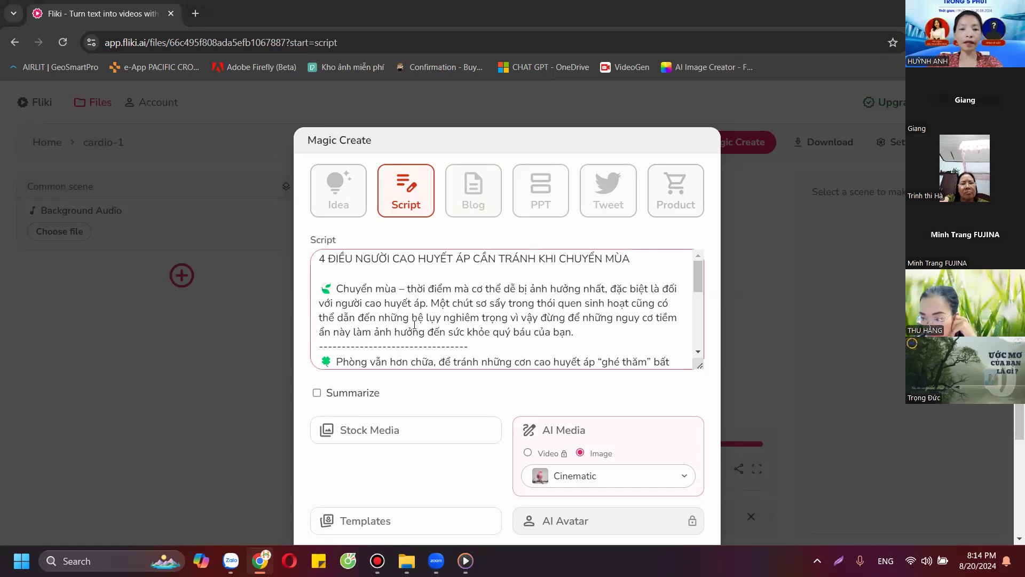
{"action": "scroll", "coordinate": [415, 324], "scroll_direction": "down", "scroll_amount": 10}
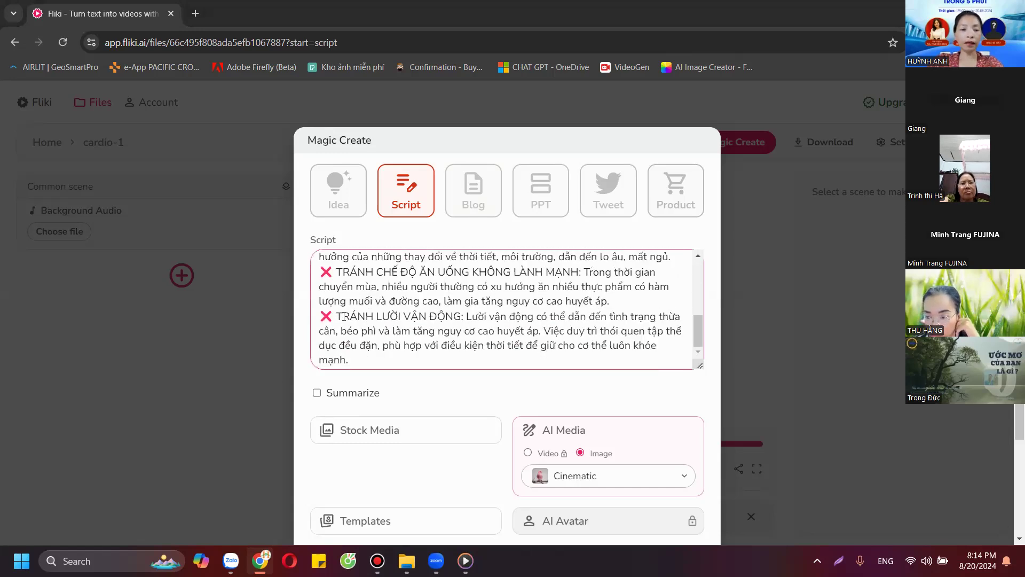
{"action": "left_click_drag", "start_coordinate": [382, 360], "coordinate": [443, 245]}
{"action": "left_click", "coordinate": [441, 271]}
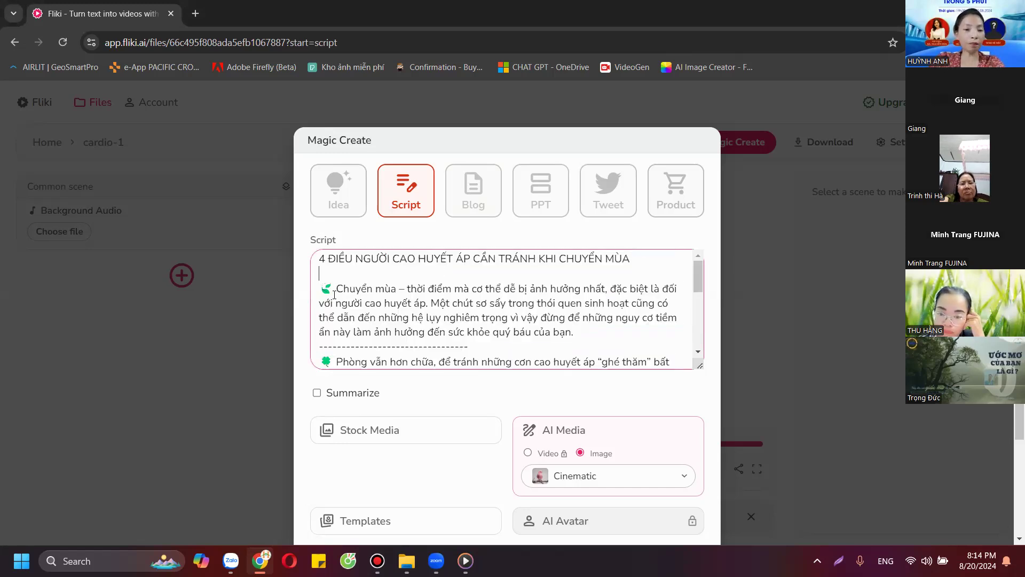
{"action": "key", "text": "BackSpace"}
{"action": "key", "text": "BackSpace"}
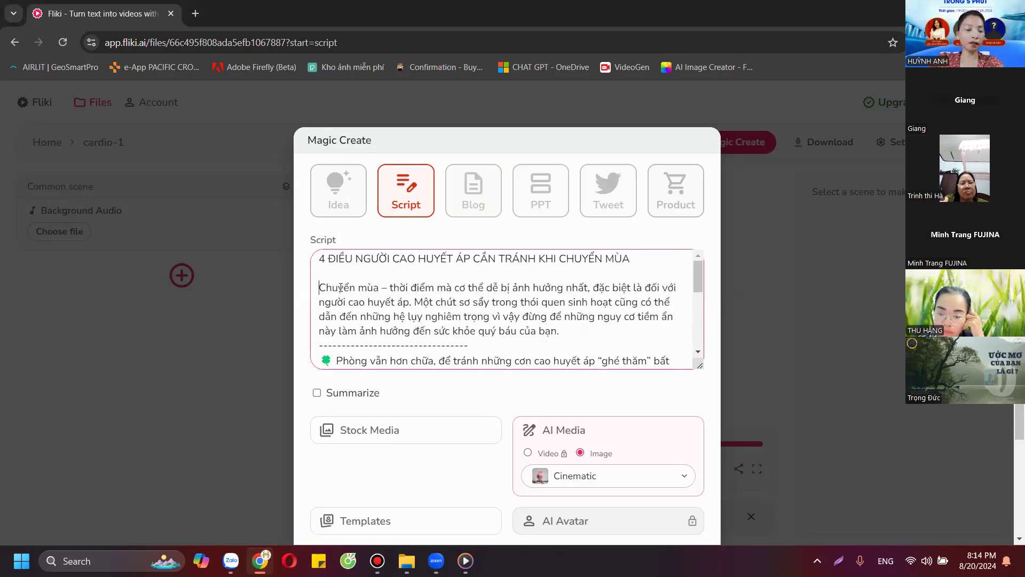
{"action": "scroll", "coordinate": [331, 324], "scroll_direction": "down", "scroll_amount": 5}
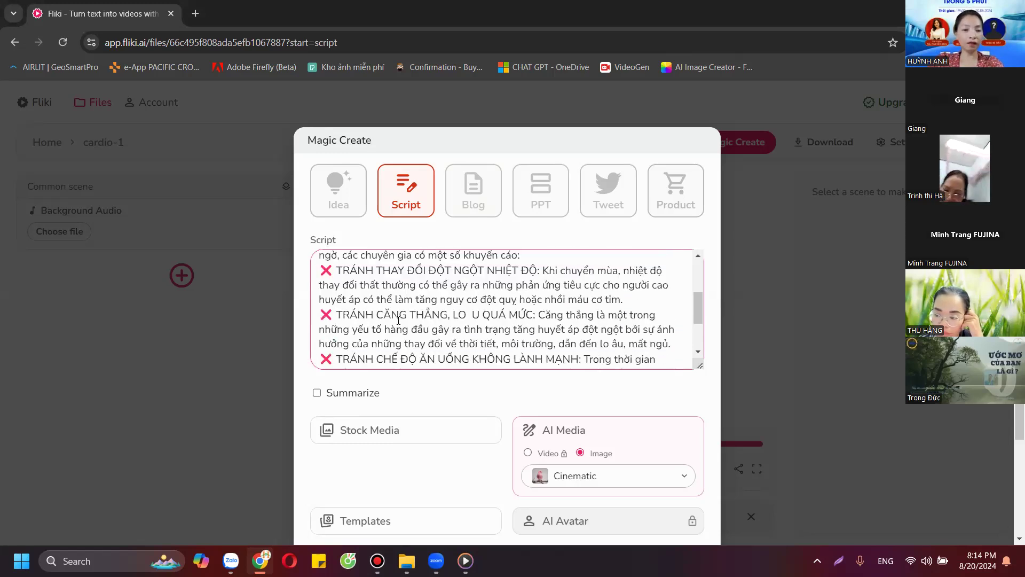
{"action": "scroll", "coordinate": [329, 336], "scroll_direction": "up", "scroll_amount": 5}
{"action": "left_click_drag", "start_coordinate": [316, 346], "coordinate": [469, 343]}
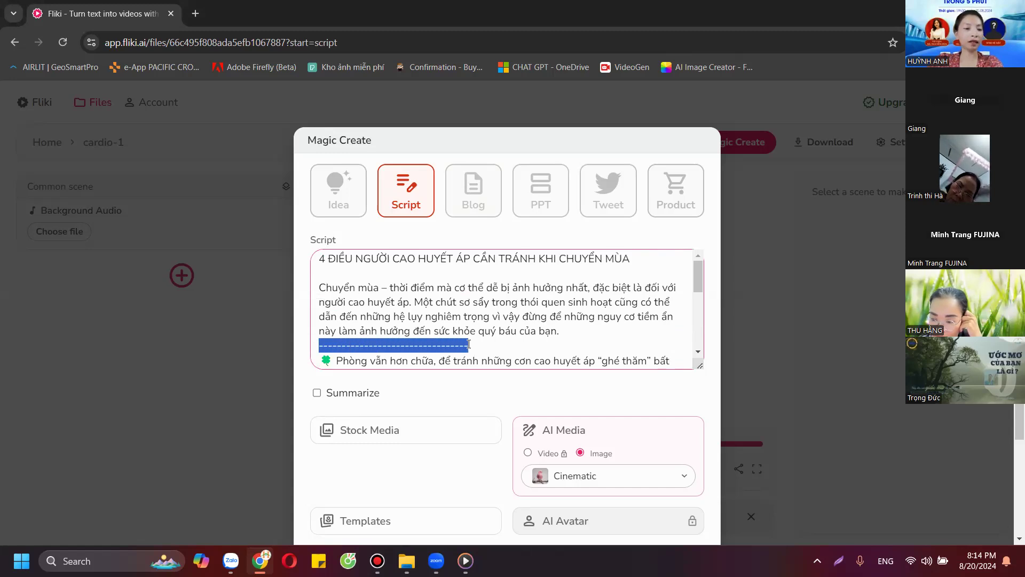
{"action": "key", "text": "BackSpace"}
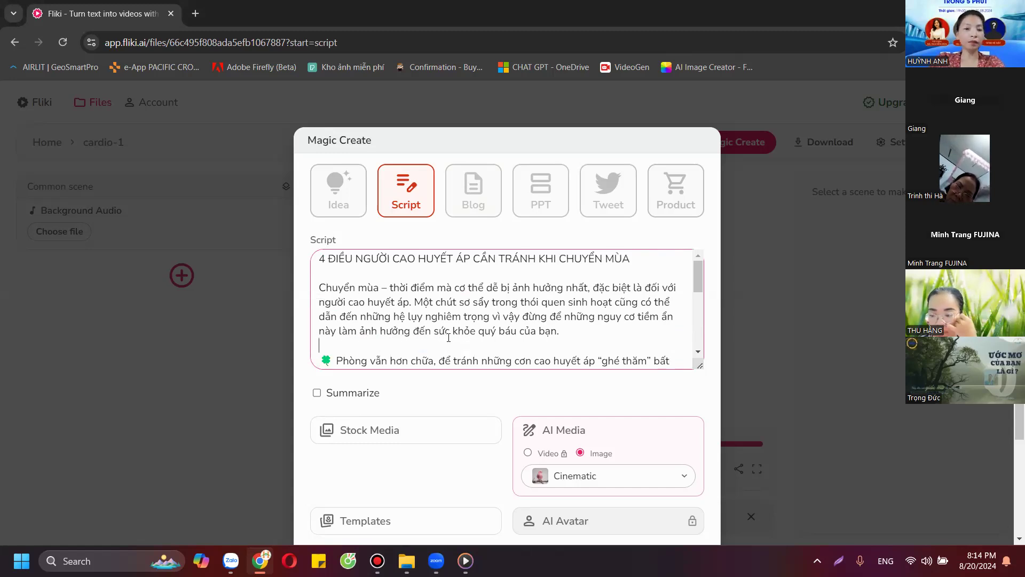
{"action": "left_click", "coordinate": [334, 363]}
{"action": "key", "text": "BackSpace"}
{"action": "key", "text": "BackSpace"}
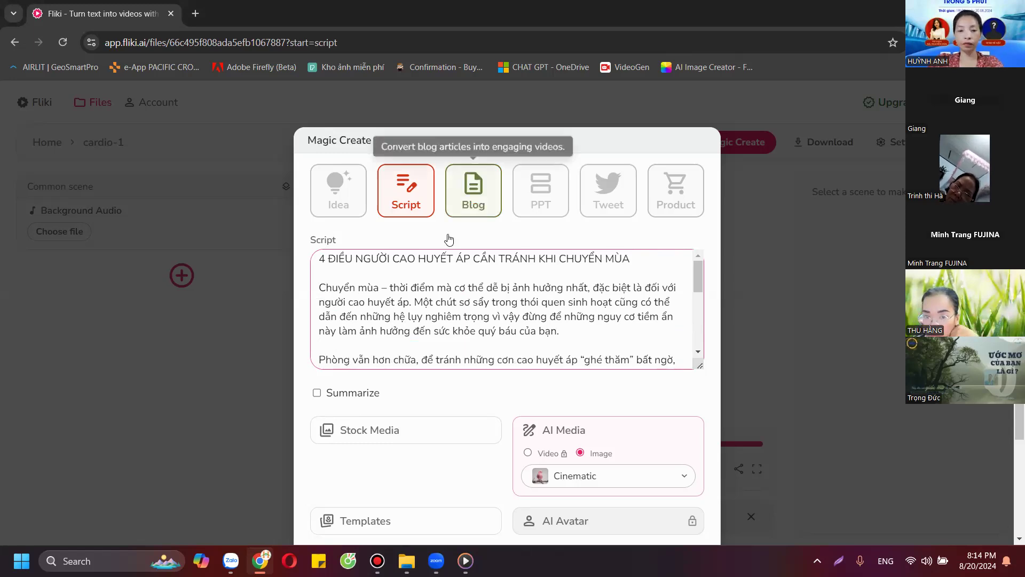
Remove the ❌ emojis before TRÁNH THAY ĐỔI ĐỘT NGỘT NHIỆT ĐỘ, TRÁNH CĂNG THẲNG and TRÁNH CHẾ ĐỘ ĂN UỐNG.
{"action": "scroll", "coordinate": [421, 310], "scroll_direction": "down", "scroll_amount": 1}
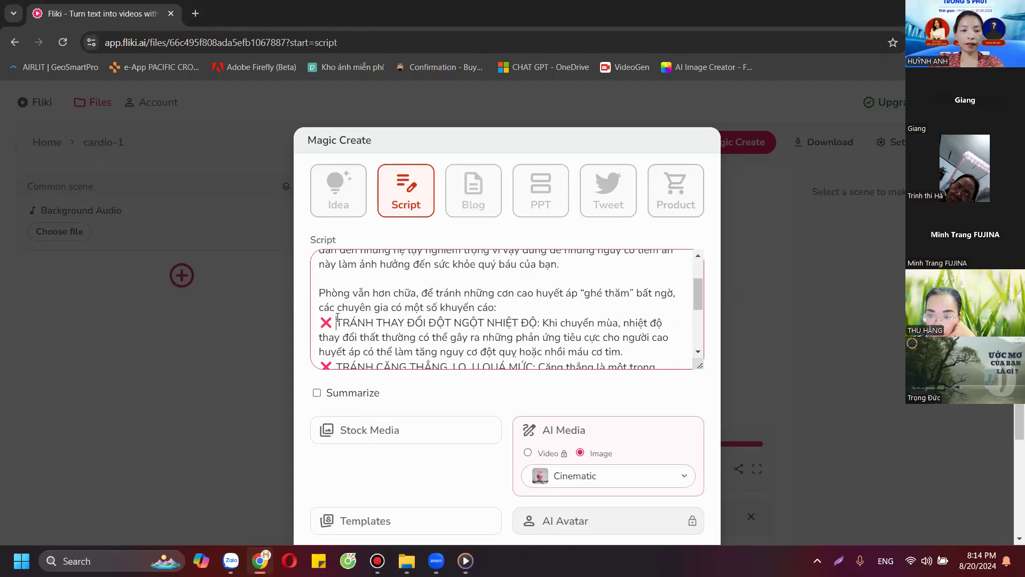
{"action": "key", "text": "BackSpace"}
{"action": "key", "text": "BackSpace"}
{"action": "scroll", "coordinate": [337, 318], "scroll_direction": "down", "scroll_amount": 1}
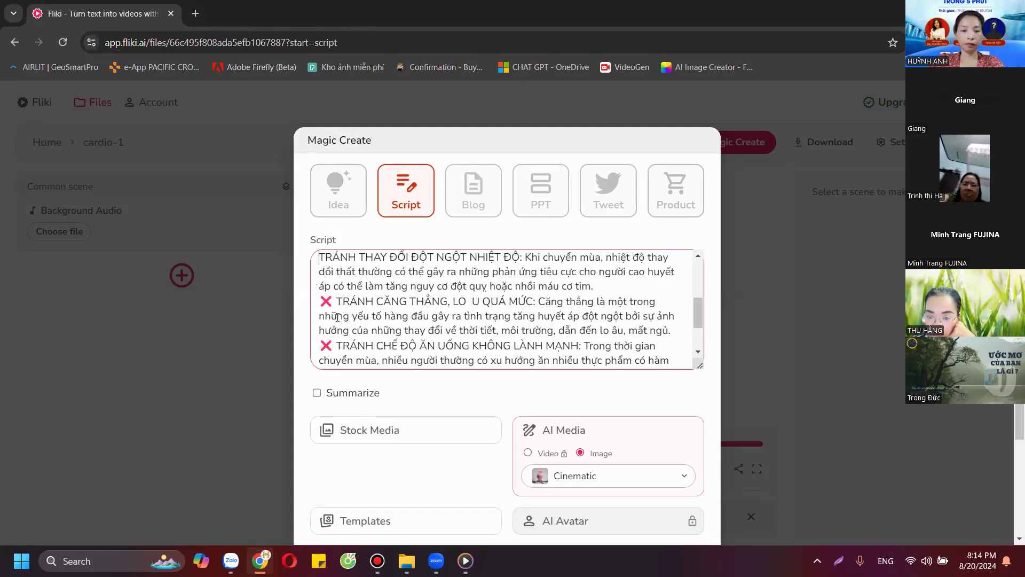
{"action": "key", "text": "BackSpace"}
{"action": "key", "text": "BackSpace"}
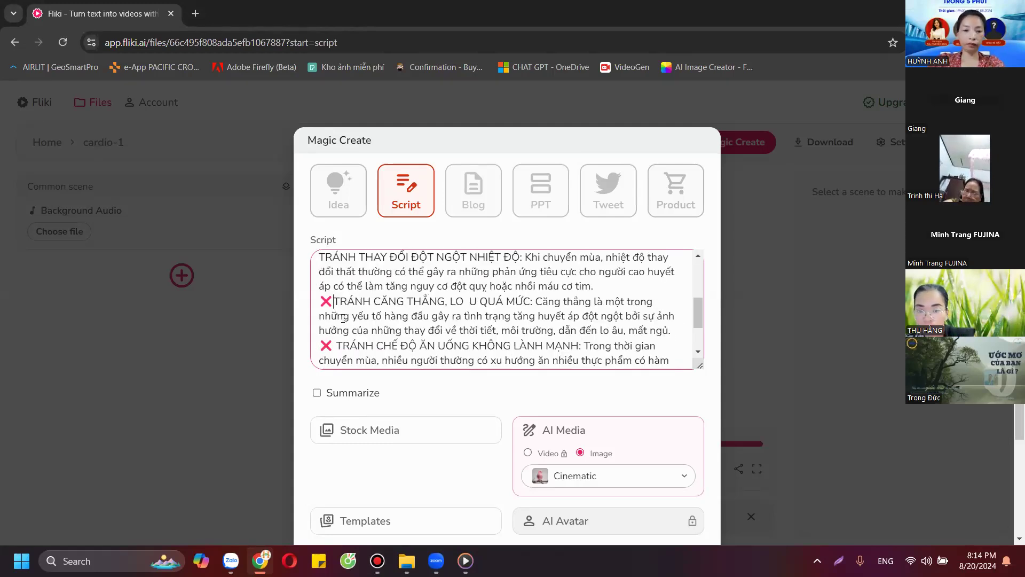
{"action": "scroll", "coordinate": [343, 318], "scroll_direction": "down", "scroll_amount": 1}
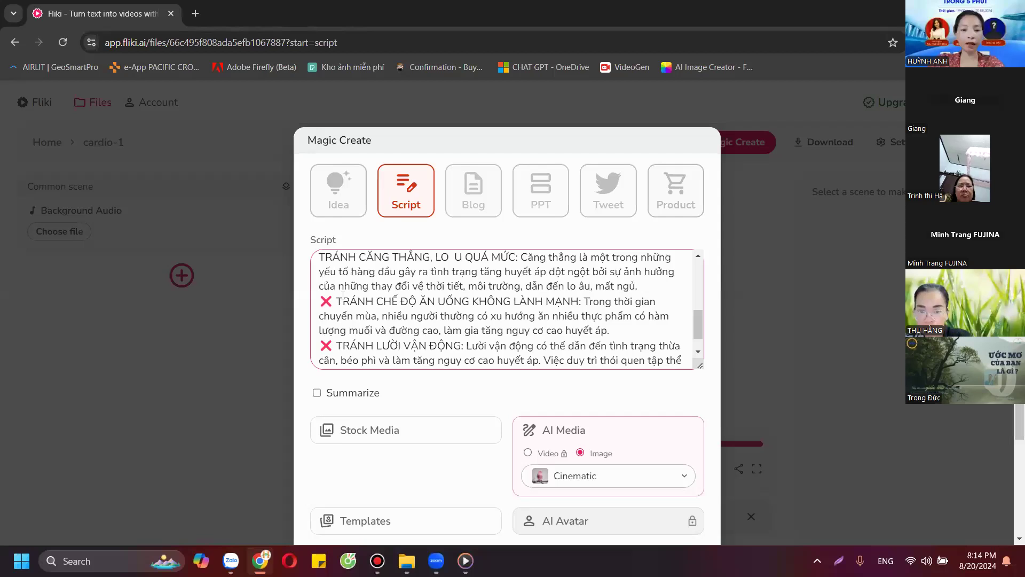
{"action": "left_click", "coordinate": [335, 301]}
{"action": "key", "text": "BackSpace"}
{"action": "key", "text": "BackSpace"}
{"action": "scroll", "coordinate": [346, 315], "scroll_direction": "down", "scroll_amount": 1}
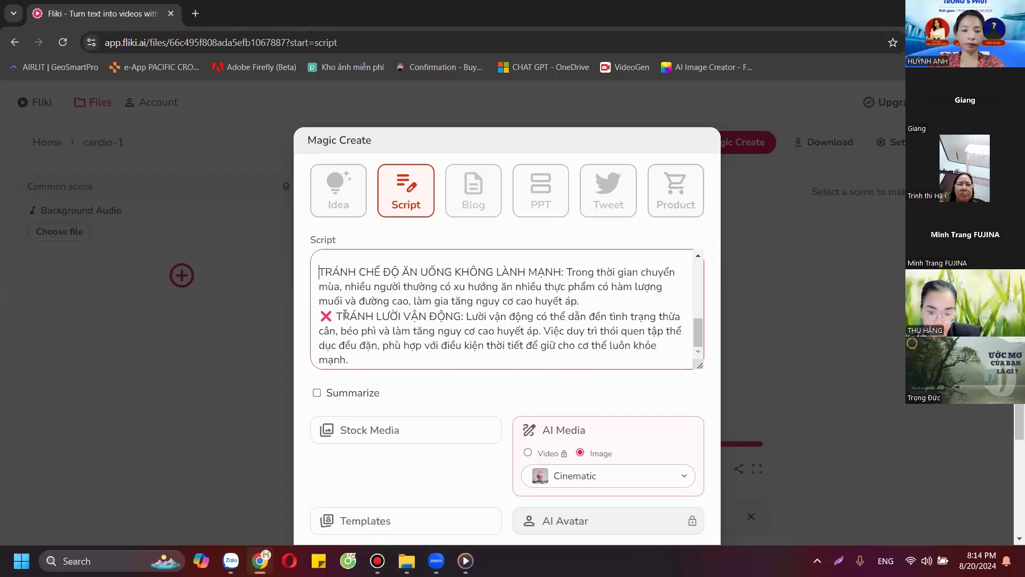
{"action": "key", "text": "BackSpace"}
{"action": "key", "text": "BackSpace"}
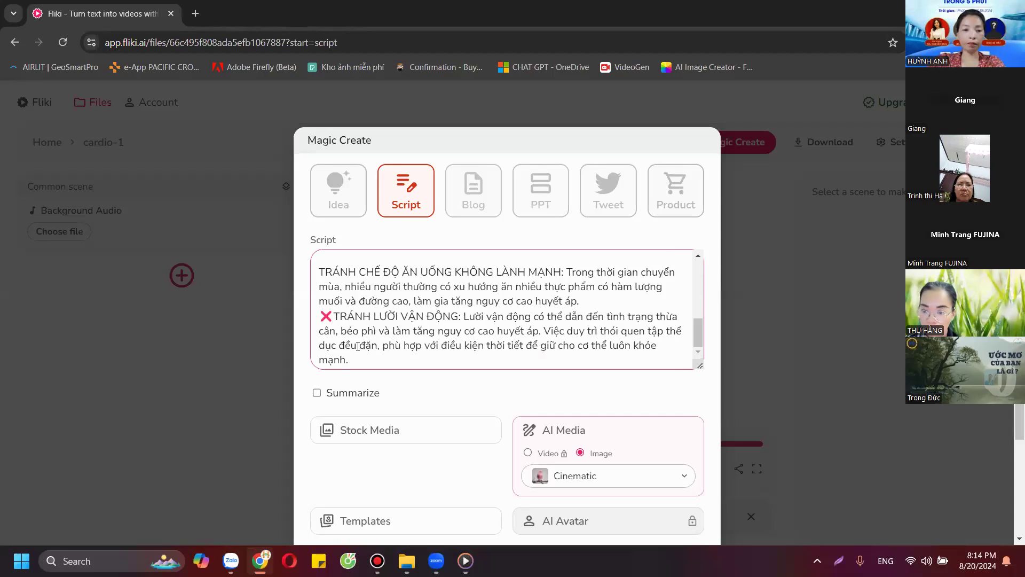
Add a blank line before TRÁNH LƯỜI VẬN ĐỘNG and split 'Một chút sơ sẩy' into its own paragraph.
{"action": "key", "text": "Return"}
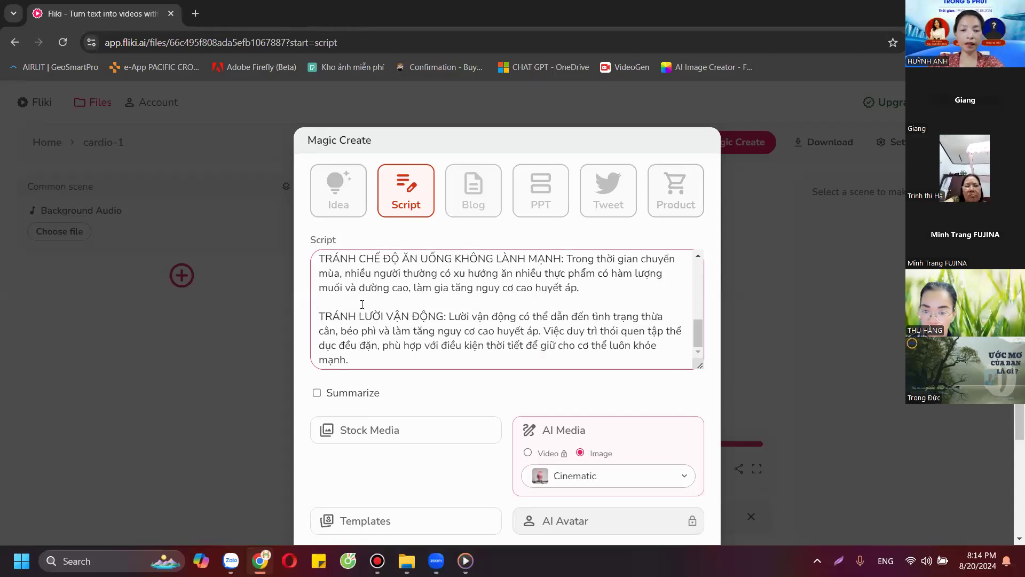
{"action": "scroll", "coordinate": [362, 305], "scroll_direction": "down", "scroll_amount": 2}
{"action": "scroll", "coordinate": [492, 285], "scroll_direction": "up", "scroll_amount": 1}
{"action": "scroll", "coordinate": [492, 285], "scroll_direction": "up", "scroll_amount": 5}
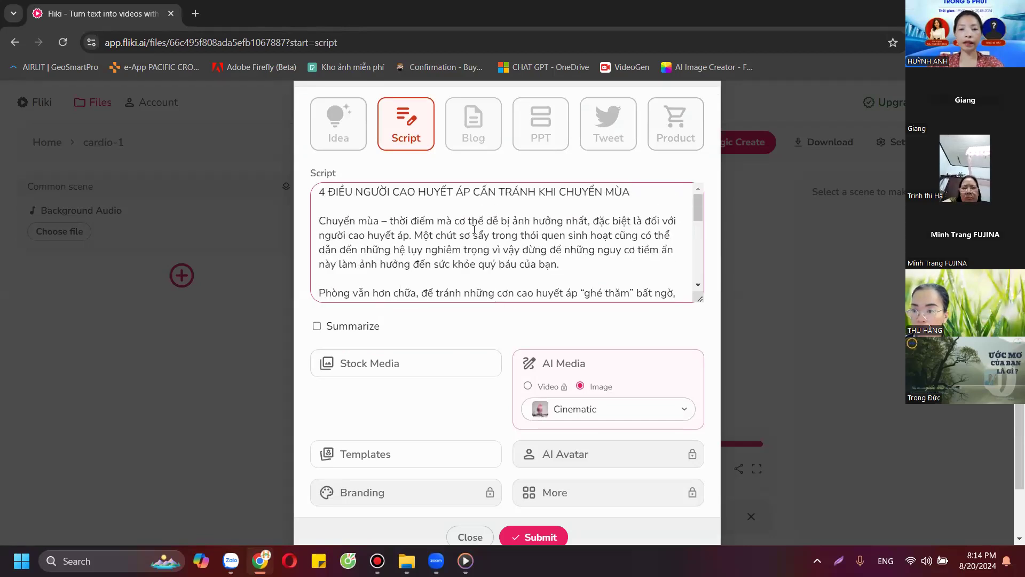
{"action": "left_click_drag", "start_coordinate": [319, 220], "coordinate": [592, 268]}
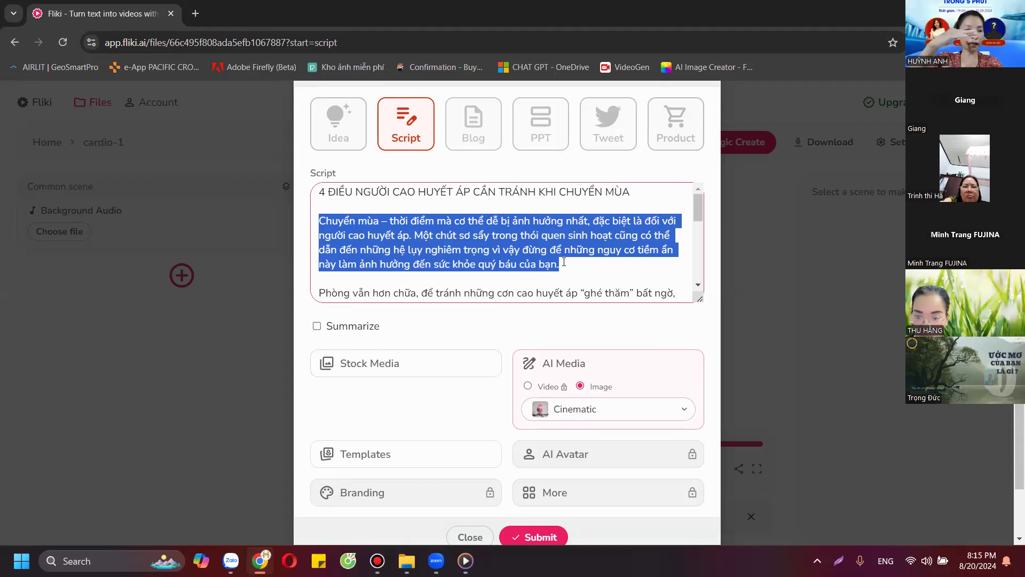
{"action": "left_click", "coordinate": [414, 235]}
{"action": "key", "text": "Return"}
{"action": "key", "text": "Return"}
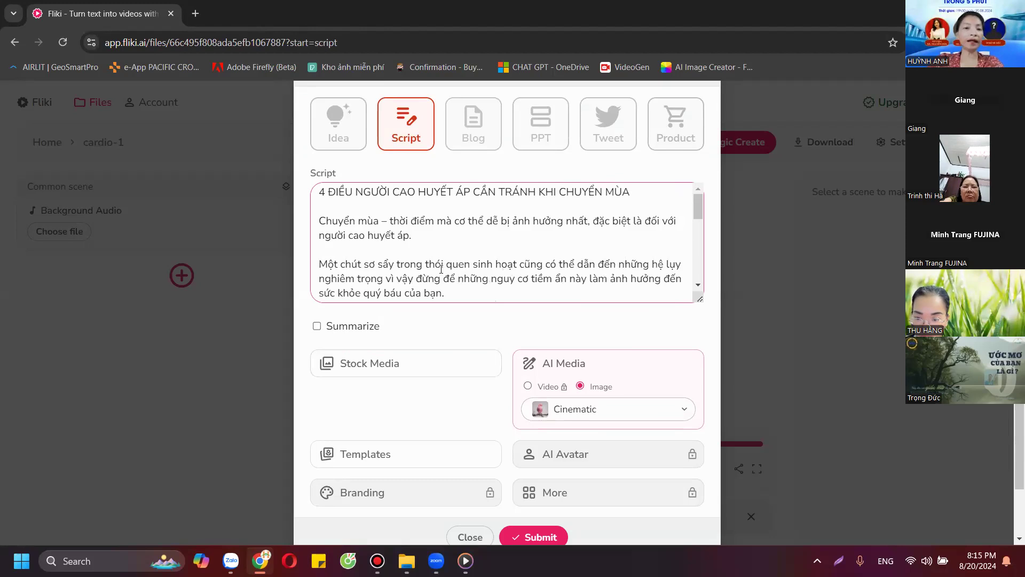
{"action": "left_click_drag", "start_coordinate": [319, 220], "coordinate": [410, 235]}
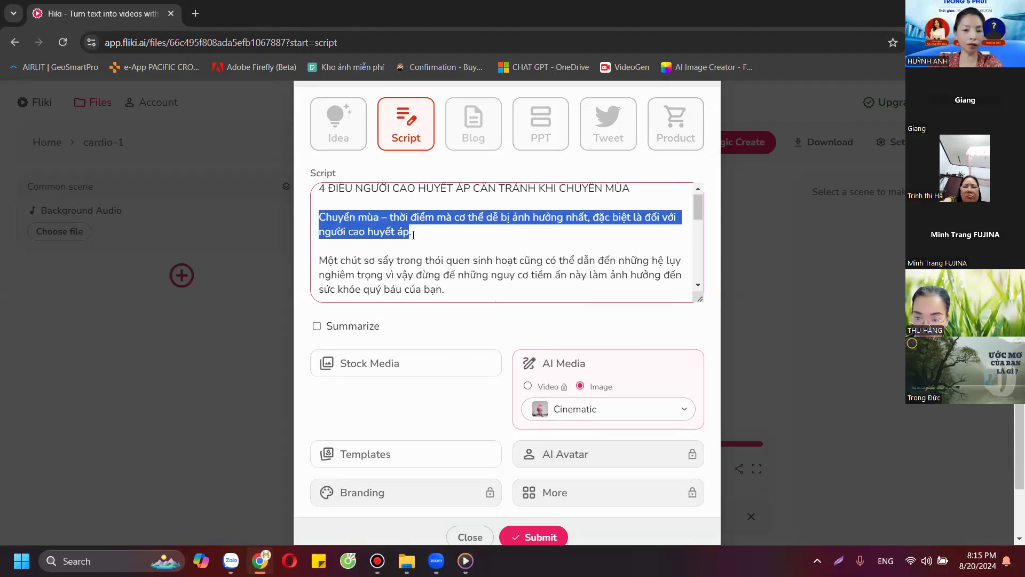
Start new paragraphs at 'người cao huyết áp' and at 'bởi sự ảnh hưởng'.
{"action": "scroll", "coordinate": [413, 235], "scroll_direction": "down", "scroll_amount": 1}
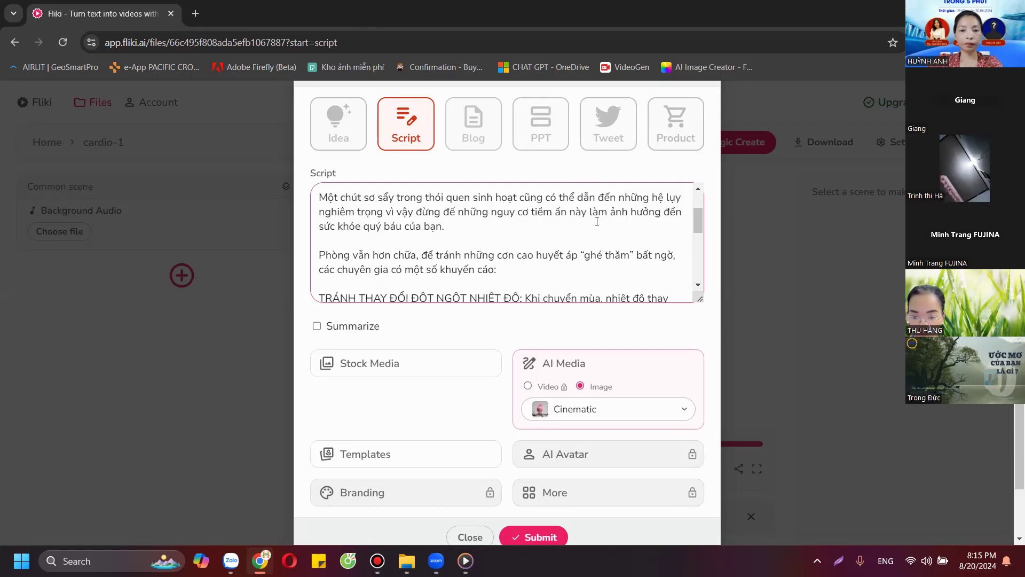
{"action": "scroll", "coordinate": [452, 263], "scroll_direction": "down", "scroll_amount": 1}
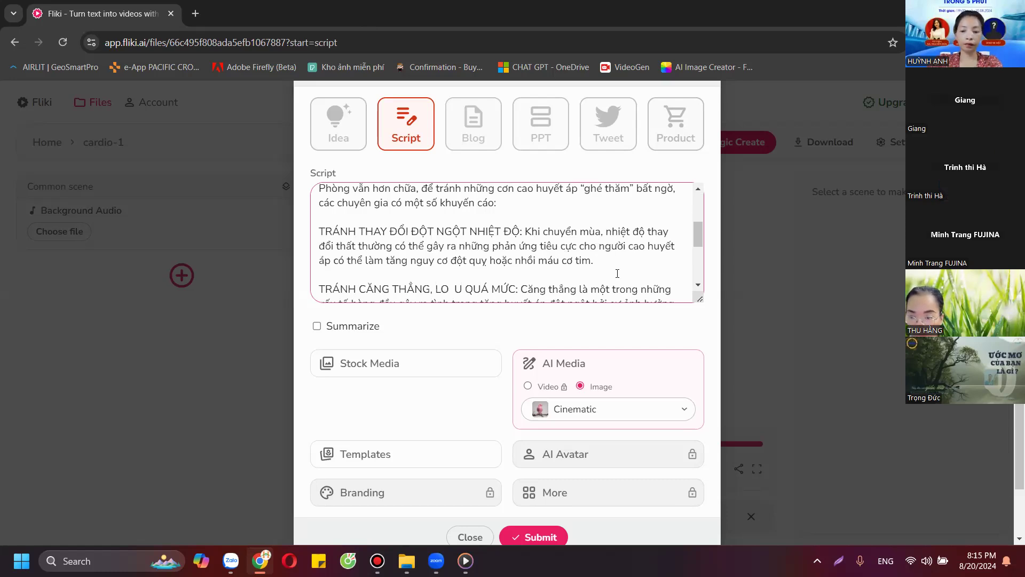
{"action": "key", "text": "Return"}
{"action": "key", "text": "Return"}
{"action": "scroll", "coordinate": [452, 193], "scroll_direction": "down", "scroll_amount": 1}
{"action": "scroll", "coordinate": [452, 193], "scroll_direction": "down", "scroll_amount": 1}
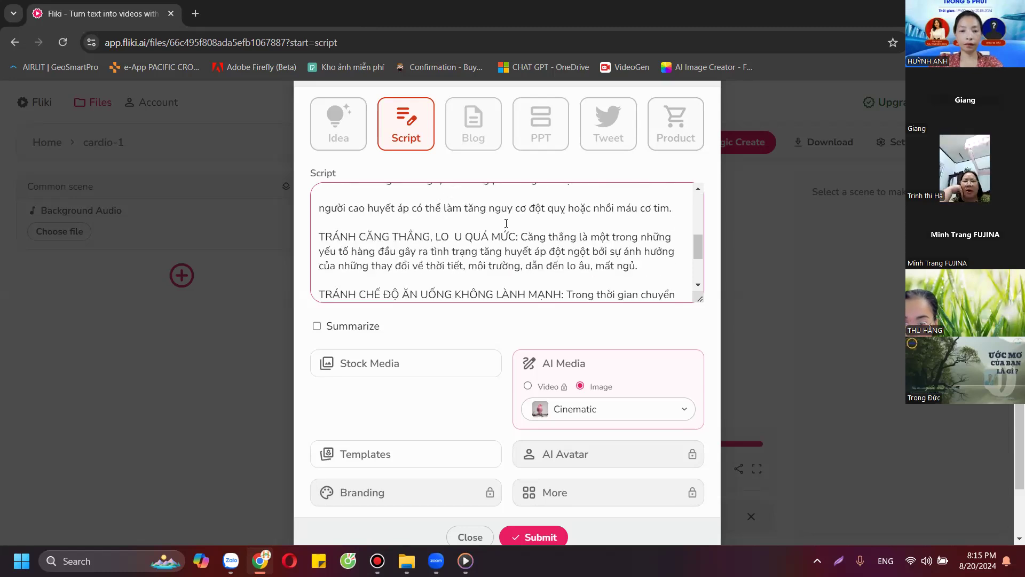
{"action": "left_click", "coordinate": [594, 252]}
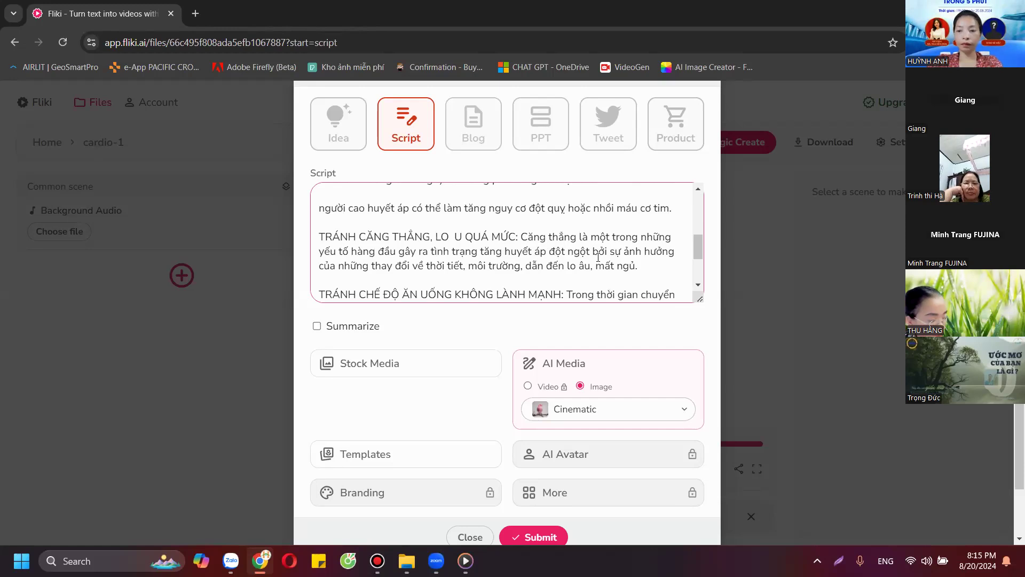
{"action": "key", "text": "Return"}
{"action": "key", "text": "Return"}
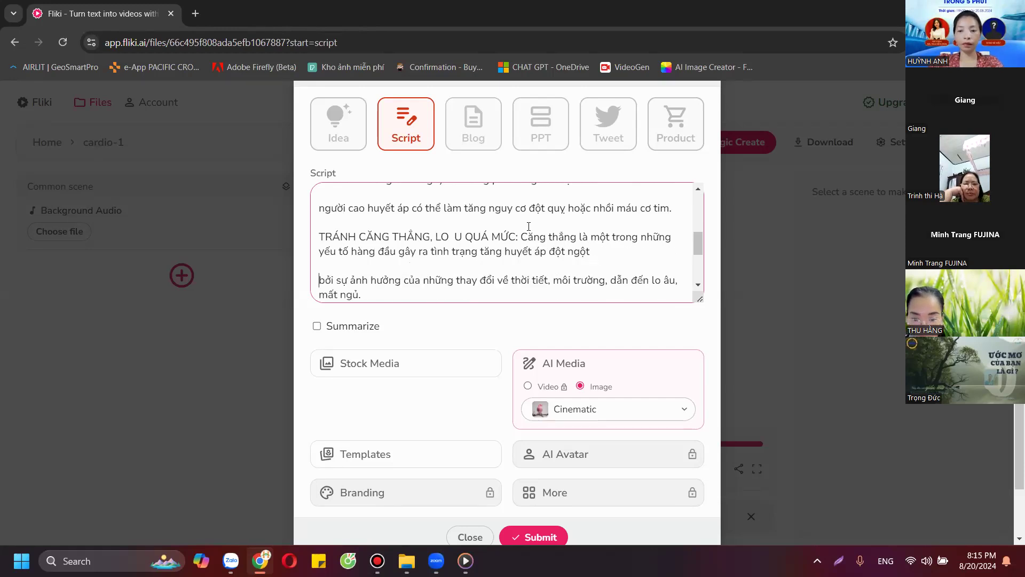
{"action": "scroll", "coordinate": [437, 254], "scroll_direction": "down", "scroll_amount": 1}
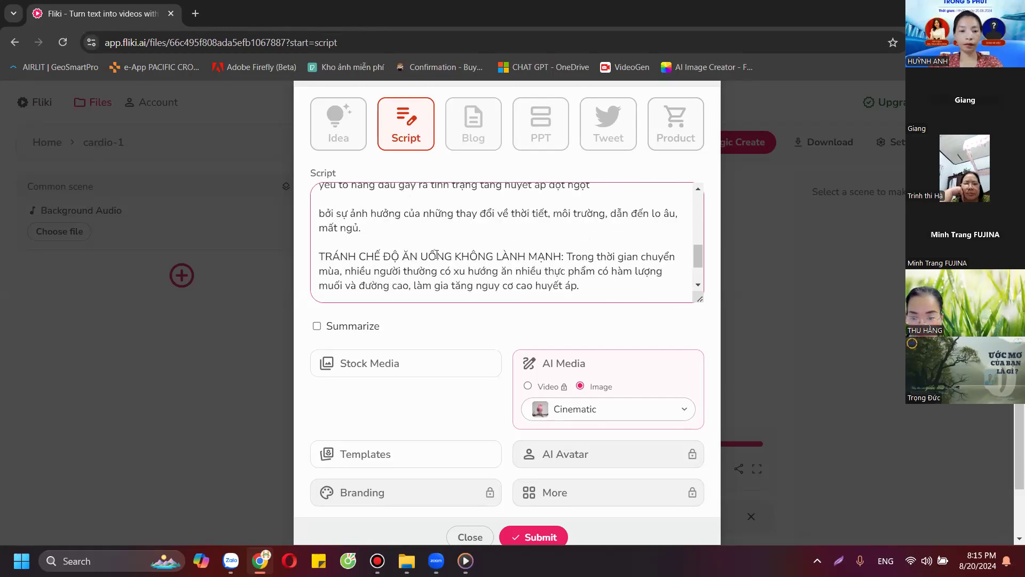
{"action": "mouse_move", "coordinate": [270, 553]}
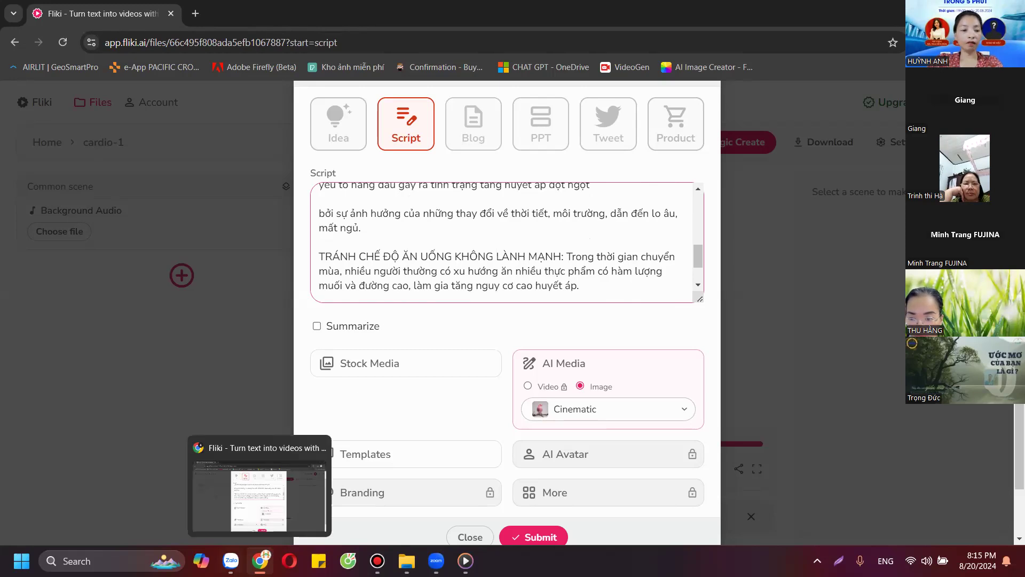
Scroll up through Zalo's Content Feedback chat, clear the selection, and return to the Fliki script.
{"action": "key", "text": "alt+Tab"}
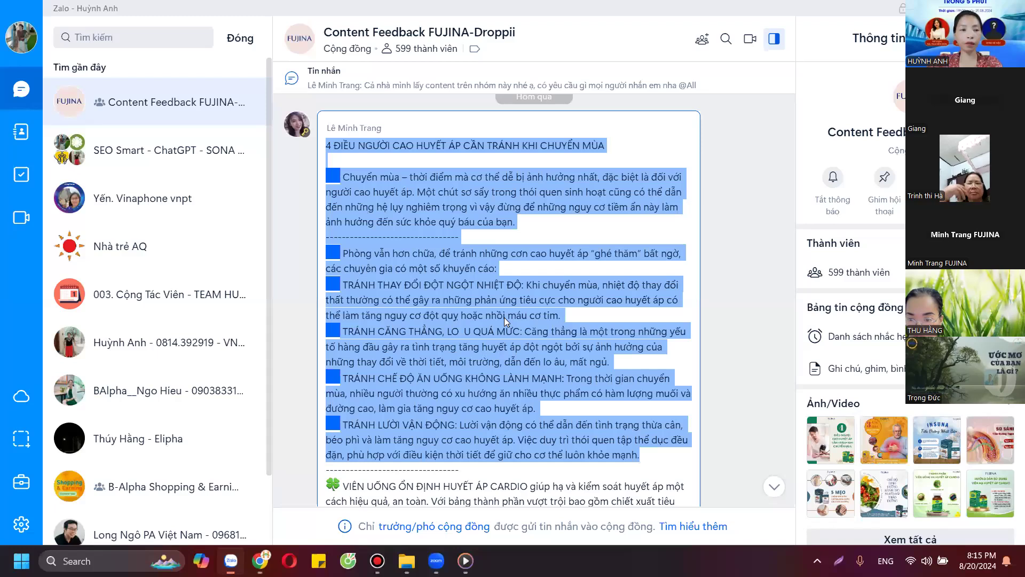
{"action": "scroll", "coordinate": [504, 318], "scroll_direction": "up", "scroll_amount": 4}
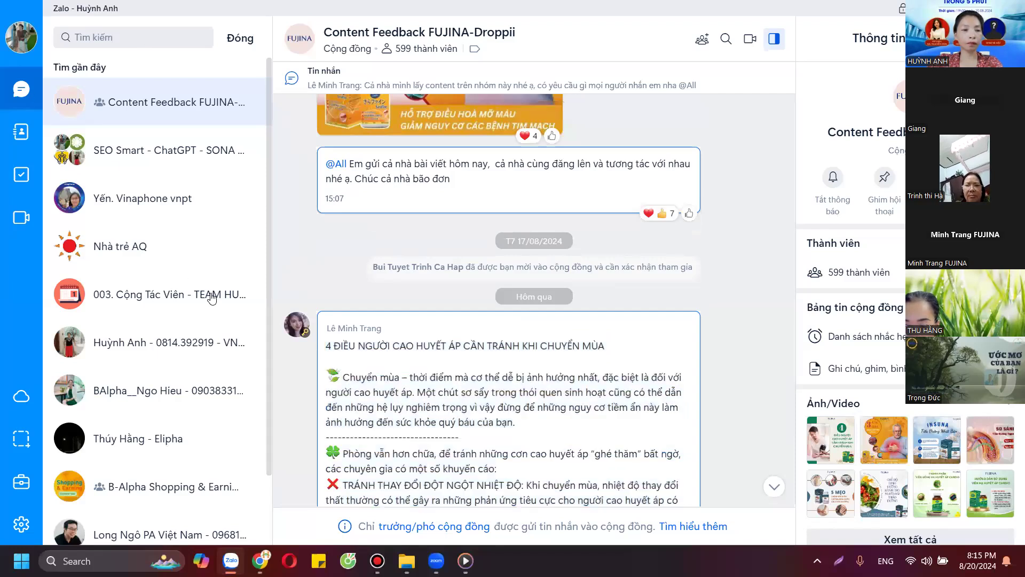
{"action": "key", "text": "Escape"}
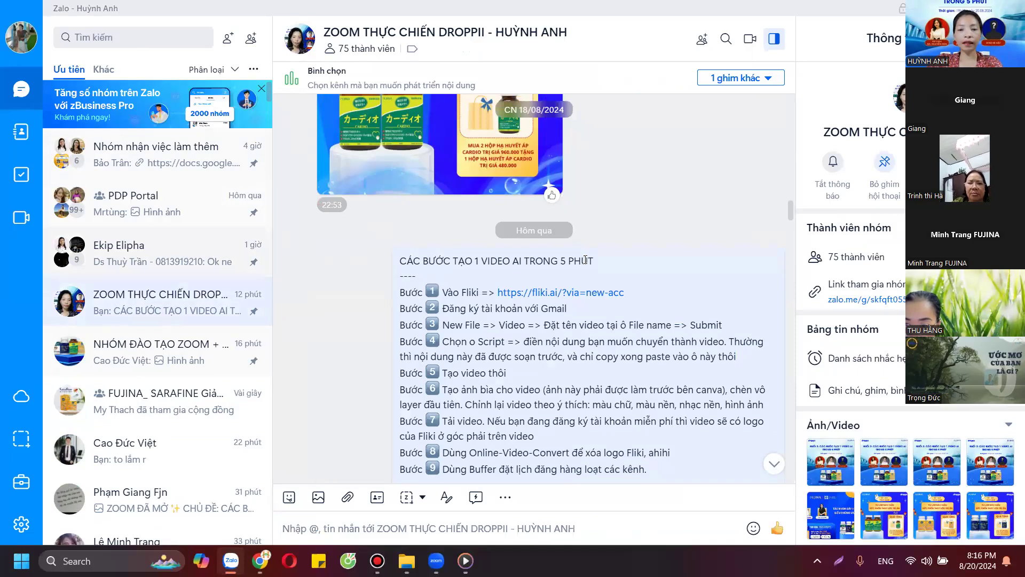
{"action": "key", "text": "alt+Tab"}
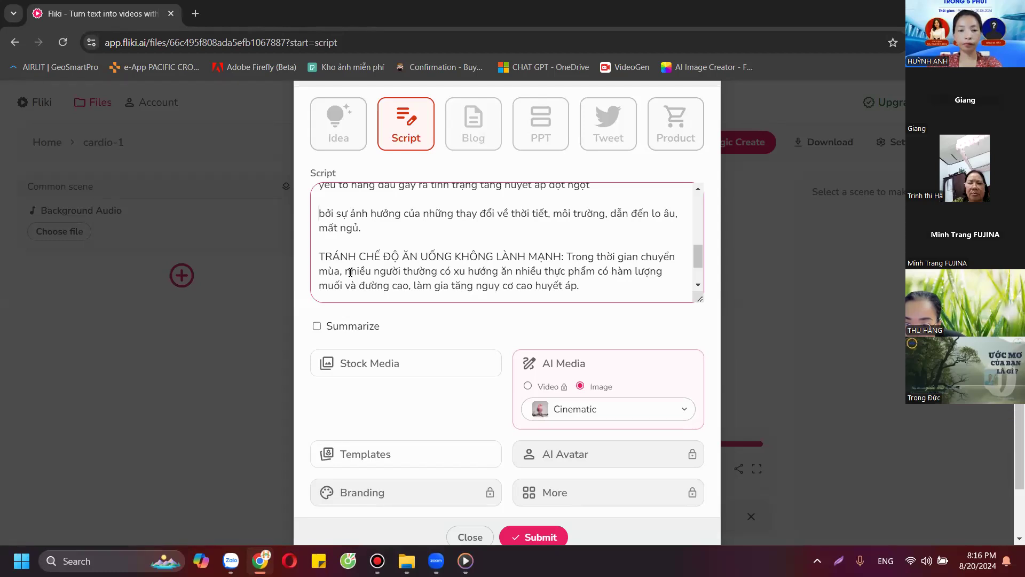
{"action": "key", "text": "Return"}
{"action": "key", "text": "Return"}
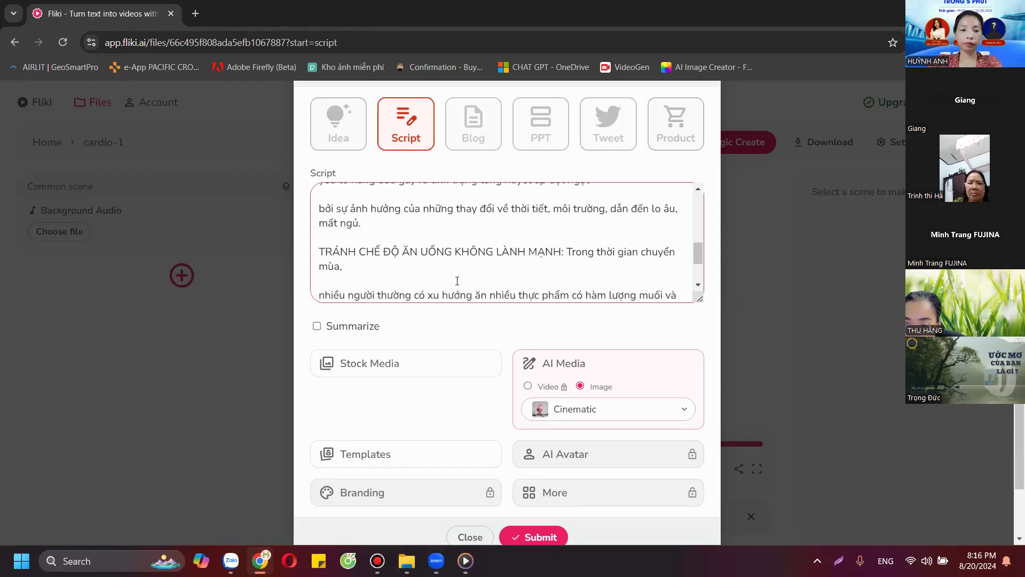
{"action": "scroll", "coordinate": [453, 273], "scroll_direction": "down", "scroll_amount": 1}
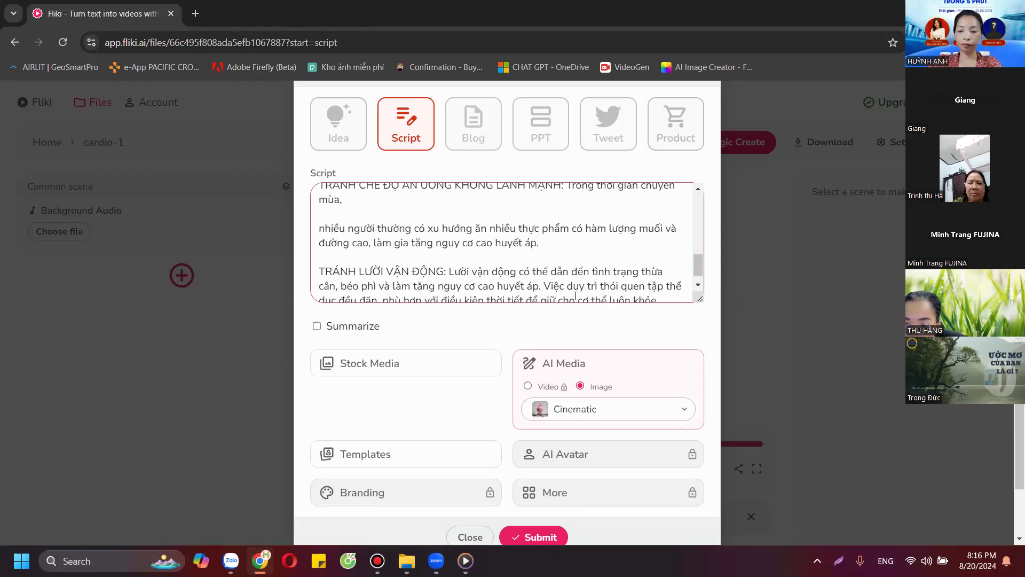
{"action": "key", "text": "Return"}
{"action": "key", "text": "Return"}
{"action": "scroll", "coordinate": [491, 269], "scroll_direction": "down", "scroll_amount": 1}
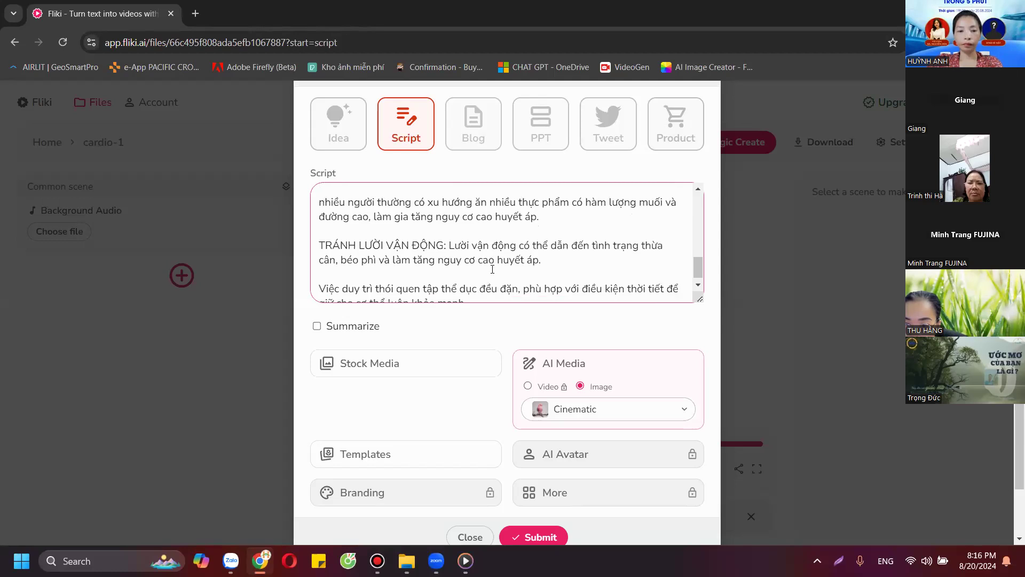
{"action": "scroll", "coordinate": [505, 242], "scroll_direction": "up", "scroll_amount": 10}
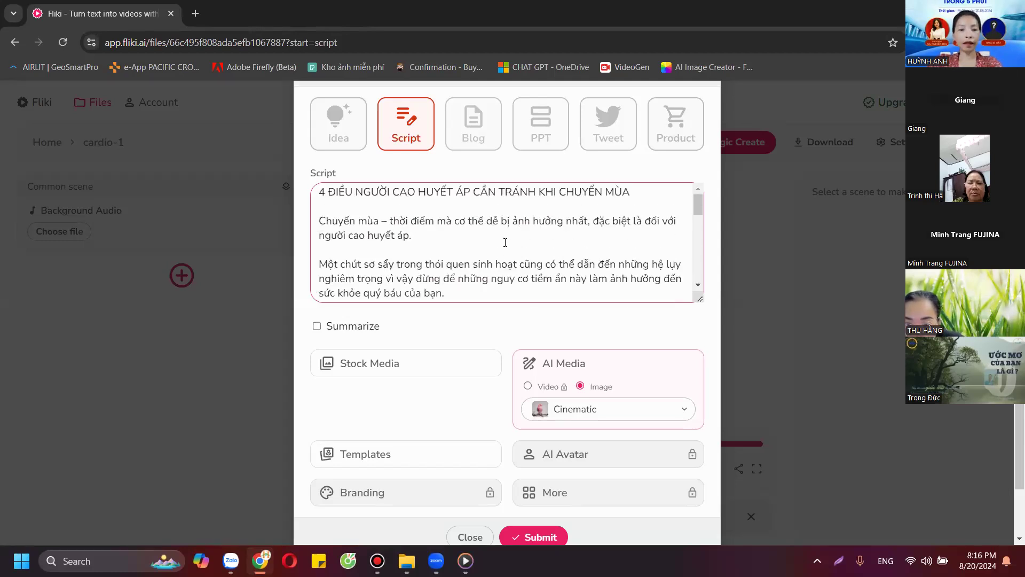
{"action": "scroll", "coordinate": [505, 242], "scroll_direction": "down", "scroll_amount": 15}
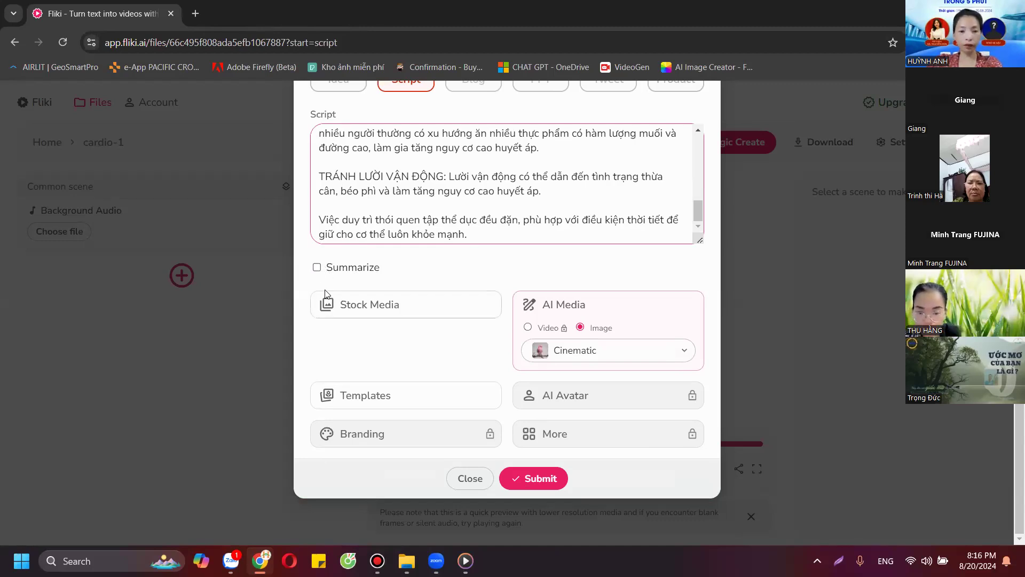
Enable Summarize with a 1-minute maximum duration and submit the script.
{"action": "double_click", "coordinate": [376, 271]}
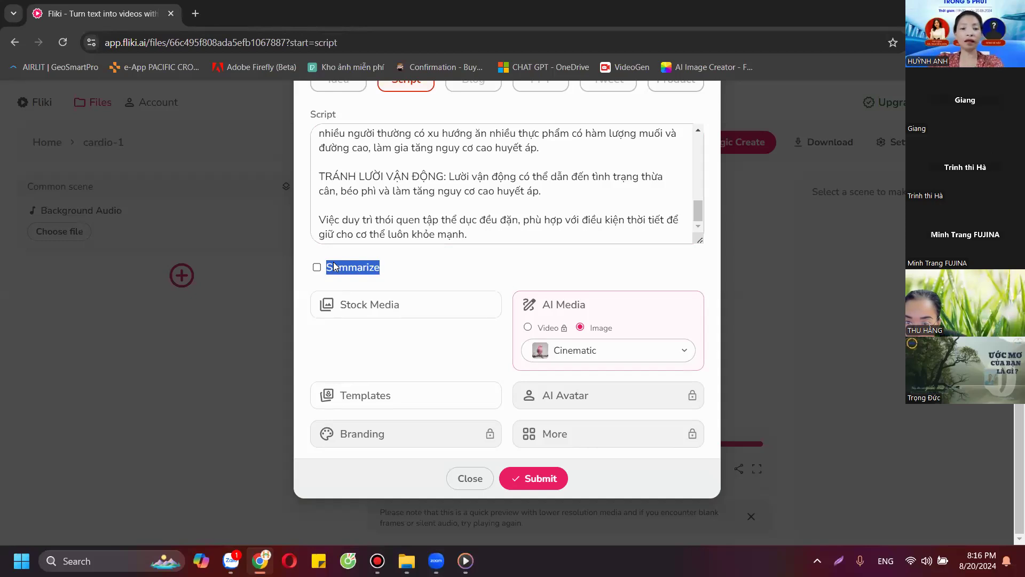
{"action": "left_click", "coordinate": [317, 267]}
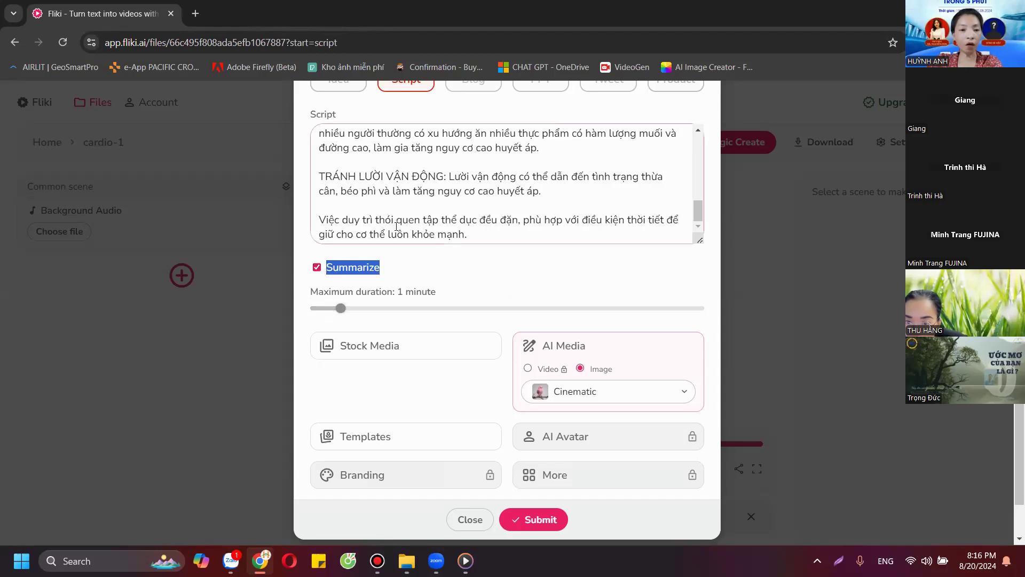
{"action": "scroll", "coordinate": [410, 216], "scroll_direction": "up", "scroll_amount": 10}
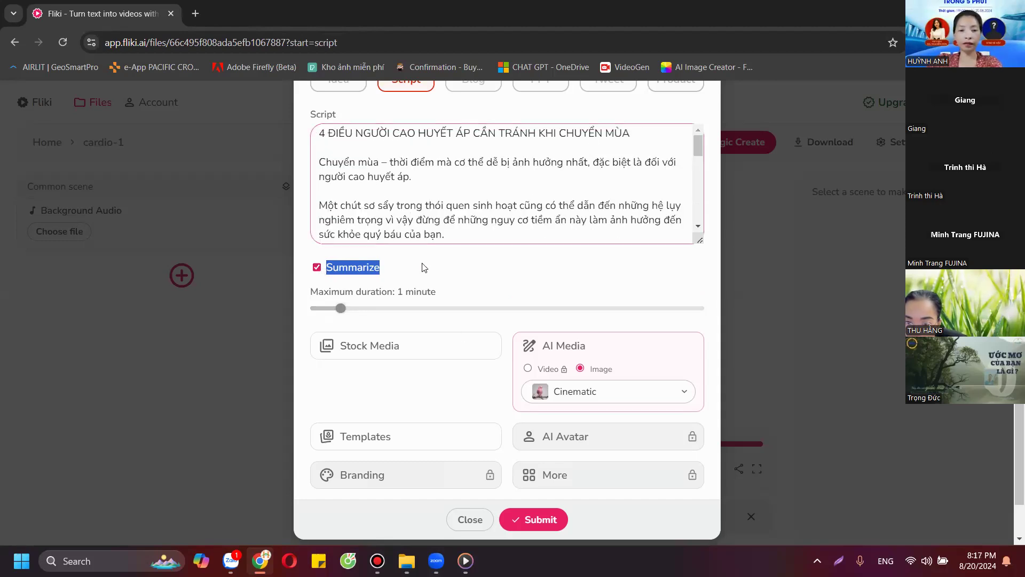
{"action": "left_click", "coordinate": [542, 521]}
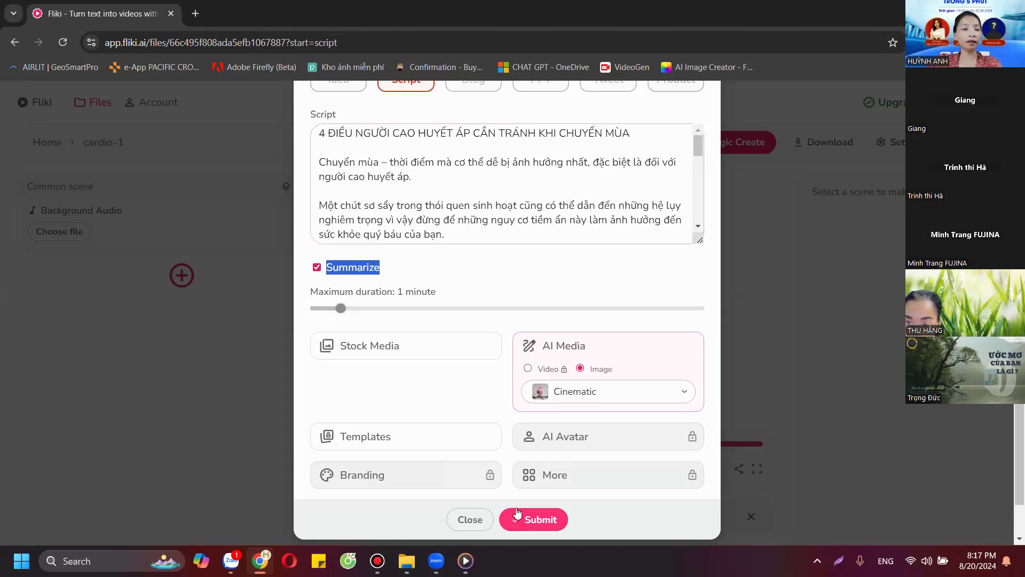
{"action": "left_click", "coordinate": [543, 520]}
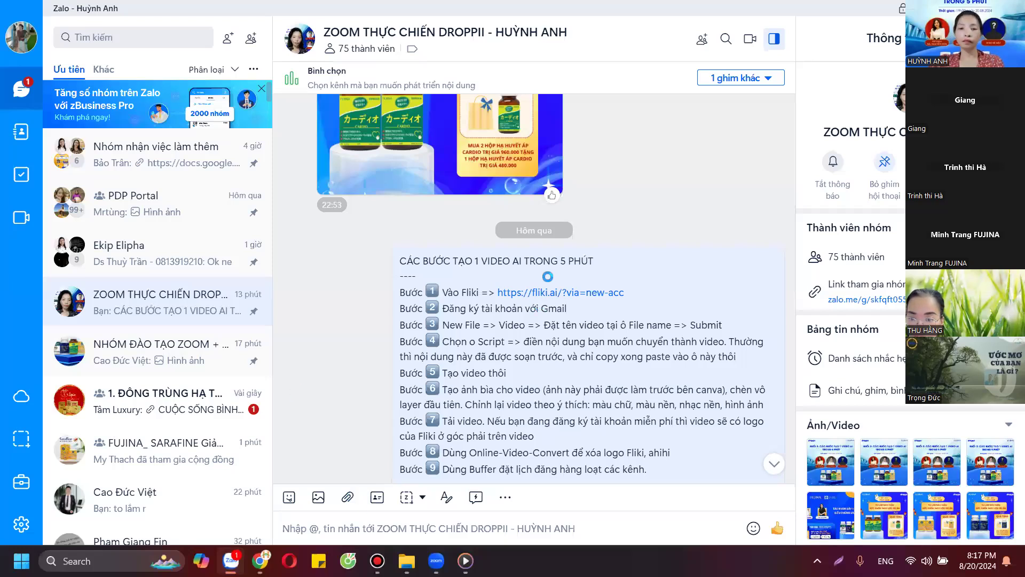
Switch from Zalo's step list back to the Fliki project in Chrome.
{"action": "key", "text": "alt+Tab"}
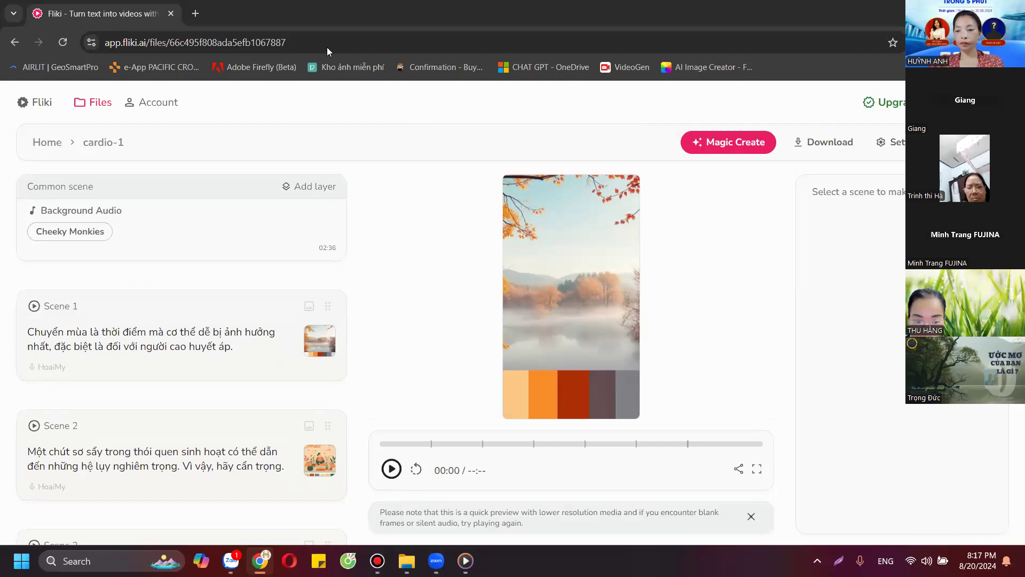
{"action": "scroll", "coordinate": [188, 308], "scroll_direction": "down", "scroll_amount": 10}
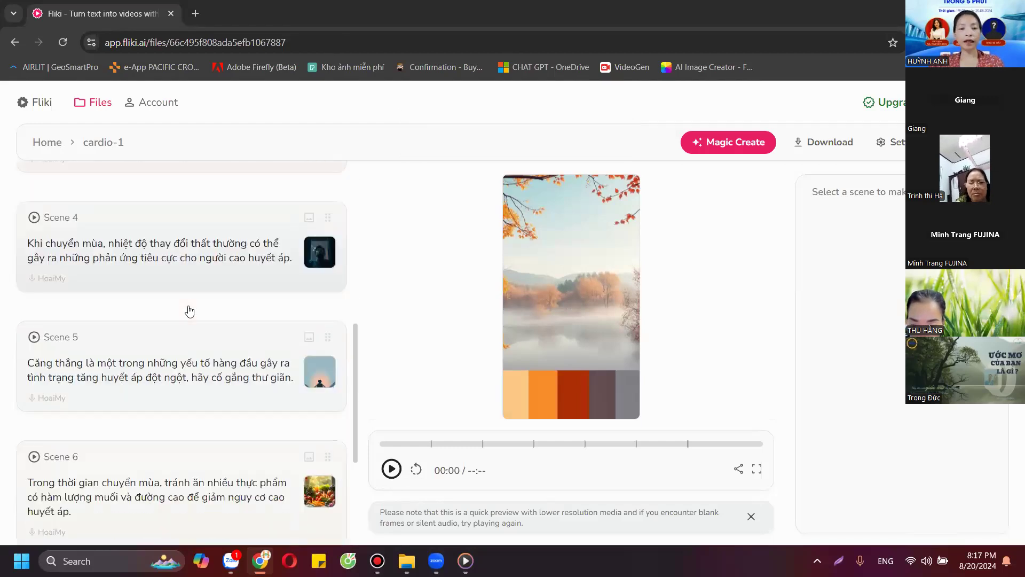
{"action": "scroll", "coordinate": [188, 310], "scroll_direction": "down", "scroll_amount": 2}
{"action": "scroll", "coordinate": [187, 309], "scroll_direction": "up", "scroll_amount": 12}
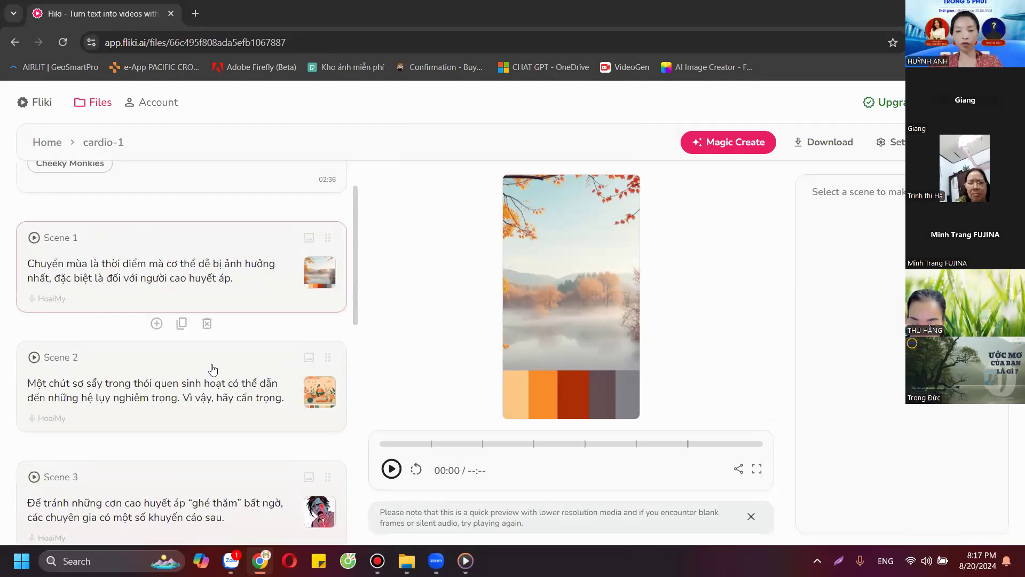
{"action": "scroll", "coordinate": [217, 366], "scroll_direction": "down", "scroll_amount": 4}
{"action": "scroll", "coordinate": [336, 268], "scroll_direction": "up", "scroll_amount": 1}
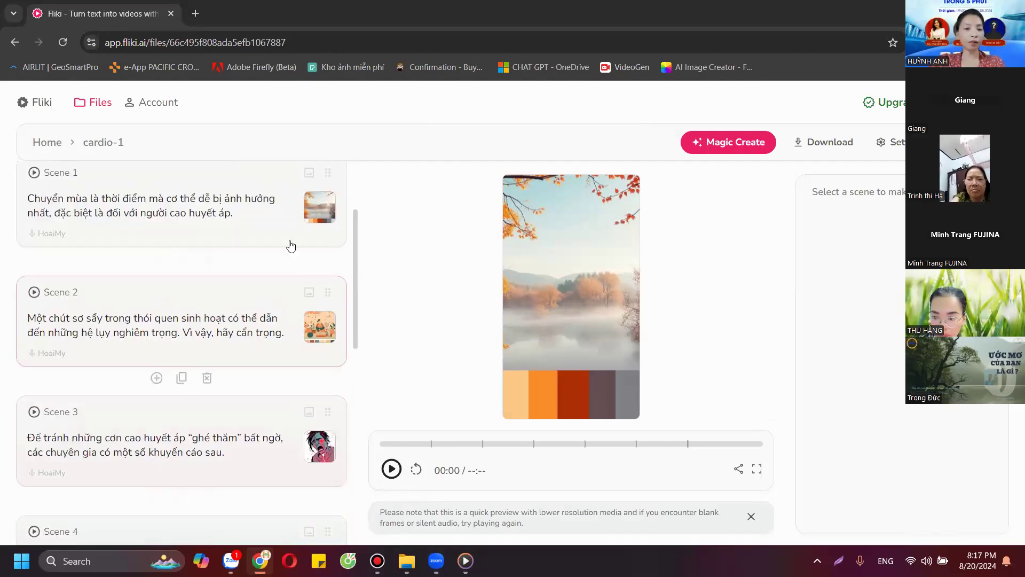
{"action": "scroll", "coordinate": [195, 295], "scroll_direction": "down", "scroll_amount": 7}
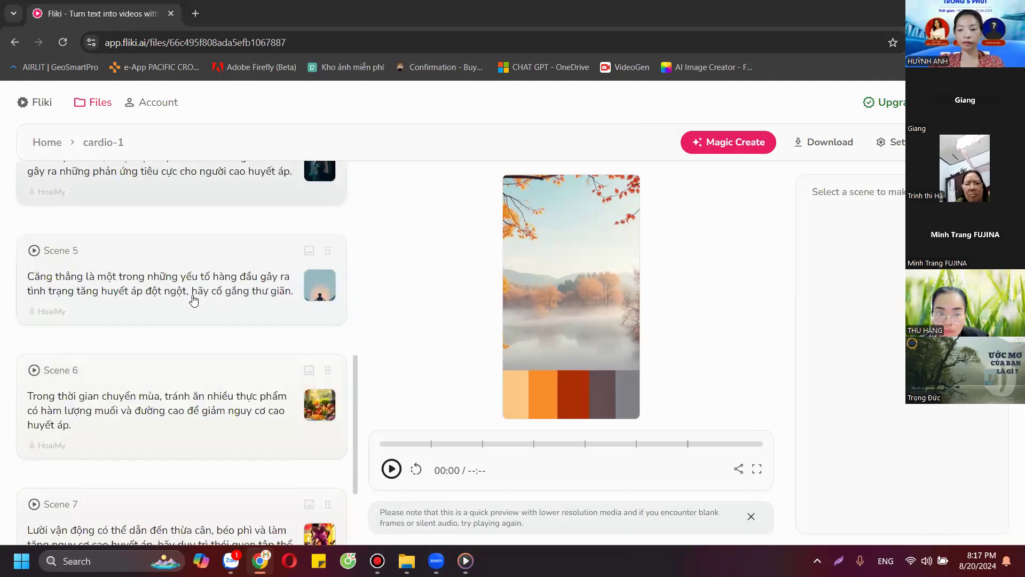
{"action": "scroll", "coordinate": [194, 301], "scroll_direction": "down", "scroll_amount": 3}
{"action": "scroll", "coordinate": [194, 301], "scroll_direction": "up", "scroll_amount": 10}
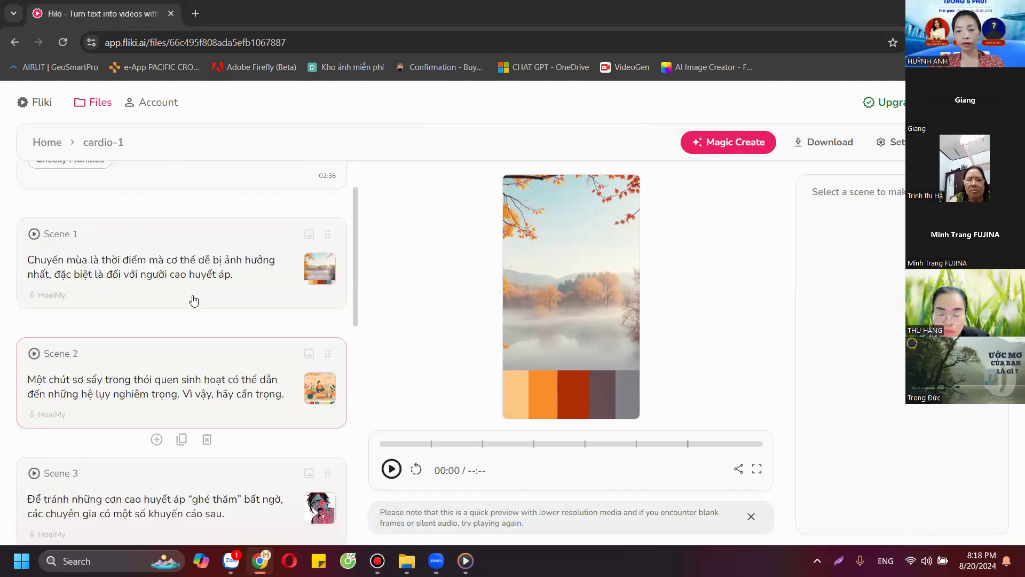
{"action": "scroll", "coordinate": [198, 302], "scroll_direction": "down", "scroll_amount": 2}
{"action": "scroll", "coordinate": [198, 299], "scroll_direction": "down", "scroll_amount": 8}
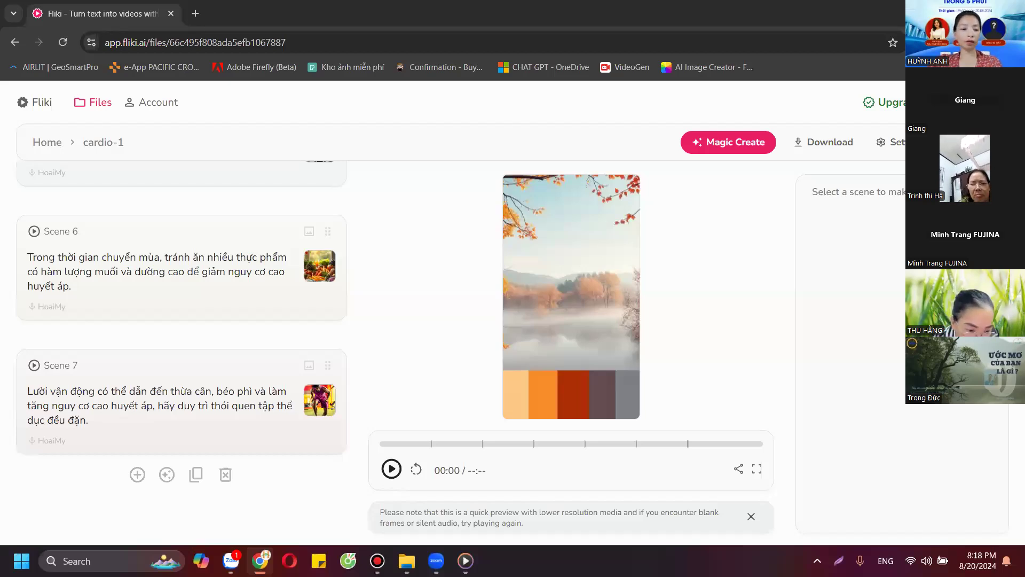
{"action": "mouse_move", "coordinate": [231, 561]}
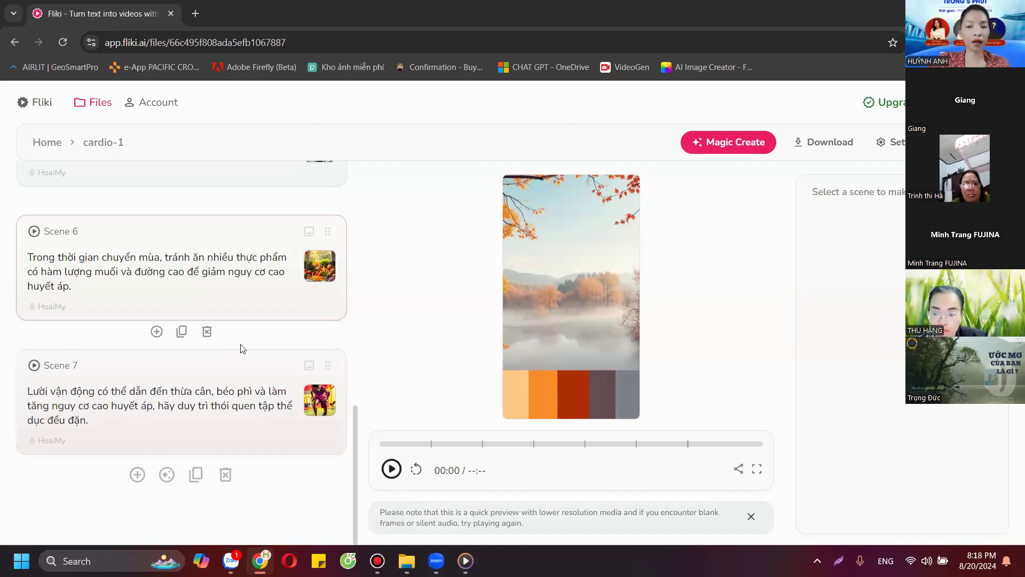
{"action": "scroll", "coordinate": [267, 354], "scroll_direction": "up", "scroll_amount": 1}
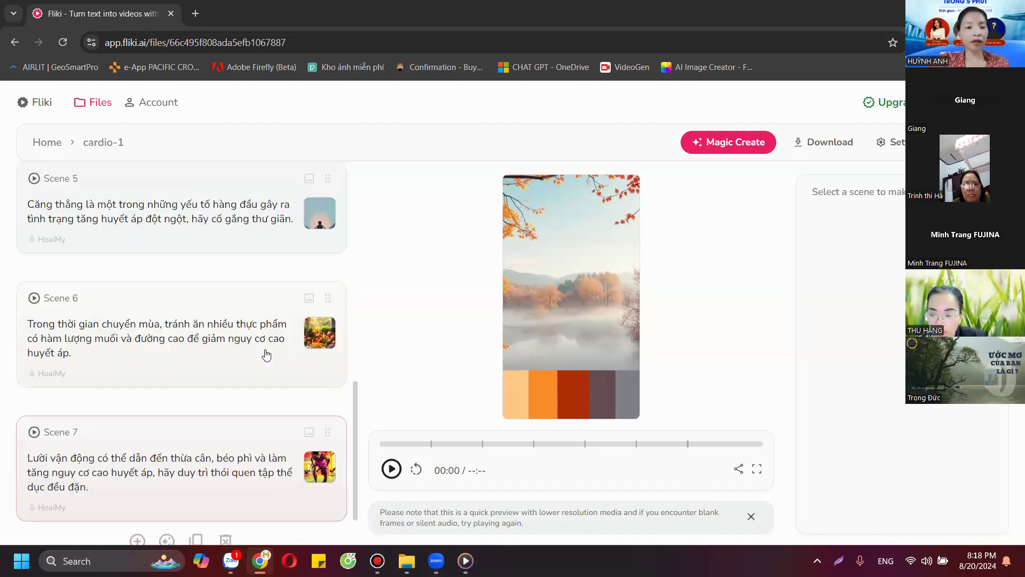
{"action": "scroll", "coordinate": [266, 354], "scroll_direction": "up", "scroll_amount": 5}
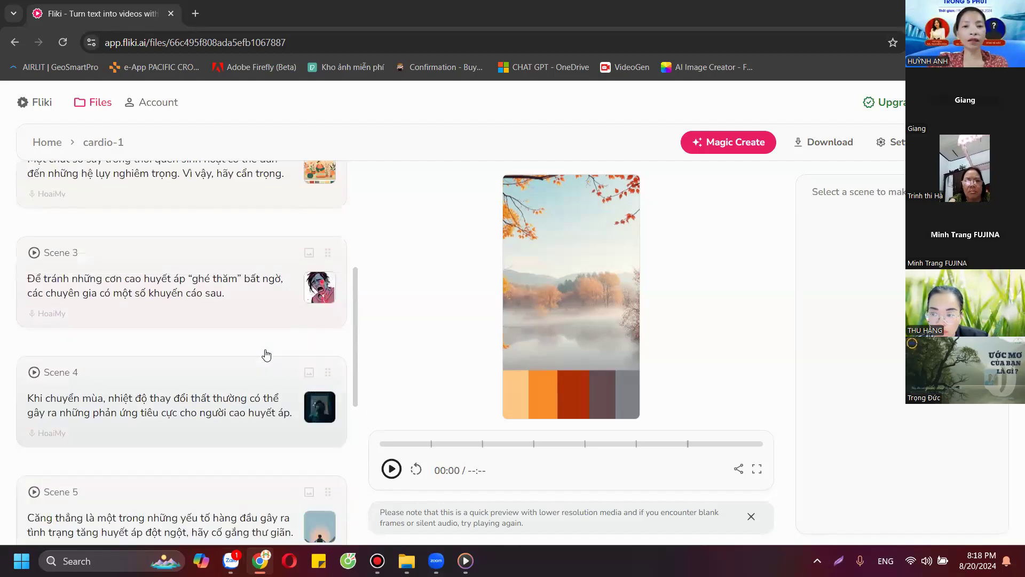
{"action": "scroll", "coordinate": [256, 363], "scroll_direction": "up", "scroll_amount": 1}
{"action": "scroll", "coordinate": [235, 378], "scroll_direction": "up", "scroll_amount": 2}
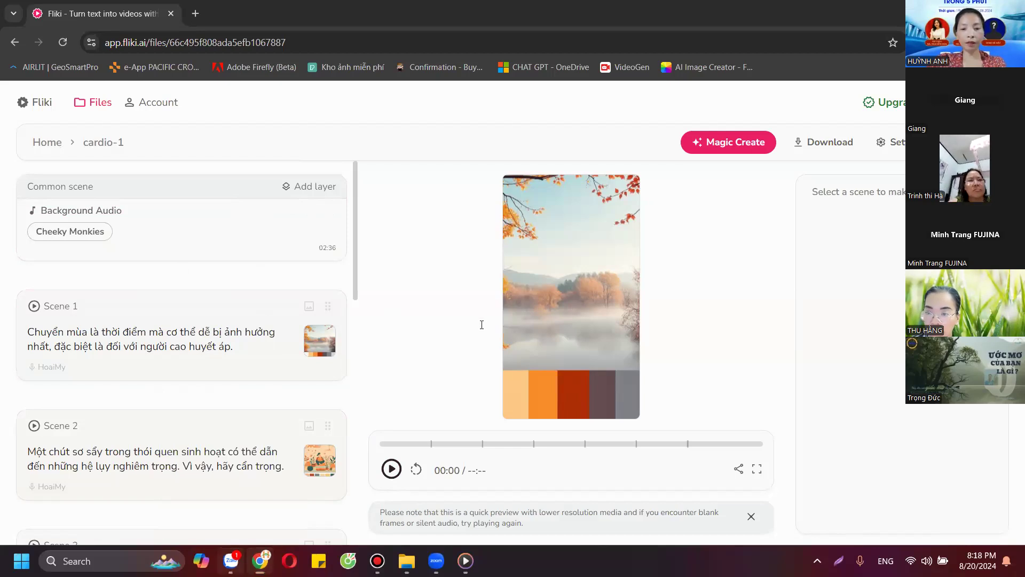
{"action": "key", "text": "alt+Tab"}
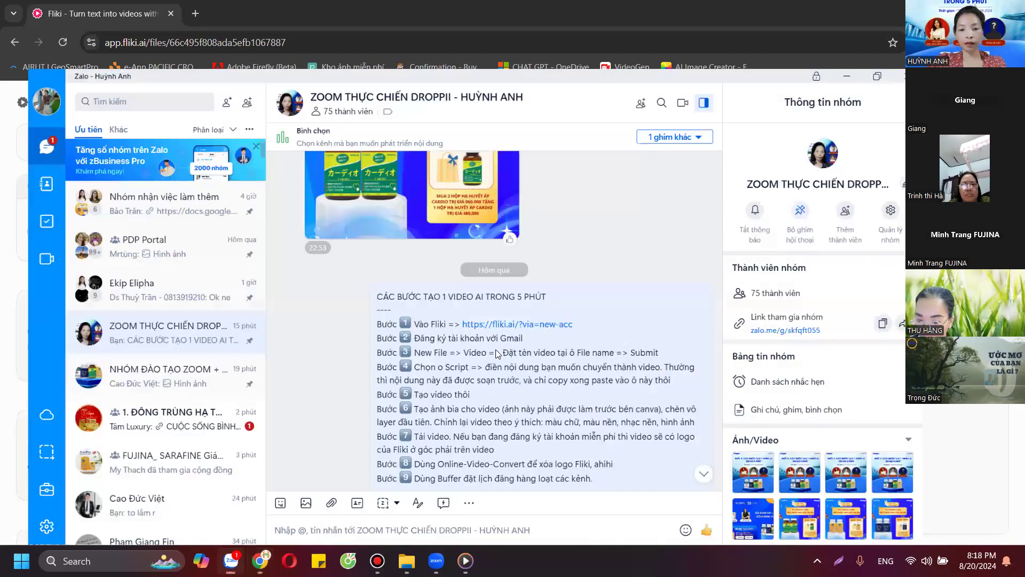
Maximize Zalo, highlight the Bước 5 line, then switch back to the Fliki project.
{"action": "key", "text": "super+Up"}
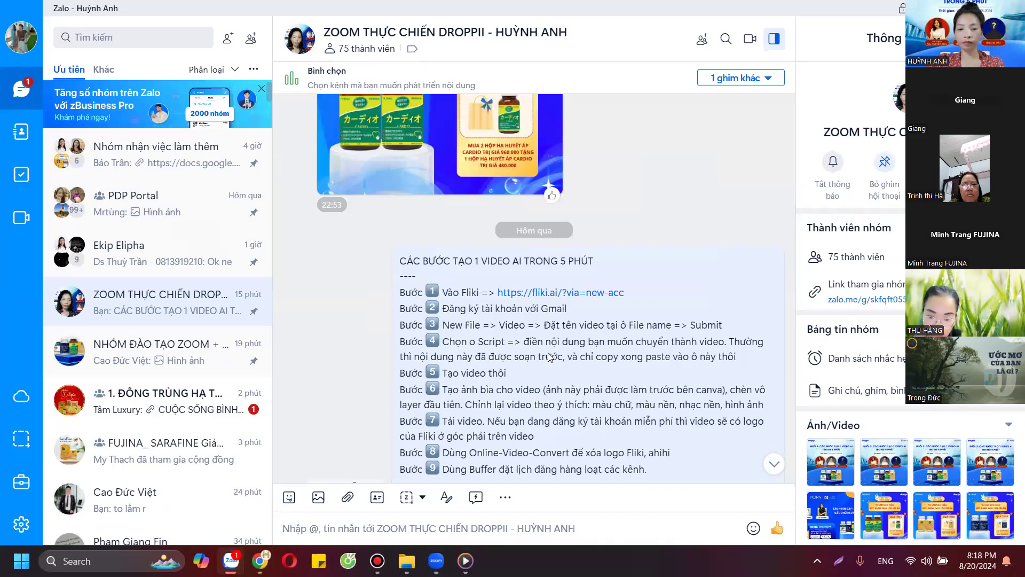
{"action": "left_click_drag", "start_coordinate": [479, 373], "coordinate": [461, 372]}
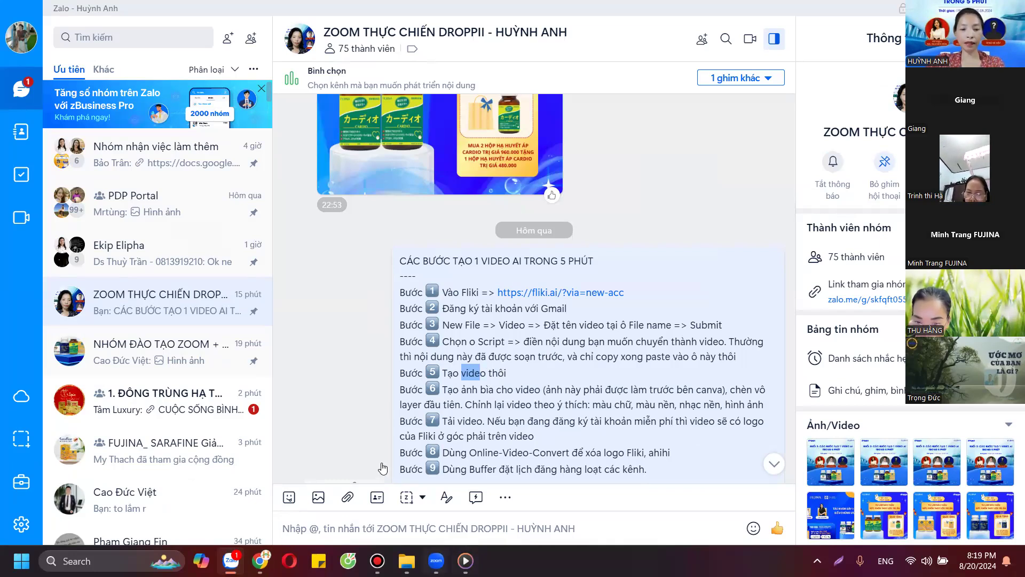
{"action": "key", "text": "alt+Tab"}
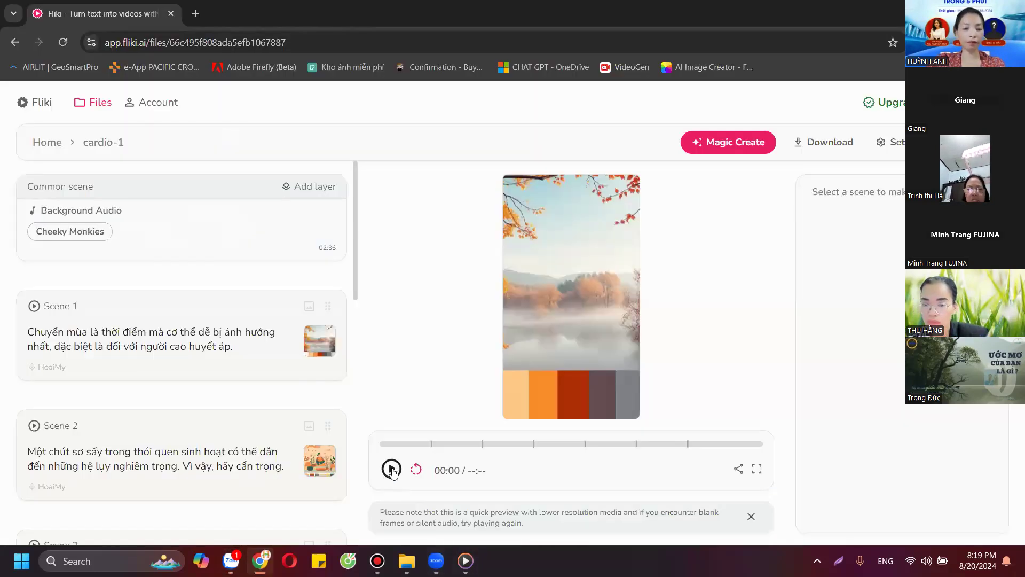
Play the 00:46 cardio-1 preview all the way through.
{"action": "left_click", "coordinate": [390, 462]}
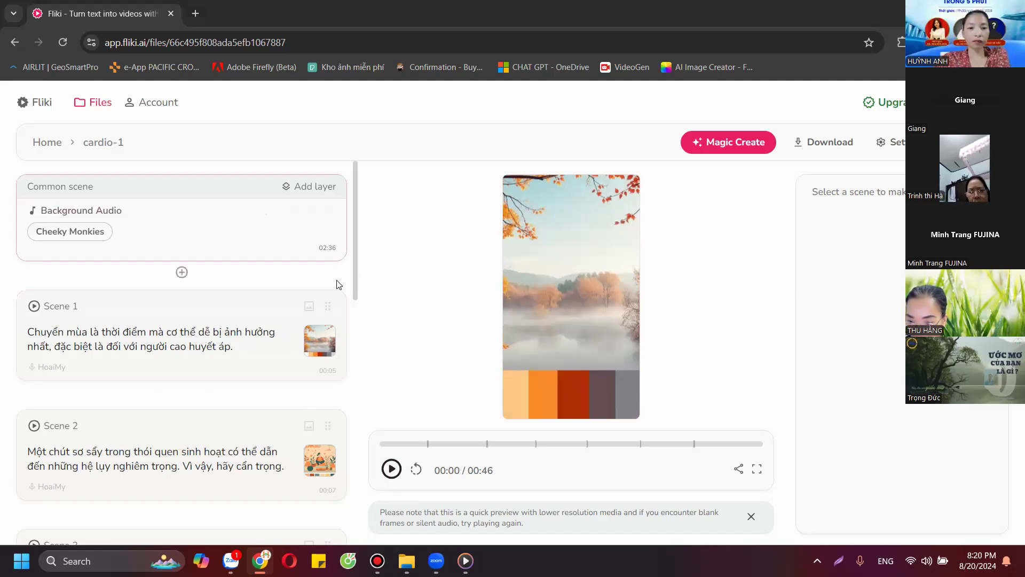
{"action": "scroll", "coordinate": [337, 284], "scroll_direction": "down", "scroll_amount": 2}
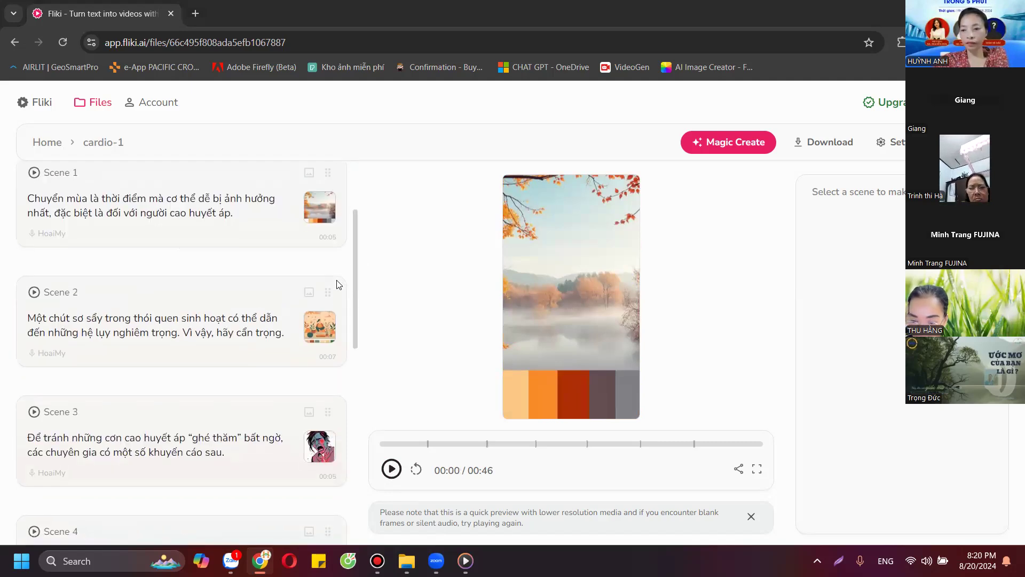
{"action": "scroll", "coordinate": [337, 284], "scroll_direction": "up", "scroll_amount": 2}
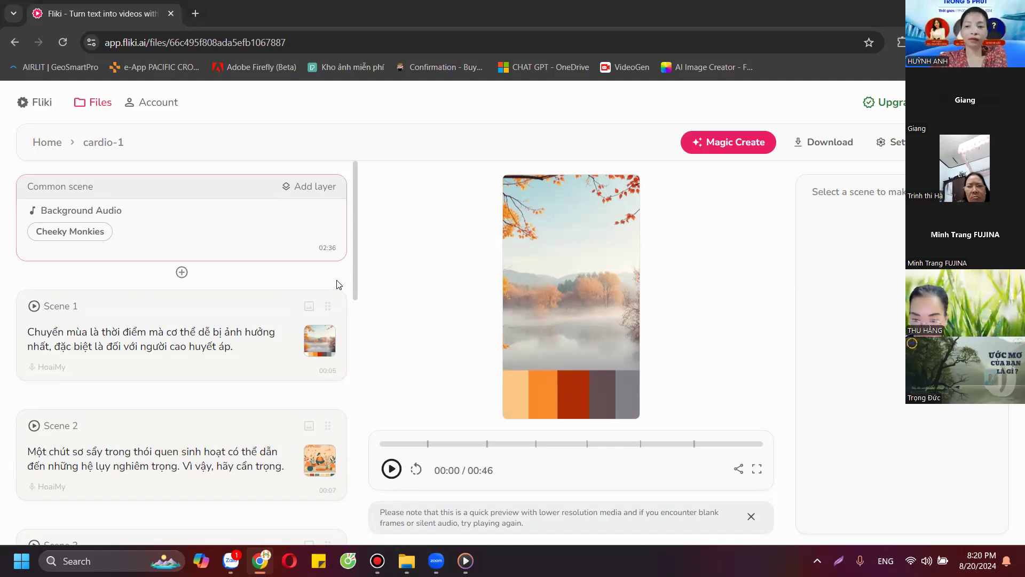
{"action": "scroll", "coordinate": [342, 328], "scroll_direction": "down", "scroll_amount": 3}
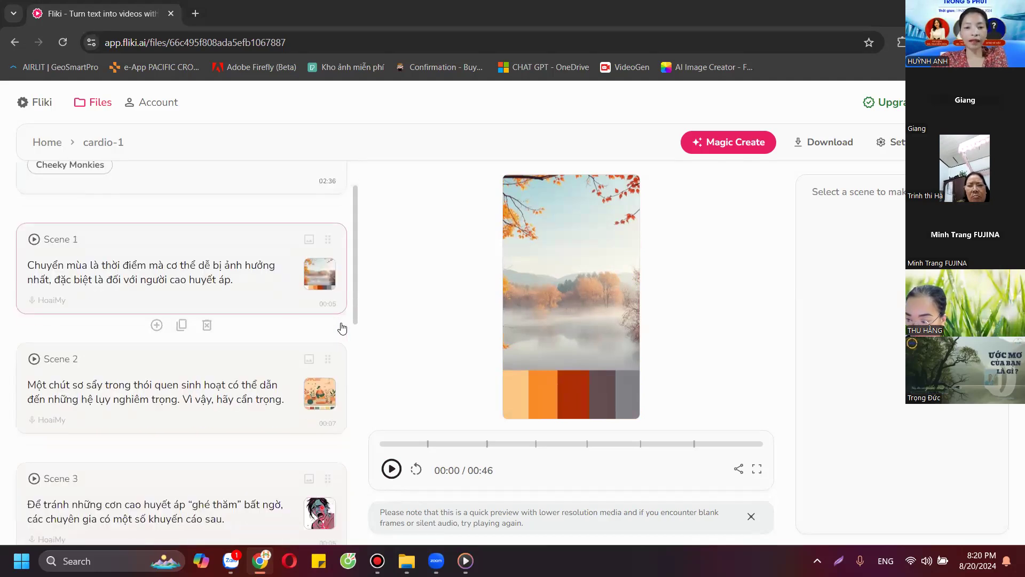
{"action": "scroll", "coordinate": [342, 328], "scroll_direction": "up", "scroll_amount": 3}
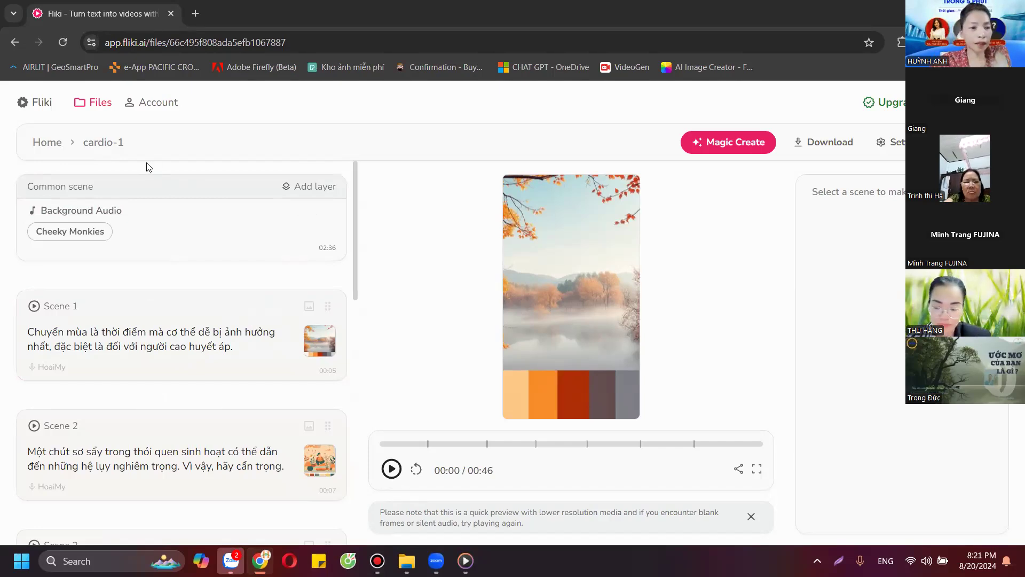
Delete the Cheeky Monkies Background Audio layer and confirm the deletion.
{"action": "left_click", "coordinate": [133, 243]}
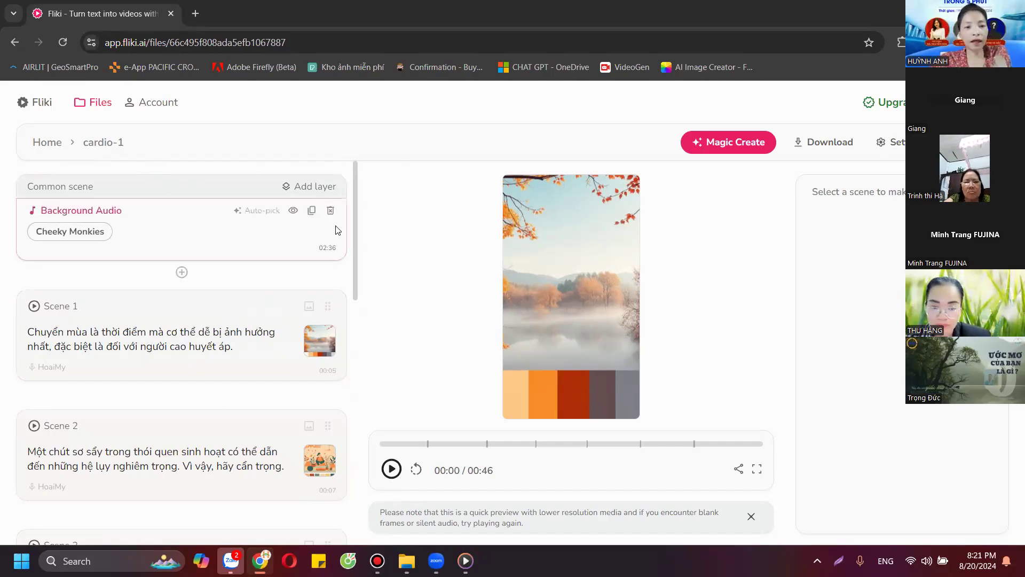
{"action": "left_click", "coordinate": [348, 185]}
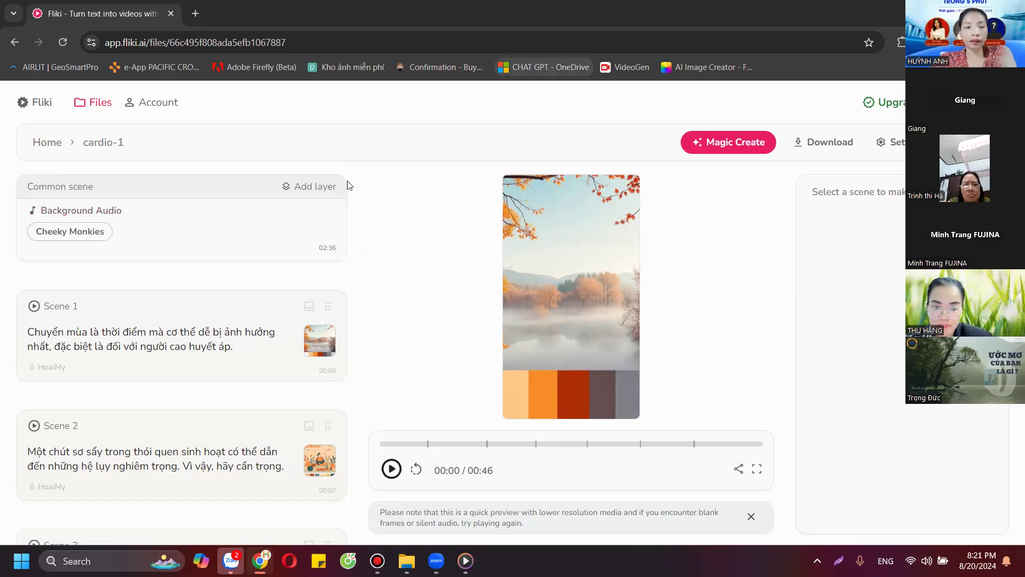
{"action": "left_click", "coordinate": [331, 214]}
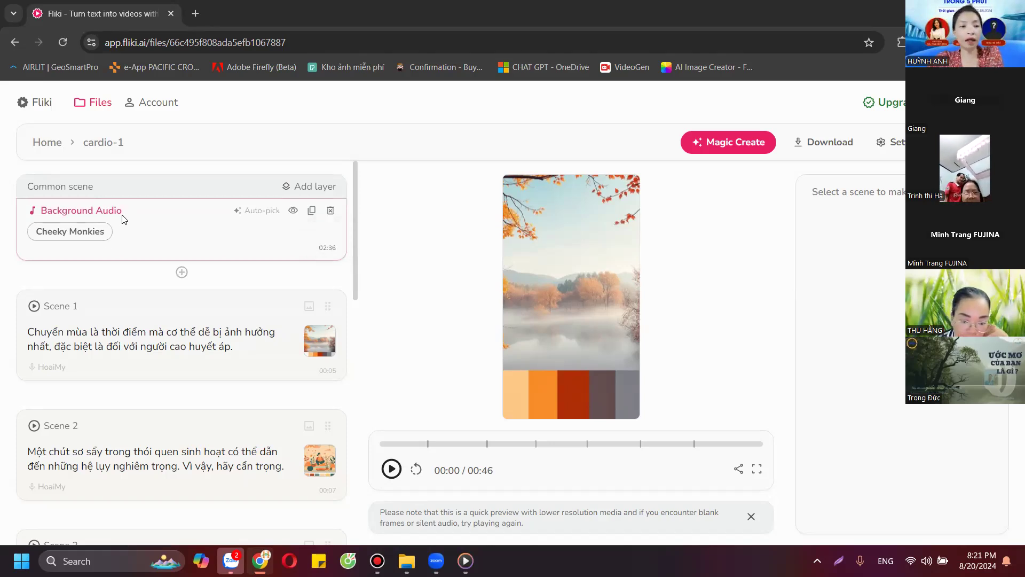
{"action": "left_click_drag", "start_coordinate": [125, 216], "coordinate": [43, 216]}
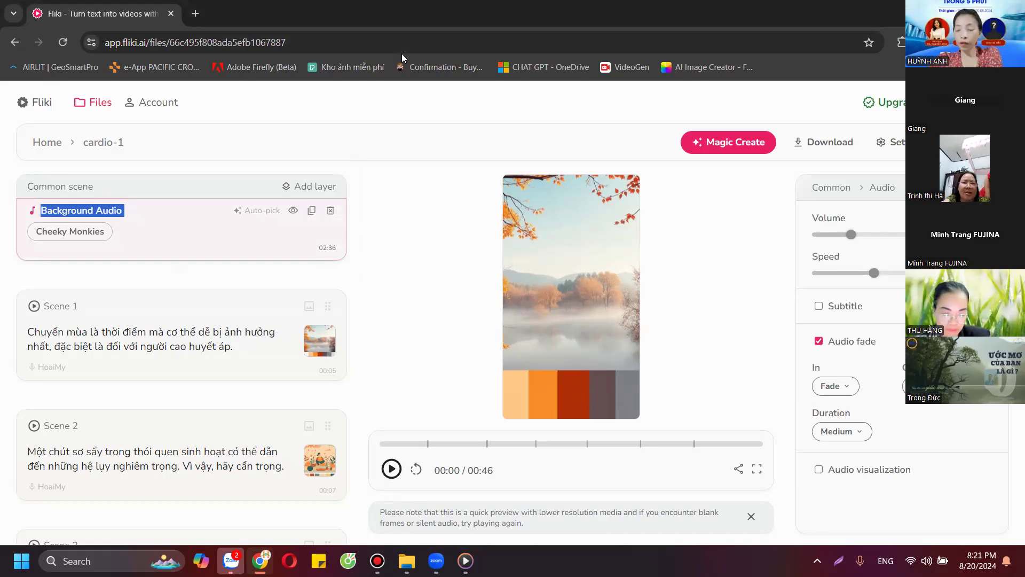
{"action": "left_click", "coordinate": [330, 211]}
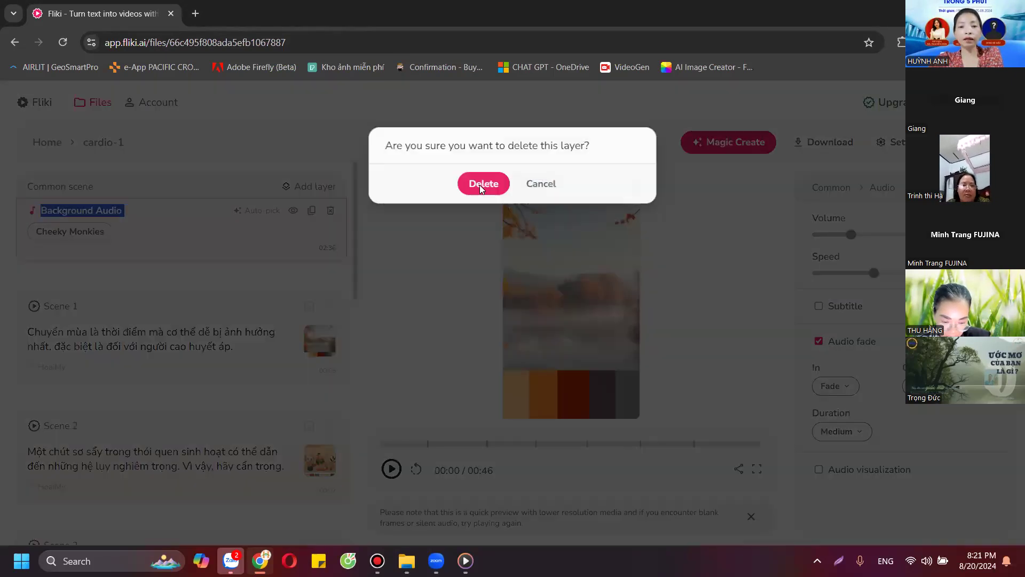
{"action": "left_click", "coordinate": [480, 186]}
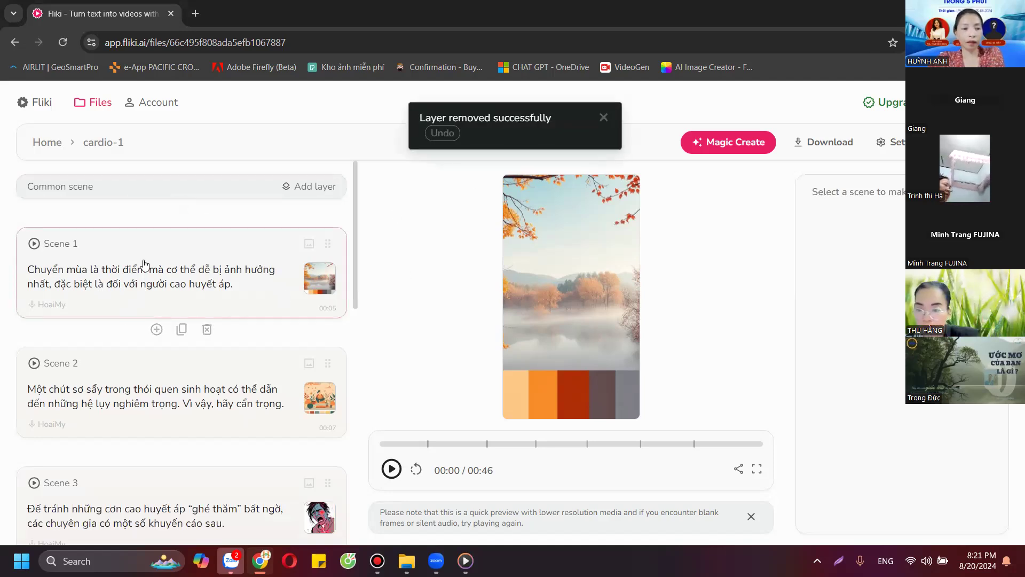
{"action": "scroll", "coordinate": [184, 271], "scroll_direction": "down", "scroll_amount": 1}
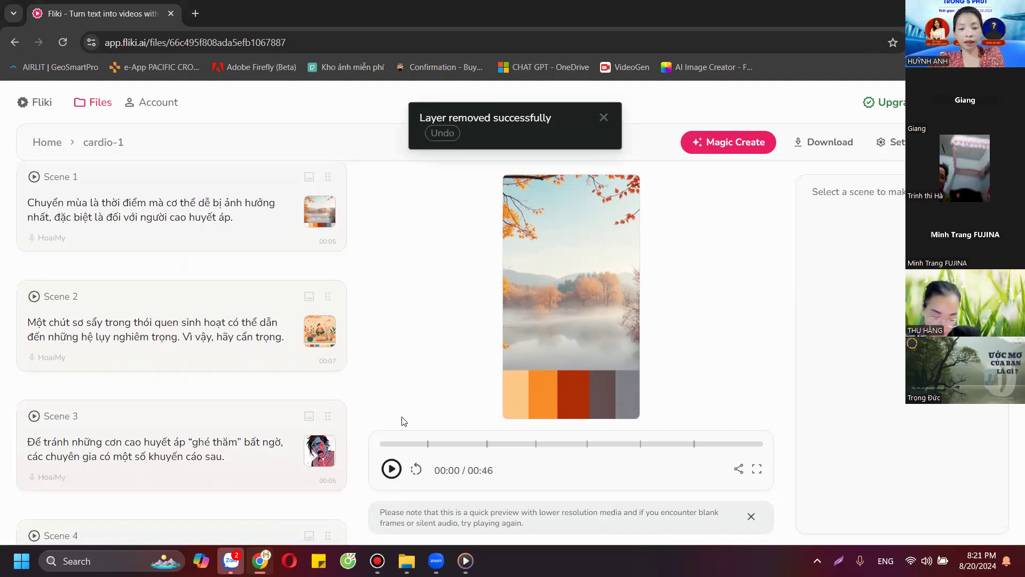
Play the music-free preview and pause it at 00:13.
{"action": "left_click", "coordinate": [393, 470]}
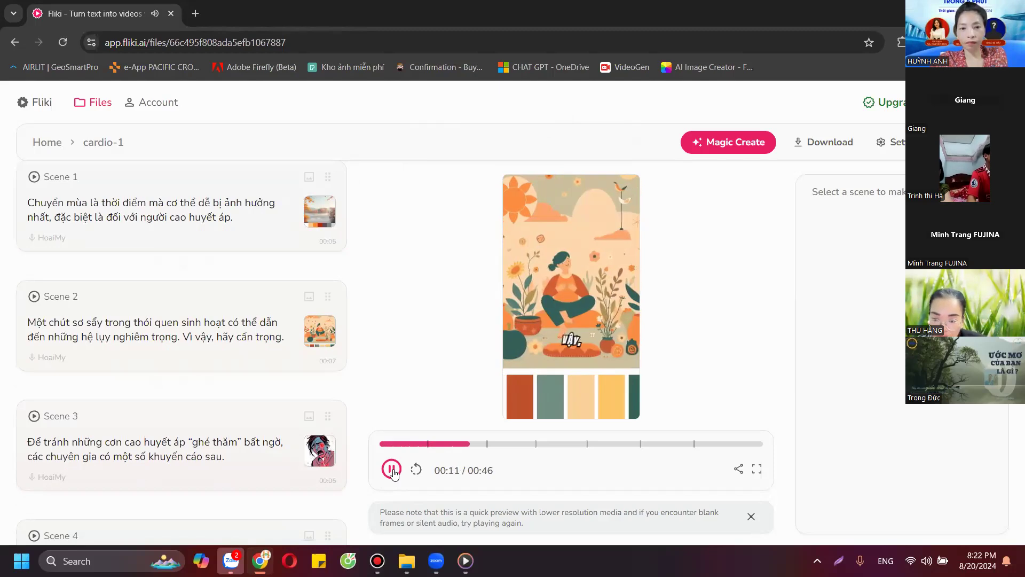
{"action": "left_click", "coordinate": [392, 470]}
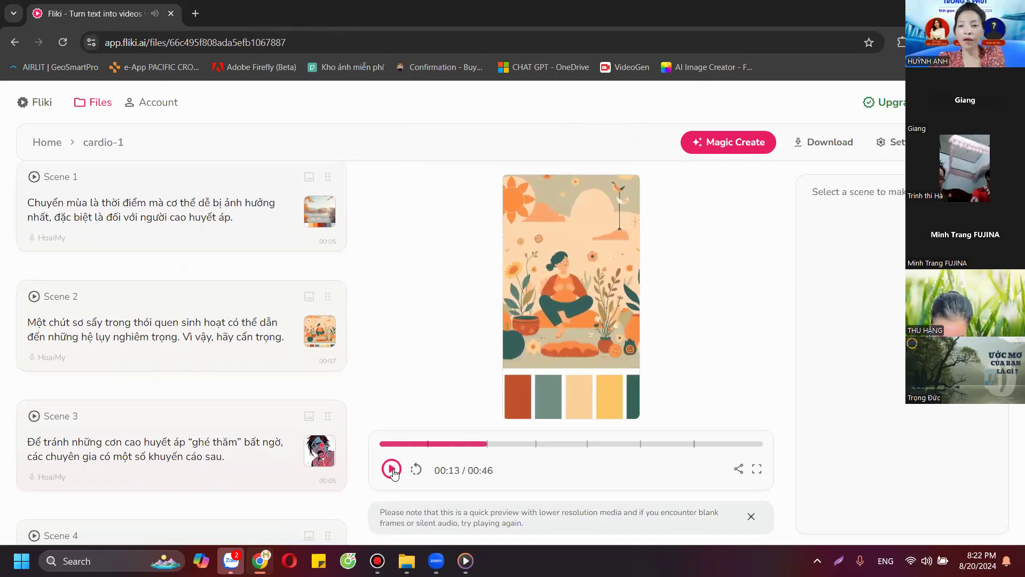
{"action": "scroll", "coordinate": [176, 278], "scroll_direction": "up", "scroll_amount": 2}
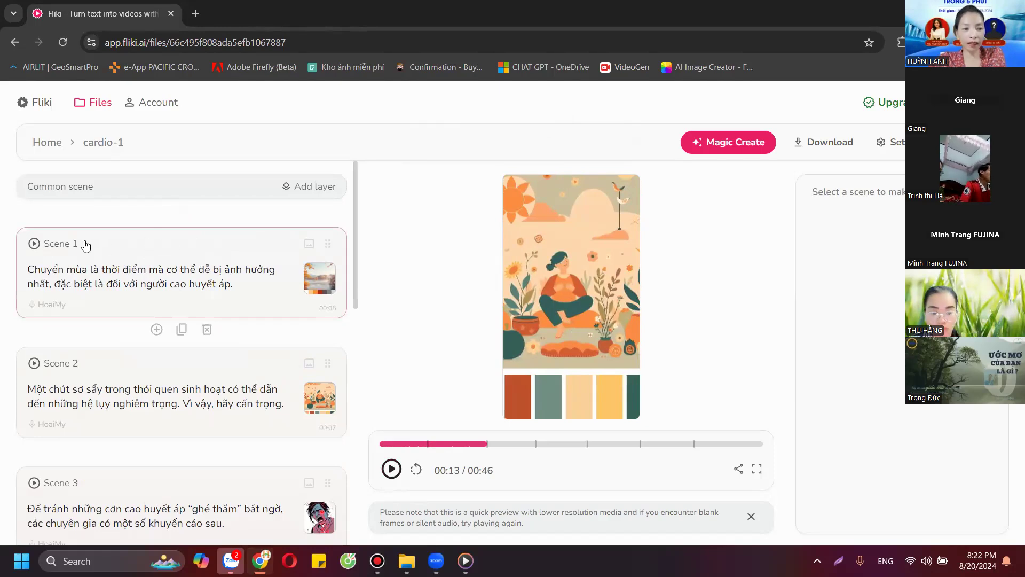
Nudge the Scene 1 voiceover Speed slider up so the video runs 00:44 instead of 00:46.
{"action": "left_click", "coordinate": [167, 243]}
{"action": "mouse_move", "coordinate": [159, 271]}
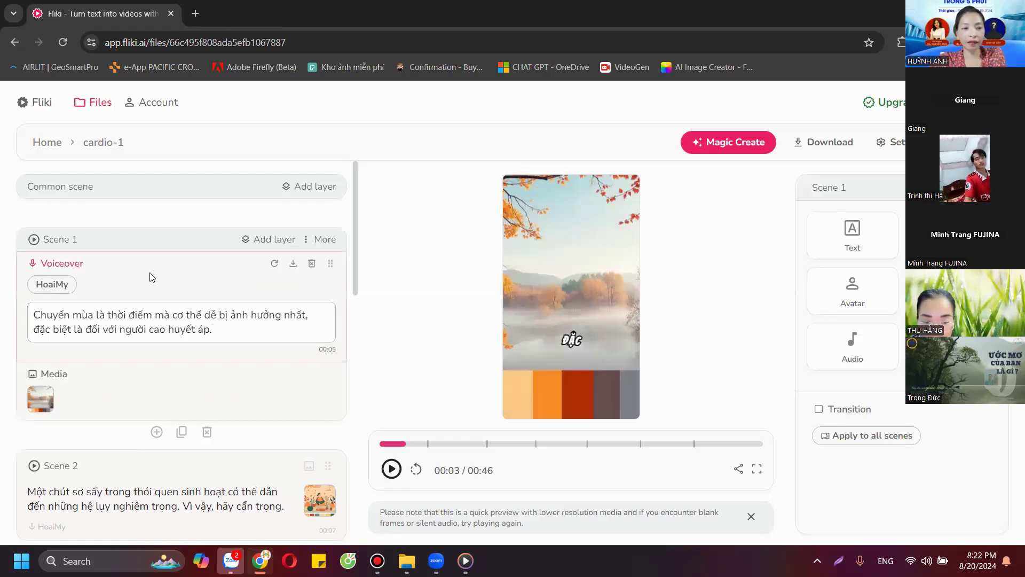
{"action": "left_click", "coordinate": [152, 314]}
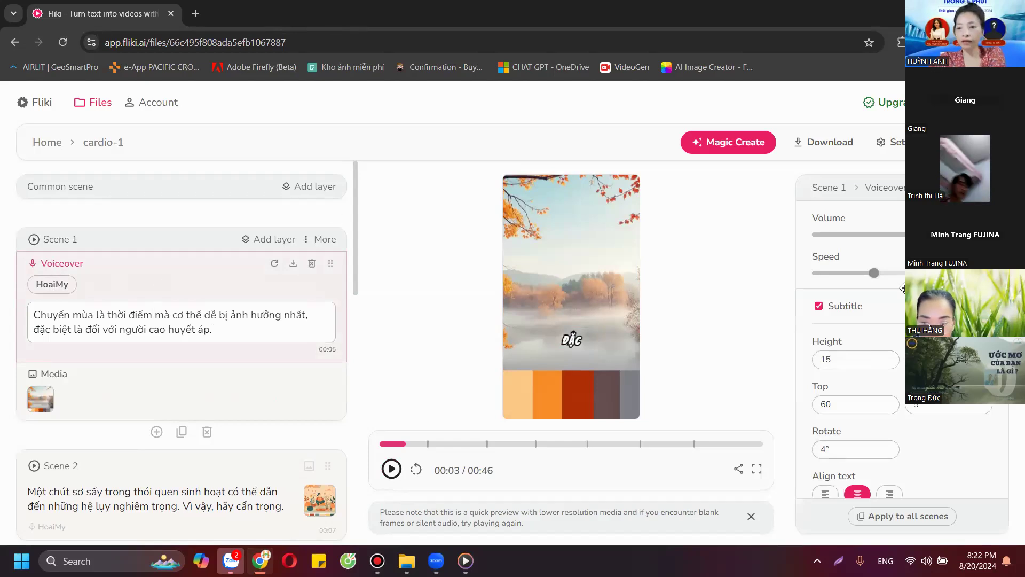
{"action": "left_click", "coordinate": [873, 273]}
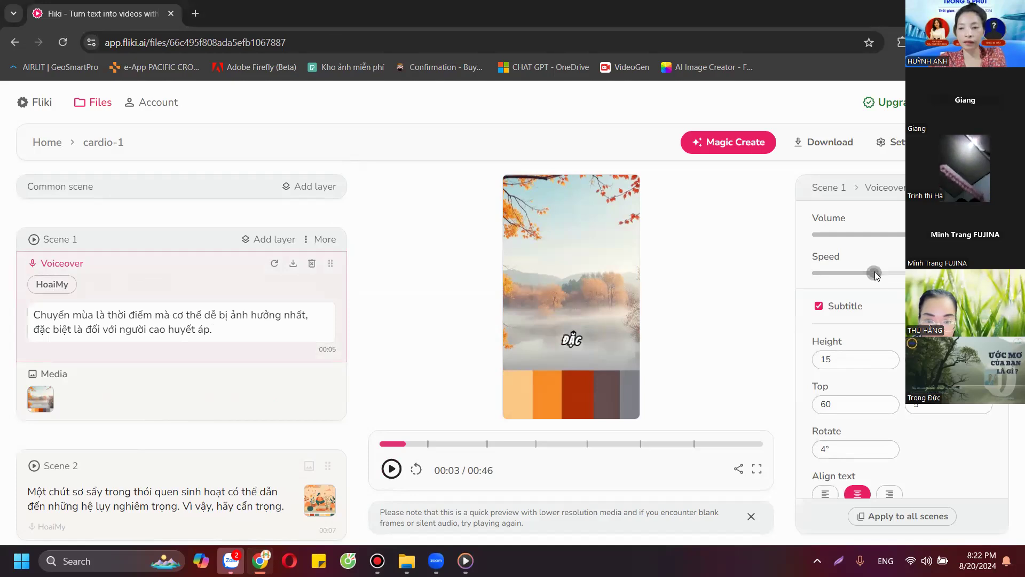
{"action": "left_click_drag", "start_coordinate": [874, 273], "coordinate": [910, 272]}
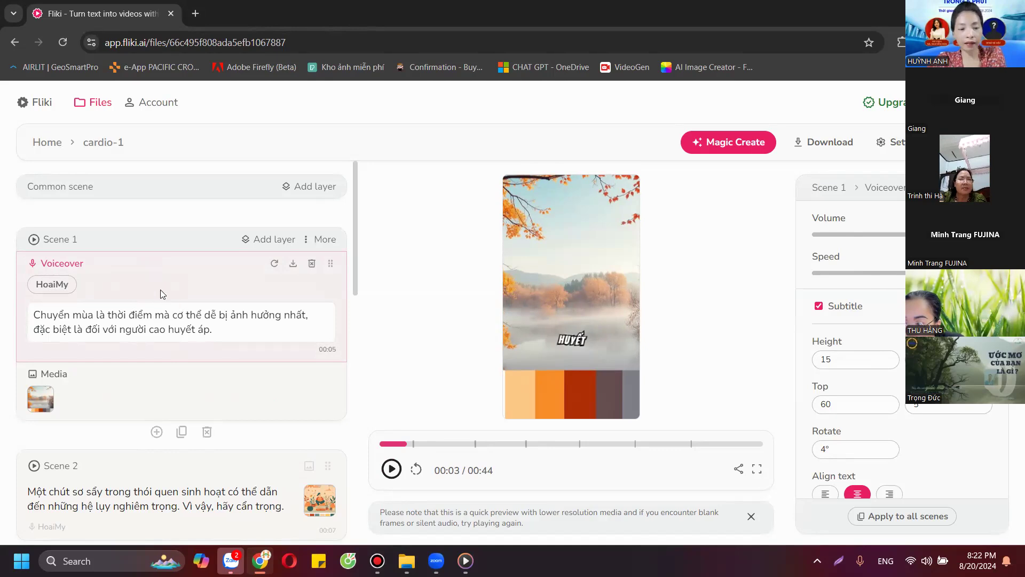
Apply Scene 1's voiceover settings to every voiceover layer, then play the 00:31 preview.
{"action": "left_click", "coordinate": [903, 516]}
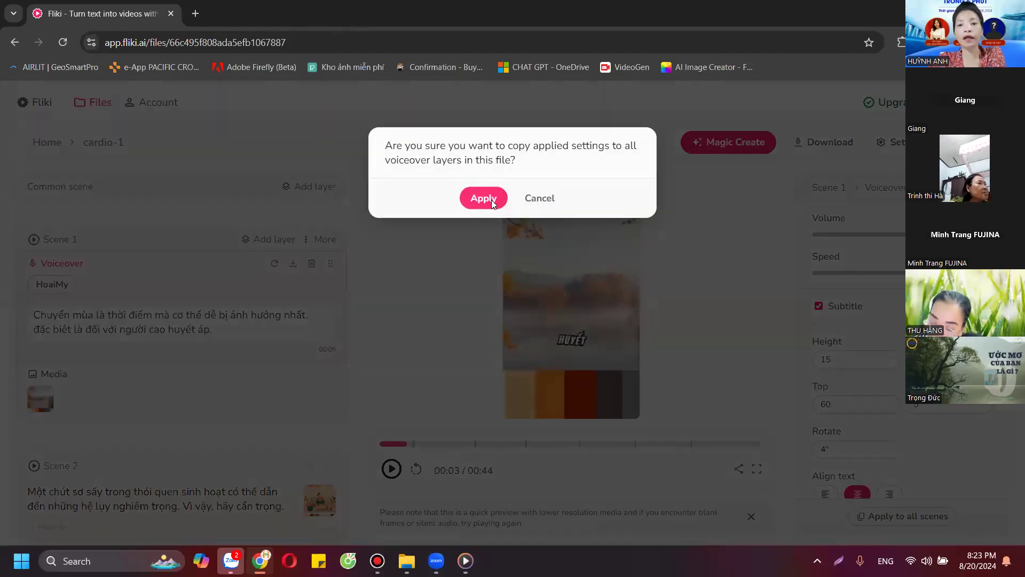
{"action": "left_click", "coordinate": [491, 200]}
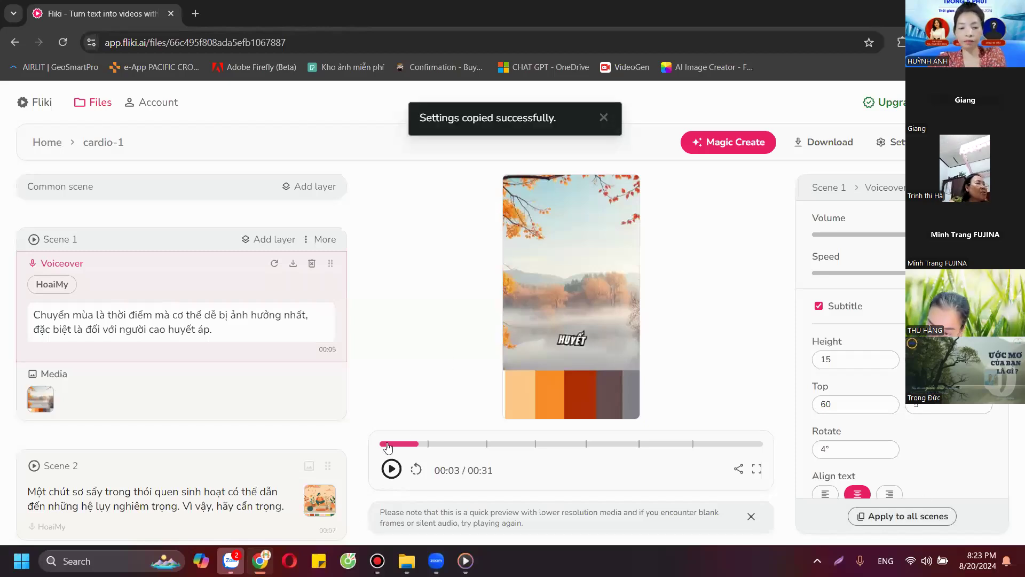
{"action": "left_click", "coordinate": [391, 469]}
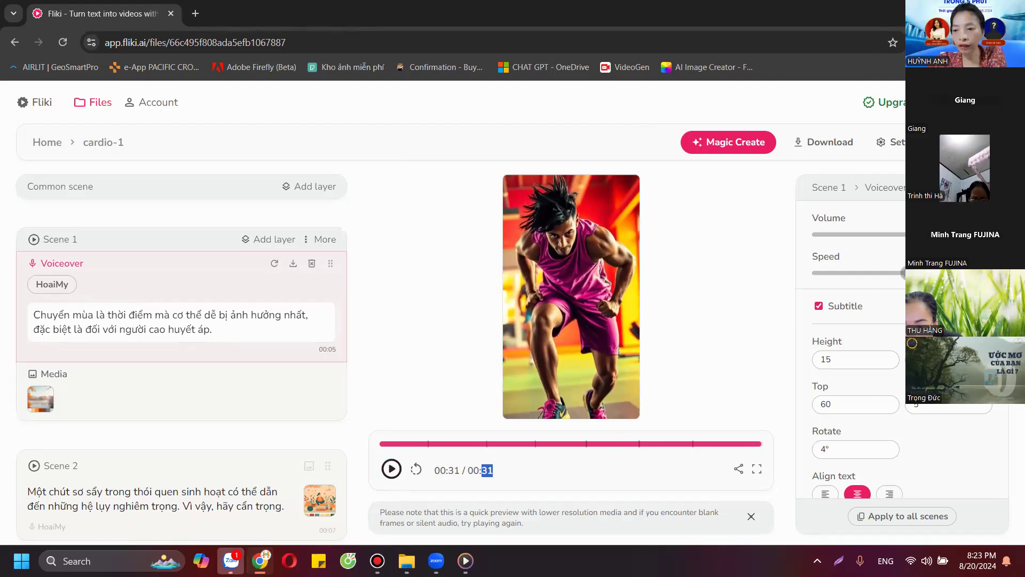
{"action": "left_click", "coordinate": [393, 469]}
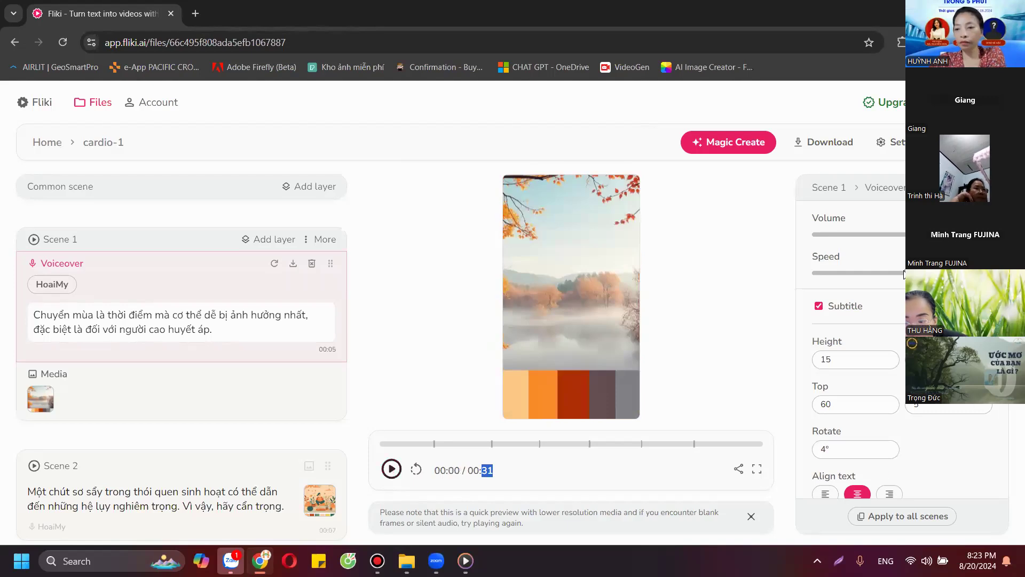
Reapply the voiceover settings to every scene, then play the resulting 00:36 preview.
{"action": "left_click", "coordinate": [906, 522]}
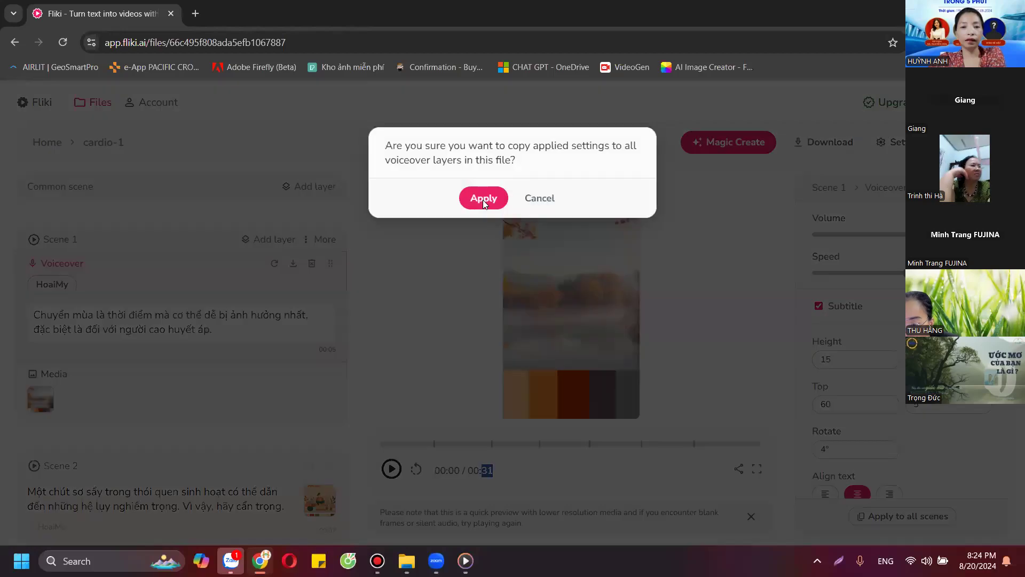
{"action": "left_click", "coordinate": [484, 199]}
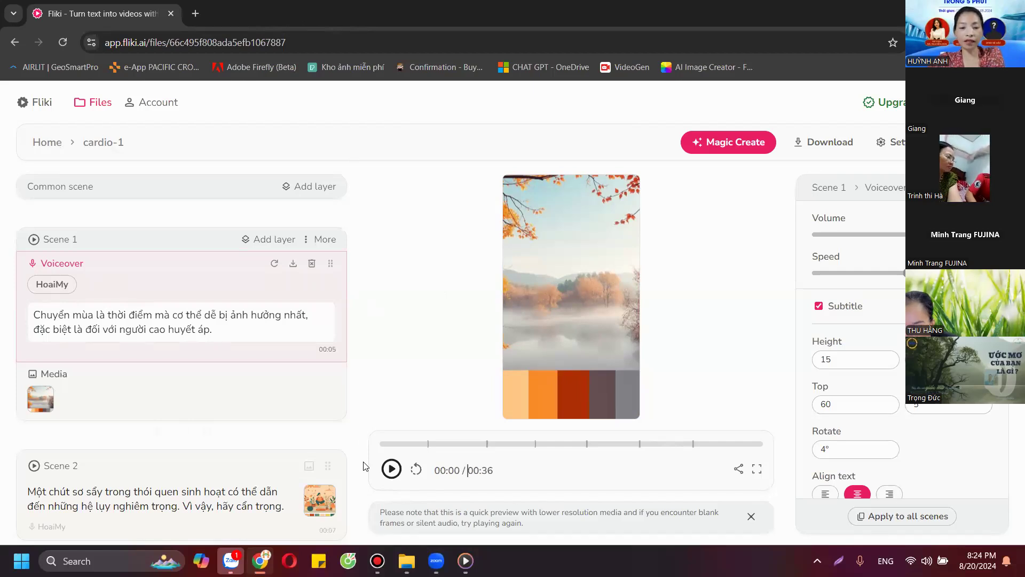
{"action": "left_click", "coordinate": [398, 472]}
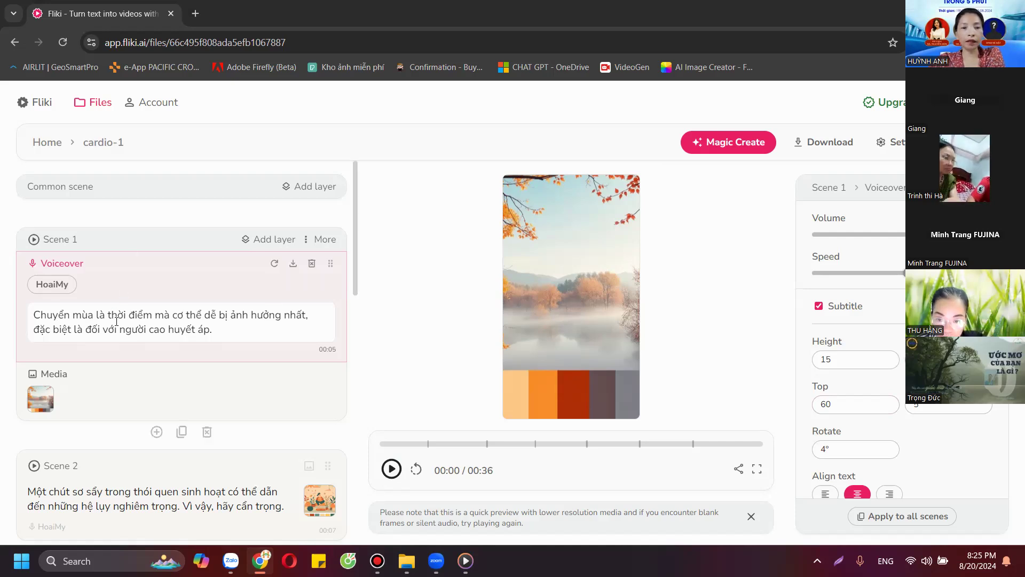
{"action": "left_click", "coordinate": [154, 278]}
{"action": "left_click", "coordinate": [152, 314]}
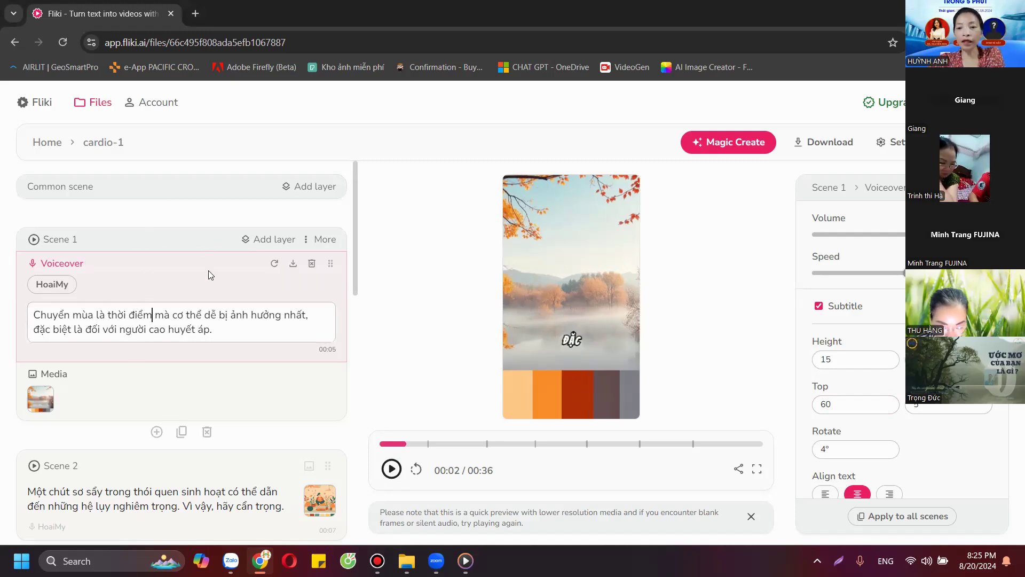
{"action": "left_click", "coordinate": [150, 265]}
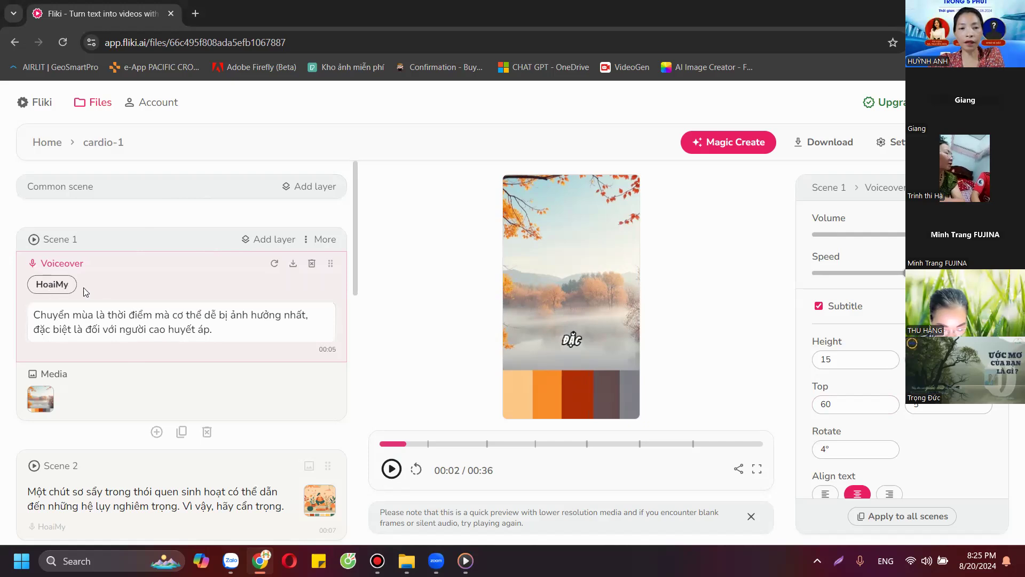
{"action": "double_click", "coordinate": [118, 315]}
{"action": "left_click", "coordinate": [152, 315]}
{"action": "key", "text": "ctrl+shift+Right"}
{"action": "key", "text": "ctrl+a"}
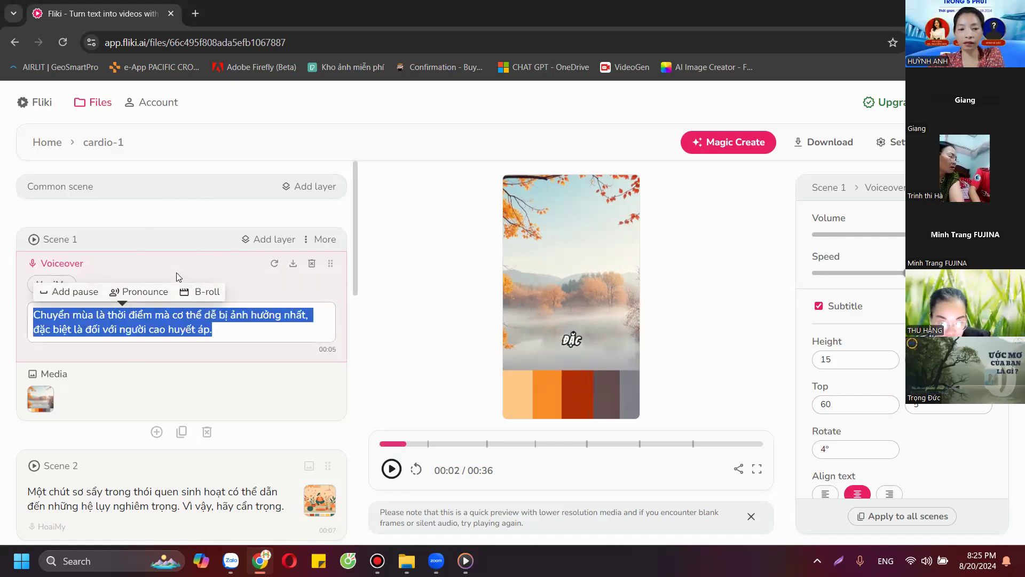
{"action": "left_click", "coordinate": [176, 264]}
{"action": "left_click", "coordinate": [216, 329]}
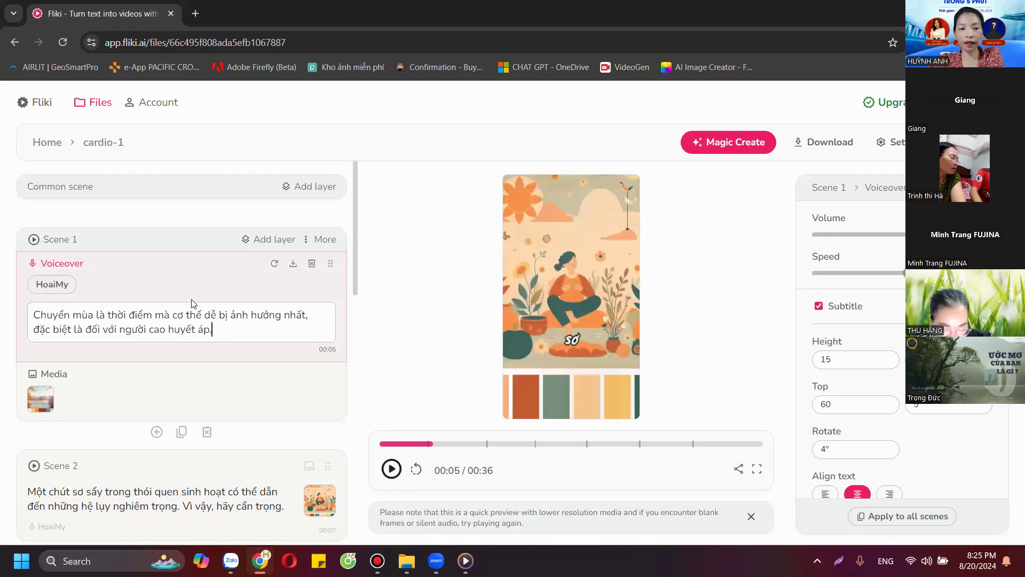
{"action": "key", "text": "Up"}
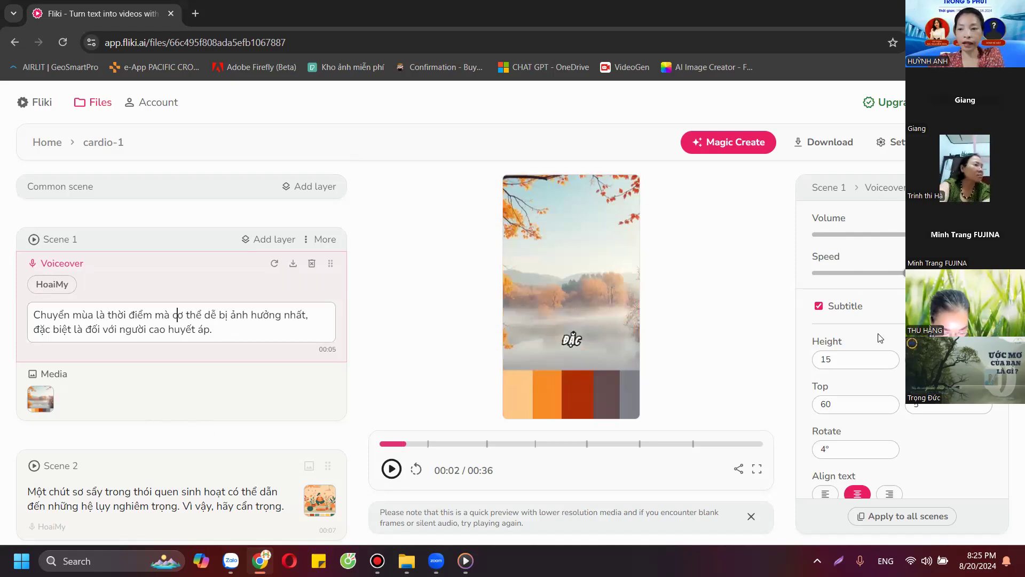
{"action": "scroll", "coordinate": [879, 337], "scroll_direction": "down", "scroll_amount": 5}
{"action": "scroll", "coordinate": [886, 337], "scroll_direction": "up", "scroll_amount": 5}
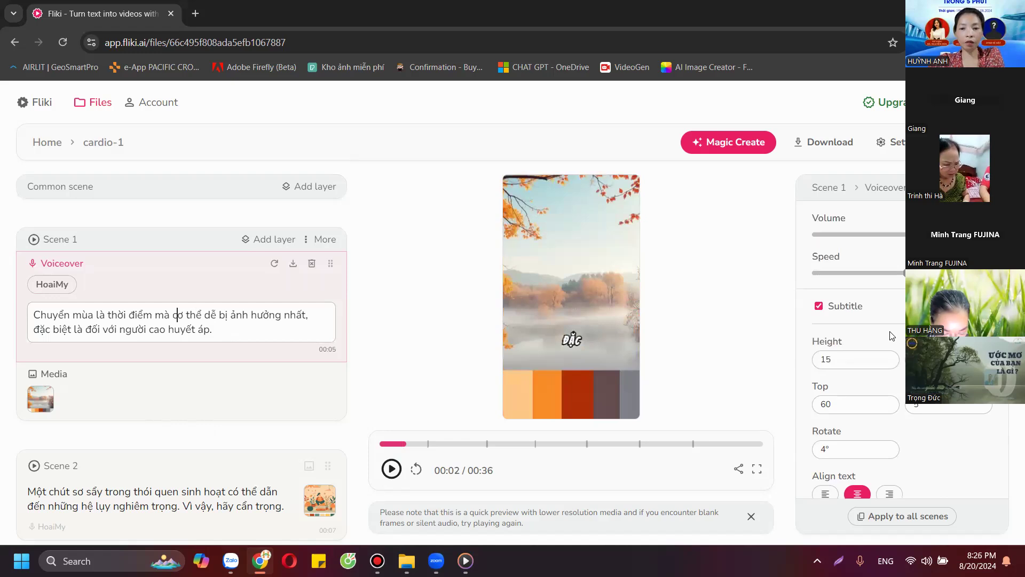
{"action": "scroll", "coordinate": [891, 335], "scroll_direction": "down", "scroll_amount": 8}
{"action": "scroll", "coordinate": [890, 335], "scroll_direction": "up", "scroll_amount": 4}
{"action": "scroll", "coordinate": [891, 335], "scroll_direction": "up", "scroll_amount": 4}
{"action": "scroll", "coordinate": [891, 335], "scroll_direction": "down", "scroll_amount": 6}
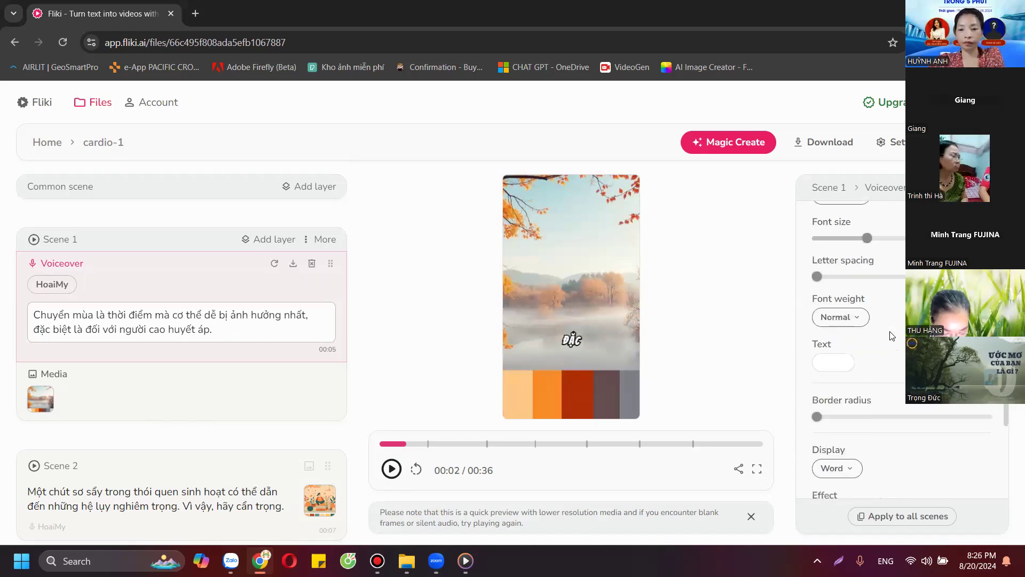
{"action": "scroll", "coordinate": [890, 335], "scroll_direction": "up", "scroll_amount": 6}
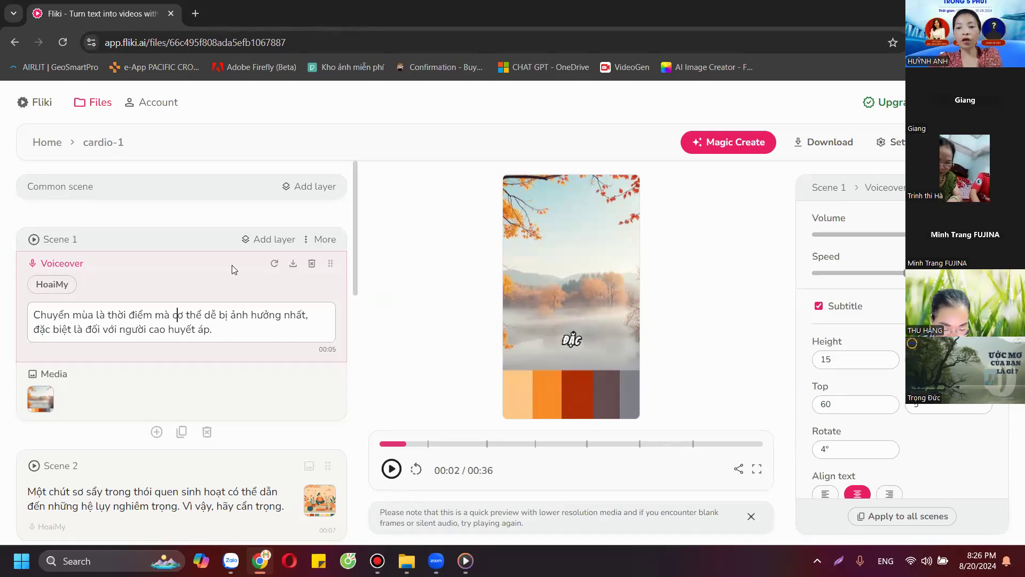
{"action": "left_click", "coordinate": [179, 270]}
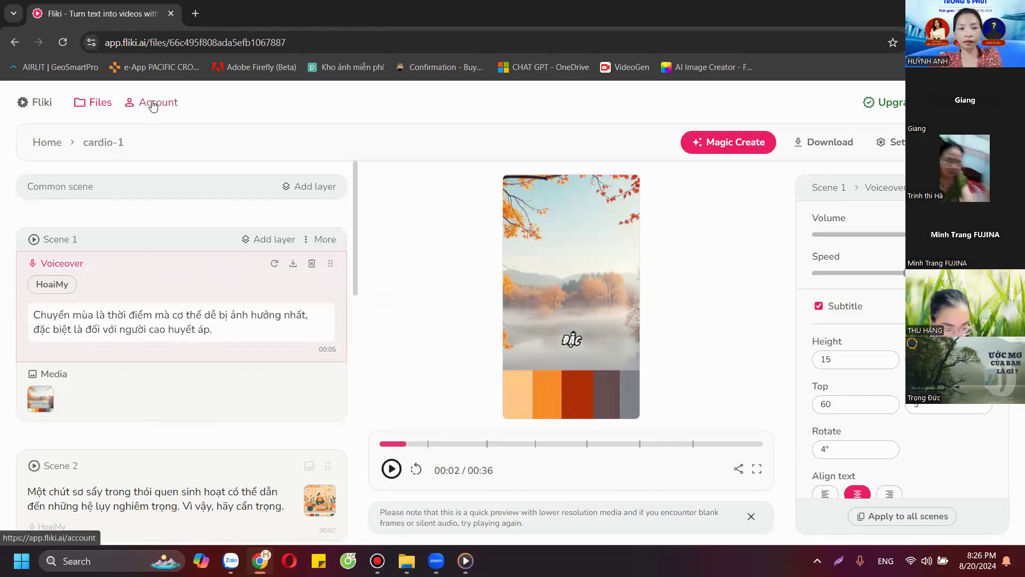
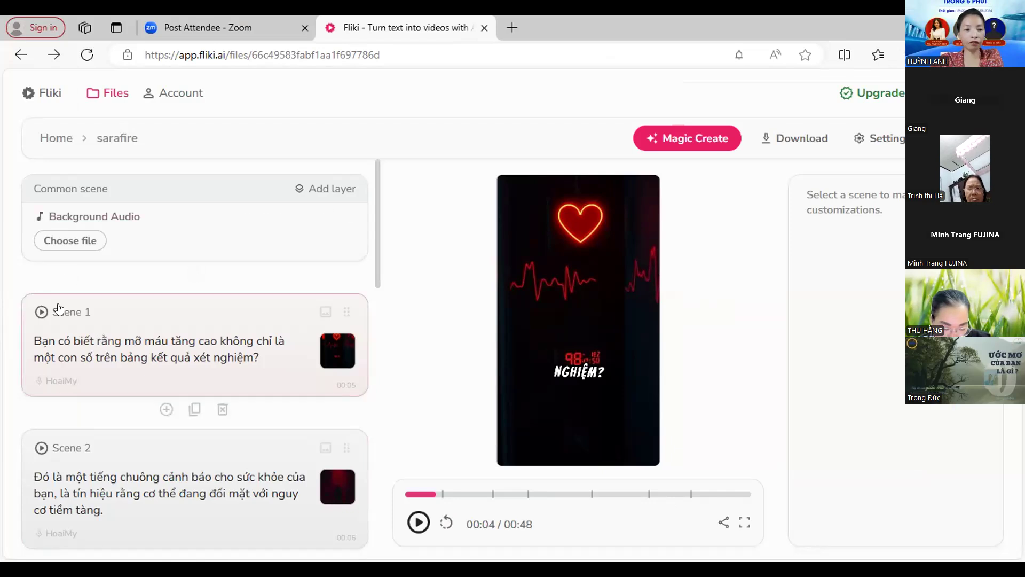
Expand Scene 1 and select its Voiceover layer to show the voiceover settings.
{"action": "left_click", "coordinate": [57, 311]}
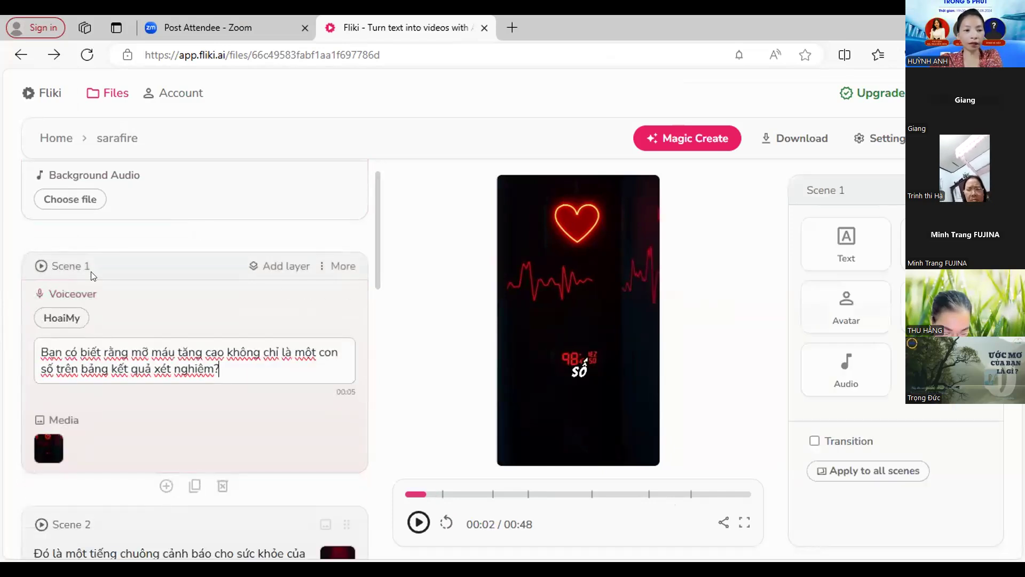
{"action": "left_click", "coordinate": [123, 312]}
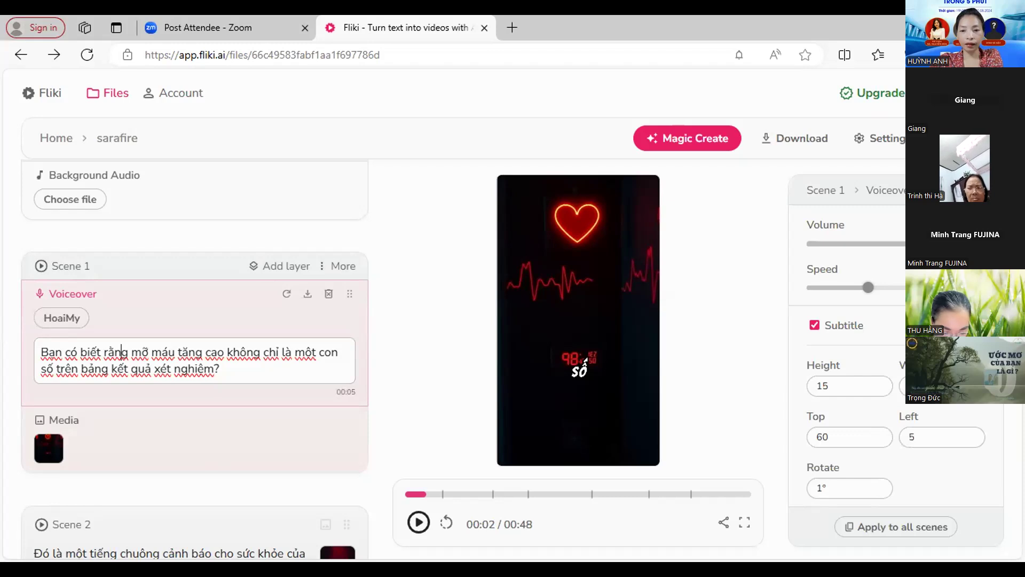
Increase the Scene 1 voiceover speed and apply these voiceover settings to all scenes.
{"action": "left_click", "coordinate": [943, 435]}
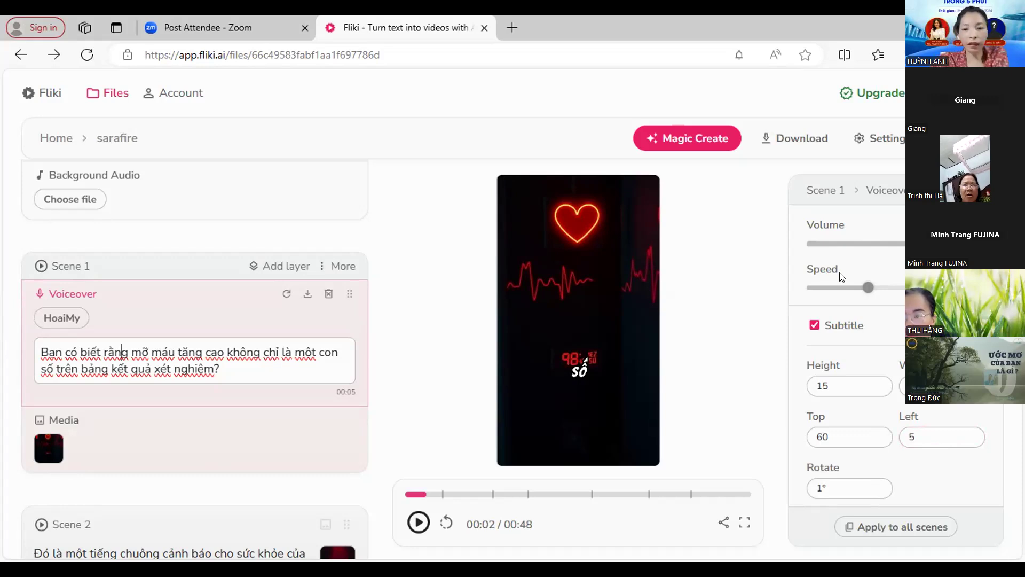
{"action": "left_click_drag", "start_coordinate": [866, 287], "coordinate": [902, 288]}
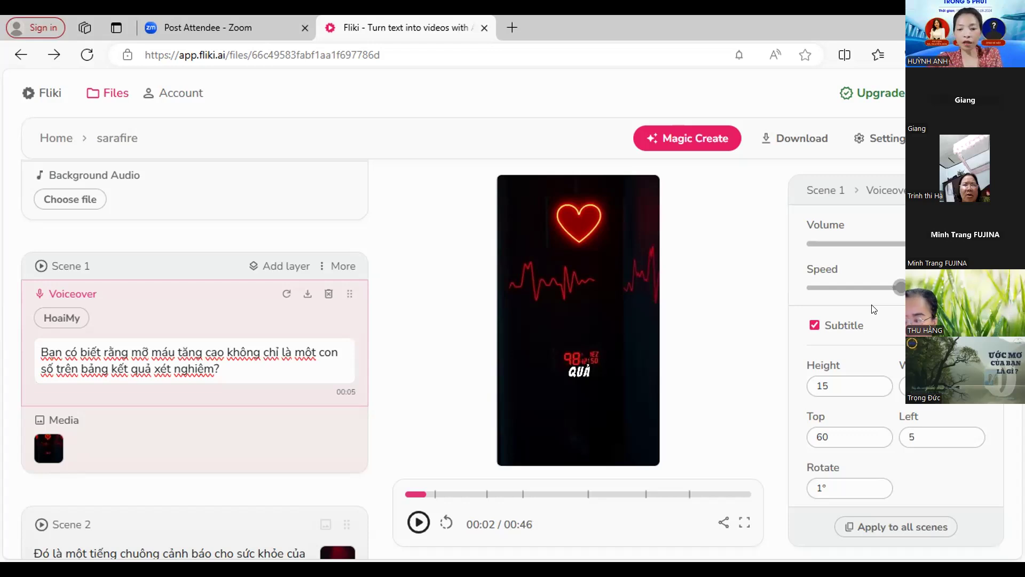
{"action": "left_click", "coordinate": [923, 525]}
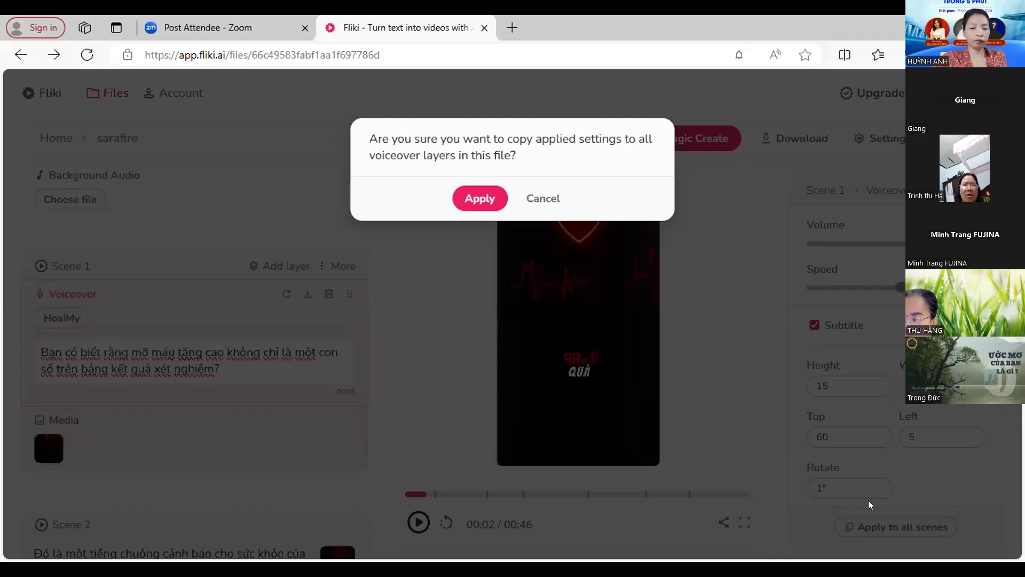
{"action": "left_click", "coordinate": [477, 201]}
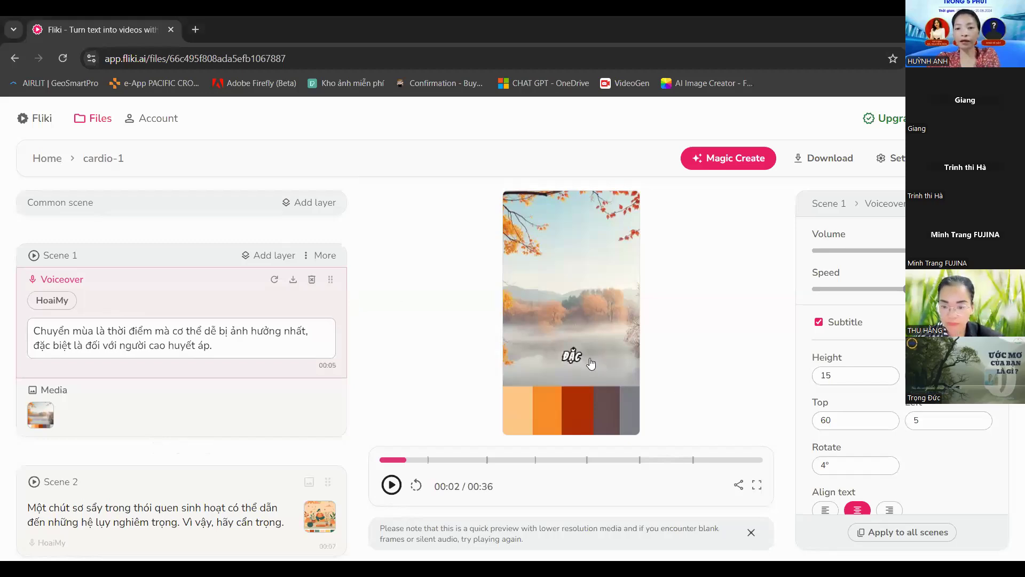
Change the Scene 1 subtitle rotation from 4 to 0.
{"action": "scroll", "coordinate": [900, 376], "scroll_direction": "down", "scroll_amount": 3}
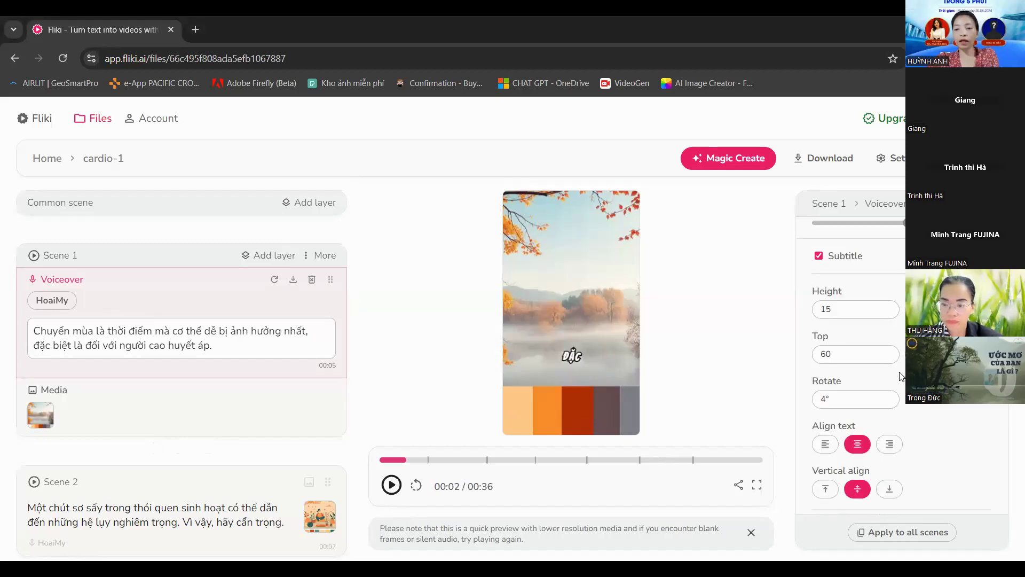
{"action": "double_click", "coordinate": [829, 265]}
{"action": "left_click_drag", "start_coordinate": [815, 249], "coordinate": [843, 248]}
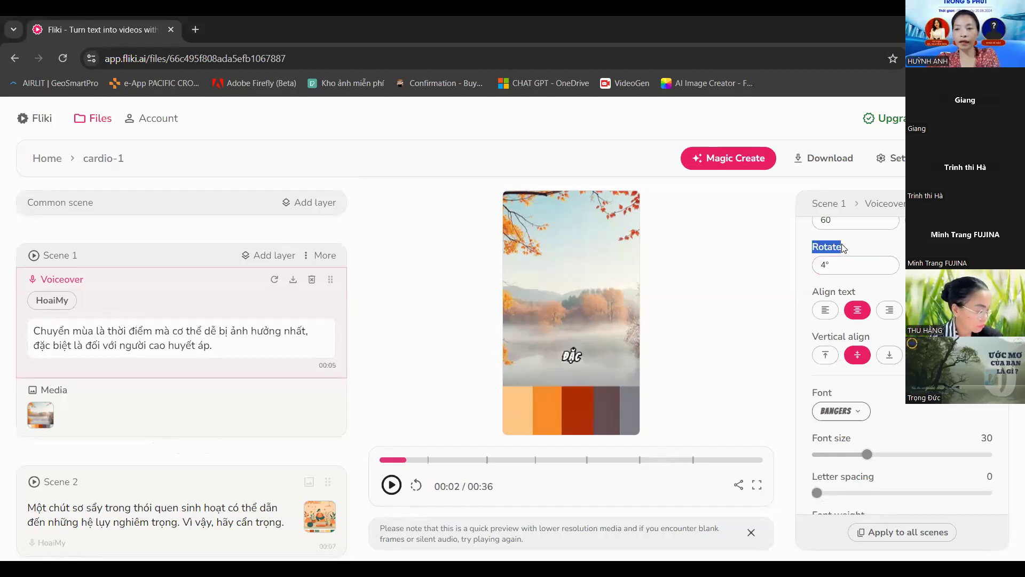
{"action": "left_click", "coordinate": [827, 266]}
{"action": "key", "text": "BackSpace"}
{"action": "type", "text": "0"}
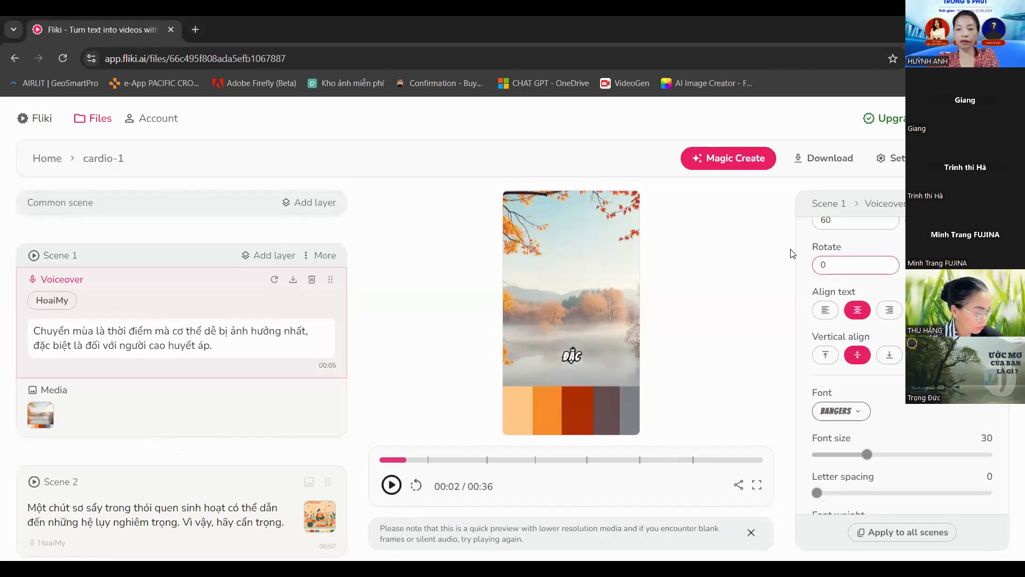
{"action": "scroll", "coordinate": [870, 352], "scroll_direction": "down", "scroll_amount": 1}
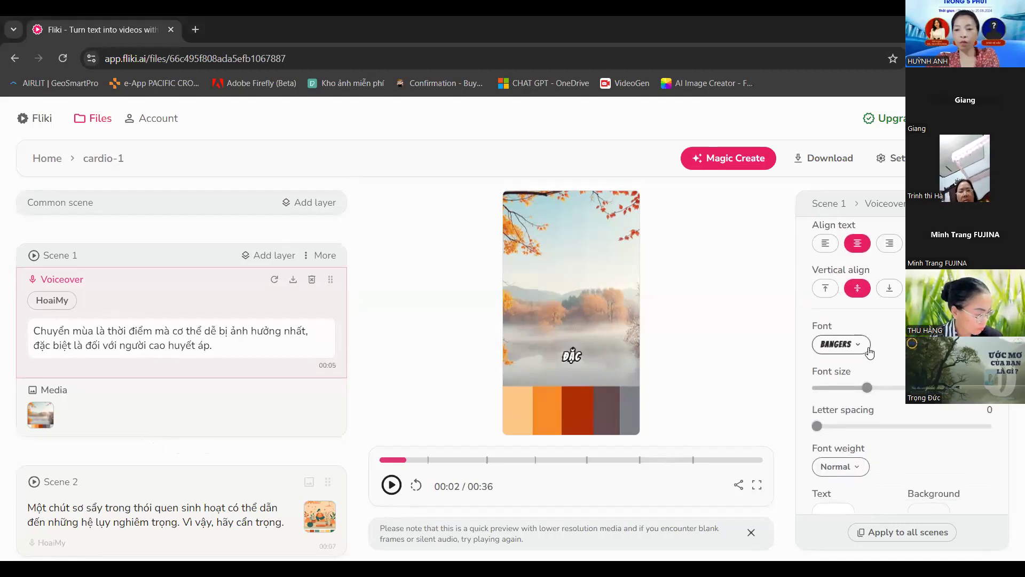
Set the subtitle font to Roboto.
{"action": "left_click", "coordinate": [858, 346]}
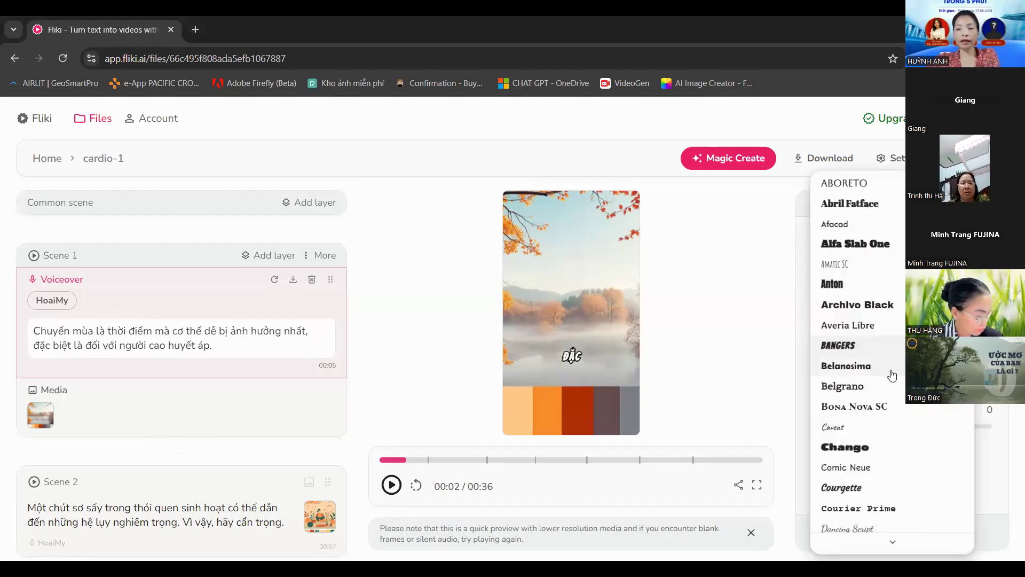
{"action": "scroll", "coordinate": [892, 375], "scroll_direction": "down", "scroll_amount": 5}
{"action": "scroll", "coordinate": [891, 375], "scroll_direction": "down", "scroll_amount": 8}
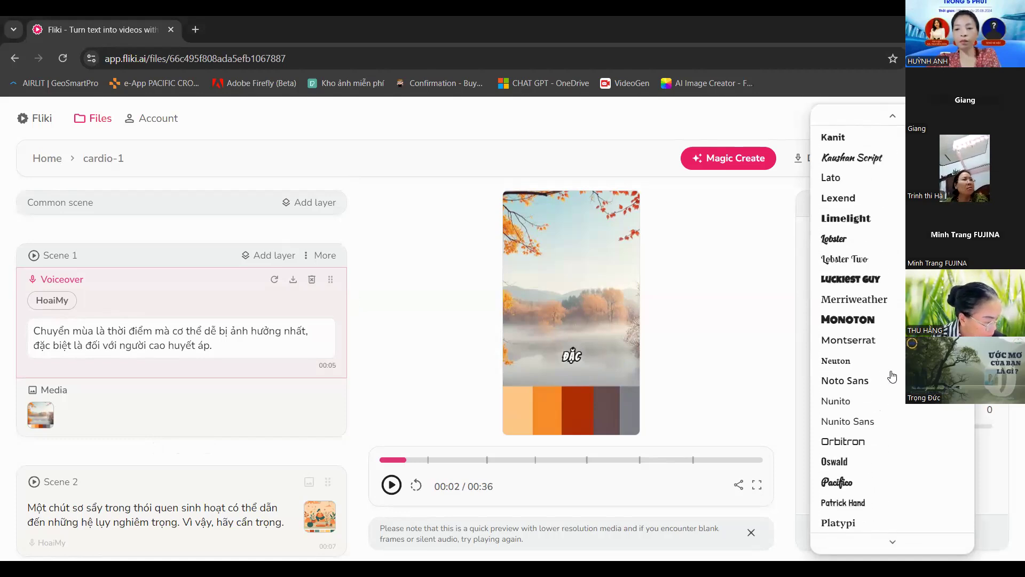
{"action": "scroll", "coordinate": [892, 375], "scroll_direction": "down", "scroll_amount": 5}
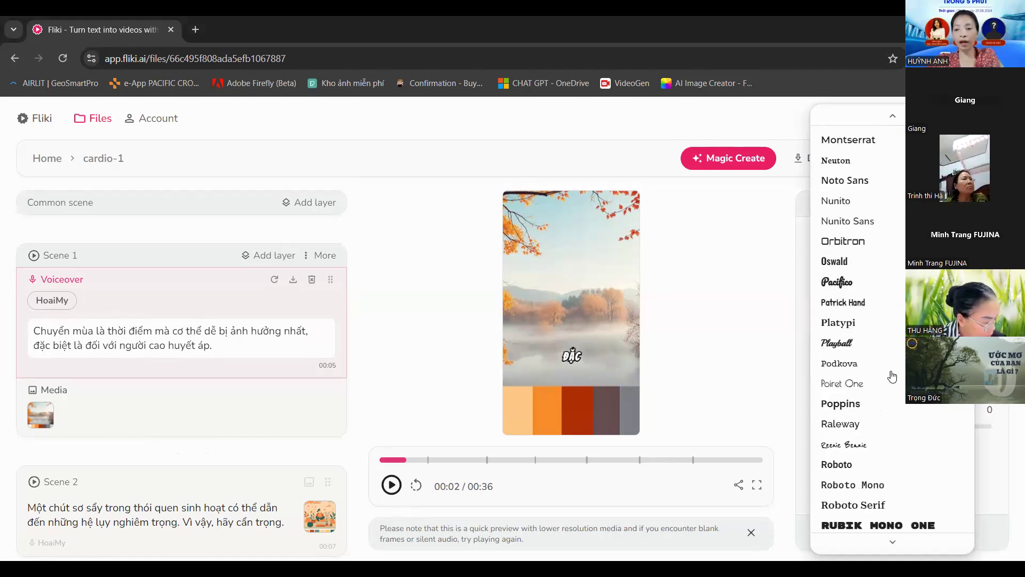
{"action": "scroll", "coordinate": [892, 377], "scroll_direction": "down", "scroll_amount": 6}
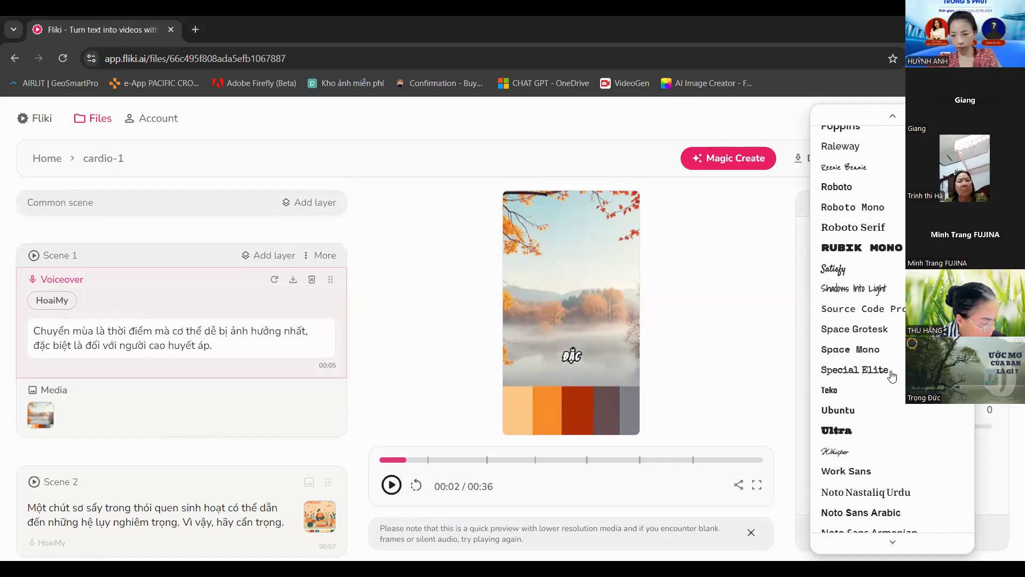
{"action": "scroll", "coordinate": [892, 375], "scroll_direction": "up", "scroll_amount": 6}
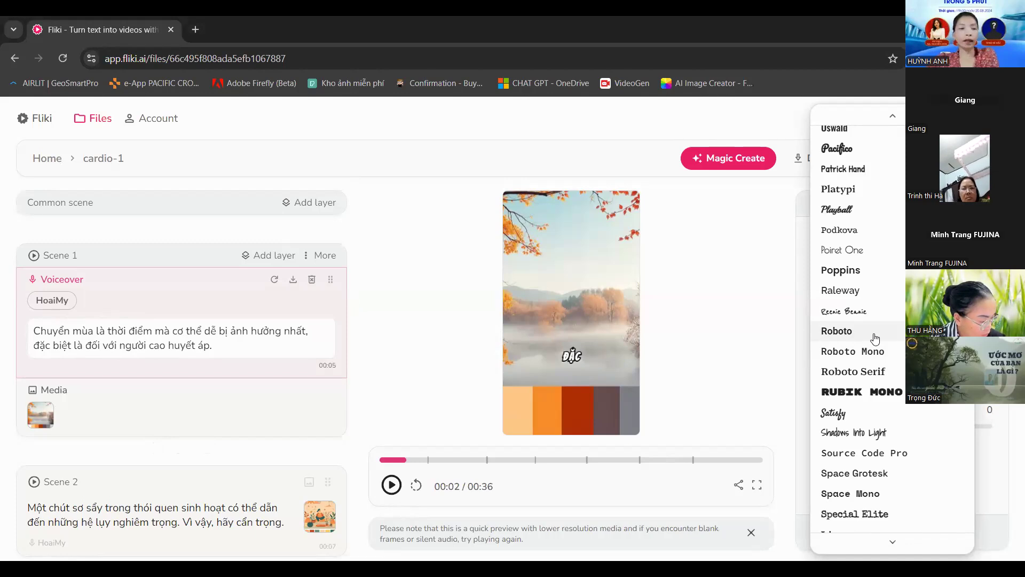
{"action": "left_click", "coordinate": [826, 331]}
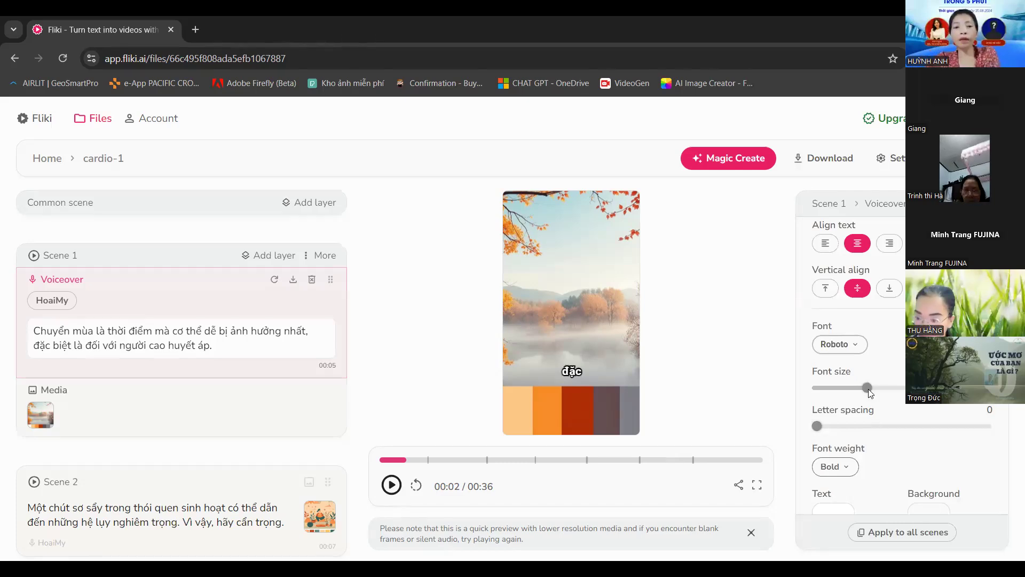
Enlarge the subtitle font size to 40.
{"action": "mouse_move", "coordinate": [867, 388]}
{"action": "left_mouse_down"}
{"action": "mouse_move", "coordinate": [902, 396]}
{"action": "mouse_move", "coordinate": [884, 390]}
{"action": "left_mouse_up"}
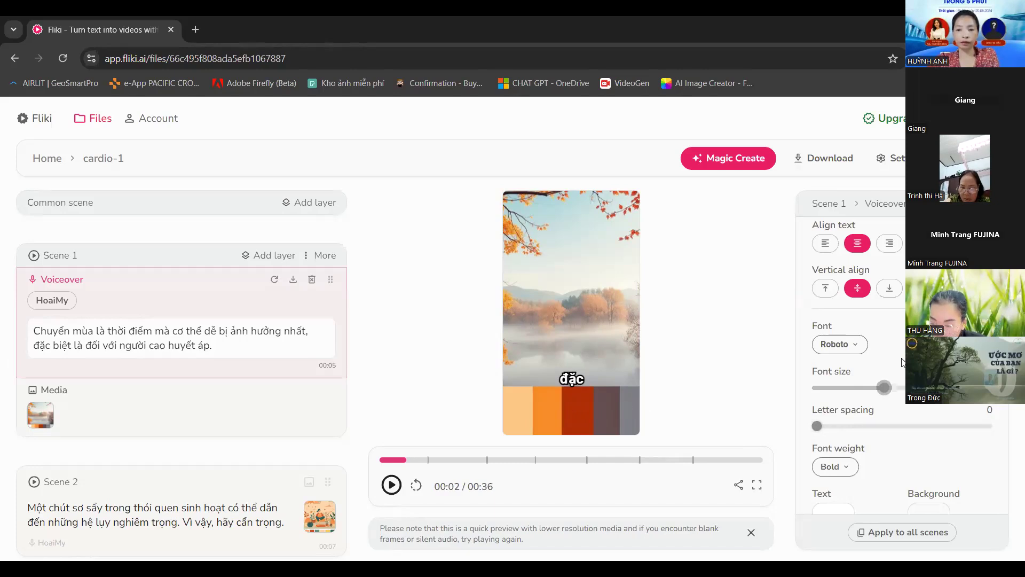
{"action": "scroll", "coordinate": [902, 347], "scroll_direction": "up", "scroll_amount": 4}
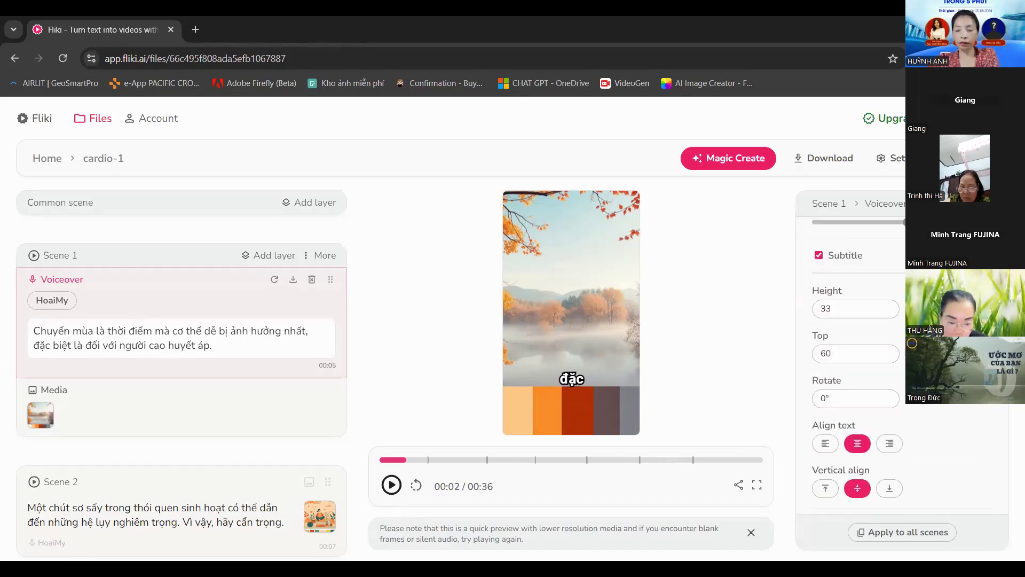
{"action": "scroll", "coordinate": [902, 363], "scroll_direction": "down", "scroll_amount": 2}
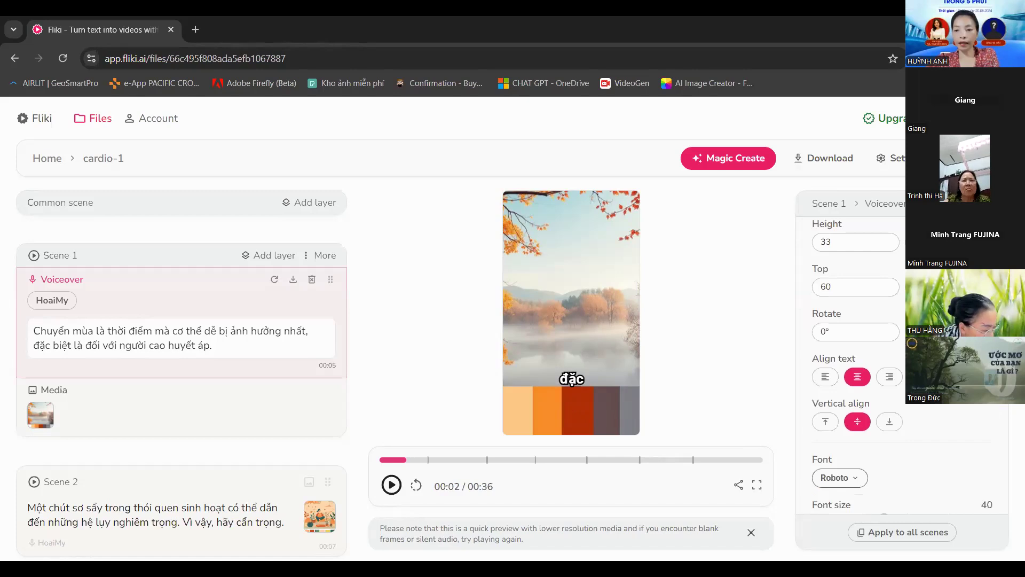
{"action": "scroll", "coordinate": [902, 363], "scroll_direction": "down", "scroll_amount": 6}
{"action": "scroll", "coordinate": [902, 363], "scroll_direction": "down", "scroll_amount": 6}
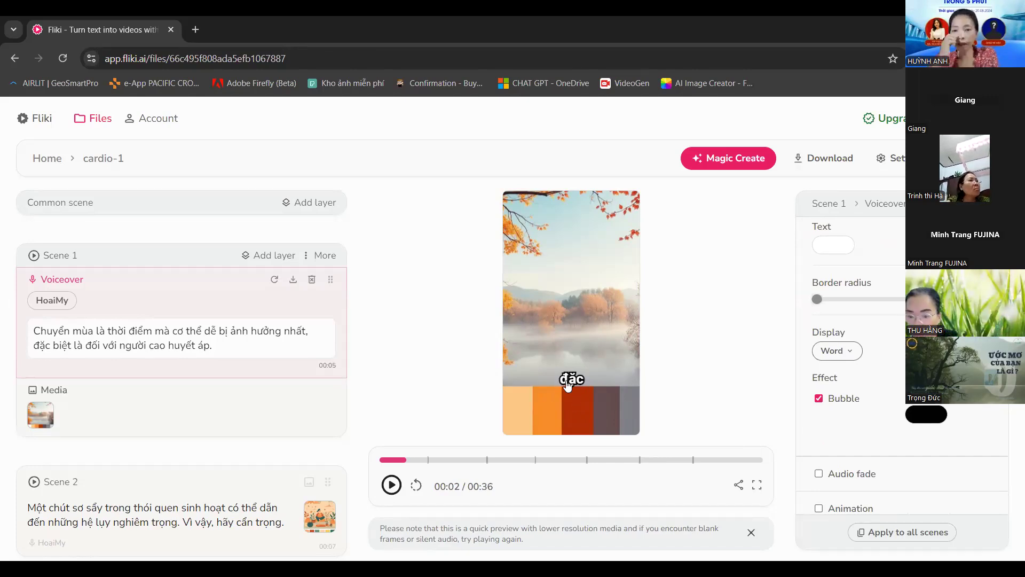
Set the subtitle Display option to Full so the whole sentence shows.
{"action": "left_click", "coordinate": [849, 357]}
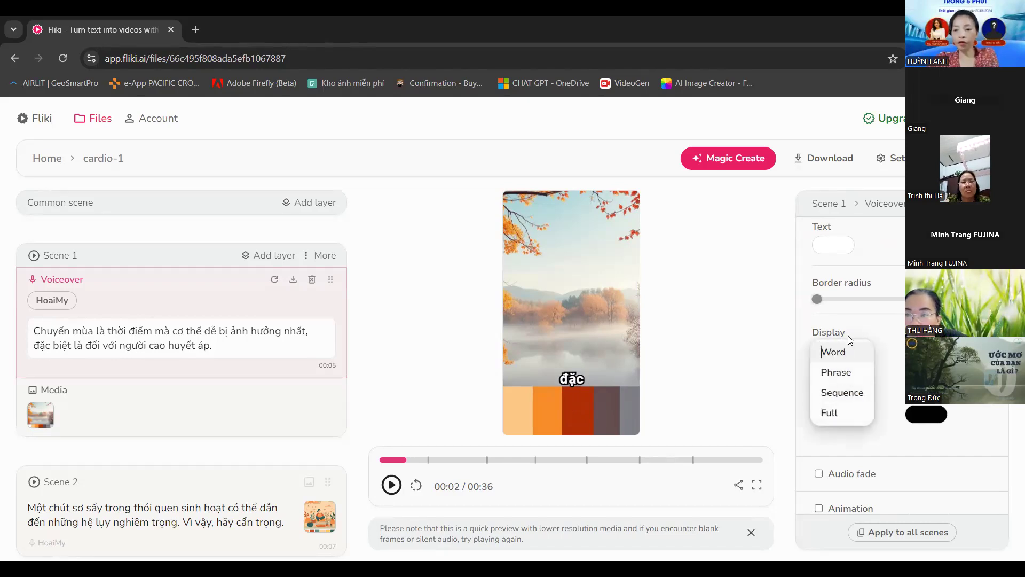
{"action": "left_click", "coordinate": [825, 352]}
{"action": "double_click", "coordinate": [828, 332]}
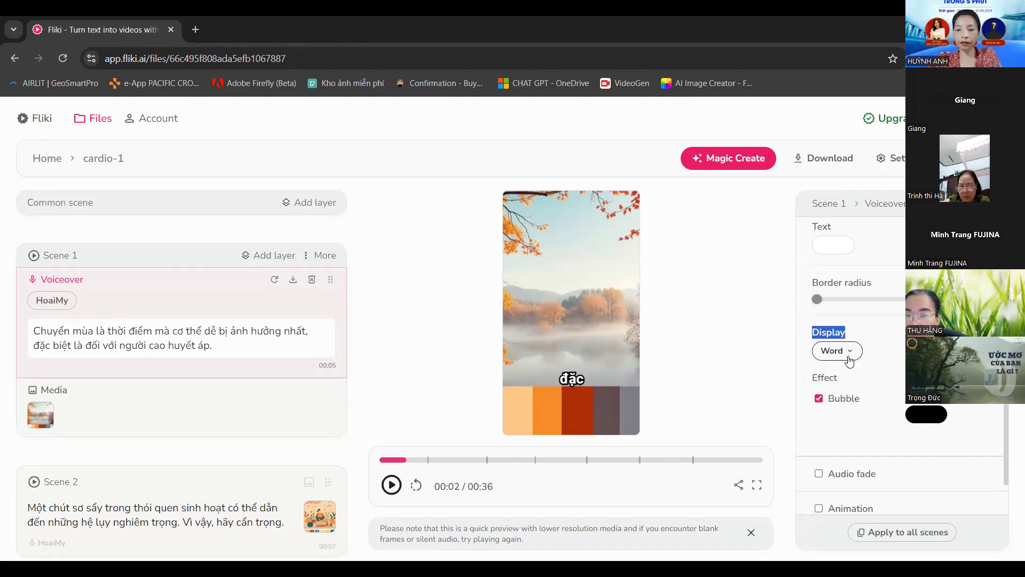
{"action": "left_click", "coordinate": [849, 354]}
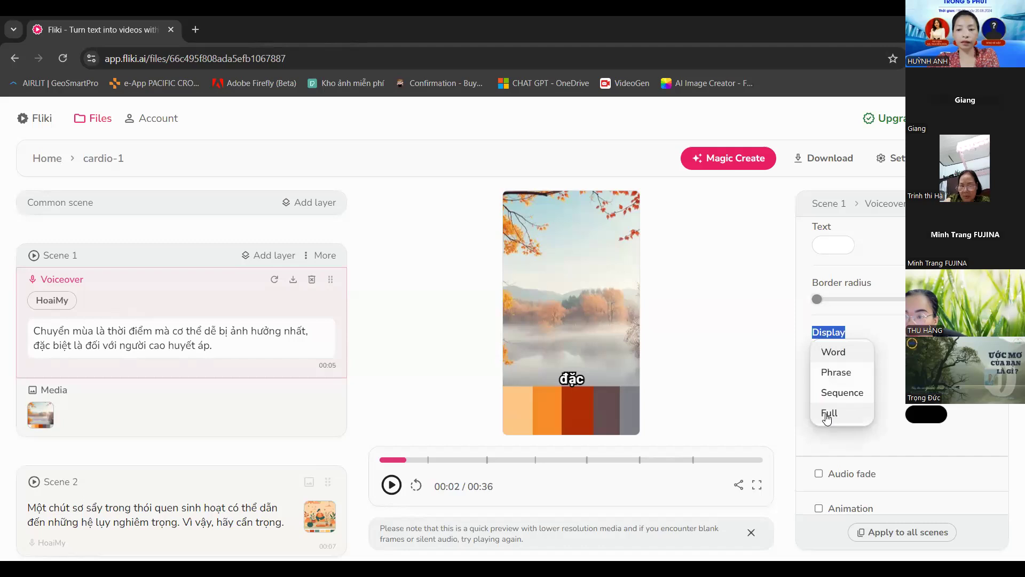
{"action": "left_click", "coordinate": [827, 413]}
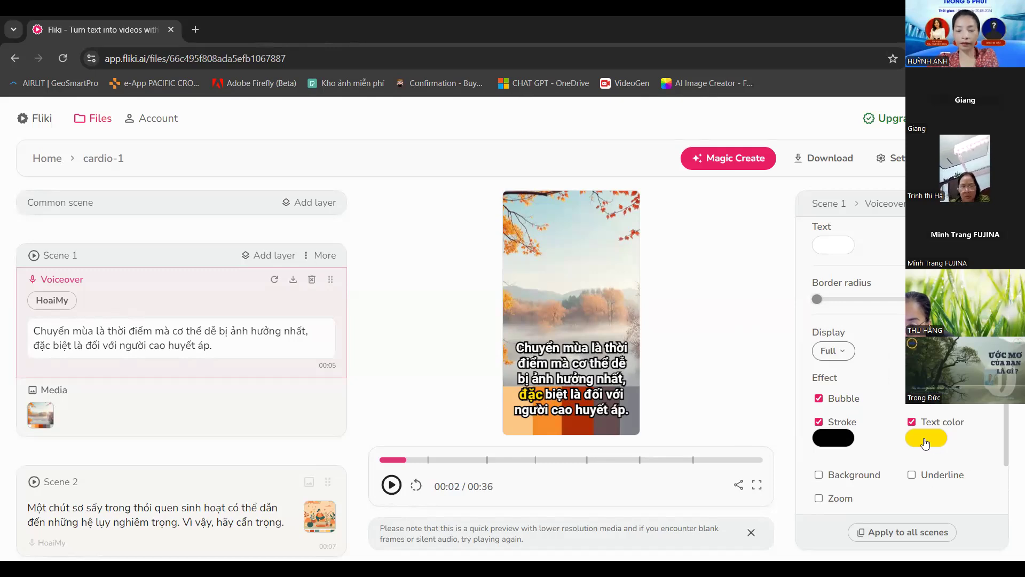
{"action": "scroll", "coordinate": [946, 408], "scroll_direction": "up", "scroll_amount": 3}
{"action": "scroll", "coordinate": [946, 408], "scroll_direction": "down", "scroll_amount": 3}
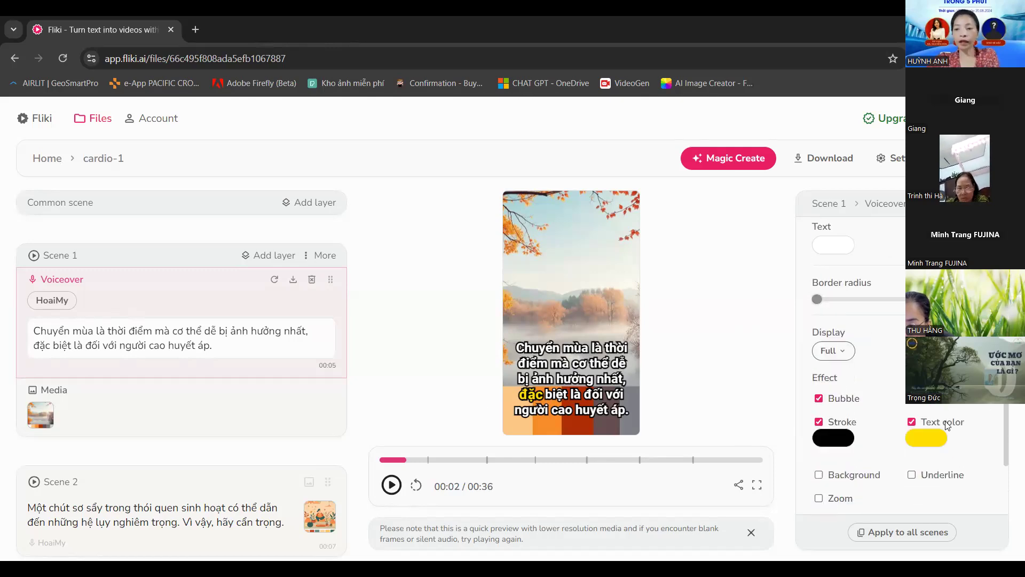
Change the highlighted word colour to yellow-green #d7ff00.
{"action": "left_click", "coordinate": [929, 445]}
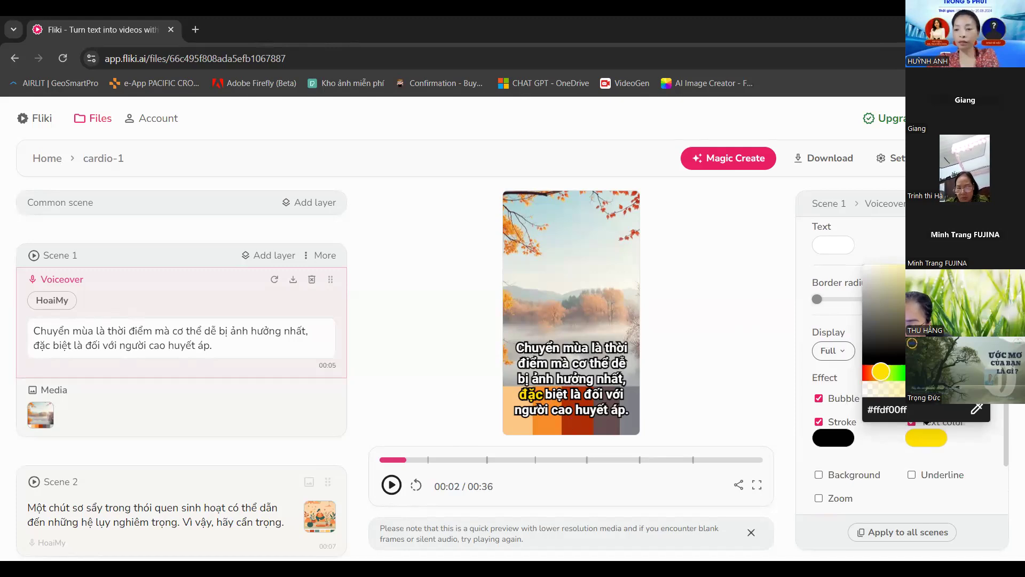
{"action": "mouse_move", "coordinate": [869, 372]}
{"action": "left_mouse_down"}
{"action": "mouse_move", "coordinate": [929, 373]}
{"action": "mouse_move", "coordinate": [877, 373]}
{"action": "mouse_move", "coordinate": [888, 373]}
{"action": "left_mouse_up"}
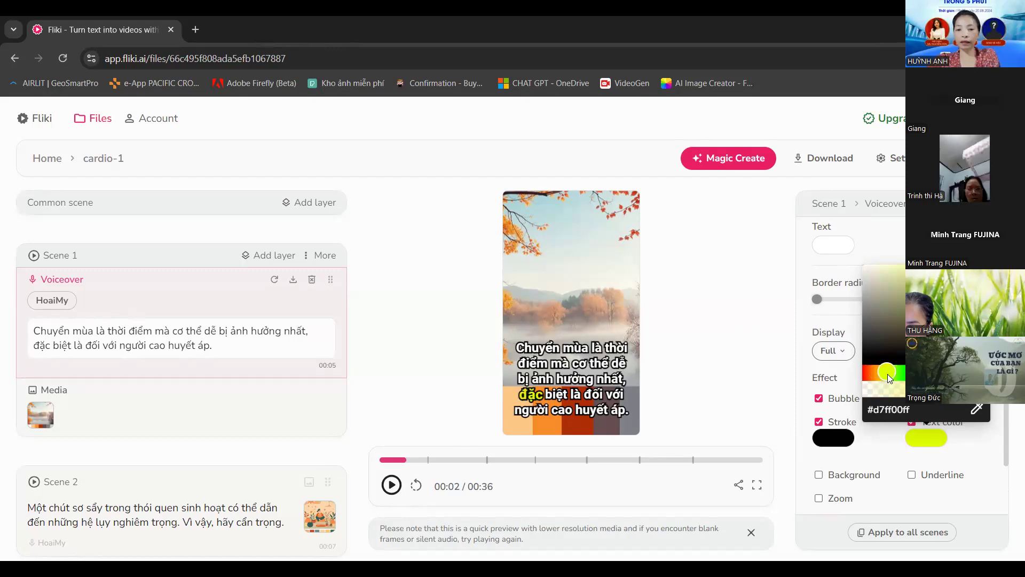
{"action": "left_click", "coordinate": [752, 337]}
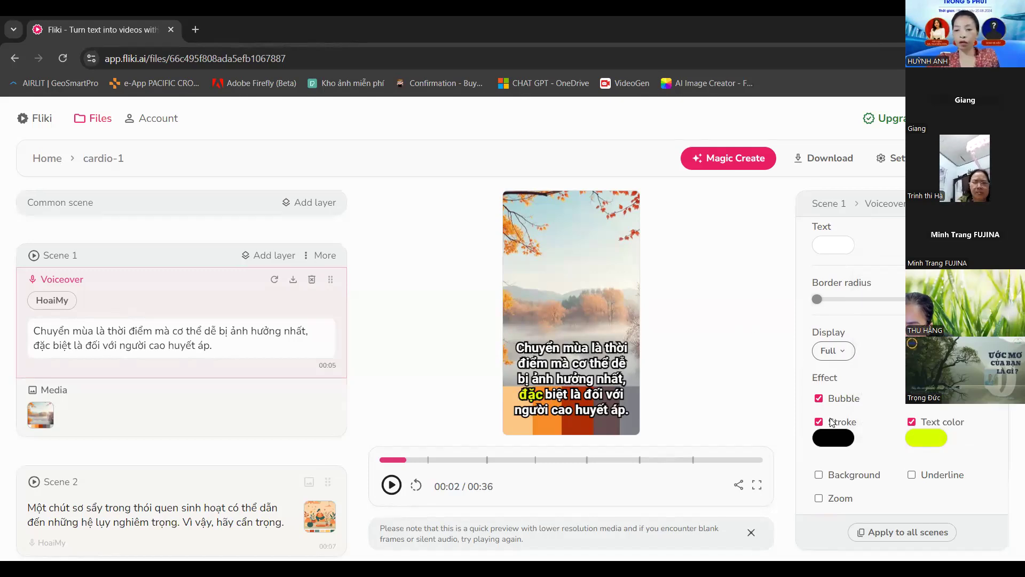
{"action": "scroll", "coordinate": [875, 400], "scroll_direction": "up", "scroll_amount": 3}
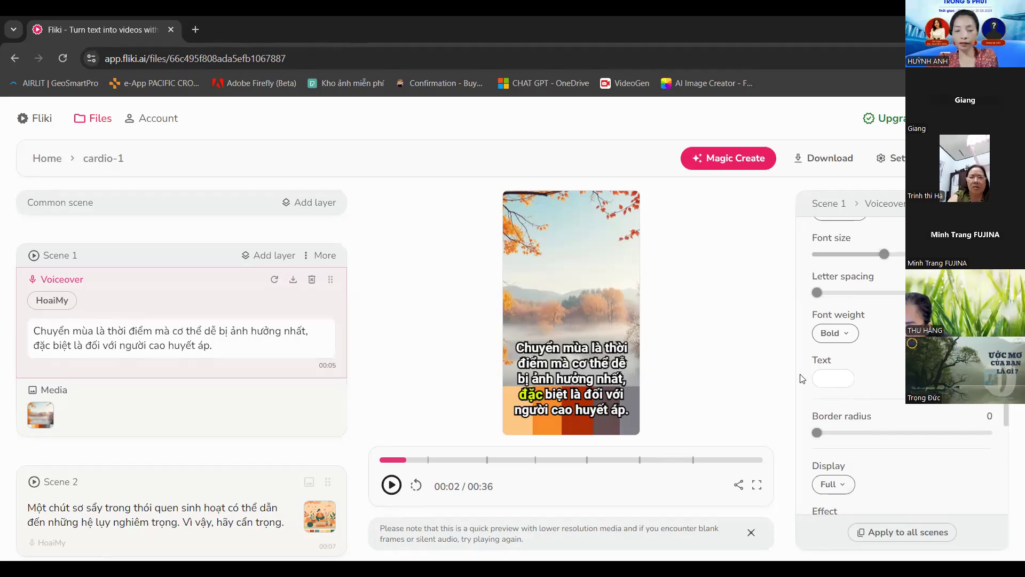
Make the subtitle text colour red.
{"action": "left_click", "coordinate": [837, 386]}
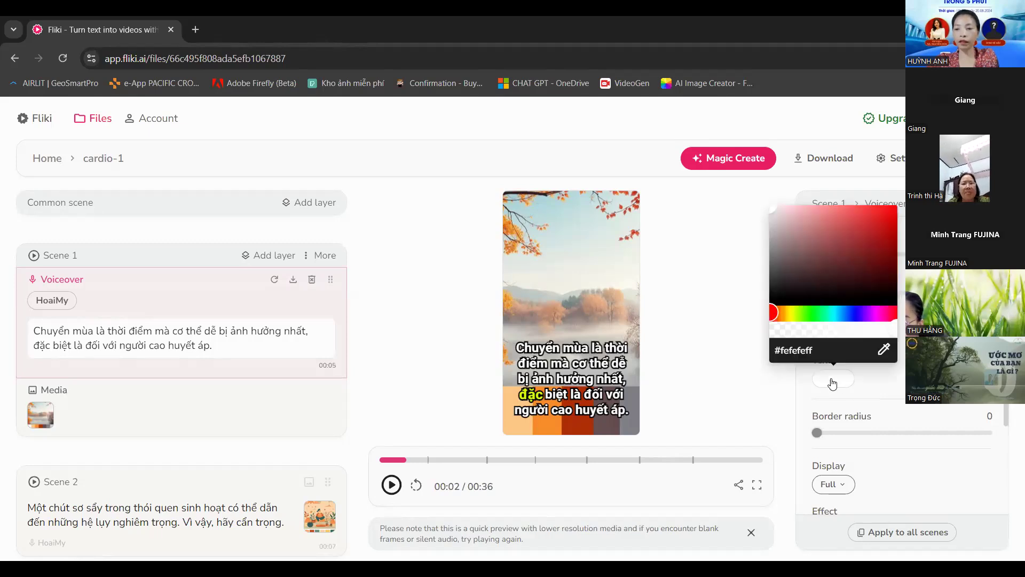
{"action": "left_click_drag", "start_coordinate": [881, 234], "coordinate": [894, 208]}
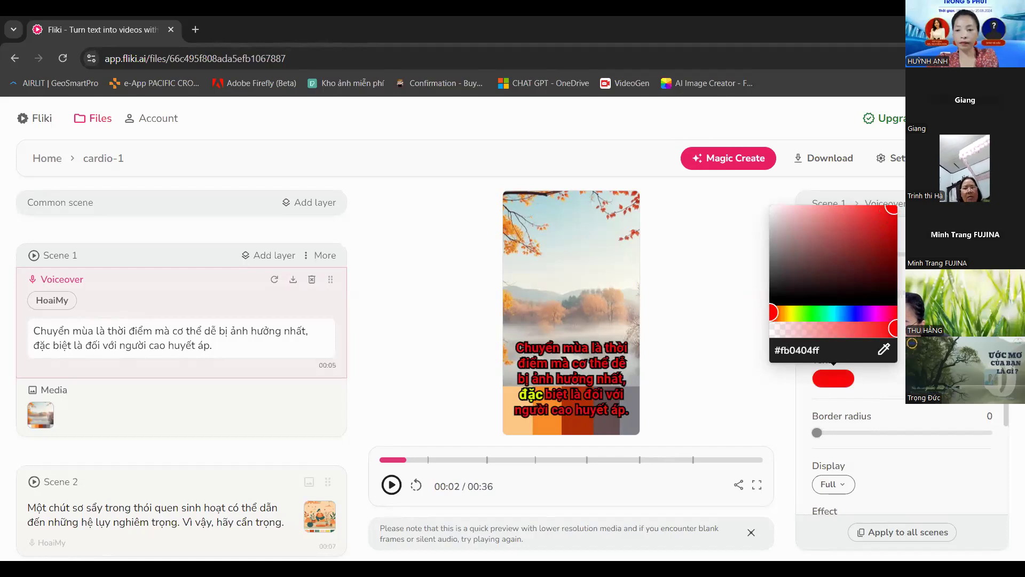
{"action": "left_click", "coordinate": [853, 422]}
{"action": "scroll", "coordinate": [853, 422], "scroll_direction": "down", "scroll_amount": 3}
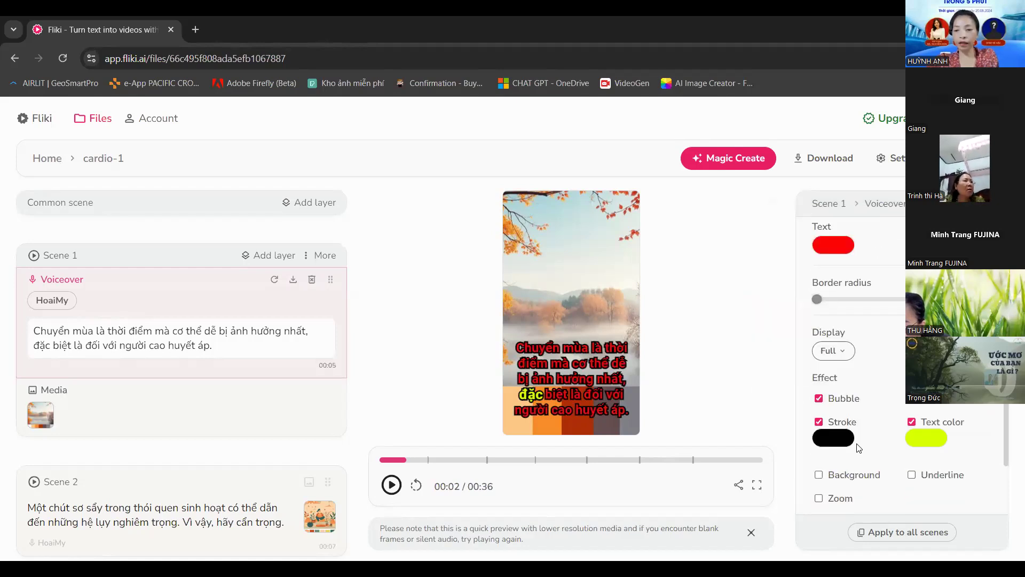
Change the subtitle stroke colour from black to a pale pinkish-white.
{"action": "left_click", "coordinate": [819, 423]}
{"action": "left_click", "coordinate": [818, 422]}
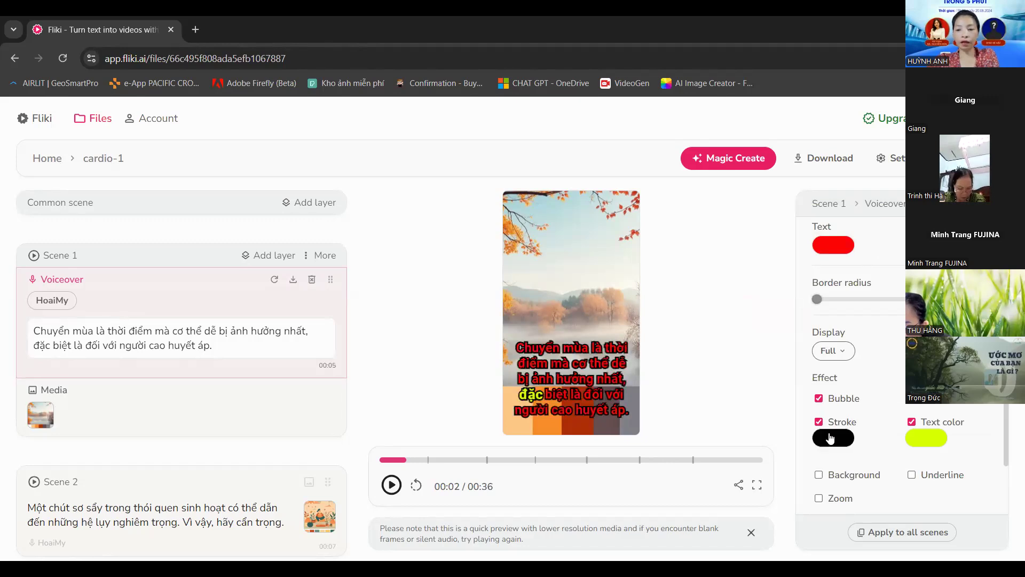
{"action": "left_click", "coordinate": [831, 437]}
{"action": "left_click", "coordinate": [777, 276]}
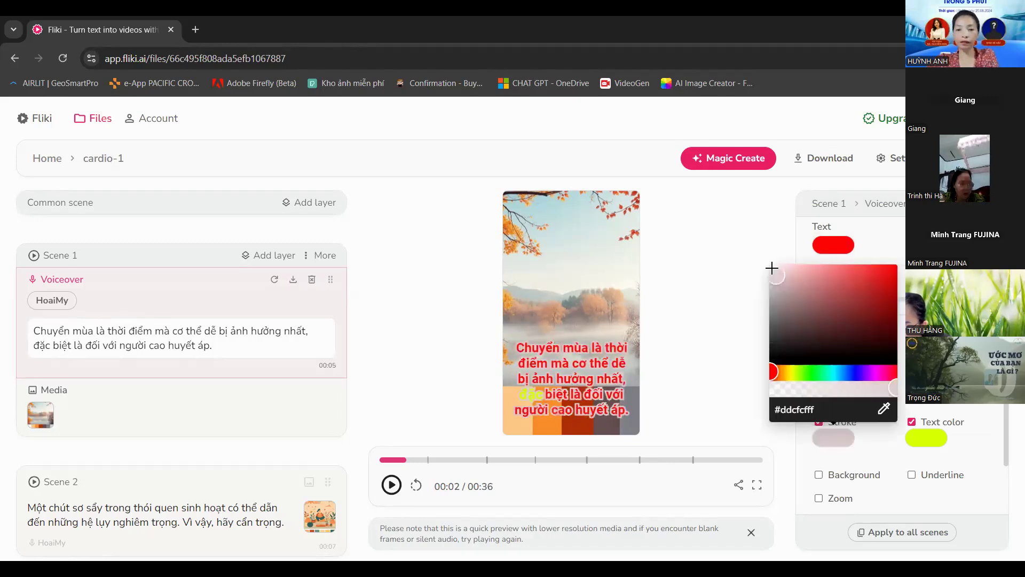
{"action": "left_click", "coordinate": [704, 322]}
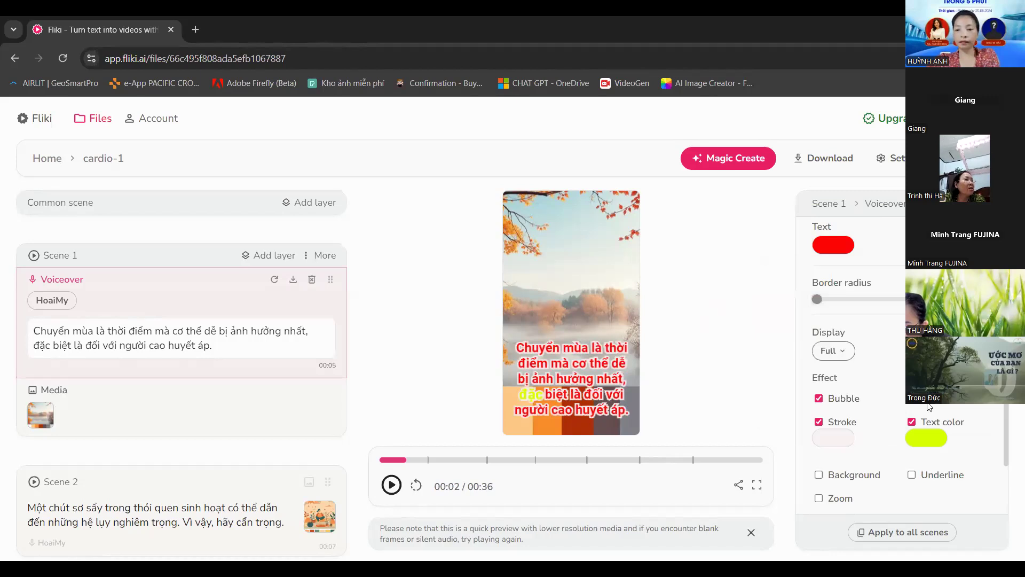
{"action": "scroll", "coordinate": [903, 363], "scroll_direction": "up", "scroll_amount": 2}
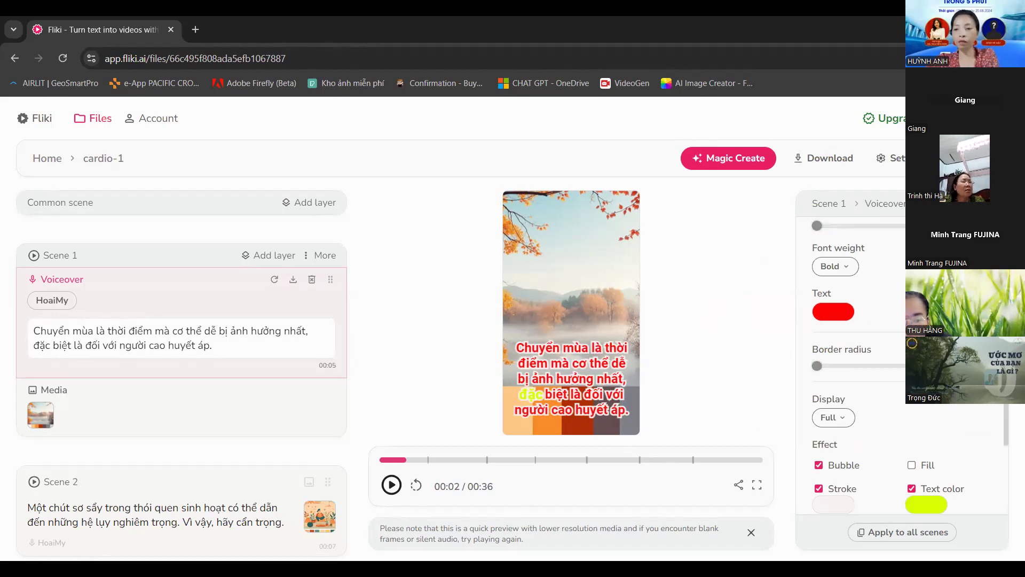
Set the subtitle bubble background to opaque dark teal #0b4f59.
{"action": "left_click", "coordinate": [927, 311]}
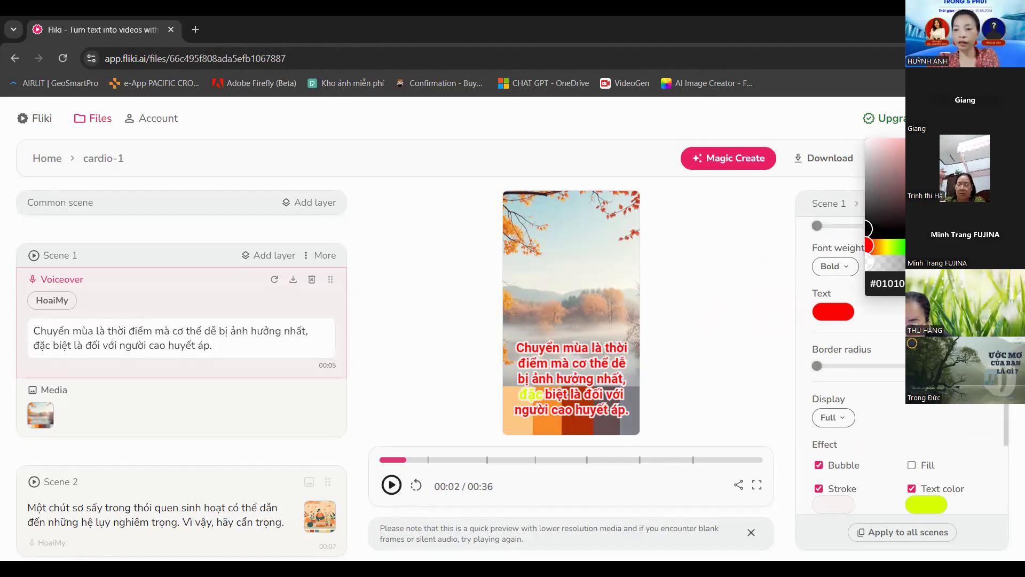
{"action": "left_click_drag", "start_coordinate": [870, 249], "coordinate": [951, 249]}
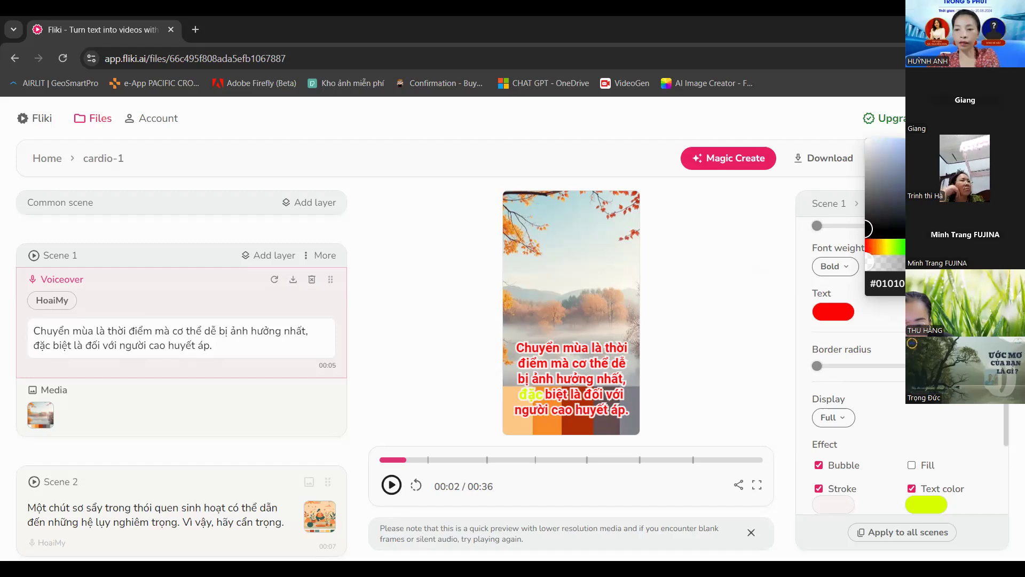
{"action": "left_click_drag", "start_coordinate": [908, 213], "coordinate": [939, 208]}
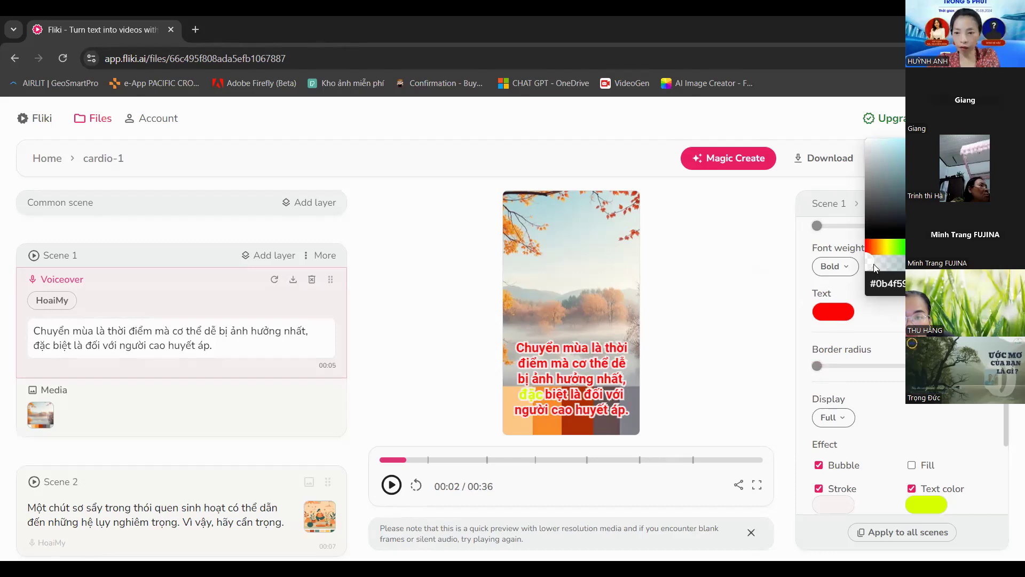
{"action": "left_click_drag", "start_coordinate": [882, 268], "coordinate": [918, 264]}
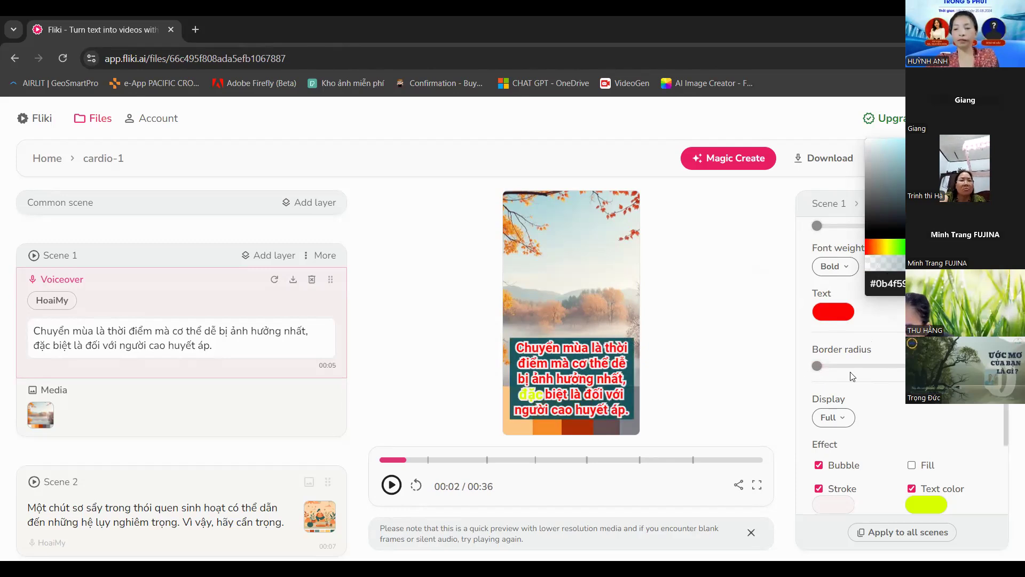
{"action": "left_click", "coordinate": [754, 313]}
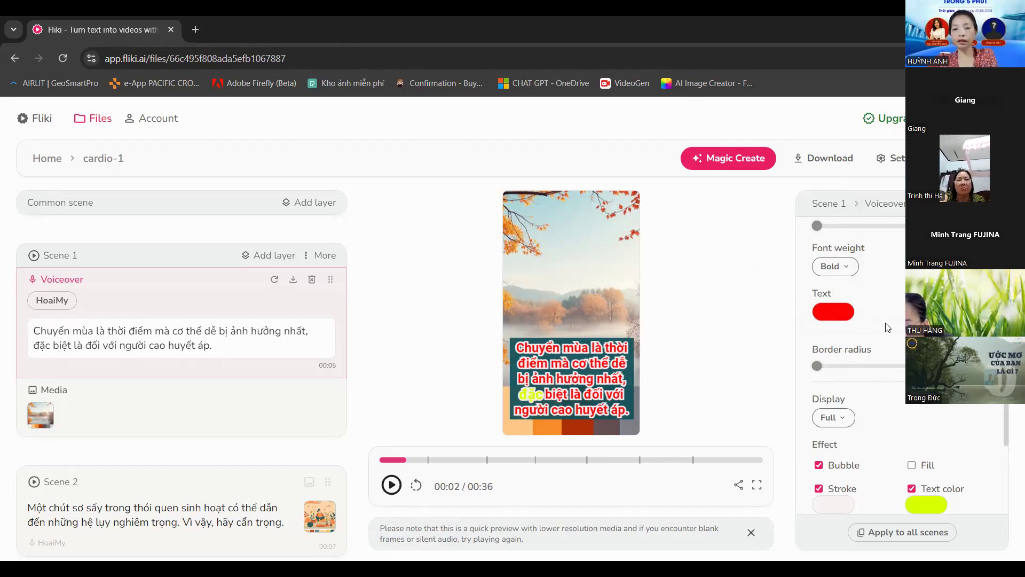
{"action": "scroll", "coordinate": [860, 314], "scroll_direction": "up", "scroll_amount": 4}
{"action": "scroll", "coordinate": [861, 313], "scroll_direction": "down", "scroll_amount": 6}
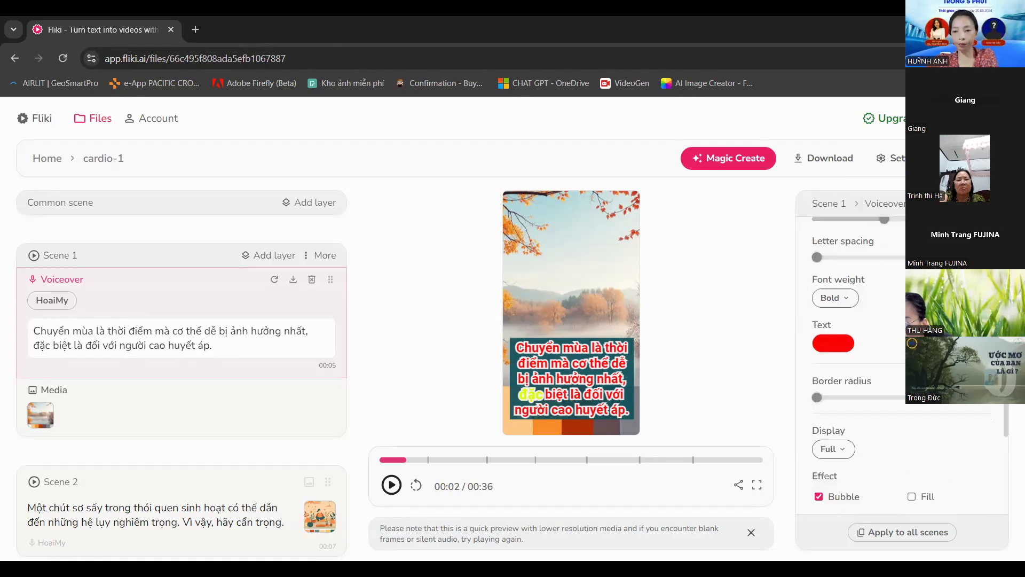
{"action": "scroll", "coordinate": [860, 347], "scroll_direction": "down", "scroll_amount": 2}
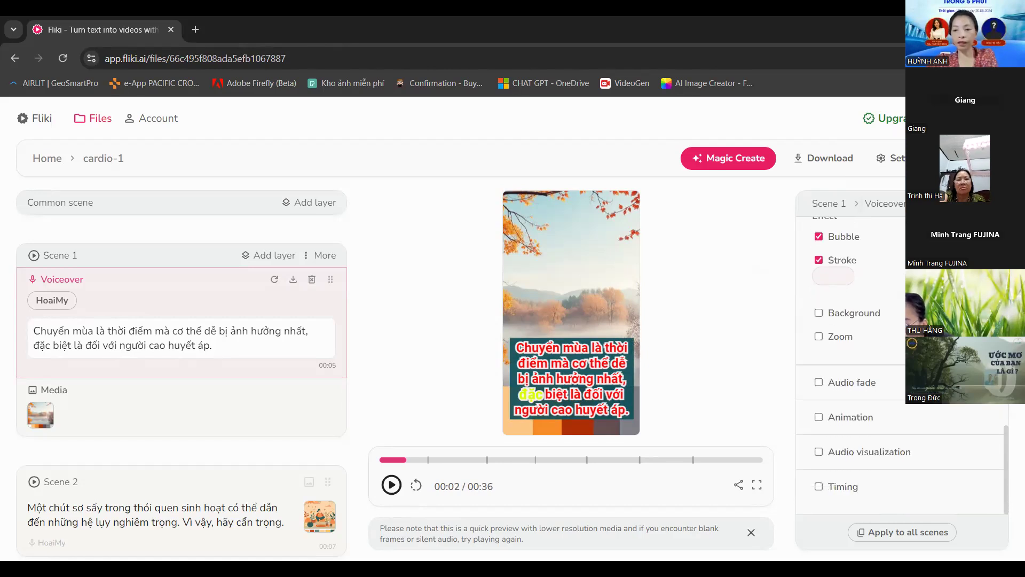
Switch the Roboto subtitle font weight from Bold to Normal.
{"action": "scroll", "coordinate": [861, 347], "scroll_direction": "up", "scroll_amount": 5}
{"action": "scroll", "coordinate": [860, 347], "scroll_direction": "up", "scroll_amount": 3}
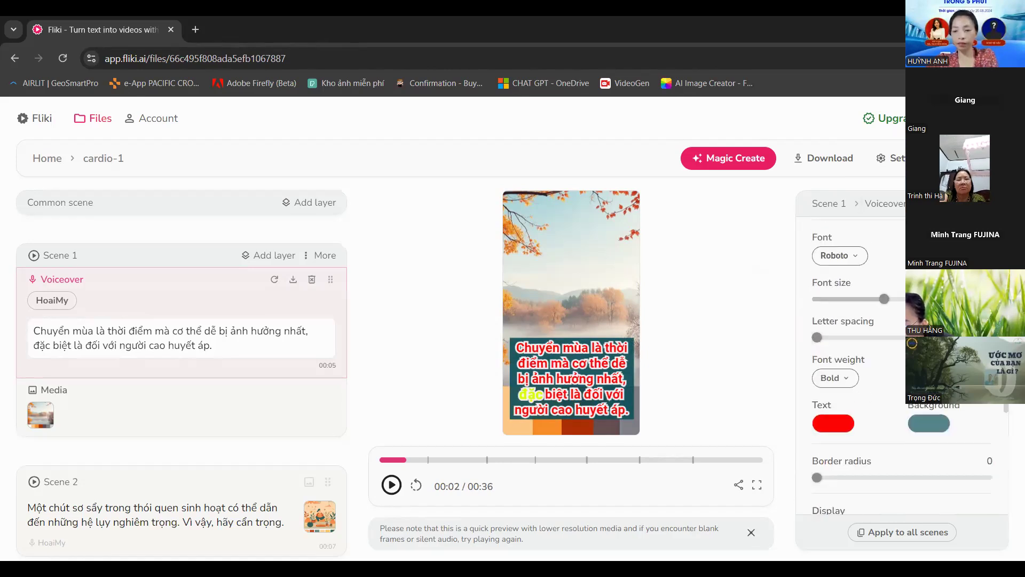
{"action": "scroll", "coordinate": [904, 306], "scroll_direction": "down", "scroll_amount": 3}
{"action": "left_click_drag", "start_coordinate": [811, 286], "coordinate": [882, 290]}
{"action": "left_click", "coordinate": [852, 306]}
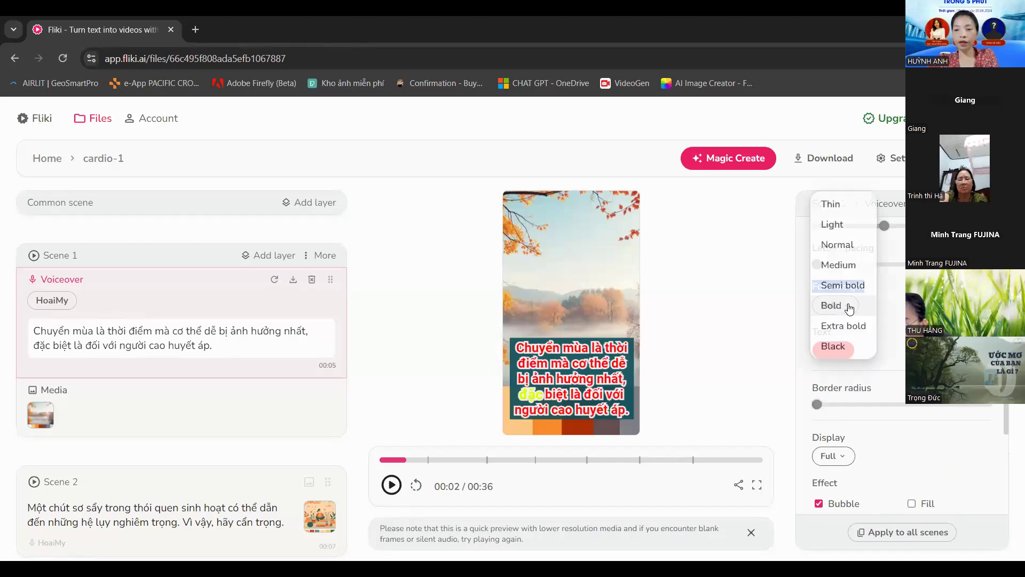
{"action": "left_click", "coordinate": [838, 246]}
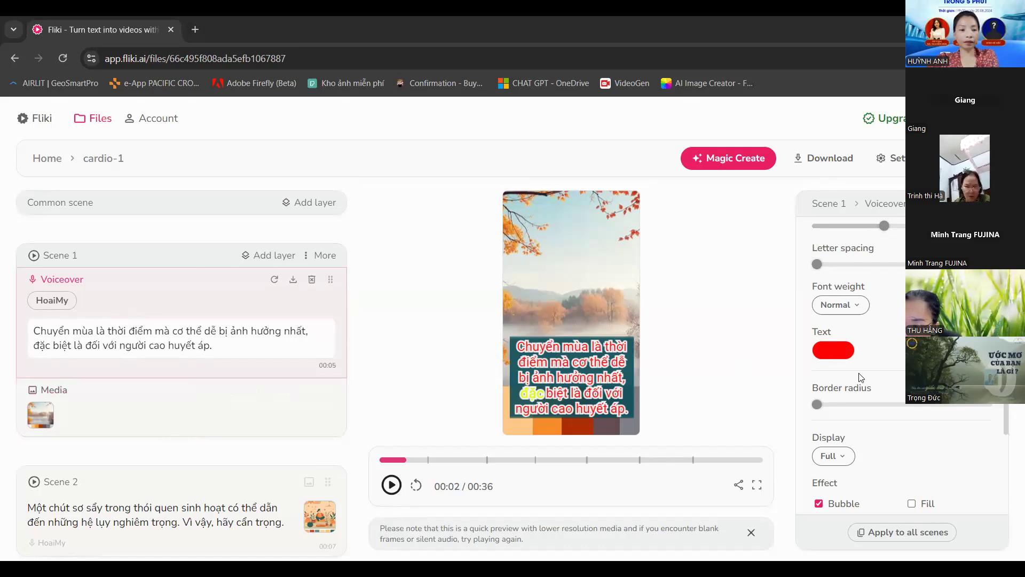
{"action": "scroll", "coordinate": [840, 333], "scroll_direction": "down", "scroll_amount": 5}
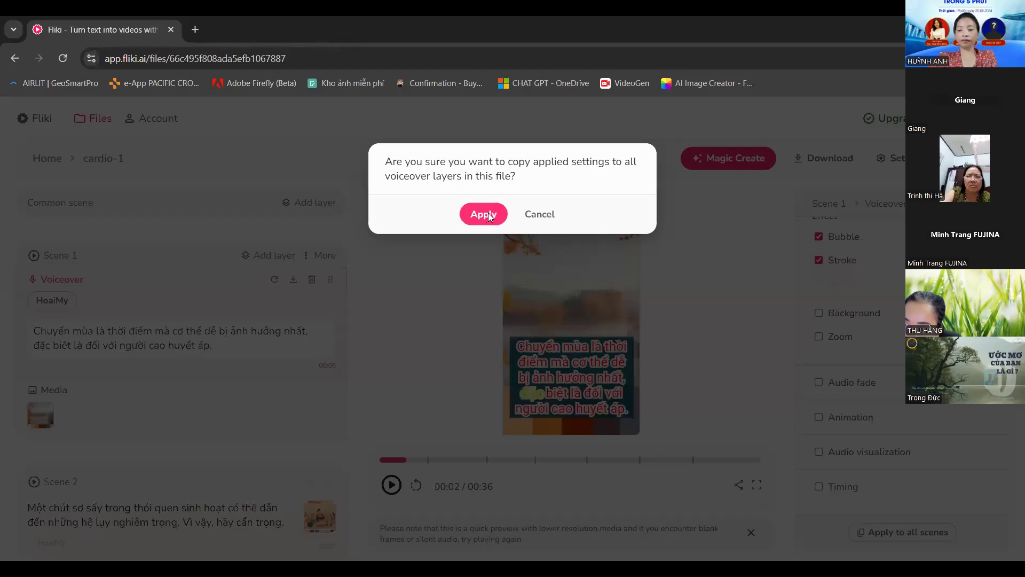
Apply the subtitle styling to all scenes and preview playback until scene 2 appears.
{"action": "left_click", "coordinate": [488, 215]}
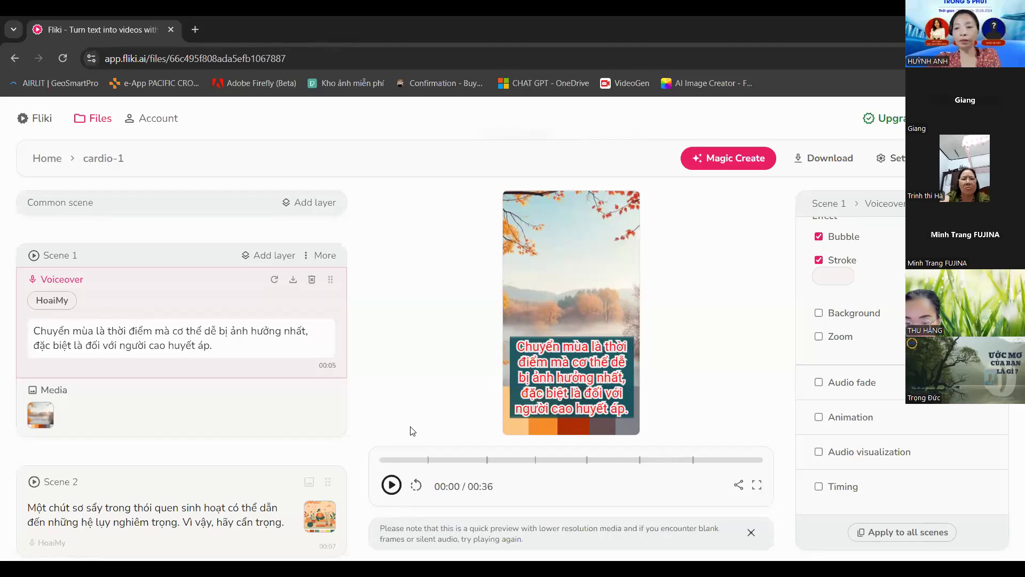
{"action": "left_click", "coordinate": [392, 485]}
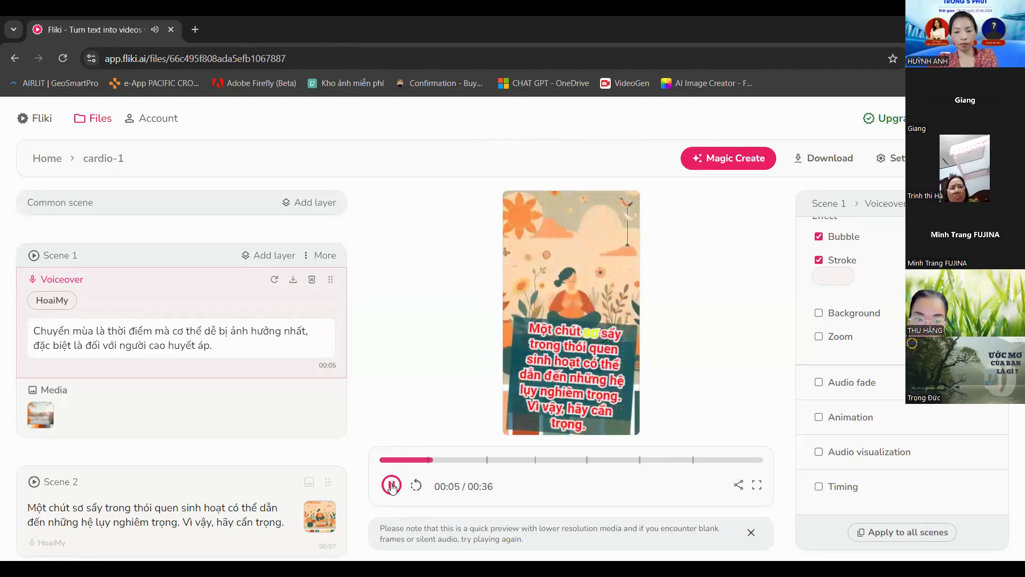
{"action": "left_click", "coordinate": [393, 486]}
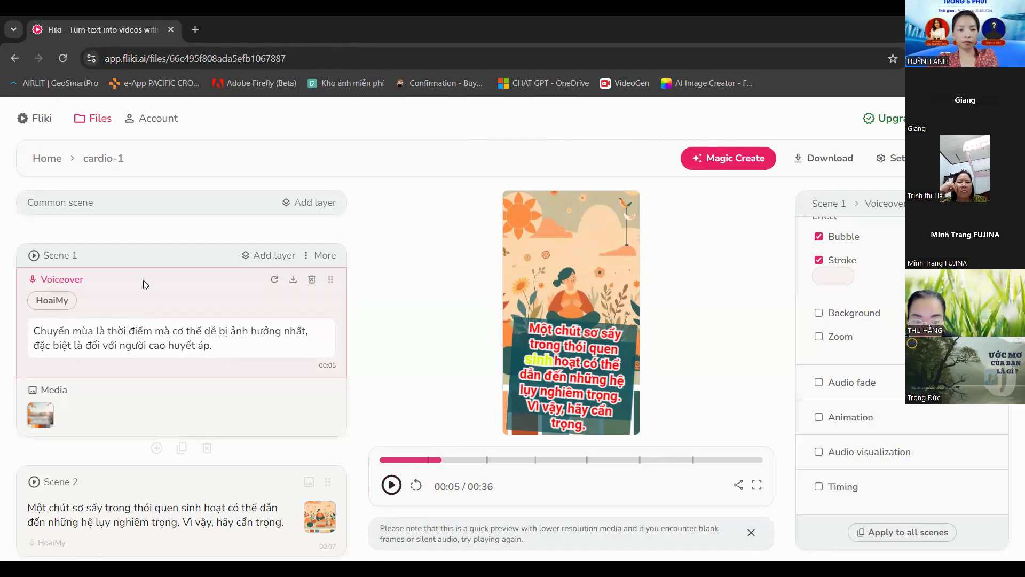
{"action": "scroll", "coordinate": [931, 410], "scroll_direction": "up", "scroll_amount": 3}
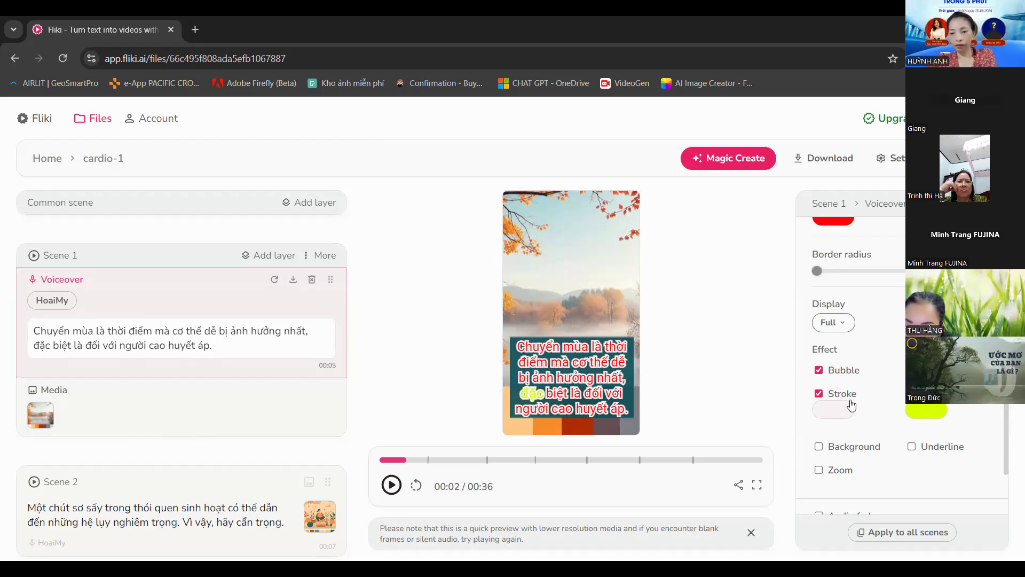
Change the highlighted word colour to dark blue #063baf, toggling the outline to compare.
{"action": "left_click", "coordinate": [818, 394]}
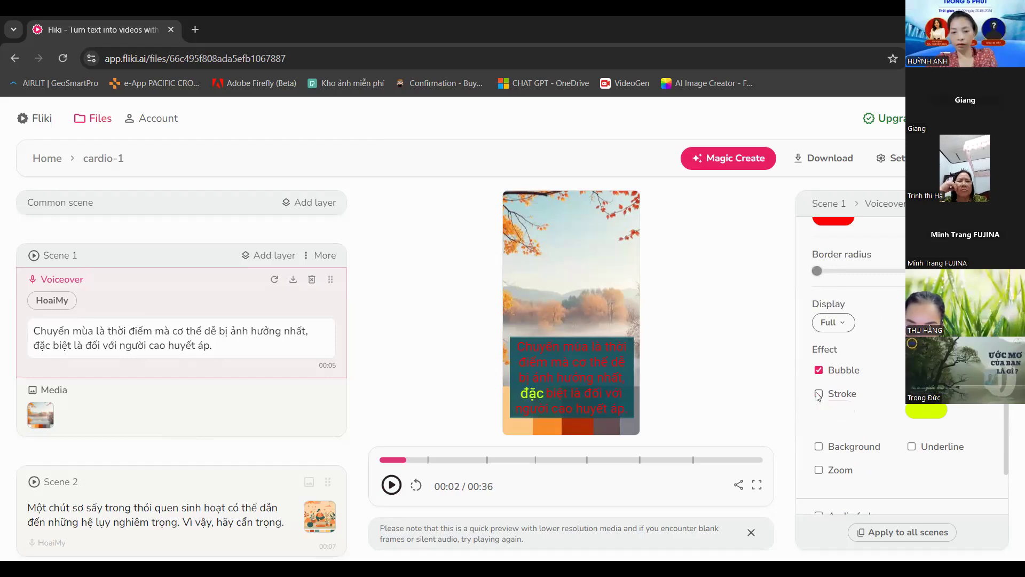
{"action": "left_click", "coordinate": [818, 395]}
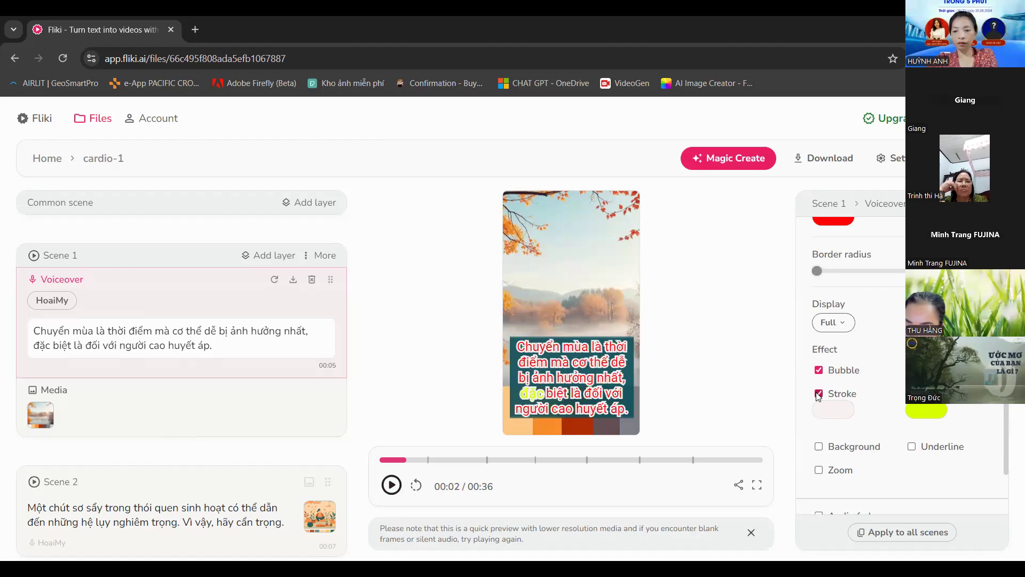
{"action": "left_click", "coordinate": [927, 410]}
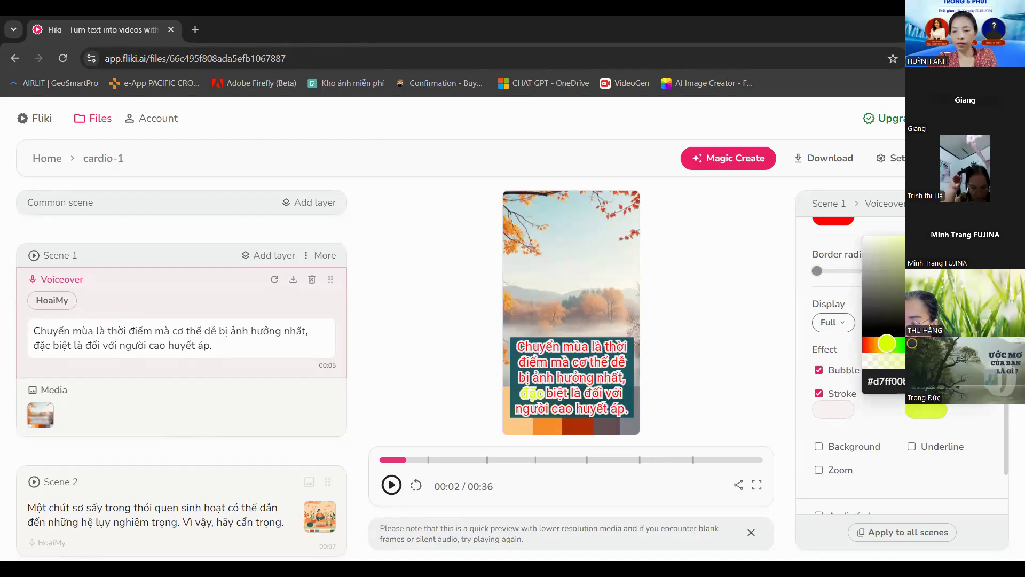
{"action": "left_click_drag", "start_coordinate": [903, 347], "coordinate": [942, 344]}
{"action": "left_click", "coordinate": [929, 265]}
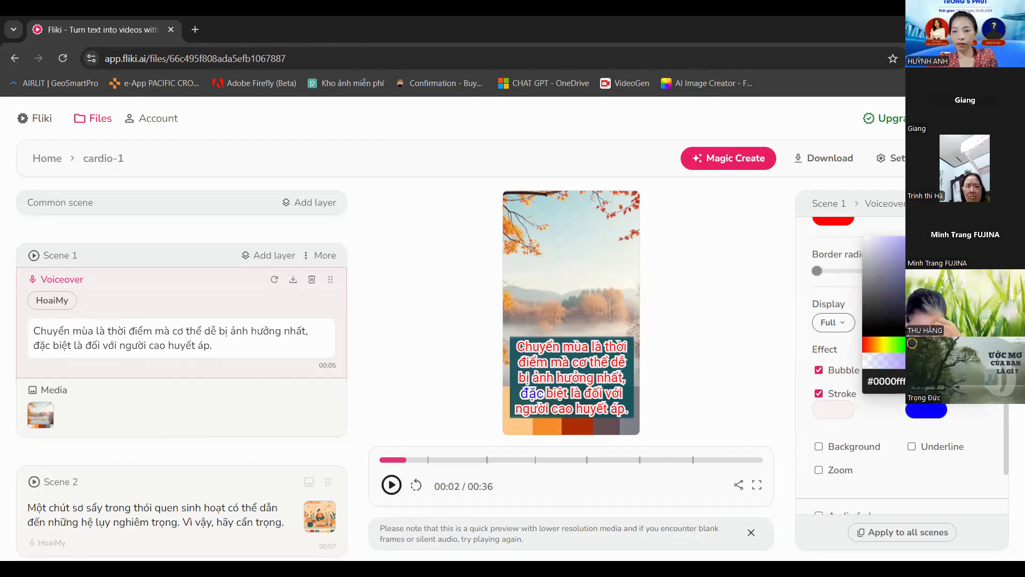
{"action": "left_click", "coordinate": [931, 270]}
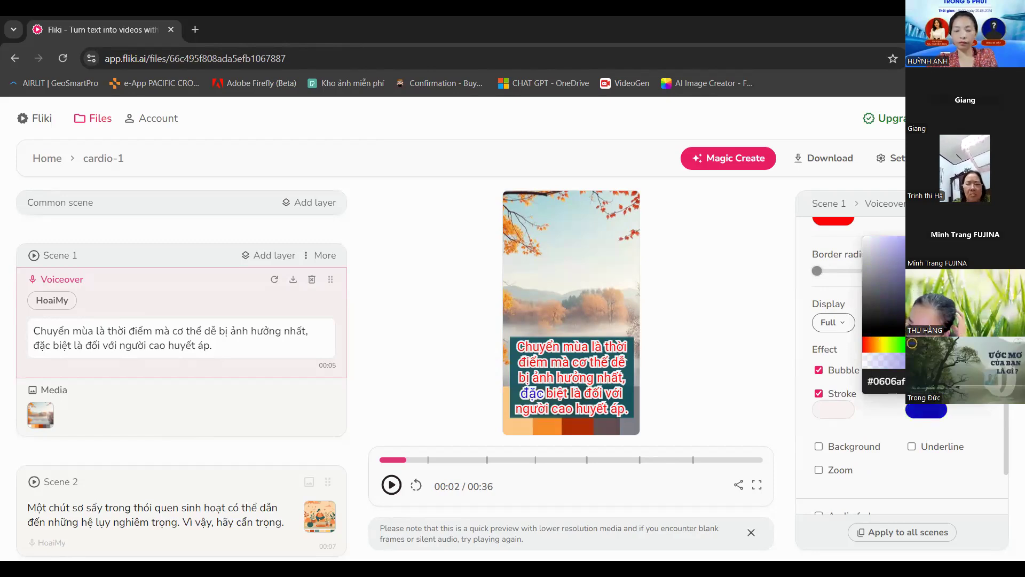
{"action": "mouse_move", "coordinate": [943, 345]}
{"action": "left_mouse_down"}
{"action": "mouse_move", "coordinate": [955, 345]}
{"action": "mouse_move", "coordinate": [936, 344]}
{"action": "left_mouse_up"}
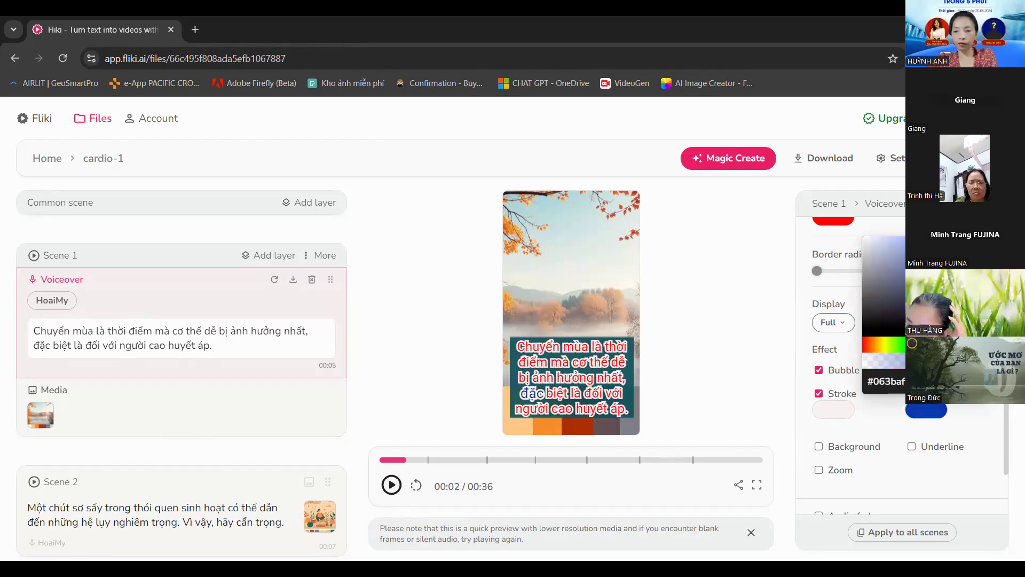
{"action": "left_click", "coordinate": [937, 283]}
{"action": "left_click", "coordinate": [743, 377]}
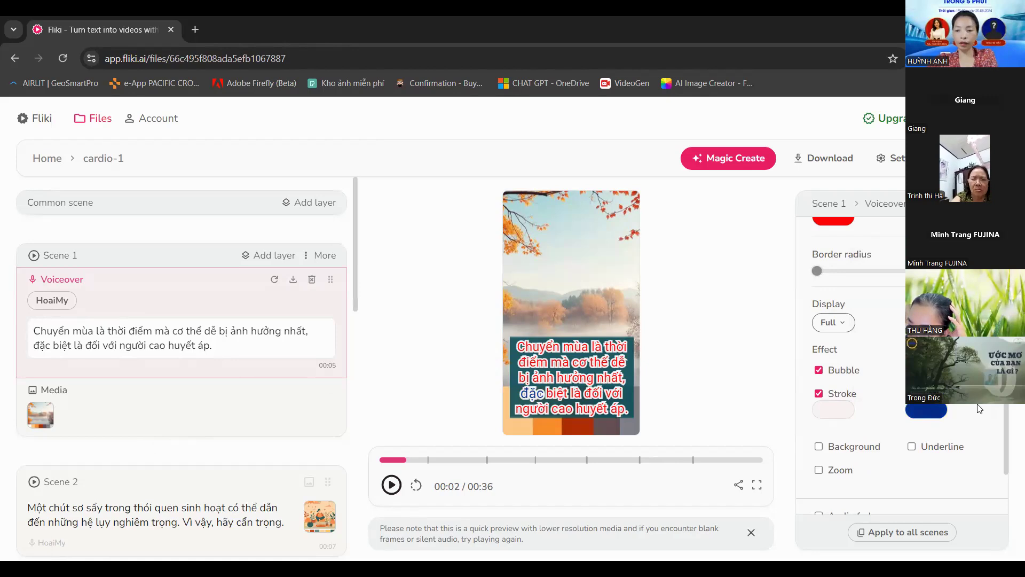
{"action": "left_click", "coordinate": [819, 394]}
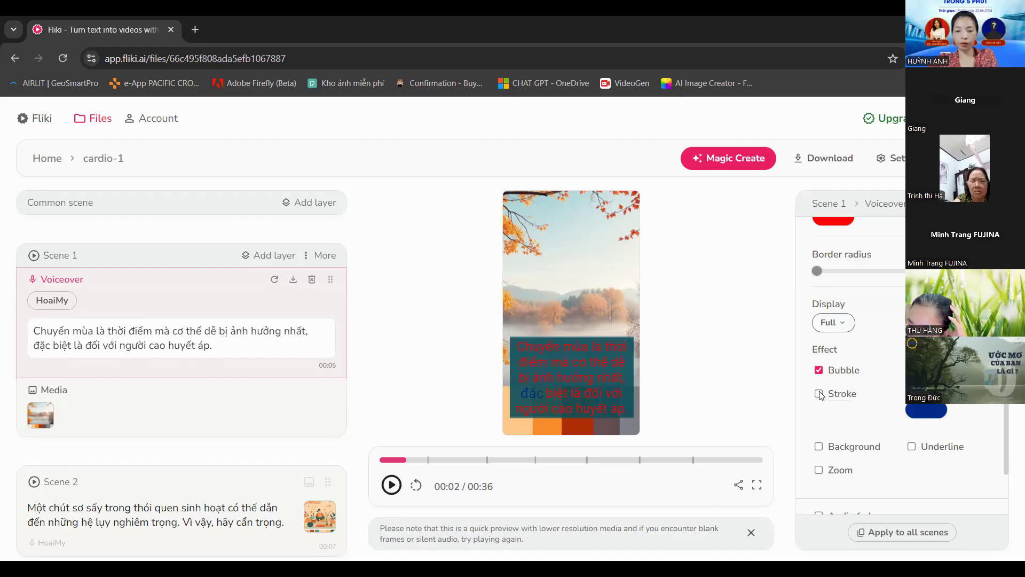
{"action": "left_click", "coordinate": [819, 395]}
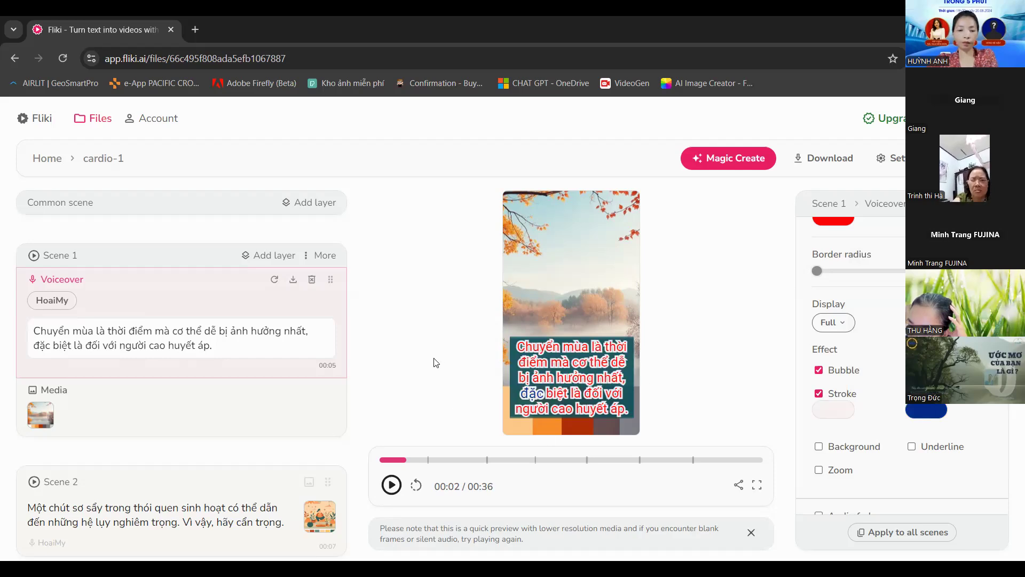
Replay Scene 1's preview from the start, then confirm applying its subtitle settings to all scenes.
{"action": "left_click_drag", "start_coordinate": [406, 460], "coordinate": [380, 459]}
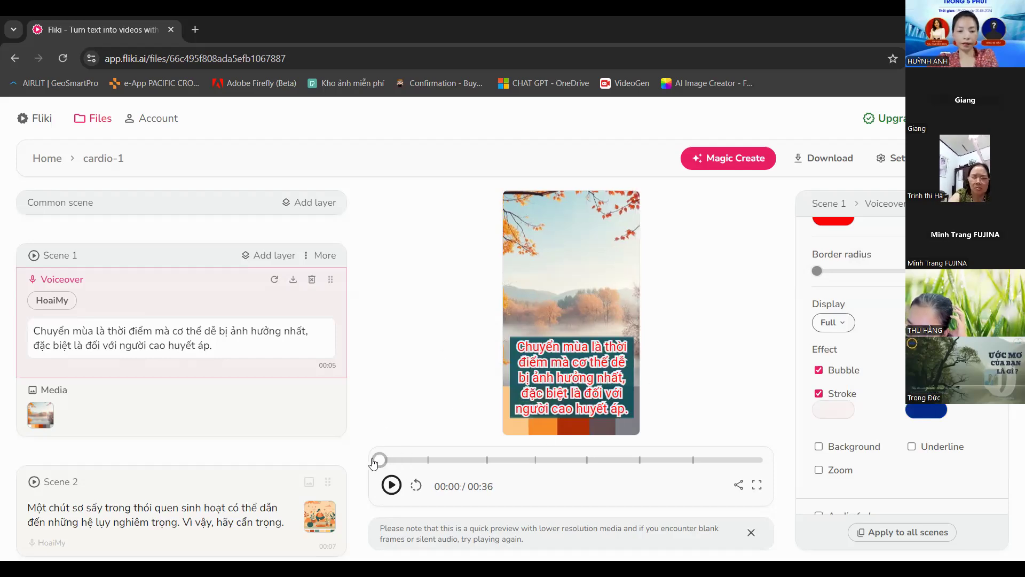
{"action": "left_click", "coordinate": [392, 486]}
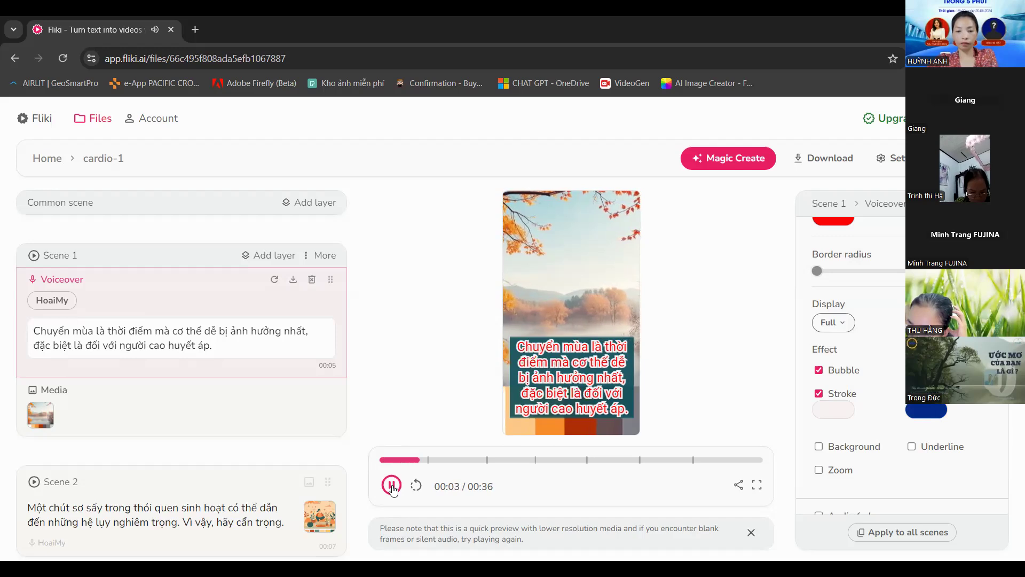
{"action": "left_click", "coordinate": [433, 460]}
{"action": "left_click_drag", "start_coordinate": [435, 459], "coordinate": [380, 459]}
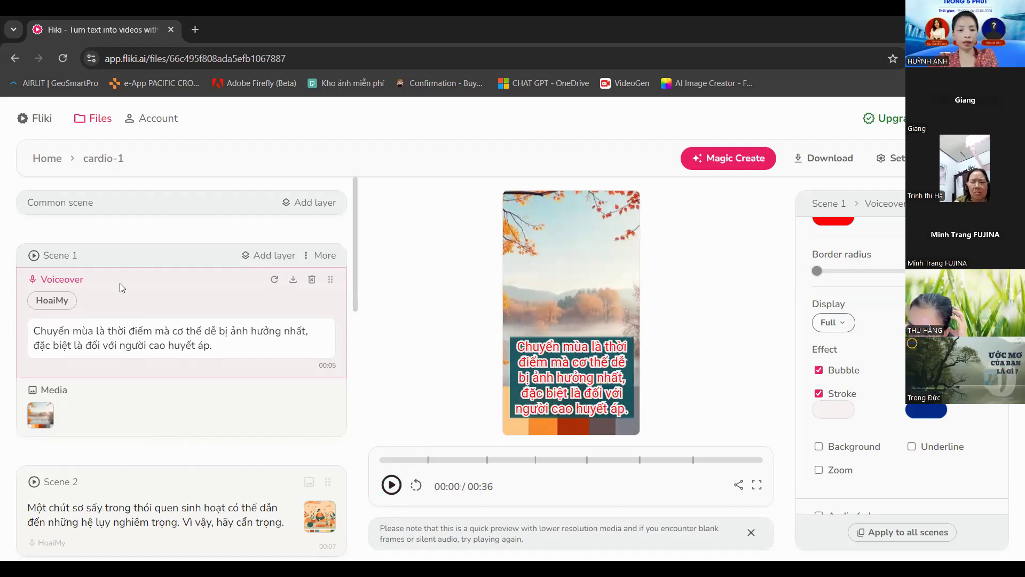
{"action": "key", "text": "space"}
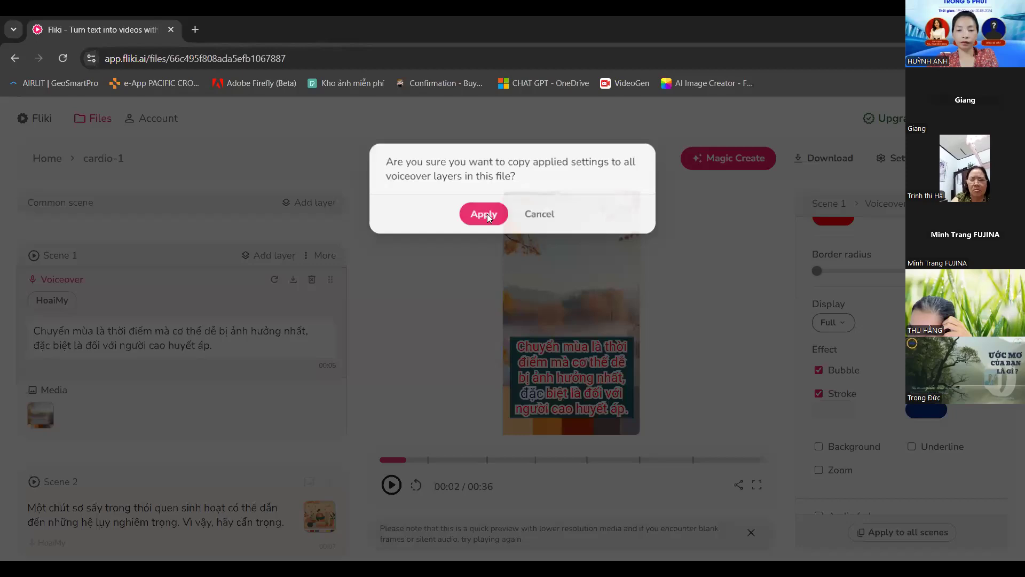
{"action": "key", "text": "Return"}
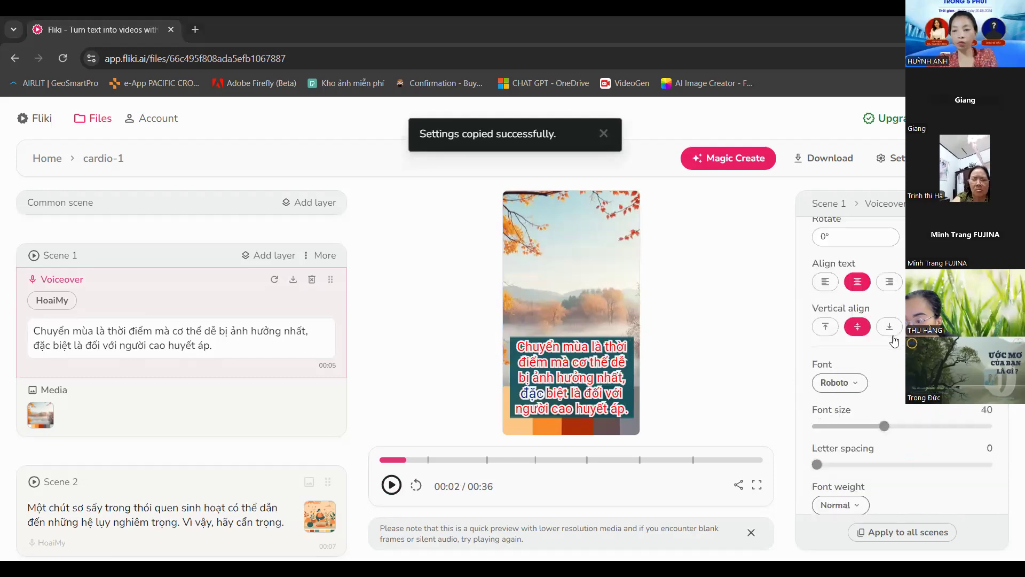
Set Scene 2's voiceover subtitle font weight to Normal.
{"action": "scroll", "coordinate": [865, 374], "scroll_direction": "up", "scroll_amount": 3}
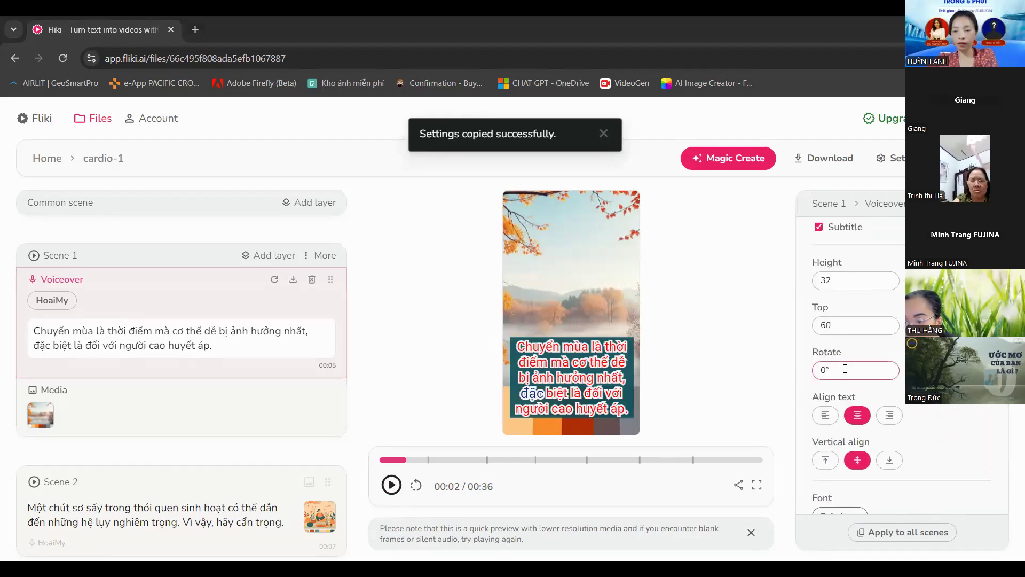
{"action": "scroll", "coordinate": [848, 374], "scroll_direction": "down", "scroll_amount": 5}
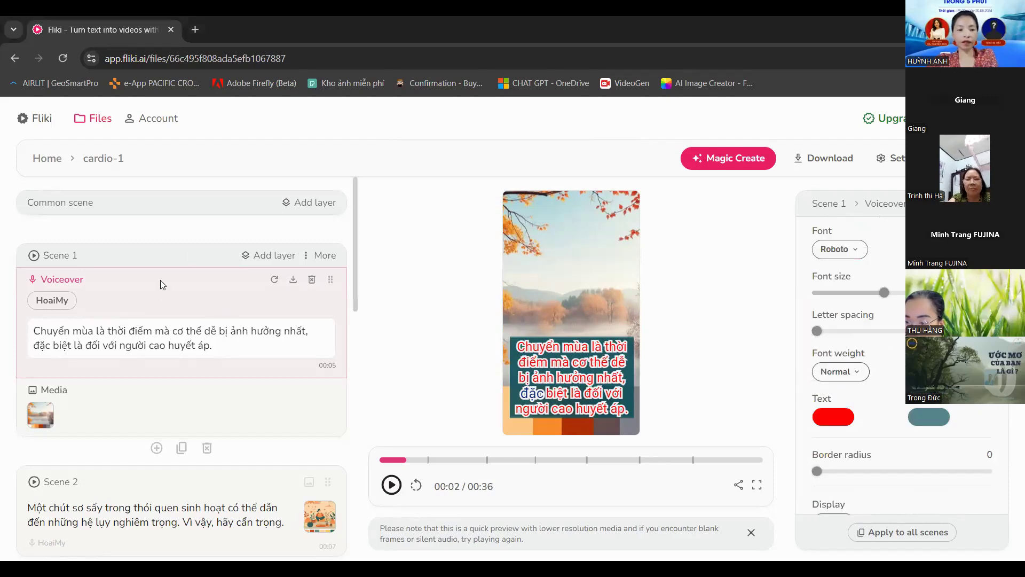
{"action": "scroll", "coordinate": [163, 278], "scroll_direction": "down", "scroll_amount": 1}
{"action": "scroll", "coordinate": [165, 278], "scroll_direction": "down", "scroll_amount": 2}
{"action": "scroll", "coordinate": [160, 211], "scroll_direction": "up", "scroll_amount": 1}
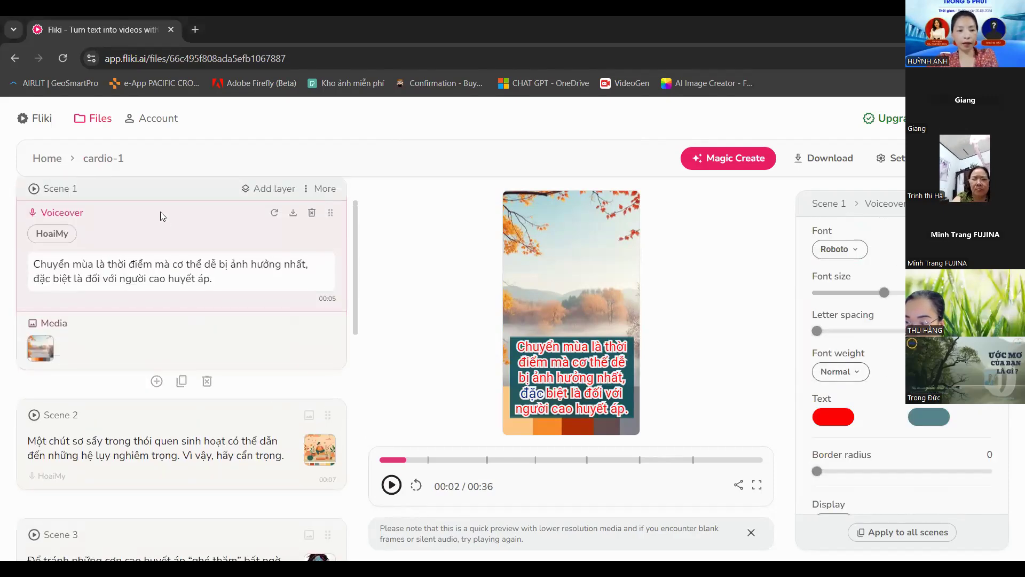
{"action": "scroll", "coordinate": [160, 212], "scroll_direction": "down", "scroll_amount": 1}
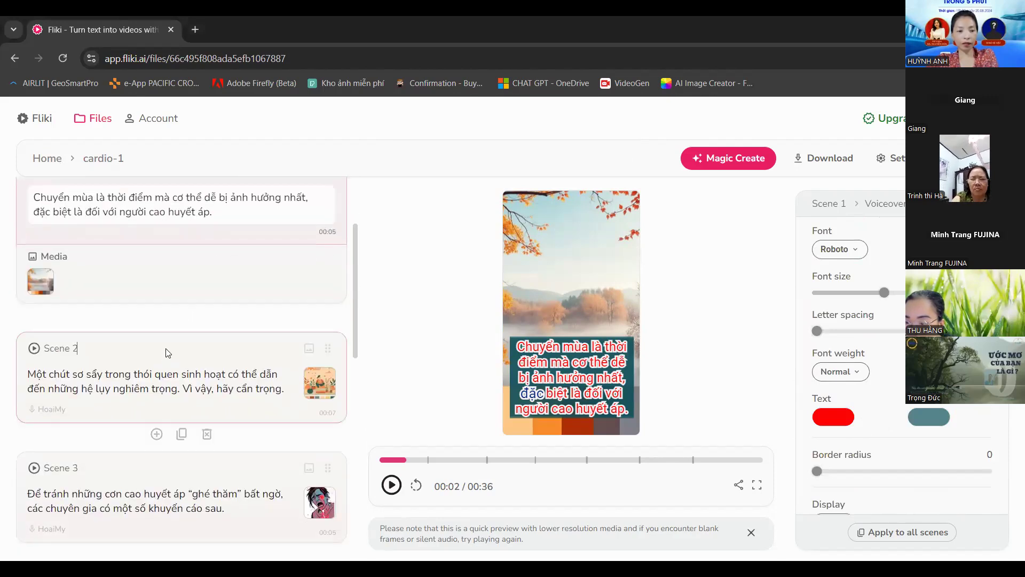
{"action": "left_click", "coordinate": [168, 352]}
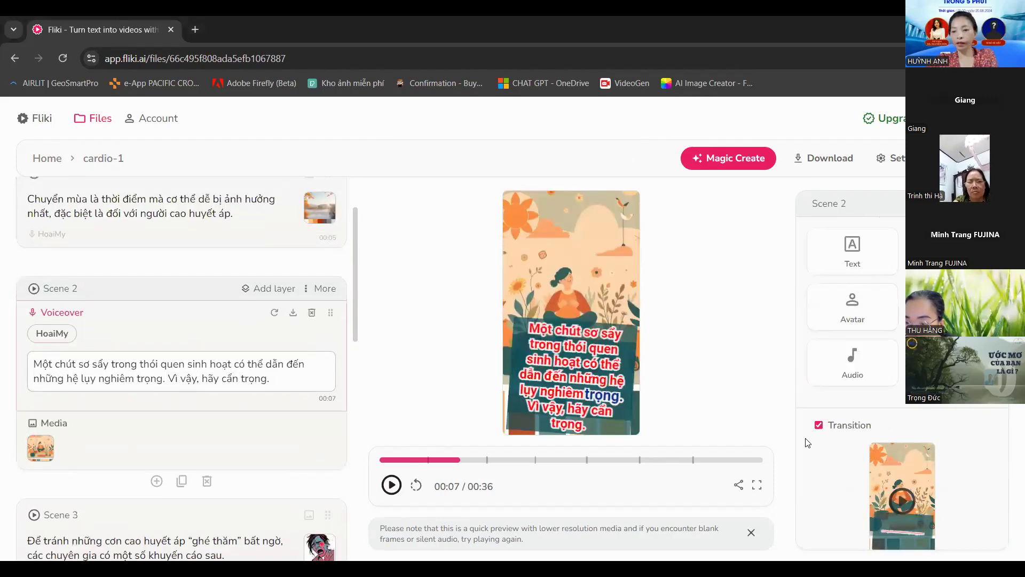
{"action": "left_click", "coordinate": [844, 464]}
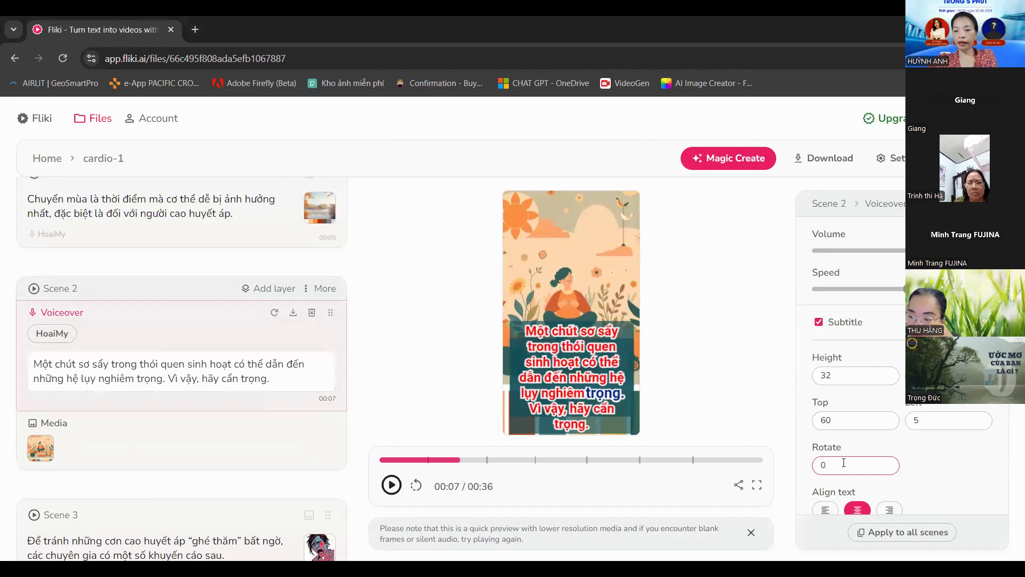
{"action": "scroll", "coordinate": [843, 462], "scroll_direction": "down", "scroll_amount": 7}
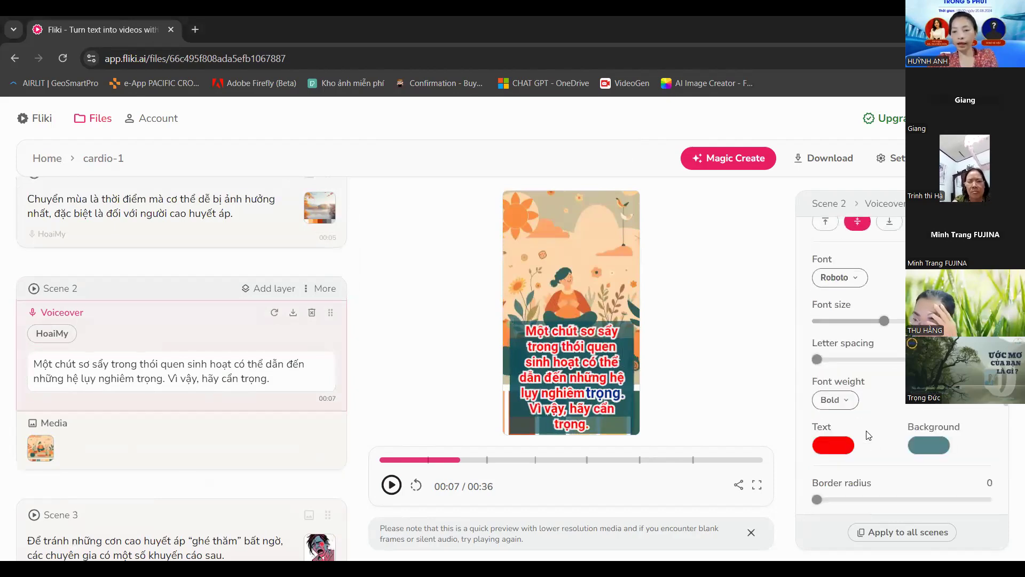
{"action": "left_click", "coordinate": [832, 399]}
{"action": "left_click", "coordinate": [833, 340]}
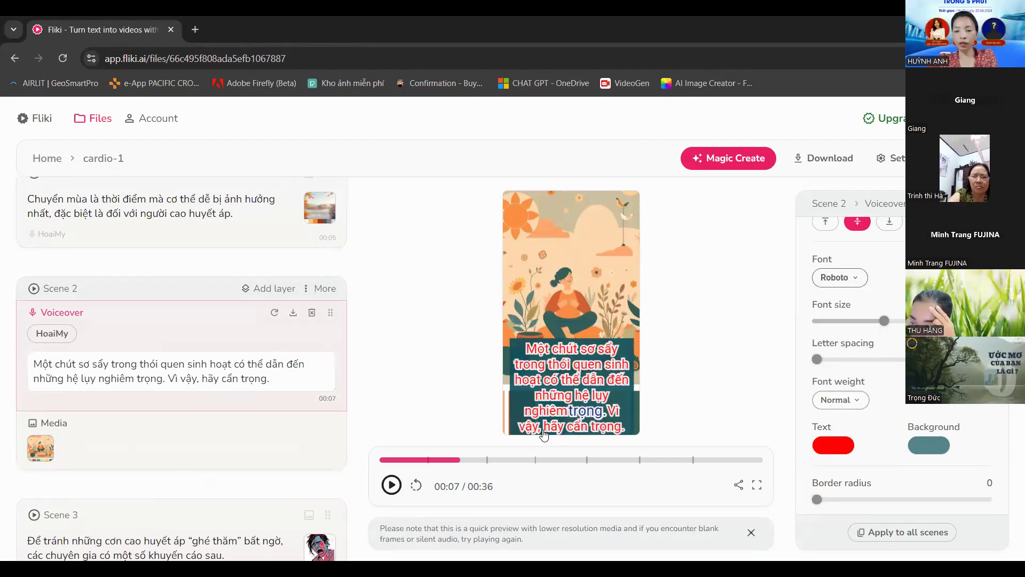
Lower Scene 2's subtitle Top value from 60 to 55 to raise the caption.
{"action": "scroll", "coordinate": [843, 341], "scroll_direction": "up", "scroll_amount": 5}
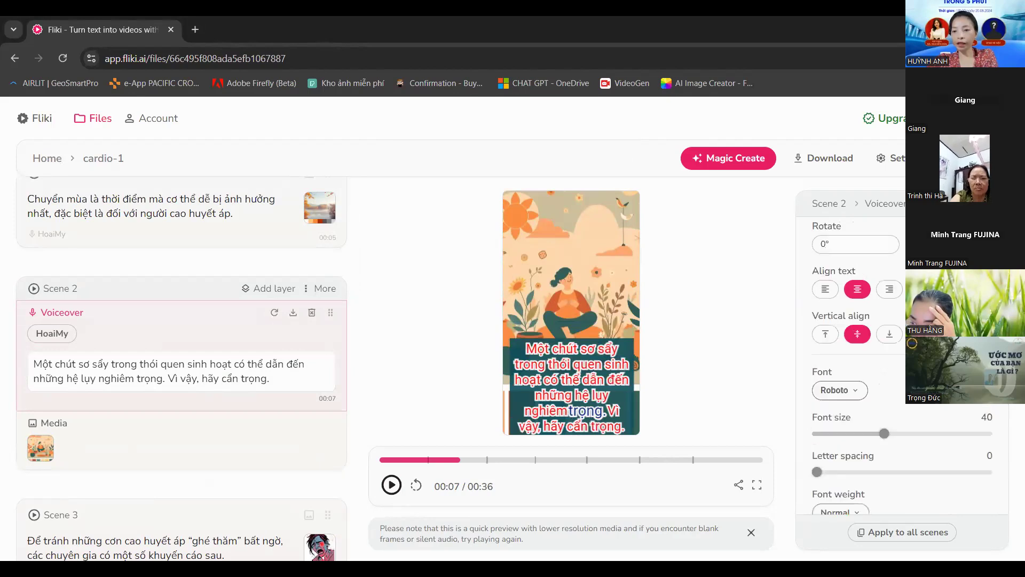
{"action": "left_click", "coordinate": [847, 352]}
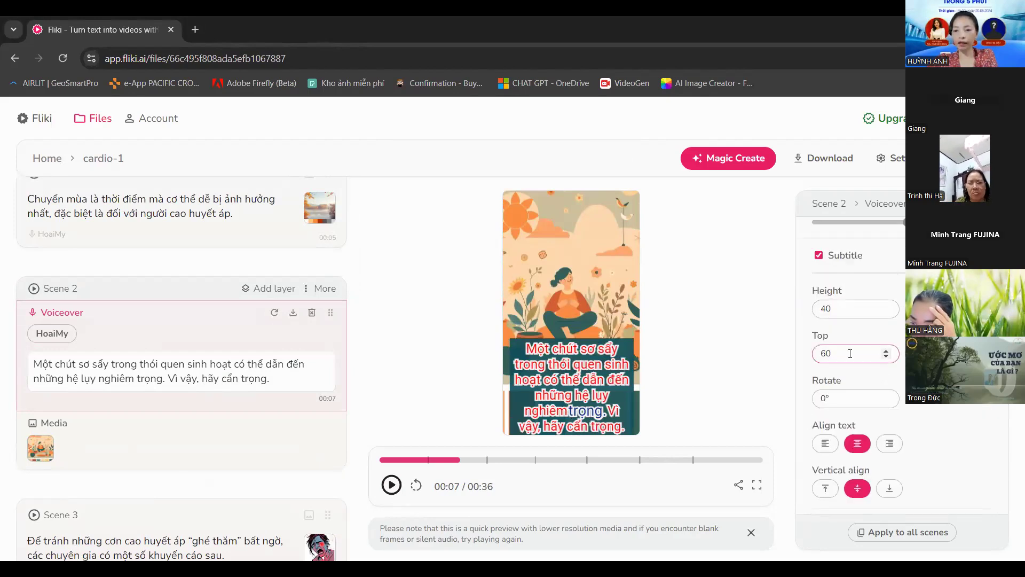
{"action": "left_click", "coordinate": [887, 352]}
{"action": "left_click", "coordinate": [886, 357]}
{"action": "left_click", "coordinate": [887, 358]}
{"action": "left_click", "coordinate": [887, 358]}
{"action": "left_click", "coordinate": [886, 358]}
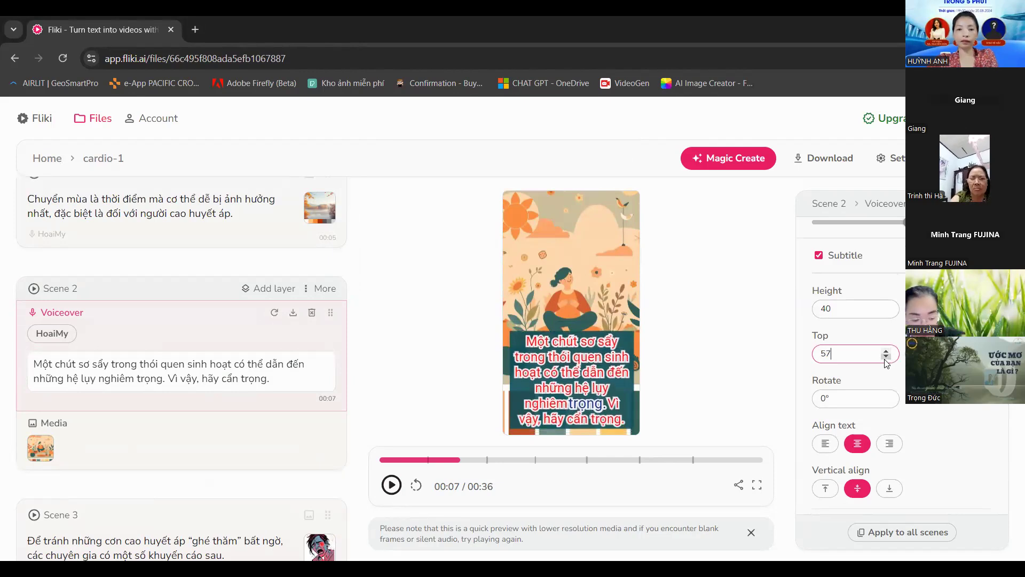
{"action": "left_click", "coordinate": [887, 358]}
{"action": "left_click", "coordinate": [886, 358]}
{"action": "left_click", "coordinate": [886, 357]}
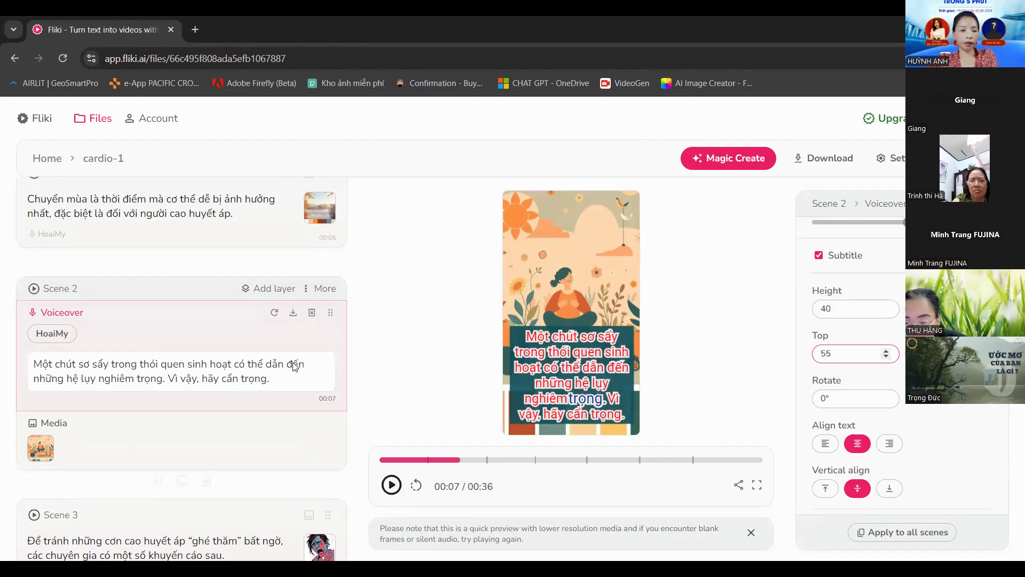
{"action": "scroll", "coordinate": [155, 329], "scroll_direction": "down", "scroll_amount": 3}
Set Scene 3's voiceover subtitle font weight to Normal.
{"action": "left_click", "coordinate": [179, 381]}
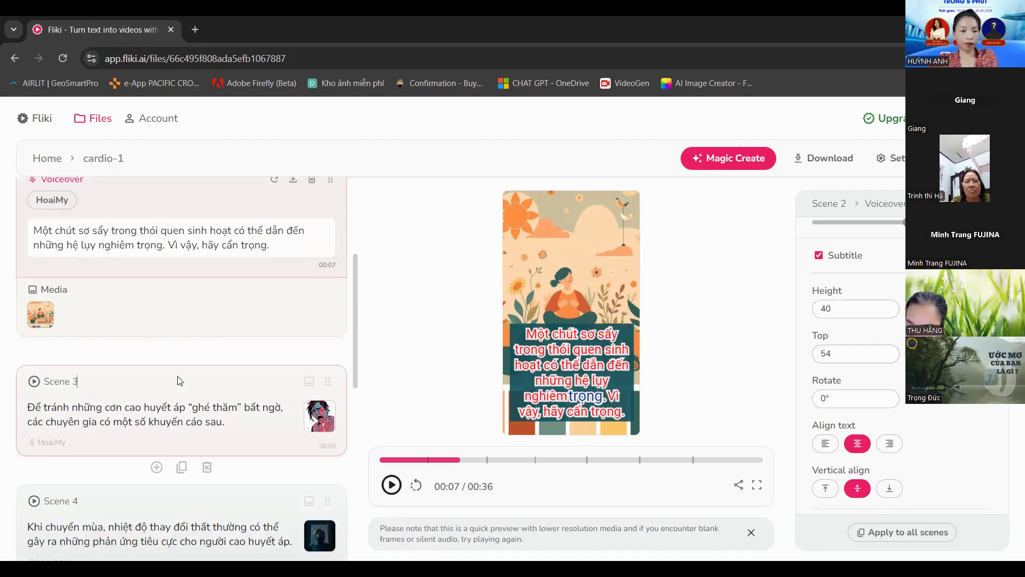
{"action": "left_click", "coordinate": [224, 309]}
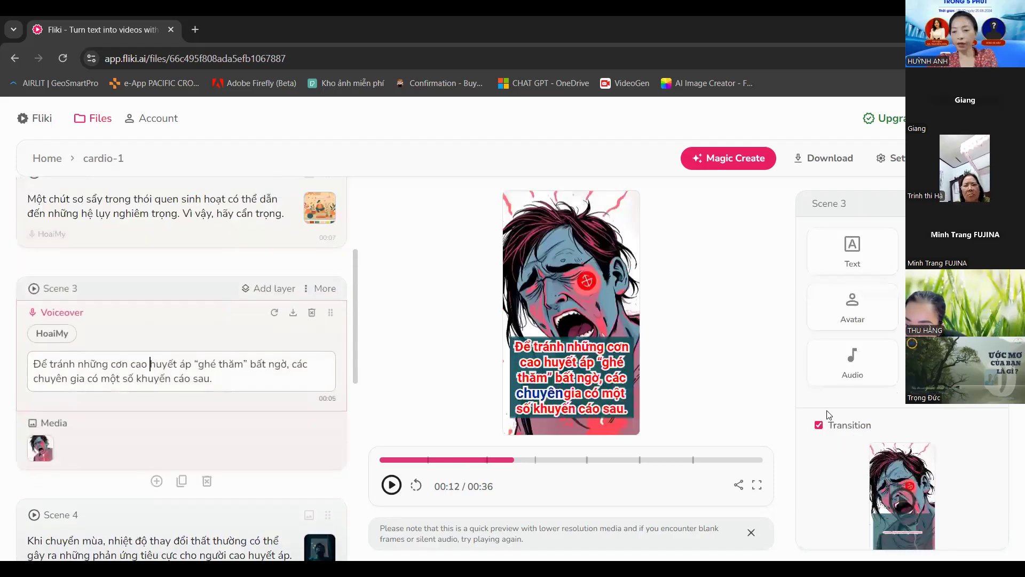
{"action": "scroll", "coordinate": [836, 332], "scroll_direction": "down", "scroll_amount": 3}
{"action": "left_click", "coordinate": [836, 332]}
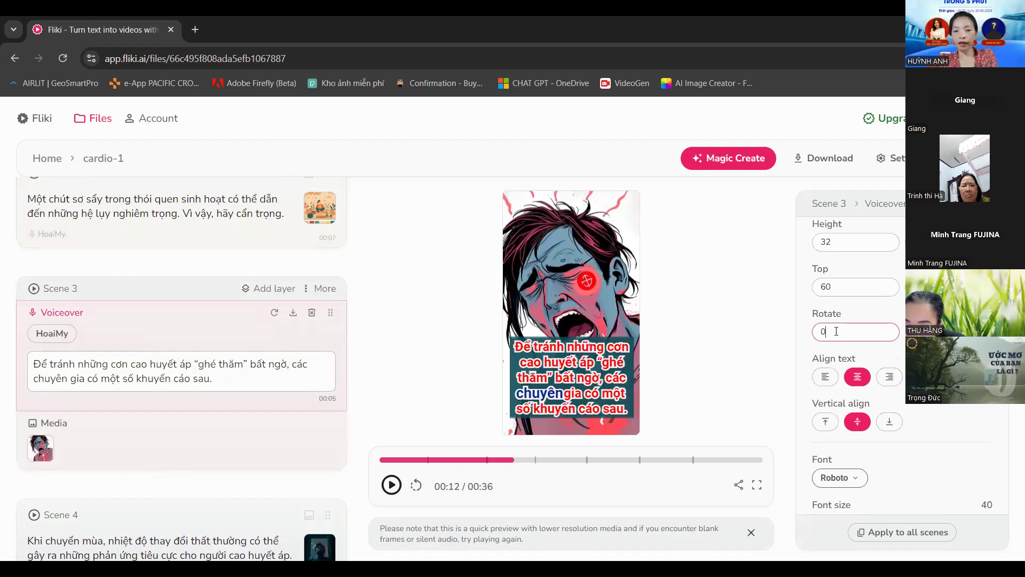
{"action": "scroll", "coordinate": [934, 454], "scroll_direction": "down", "scroll_amount": 2}
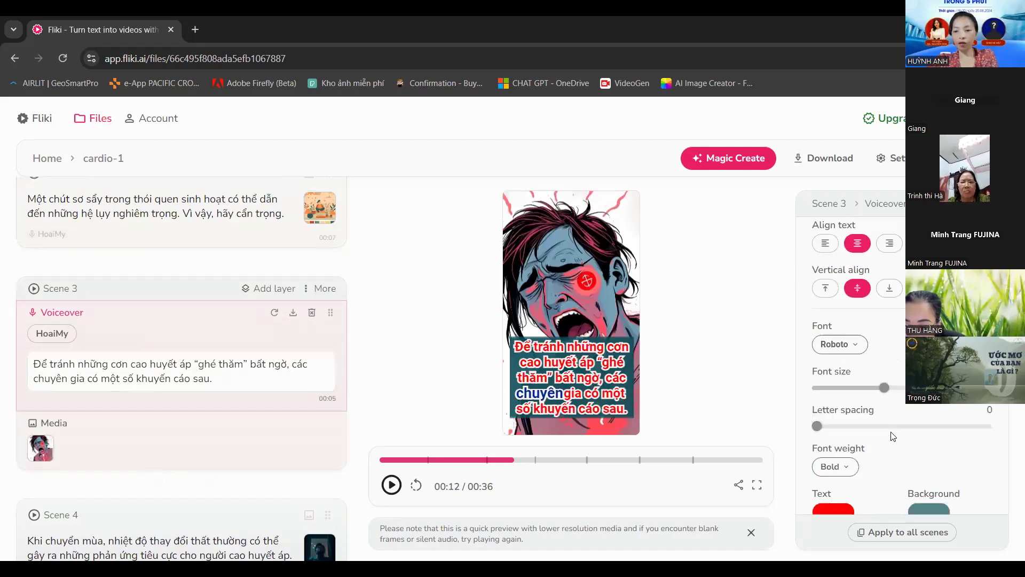
{"action": "left_click", "coordinate": [834, 466]}
{"action": "left_click", "coordinate": [840, 406]}
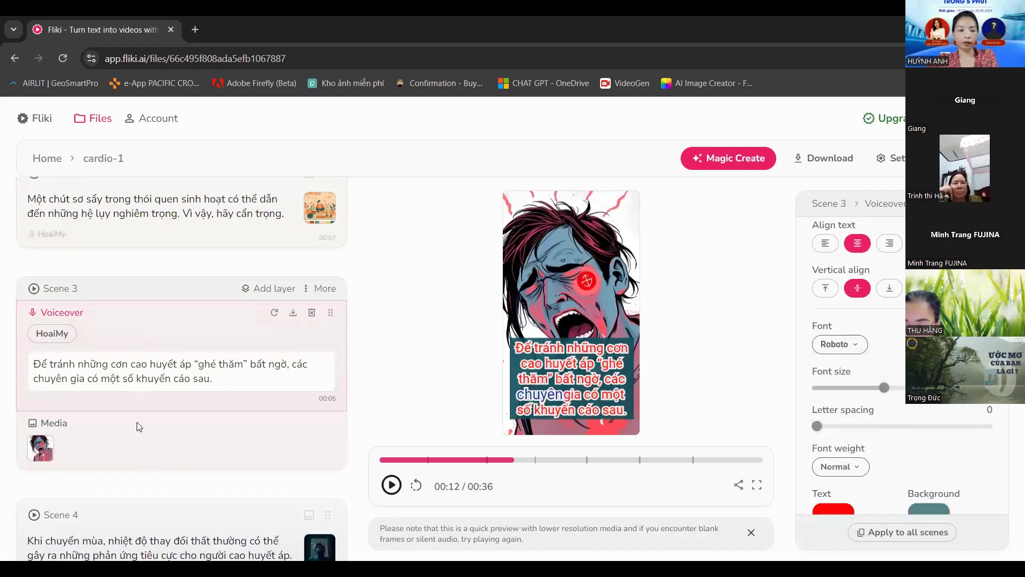
{"action": "scroll", "coordinate": [159, 342], "scroll_direction": "down", "scroll_amount": 4}
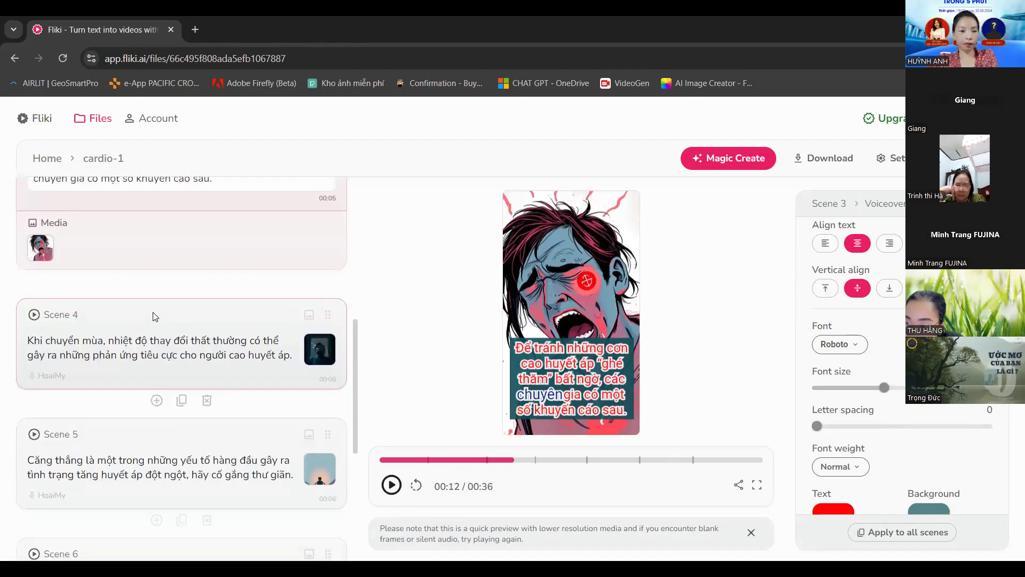
In Scene 4, set subtitle rotation from 5° to 0, weight Normal, and Top 53.
{"action": "left_click", "coordinate": [152, 319]}
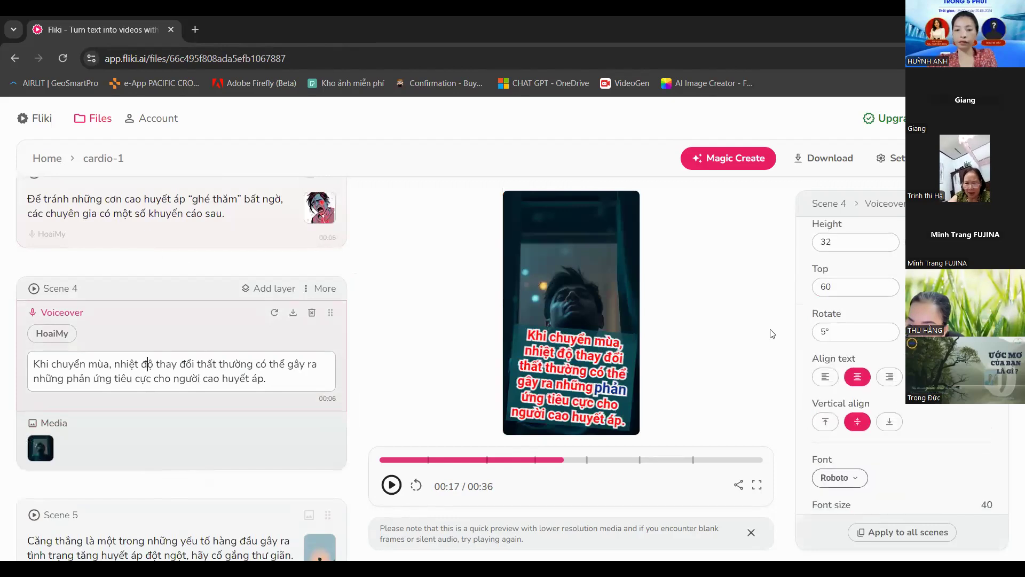
{"action": "triple_click", "coordinate": [854, 332]}
{"action": "type", "text": "0"}
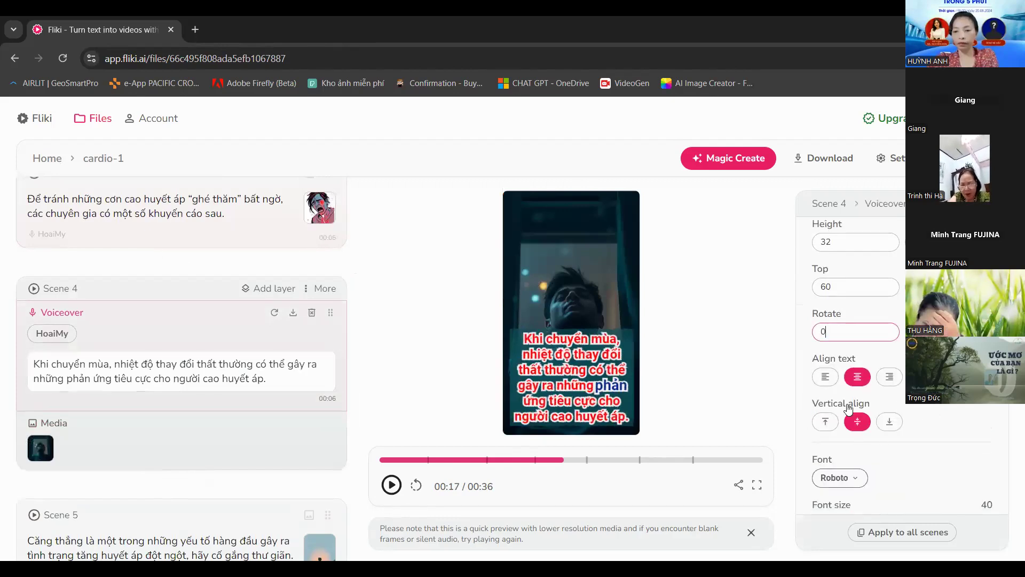
{"action": "scroll", "coordinate": [844, 353], "scroll_direction": "down", "scroll_amount": 4}
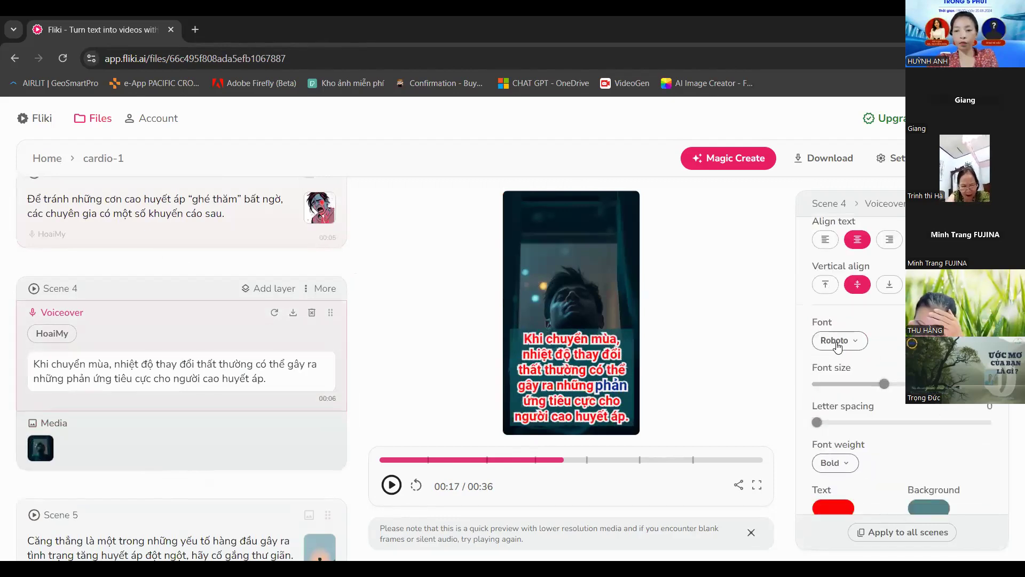
{"action": "left_click", "coordinate": [835, 399]}
{"action": "left_click", "coordinate": [832, 337]}
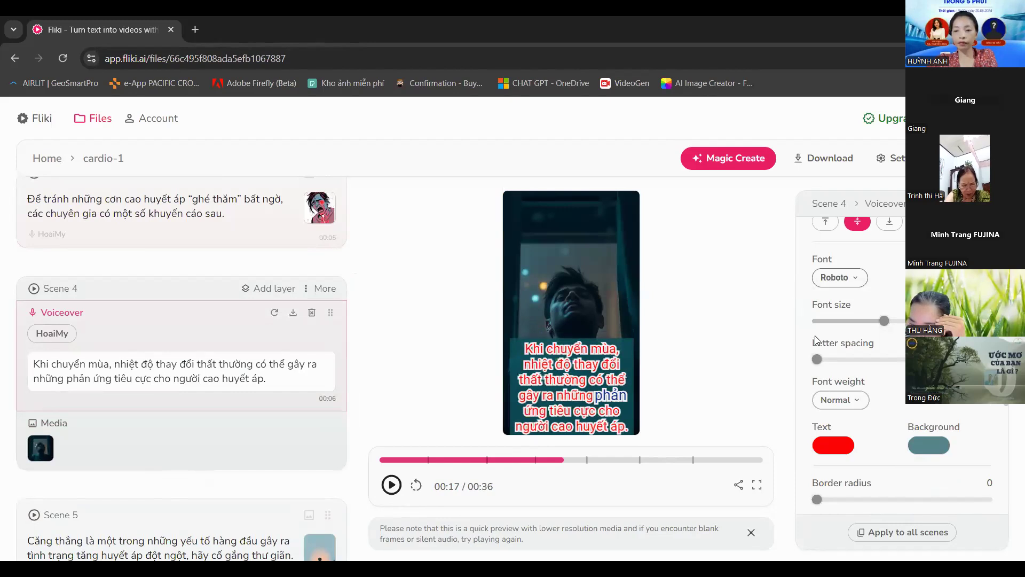
{"action": "scroll", "coordinate": [881, 356], "scroll_direction": "up", "scroll_amount": 2}
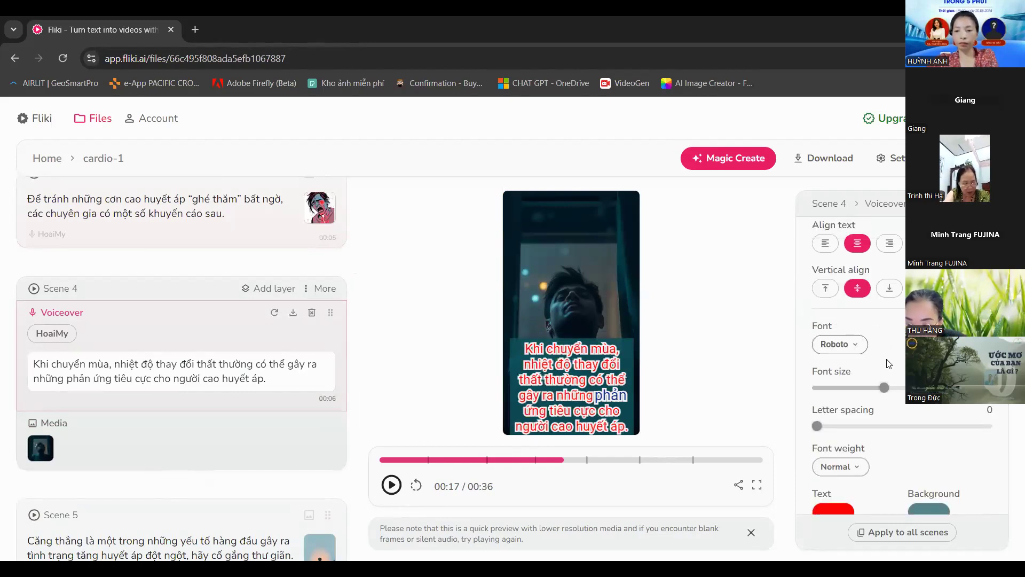
{"action": "scroll", "coordinate": [888, 363], "scroll_direction": "up", "scroll_amount": 1}
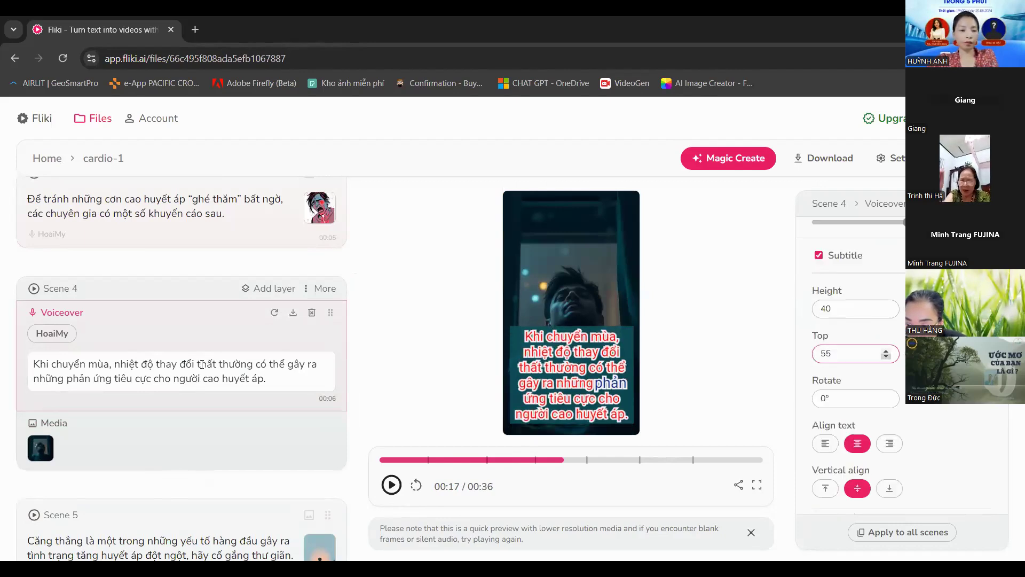
{"action": "key", "text": "Down"}
{"action": "key", "text": "Down"}
{"action": "scroll", "coordinate": [163, 299], "scroll_direction": "down", "scroll_amount": 2}
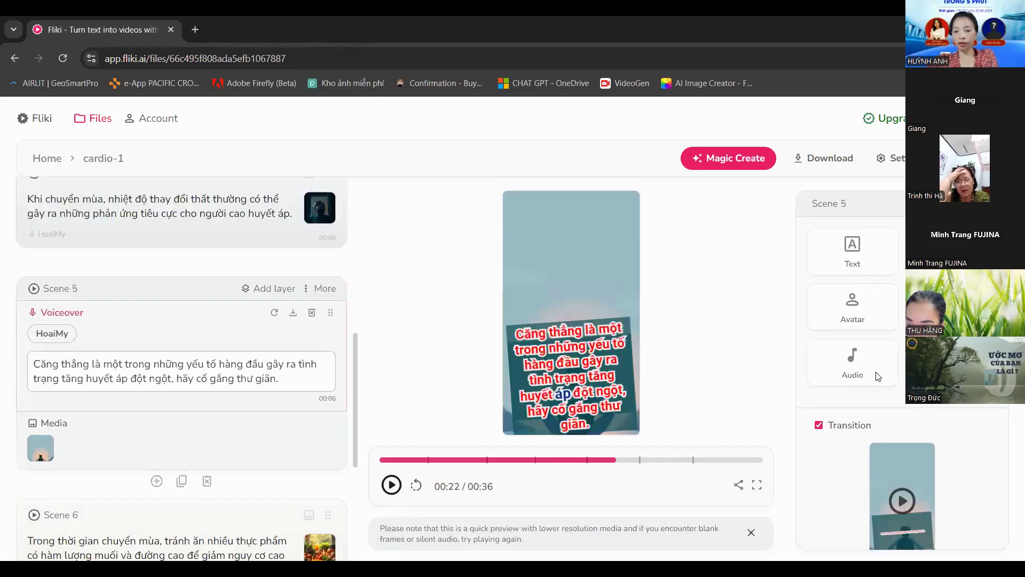
Set Scene 5's subtitle rotation to 0 and lower its Top value to raise it.
{"action": "scroll", "coordinate": [865, 395], "scroll_direction": "down", "scroll_amount": 2}
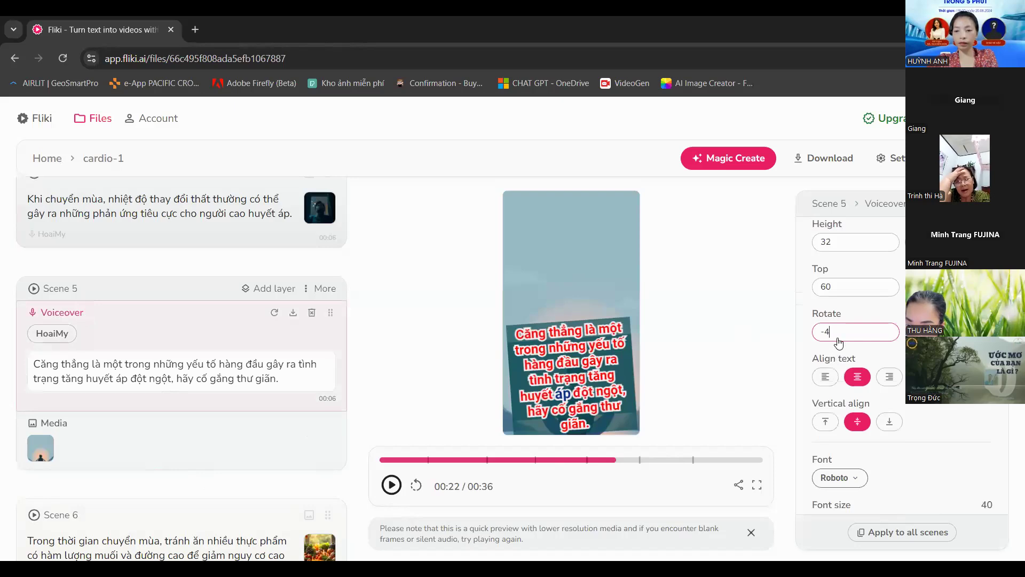
{"action": "key", "text": "BackSpace"}
{"action": "key", "text": "BackSpace"}
{"action": "type", "text": "0"}
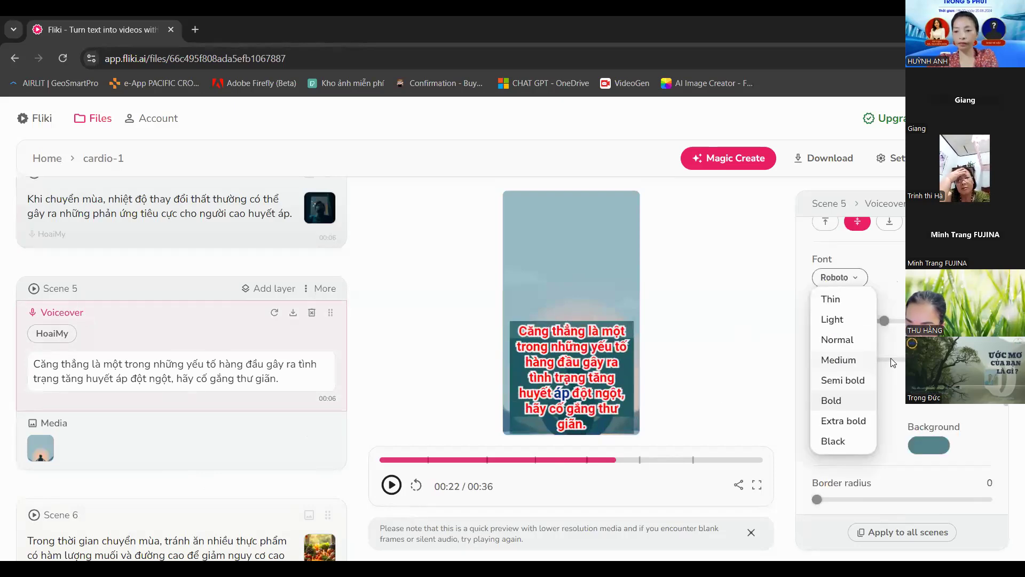
{"action": "left_click", "coordinate": [887, 358]}
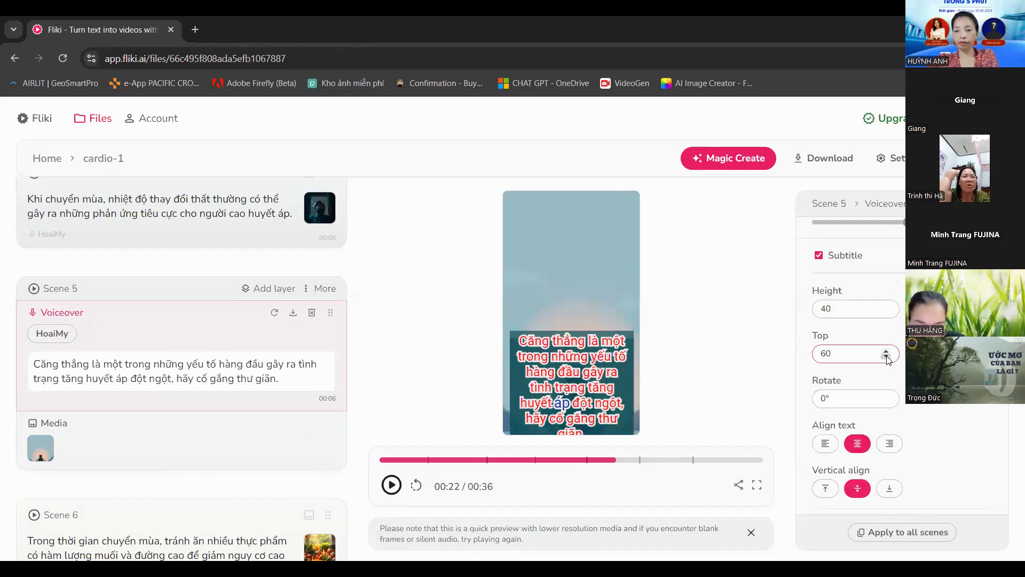
{"action": "left_click", "coordinate": [886, 356]}
{"action": "left_click", "coordinate": [887, 356]}
{"action": "left_click", "coordinate": [886, 356]}
{"action": "left_click", "coordinate": [886, 356]}
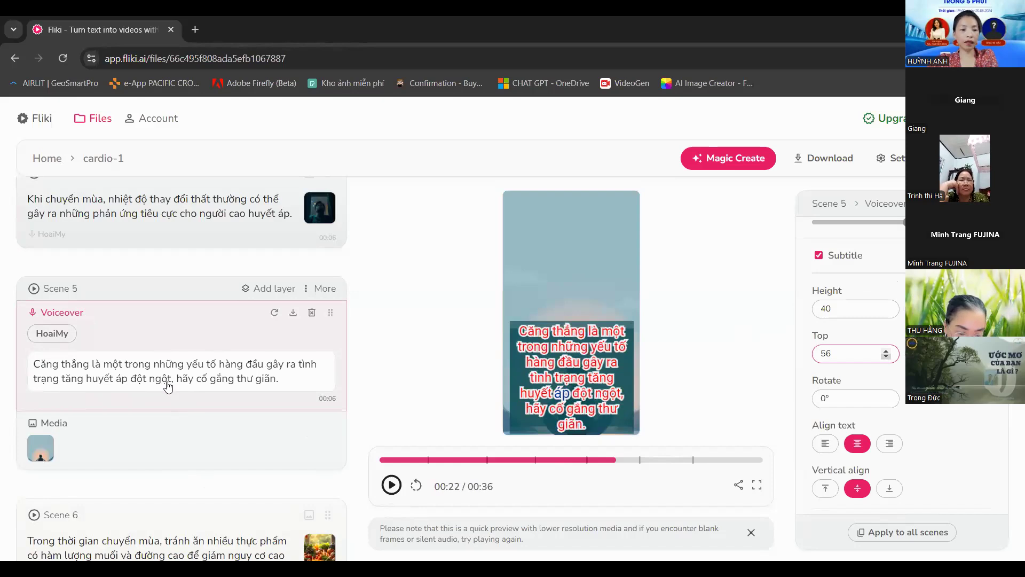
{"action": "scroll", "coordinate": [172, 336], "scroll_direction": "down", "scroll_amount": 2}
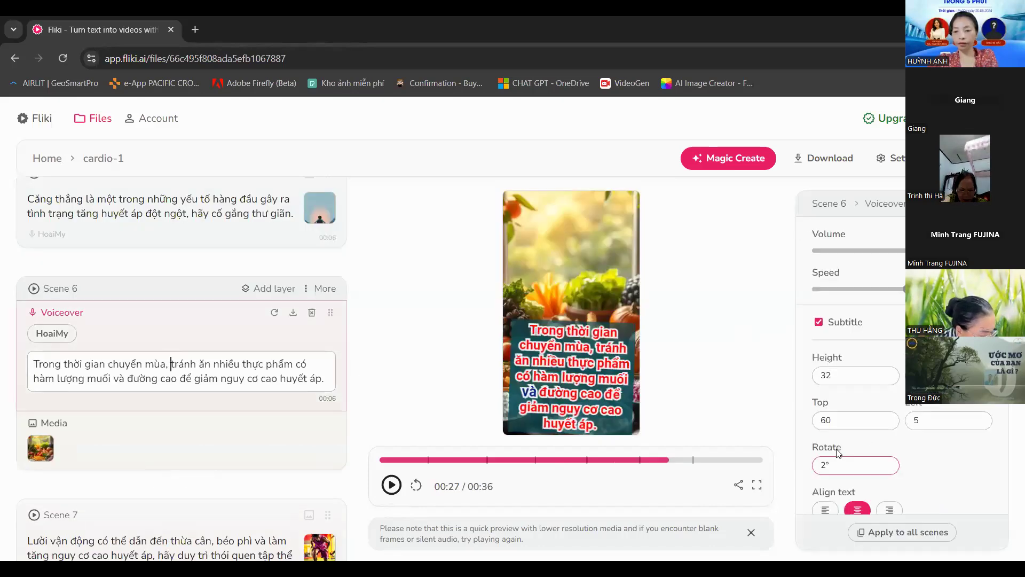
Give Scene 6's subtitle Normal font weight and a Top position of 49.
{"action": "scroll", "coordinate": [852, 399], "scroll_direction": "down", "scroll_amount": 4}
{"action": "scroll", "coordinate": [844, 419], "scroll_direction": "down", "scroll_amount": 1}
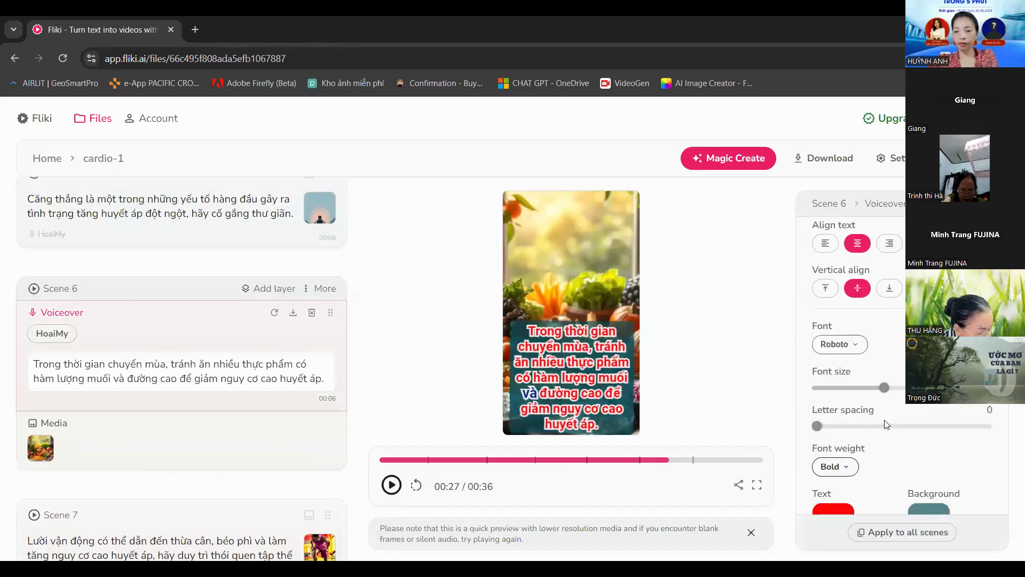
{"action": "left_click", "coordinate": [835, 466]}
{"action": "left_click", "coordinate": [865, 449]}
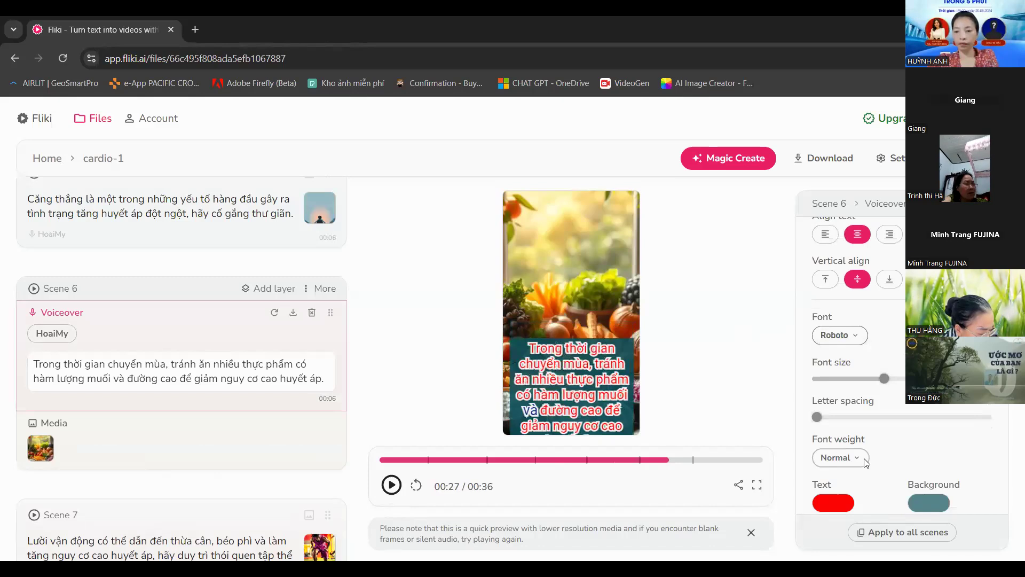
{"action": "scroll", "coordinate": [886, 294], "scroll_direction": "down", "scroll_amount": 3}
{"action": "scroll", "coordinate": [886, 293], "scroll_direction": "up", "scroll_amount": 6}
{"action": "left_click", "coordinate": [886, 292]}
{"action": "key", "text": "Down"}
{"action": "key", "text": "Down"}
{"action": "key", "text": "Down"}
{"action": "key", "text": "Down"}
{"action": "key", "text": "Down"}
{"action": "key", "text": "Down"}
{"action": "key", "text": "Down"}
{"action": "key", "text": "Down"}
{"action": "key", "text": "Down"}
{"action": "key", "text": "Down"}
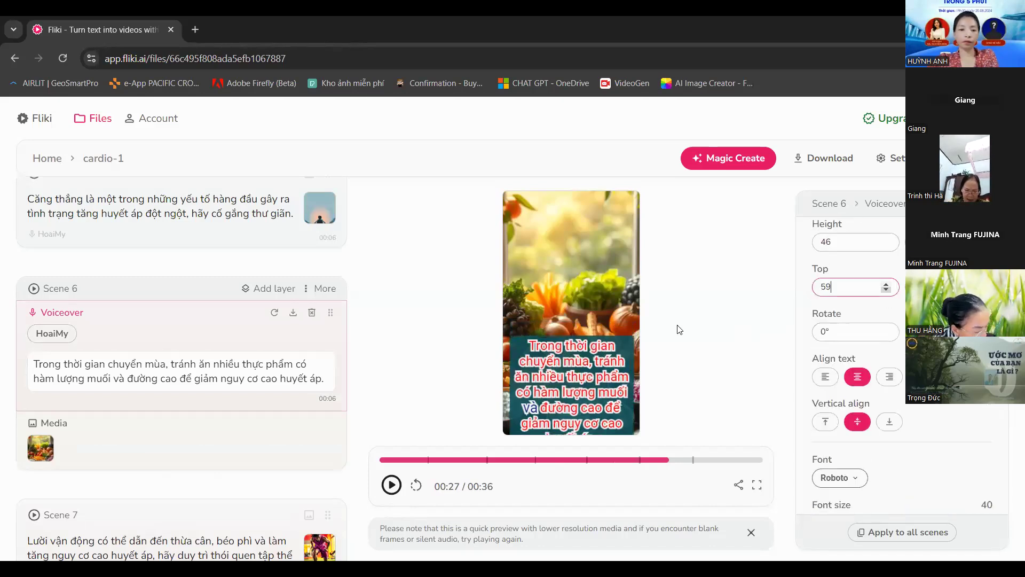
{"action": "scroll", "coordinate": [178, 391], "scroll_direction": "down", "scroll_amount": 2}
{"action": "left_click", "coordinate": [178, 387]}
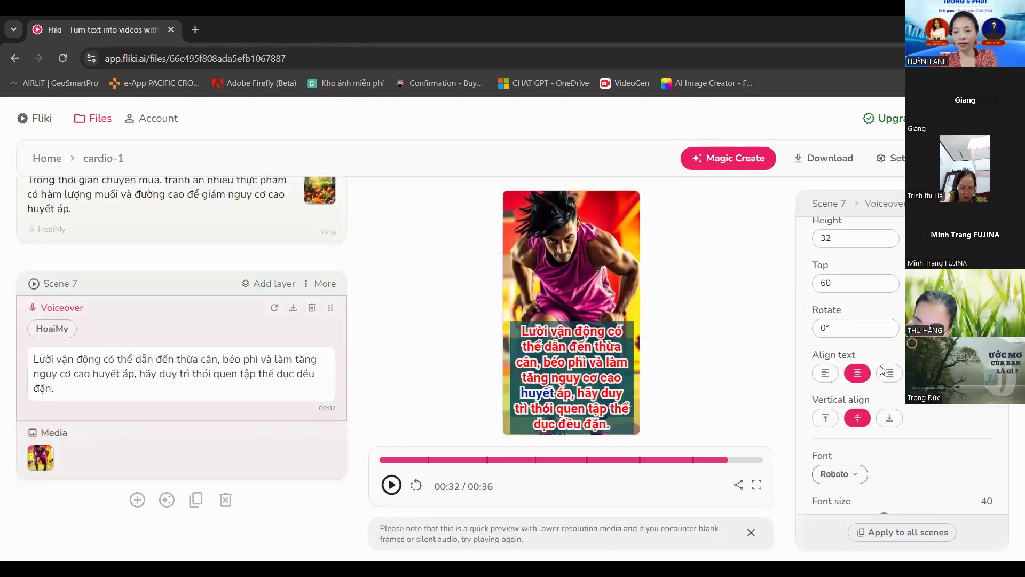
Set Scene 7's subtitle font weight to Medium.
{"action": "scroll", "coordinate": [879, 425], "scroll_direction": "down", "scroll_amount": 3}
{"action": "scroll", "coordinate": [878, 425], "scroll_direction": "down", "scroll_amount": 2}
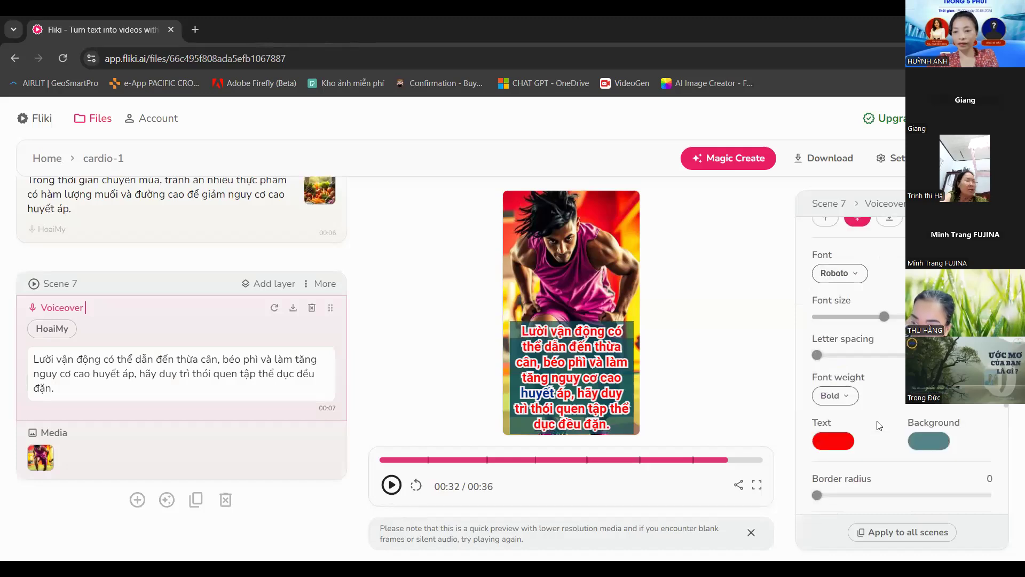
{"action": "scroll", "coordinate": [855, 435], "scroll_direction": "up", "scroll_amount": 5}
{"action": "scroll", "coordinate": [849, 457], "scroll_direction": "down", "scroll_amount": 3}
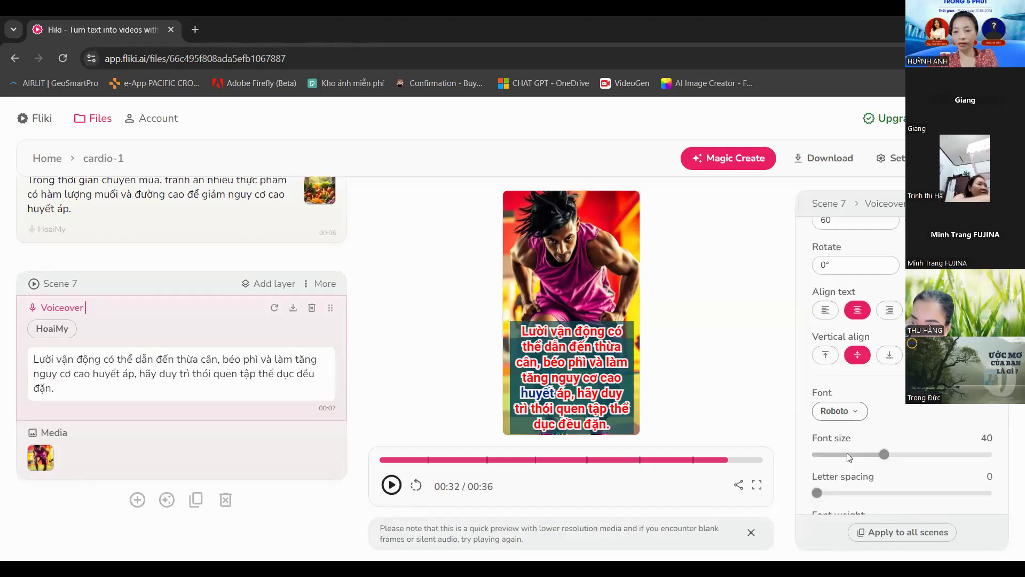
{"action": "scroll", "coordinate": [837, 356], "scroll_direction": "down", "scroll_amount": 5}
{"action": "scroll", "coordinate": [851, 381], "scroll_direction": "down", "scroll_amount": 3}
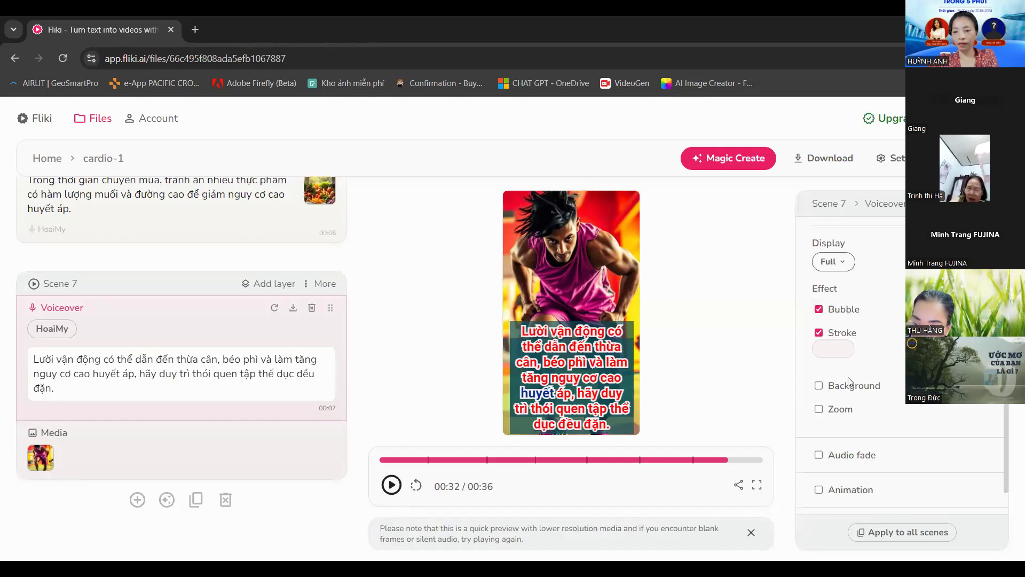
{"action": "scroll", "coordinate": [849, 381], "scroll_direction": "up", "scroll_amount": 5}
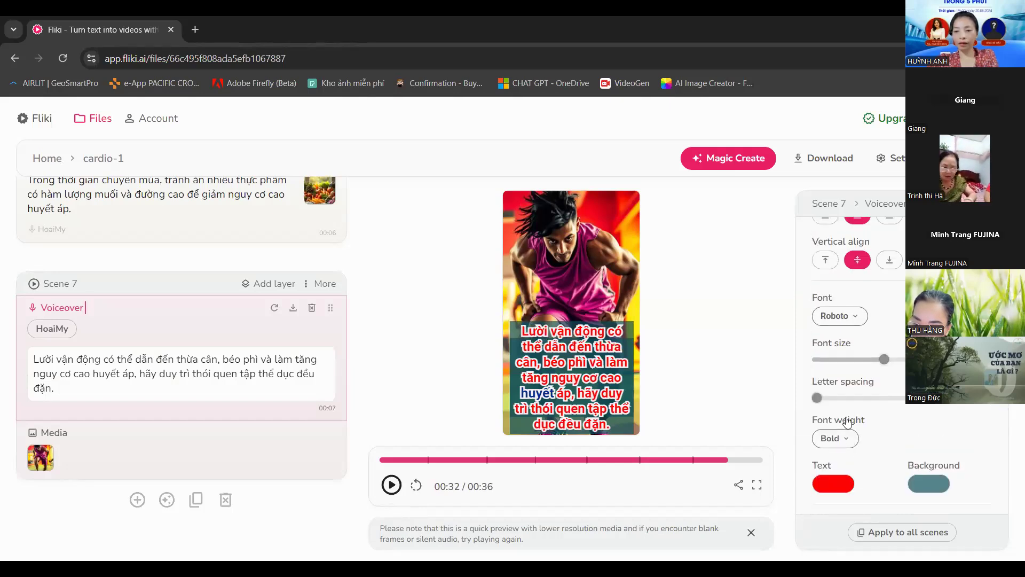
{"action": "left_click", "coordinate": [835, 438]}
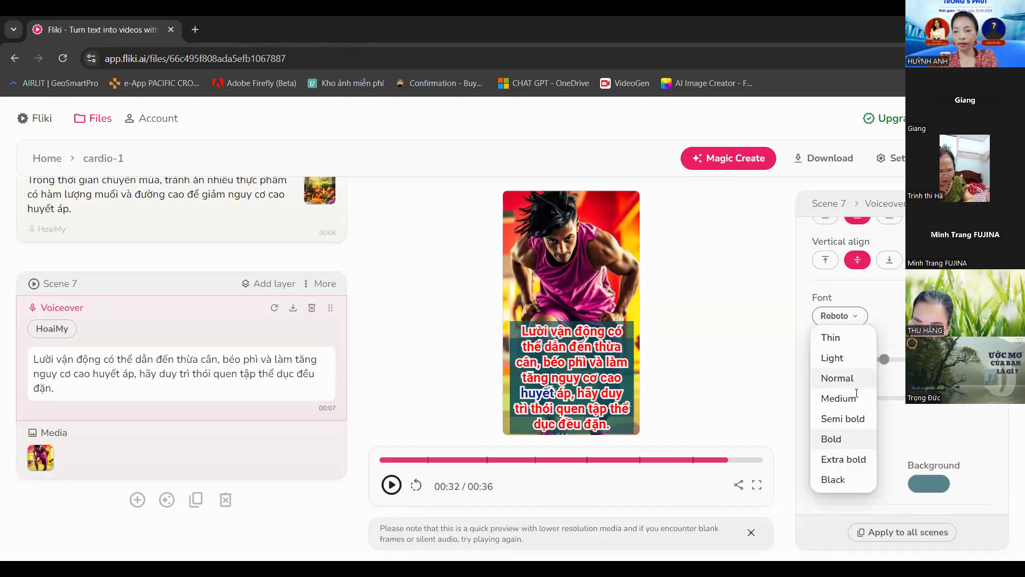
{"action": "left_click", "coordinate": [856, 397]}
Step Scene 7's subtitle Top down to 49 and play the preview to check it.
{"action": "left_click", "coordinate": [884, 397]}
{"action": "left_click", "coordinate": [885, 396]}
{"action": "left_click", "coordinate": [885, 397]}
{"action": "left_click", "coordinate": [885, 397]}
{"action": "left_click", "coordinate": [885, 397]}
{"action": "left_click", "coordinate": [886, 396]}
{"action": "left_click", "coordinate": [885, 397]}
{"action": "left_click", "coordinate": [886, 396]}
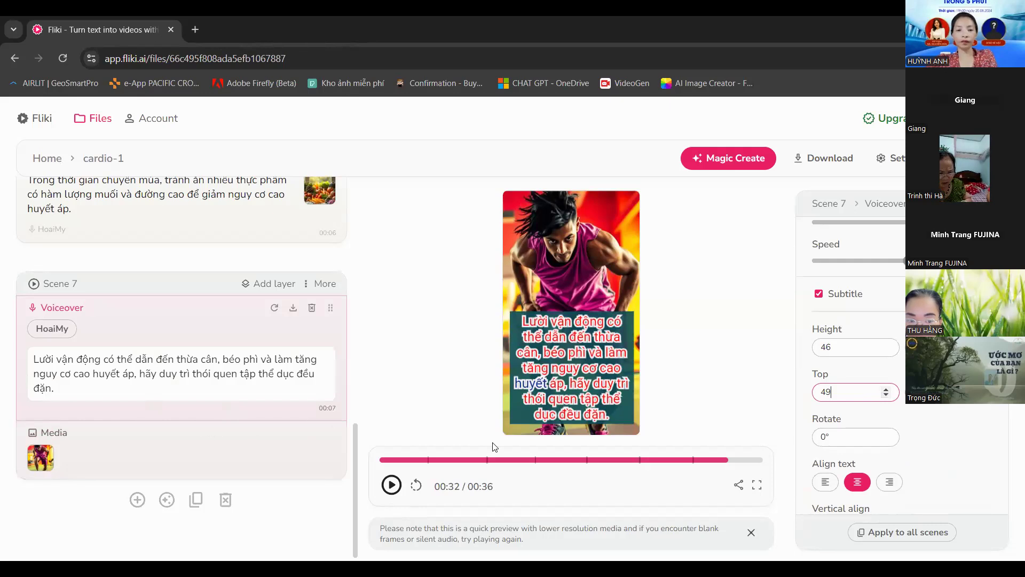
{"action": "left_click", "coordinate": [391, 487]}
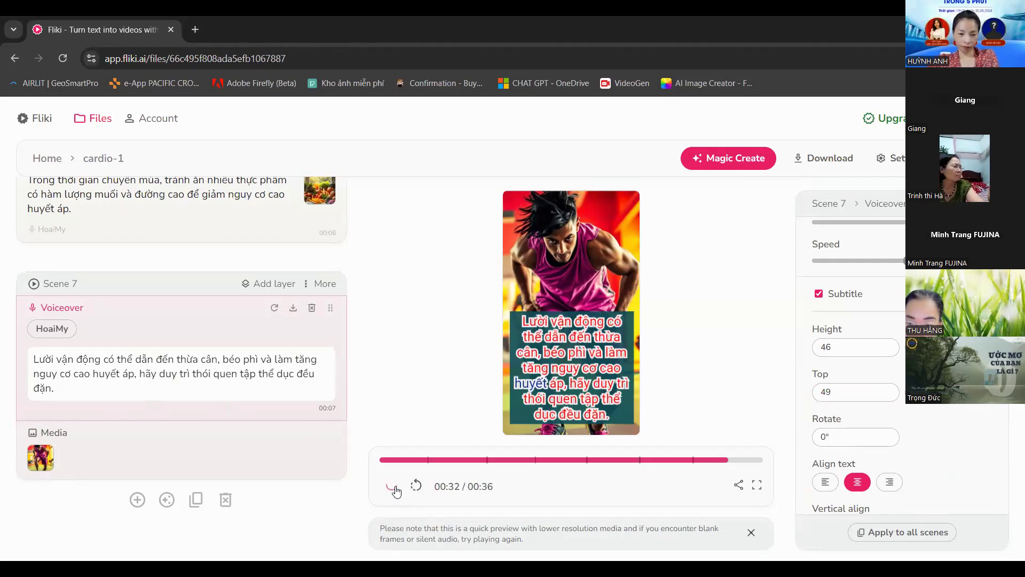
Rewind the preview to 00:00 and play the full 36-second video through.
{"action": "left_click", "coordinate": [696, 460]}
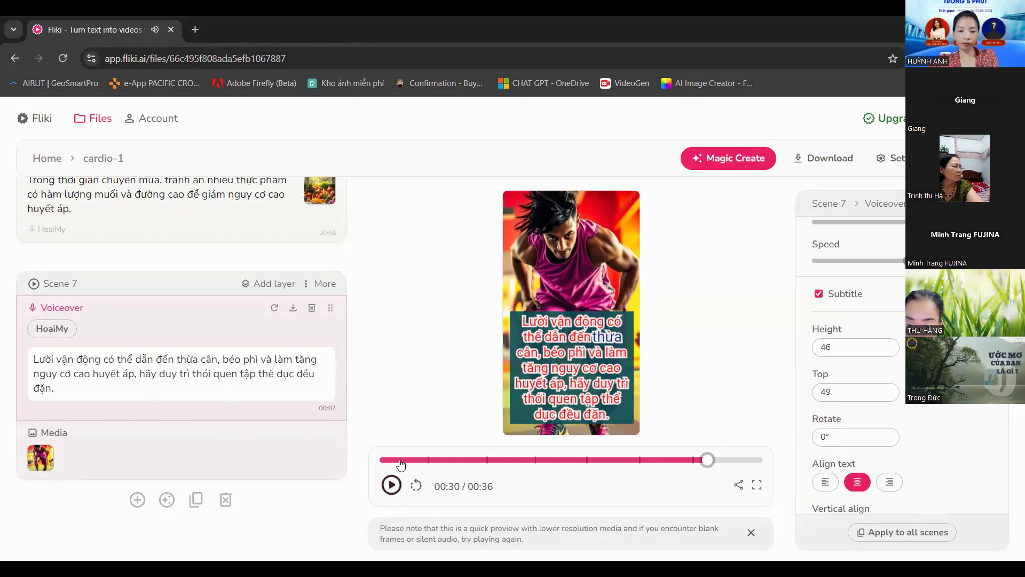
{"action": "left_click", "coordinate": [381, 460]}
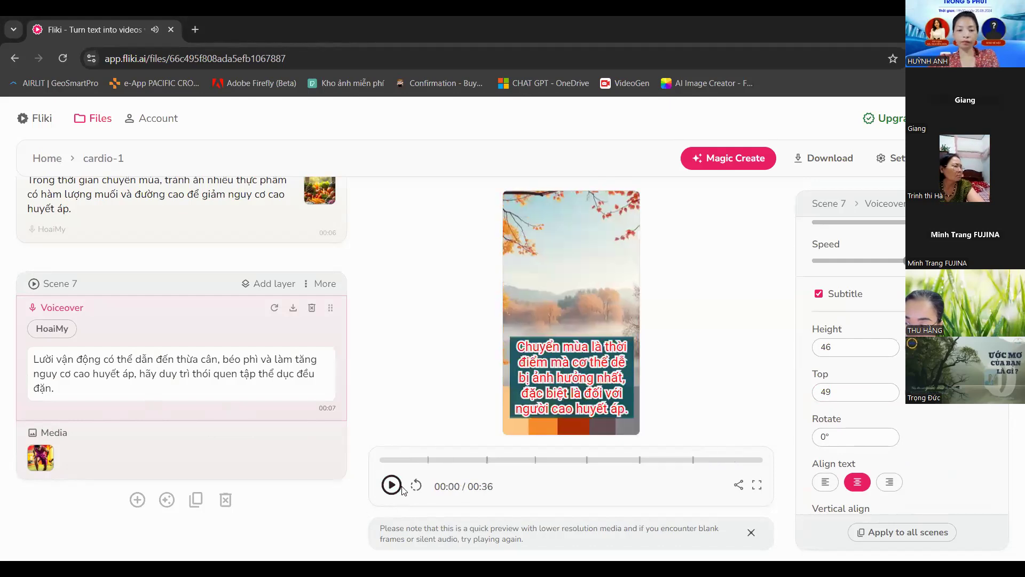
{"action": "left_click", "coordinate": [400, 487]}
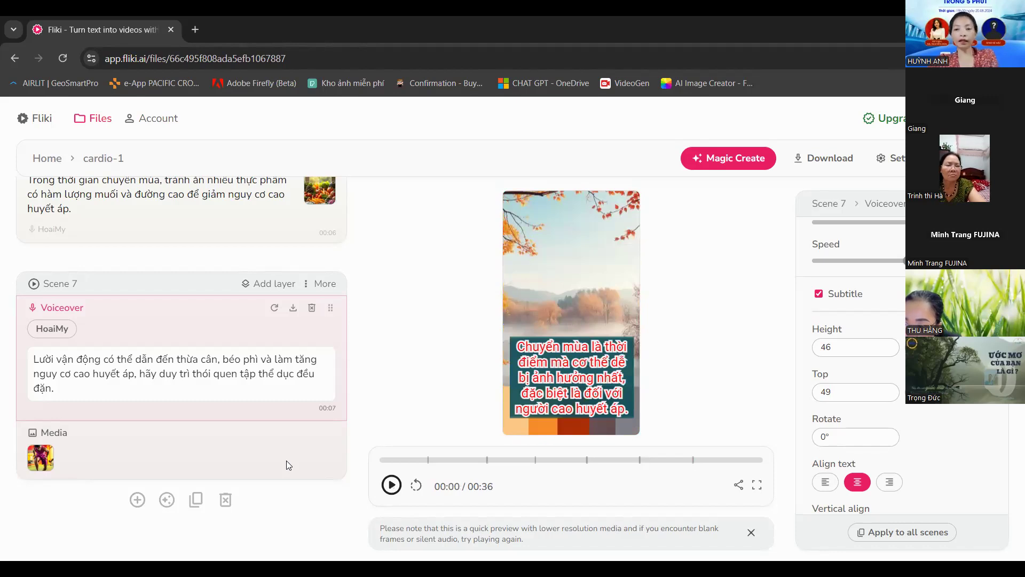
{"action": "scroll", "coordinate": [225, 404], "scroll_direction": "up", "scroll_amount": 15}
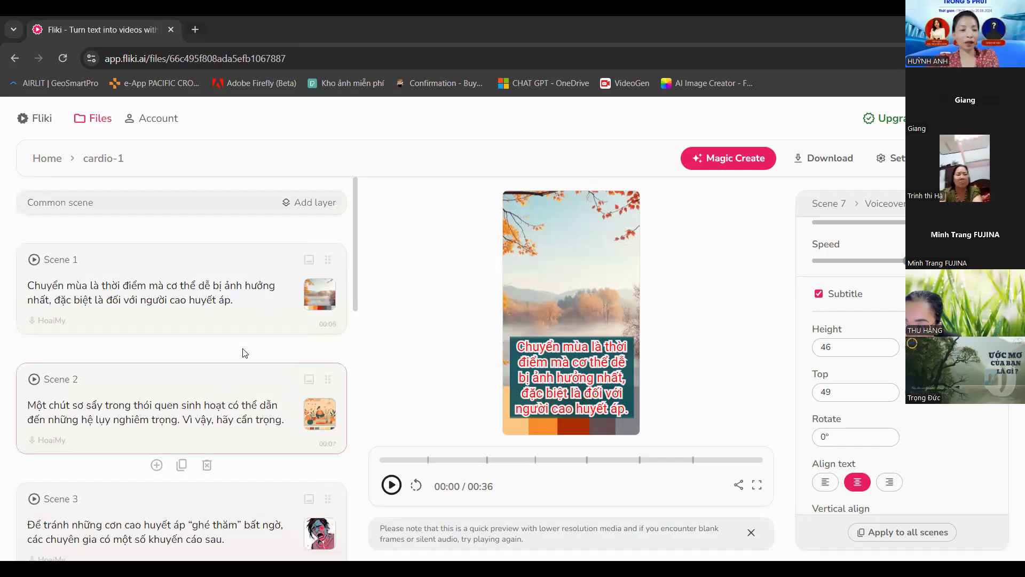
Duplicate Scene 1.
{"action": "left_click", "coordinate": [216, 263]}
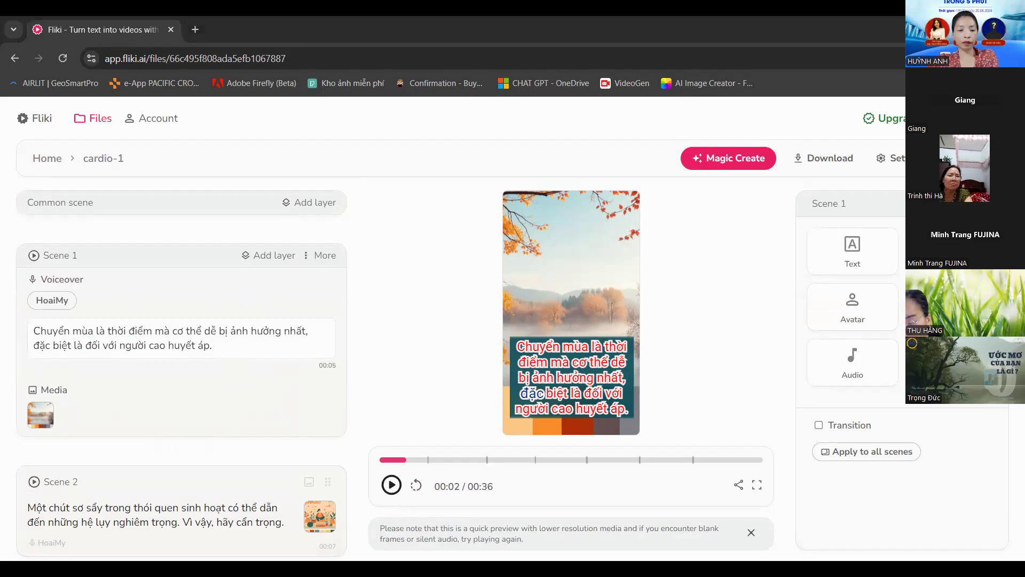
{"action": "left_click", "coordinate": [233, 244]}
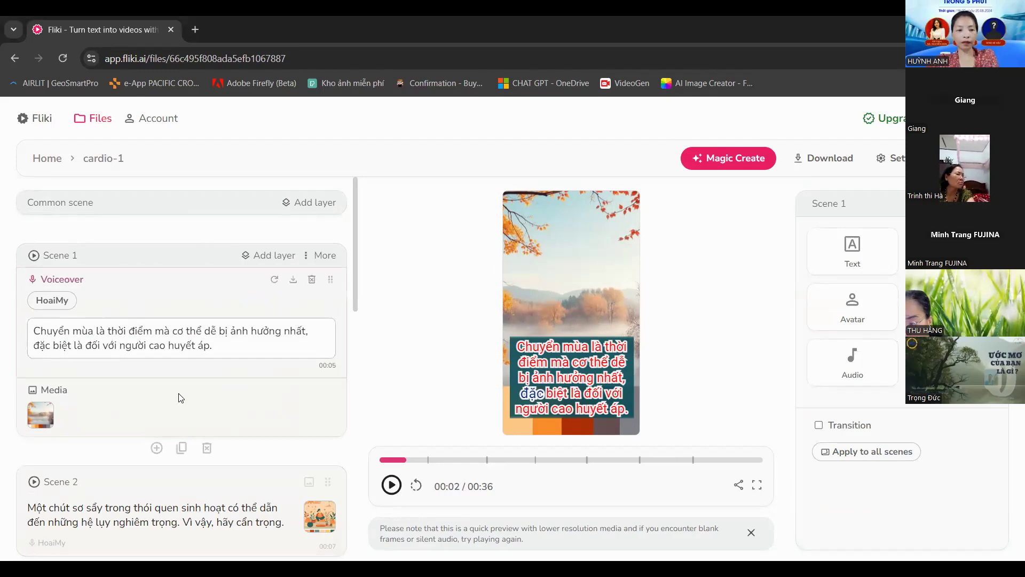
{"action": "left_click", "coordinate": [182, 451]}
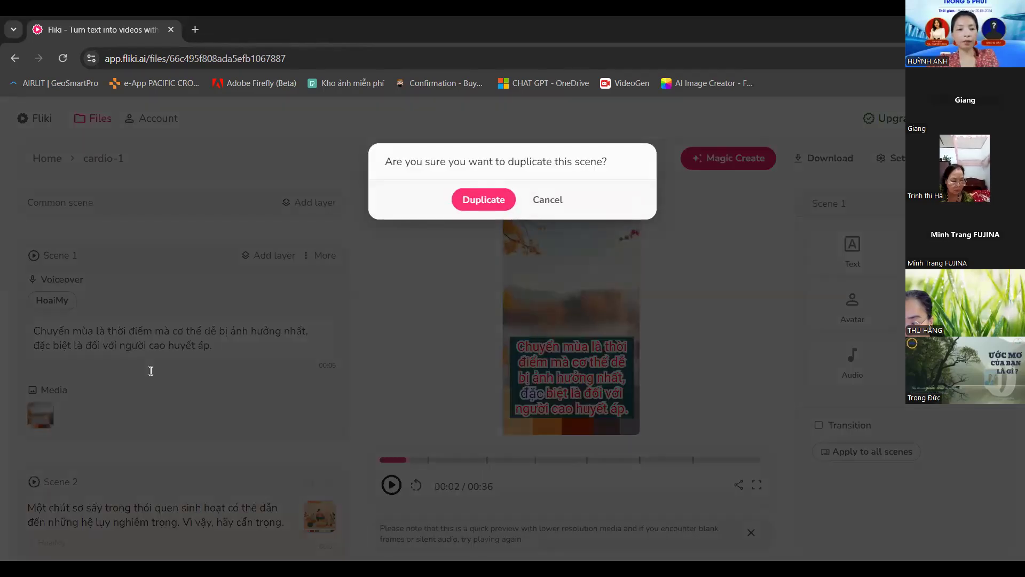
{"action": "key", "text": "Return"}
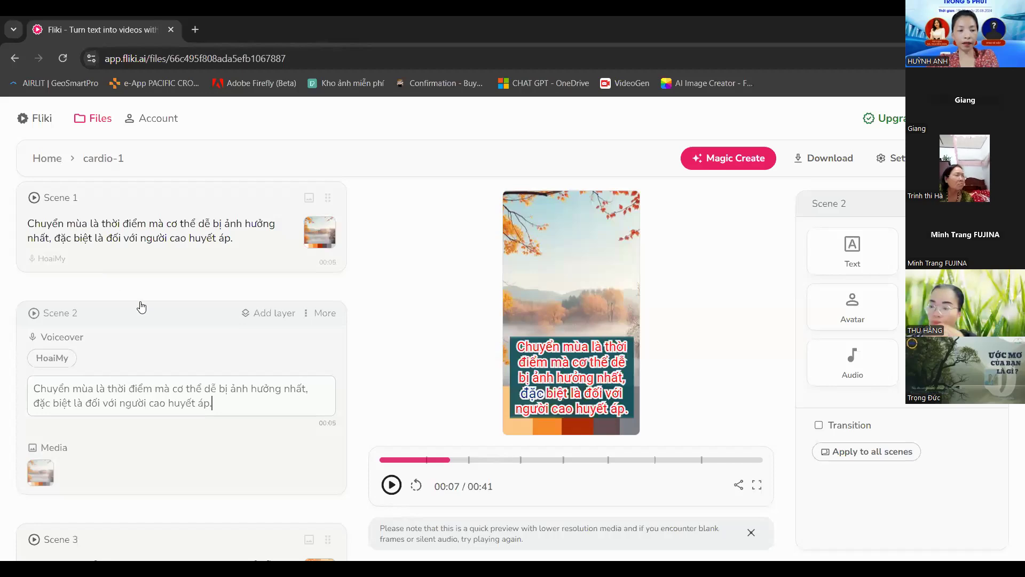
Replace Scene 1's voiceover text with '4 ĐIỀU NGƯỜI CAO HUYẾT ÁP CẦN TRÁNH KHI CHUYỂN MÙA'.
{"action": "scroll", "coordinate": [142, 307], "scroll_direction": "up", "scroll_amount": 1}
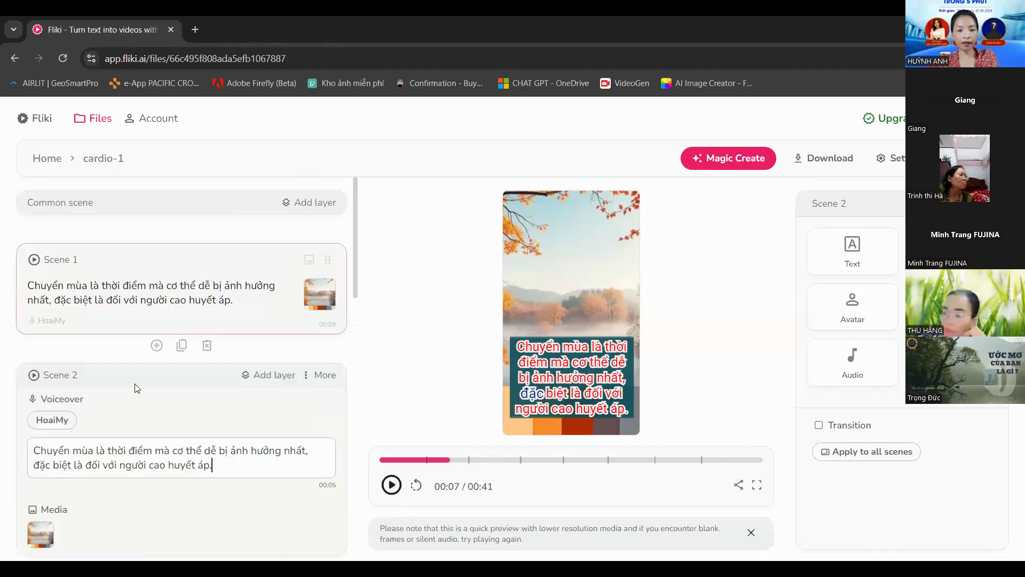
{"action": "left_click", "coordinate": [244, 303]}
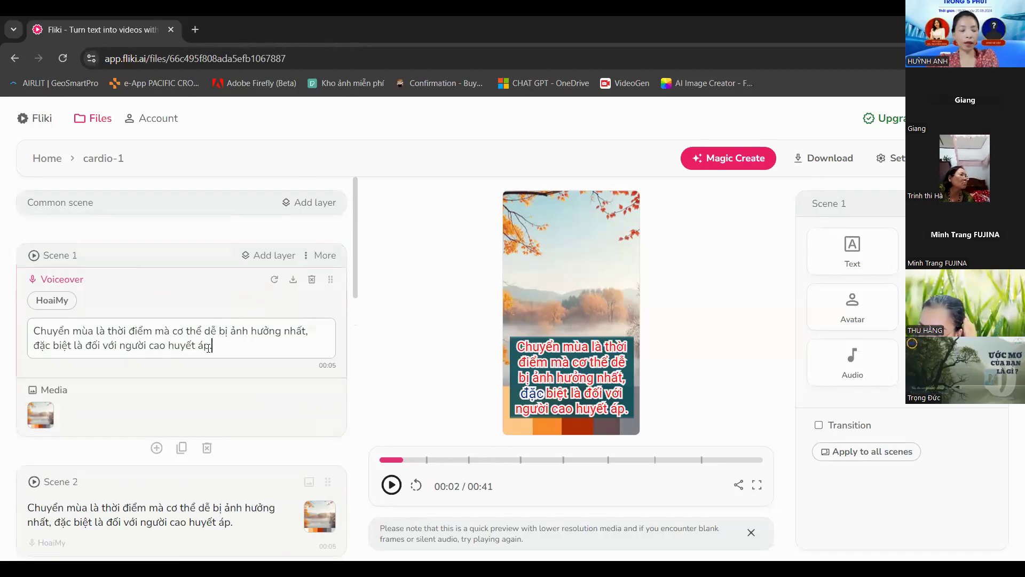
{"action": "key", "text": "ctrl+shift+Left"}
{"action": "key", "text": "ctrl+shift+Left"}
{"action": "key", "text": "ctrl+a"}
{"action": "type", "text": "4 ĐIỀU NGƯỜI CAO HUYẾT ÁP CẦN TRÁNH KHI CHUYỂN MÙA"}
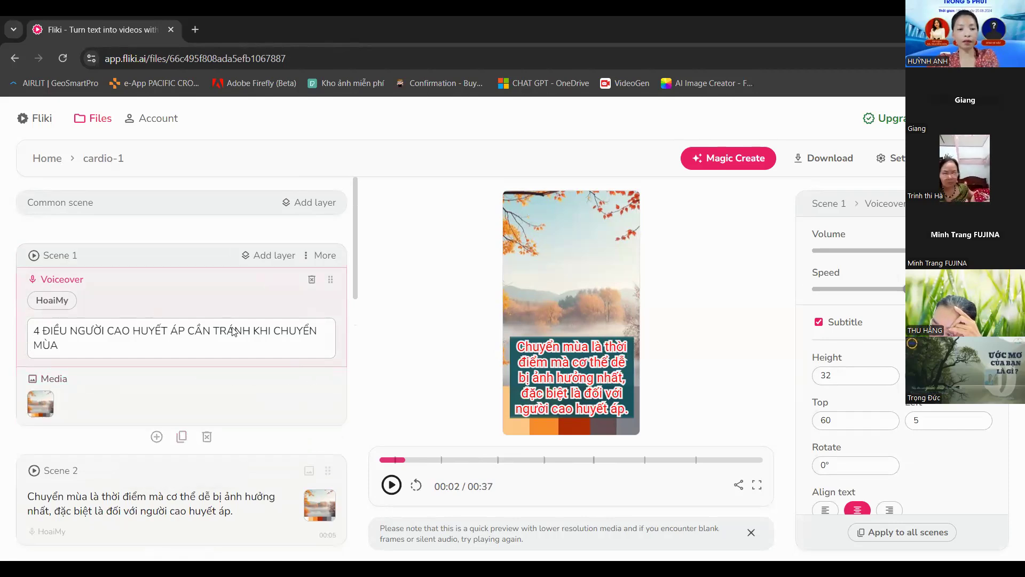
Set Scene 1's media to the stock image of a blood pressure check at a health post.
{"action": "left_click", "coordinate": [42, 399]}
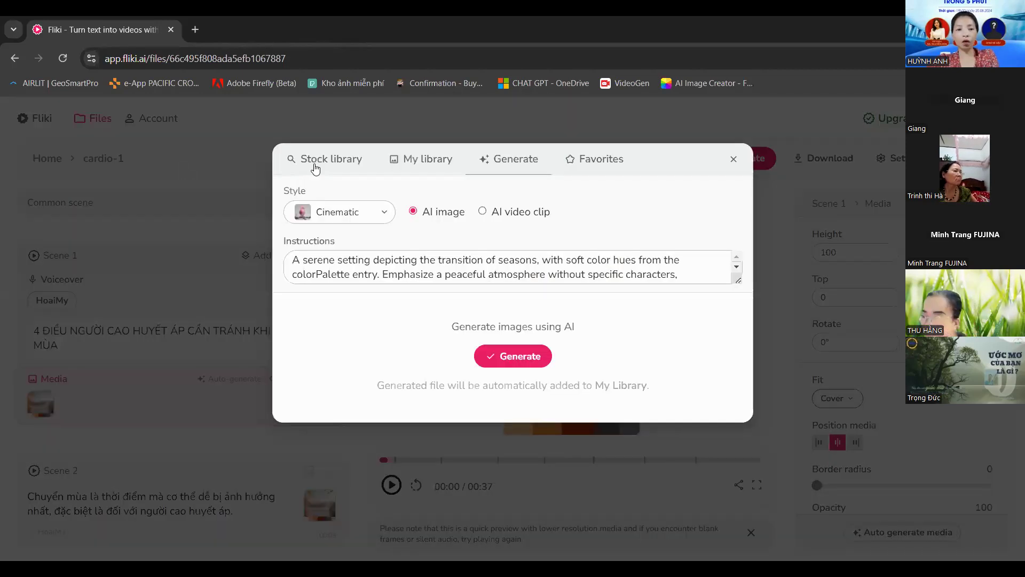
{"action": "left_click", "coordinate": [332, 163]}
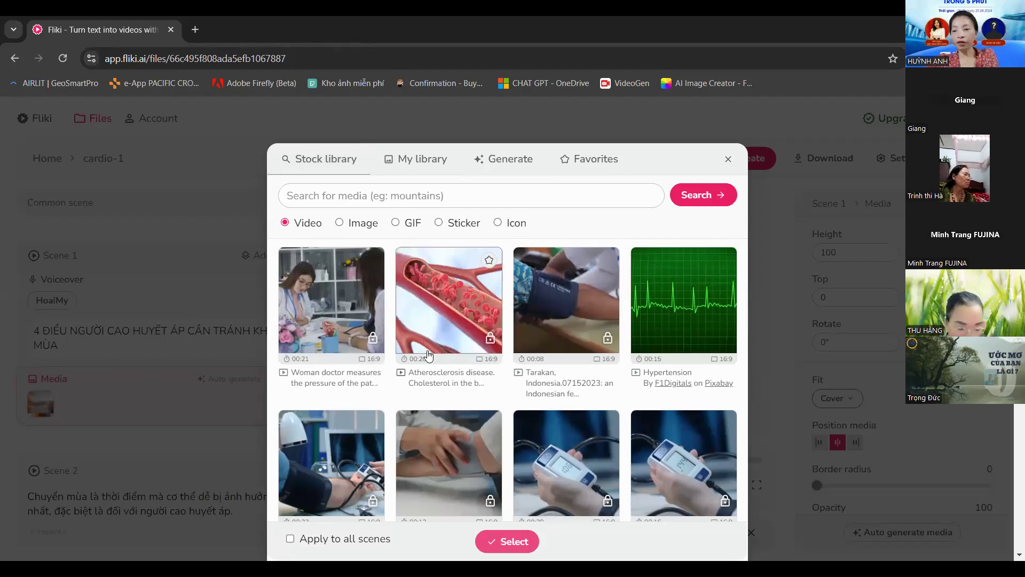
{"action": "scroll", "coordinate": [418, 350], "scroll_direction": "down", "scroll_amount": 4}
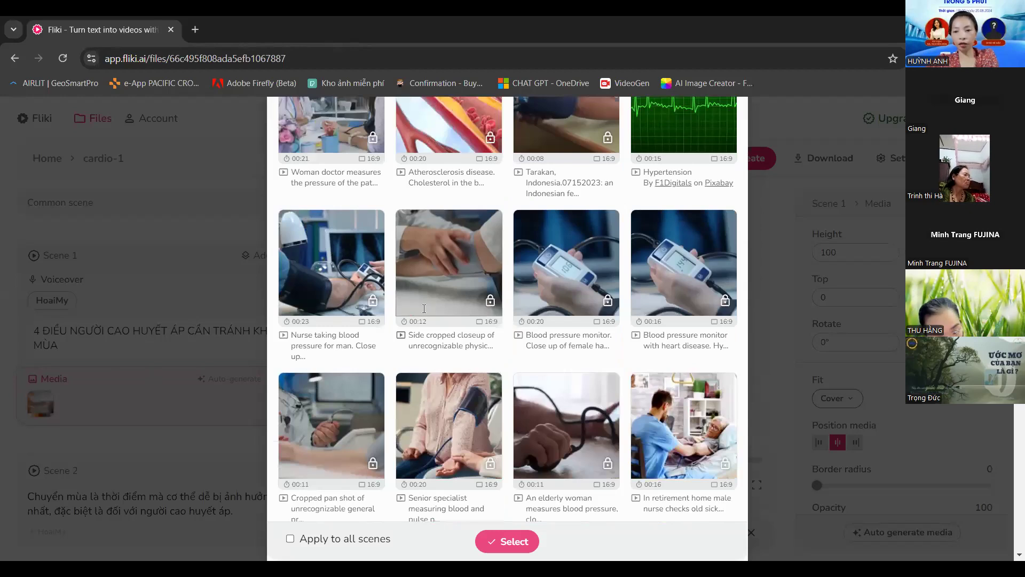
{"action": "scroll", "coordinate": [671, 235], "scroll_direction": "down", "scroll_amount": 4}
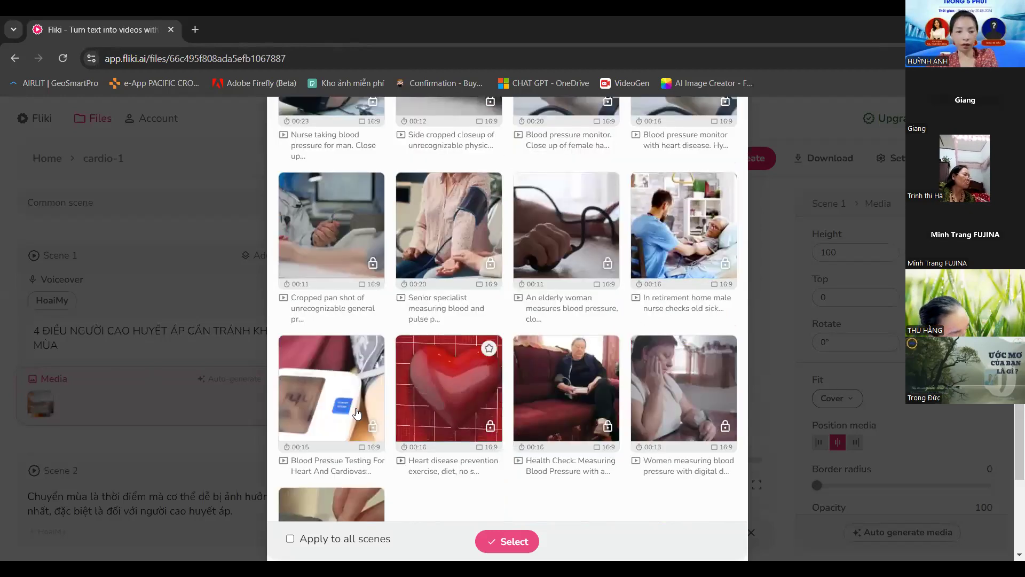
{"action": "scroll", "coordinate": [338, 415], "scroll_direction": "down", "scroll_amount": 2}
{"action": "scroll", "coordinate": [501, 499], "scroll_direction": "down", "scroll_amount": 1}
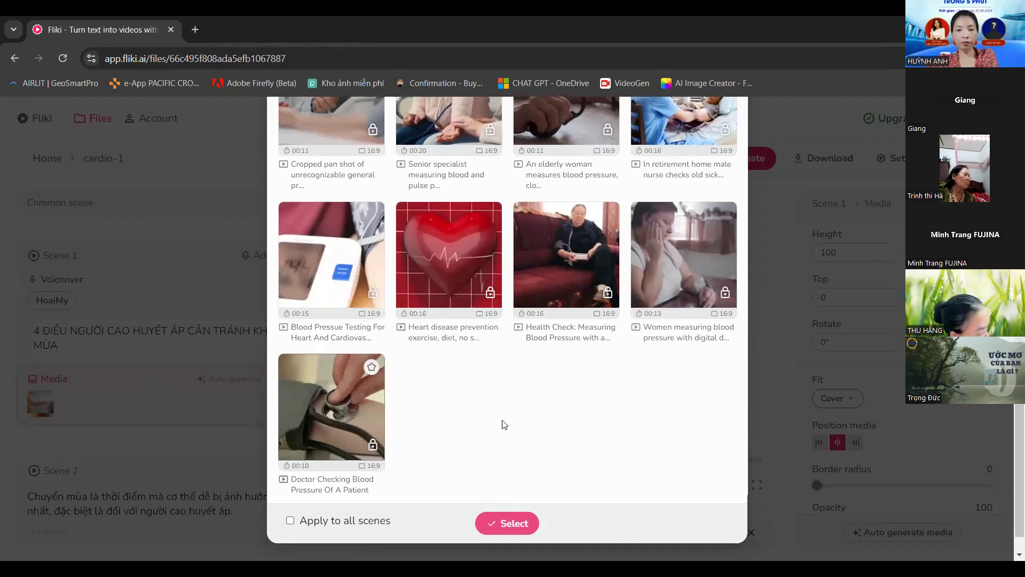
{"action": "scroll", "coordinate": [394, 237], "scroll_direction": "up", "scroll_amount": 10}
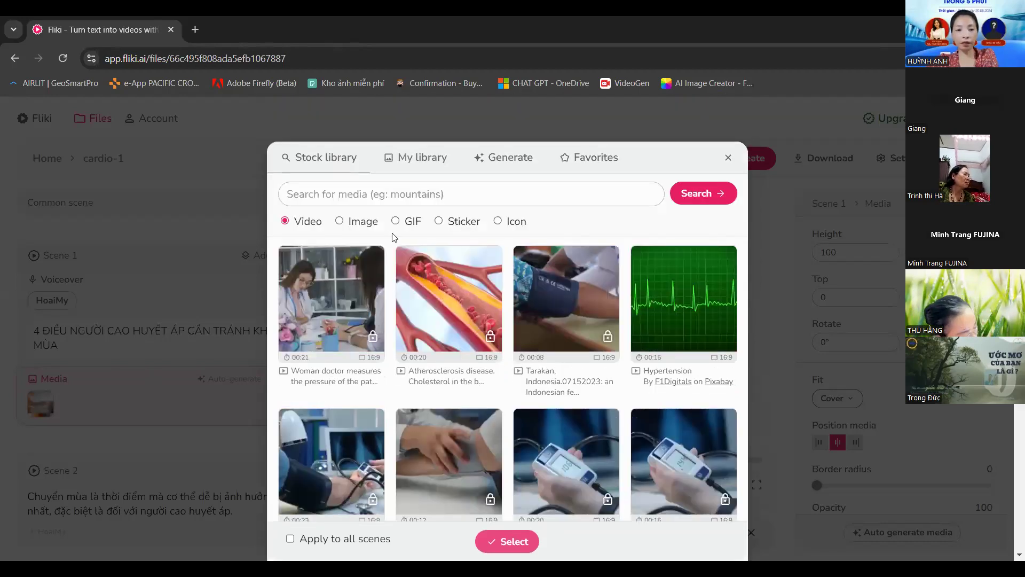
{"action": "left_click", "coordinate": [339, 223]}
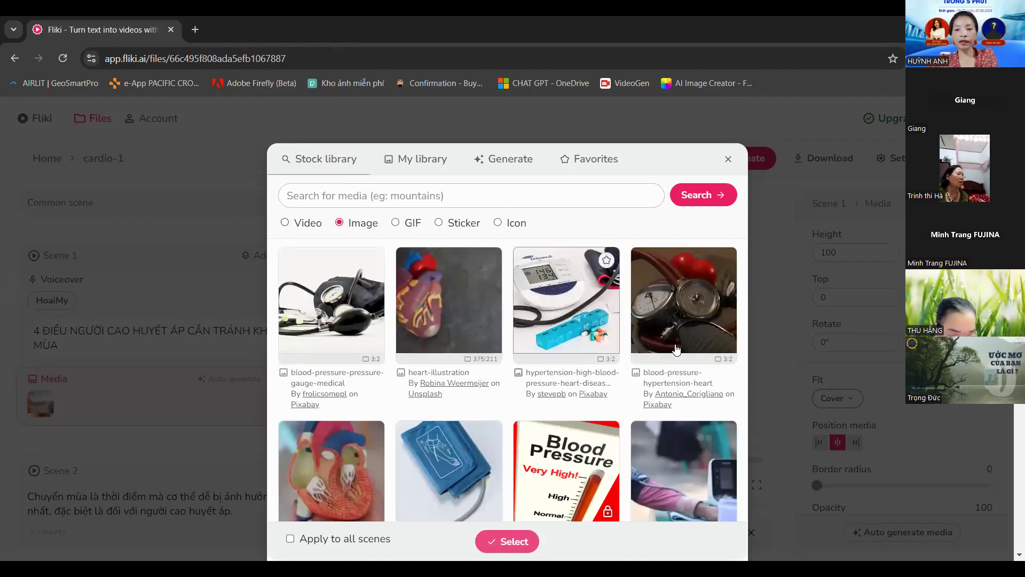
{"action": "scroll", "coordinate": [694, 349], "scroll_direction": "down", "scroll_amount": 3}
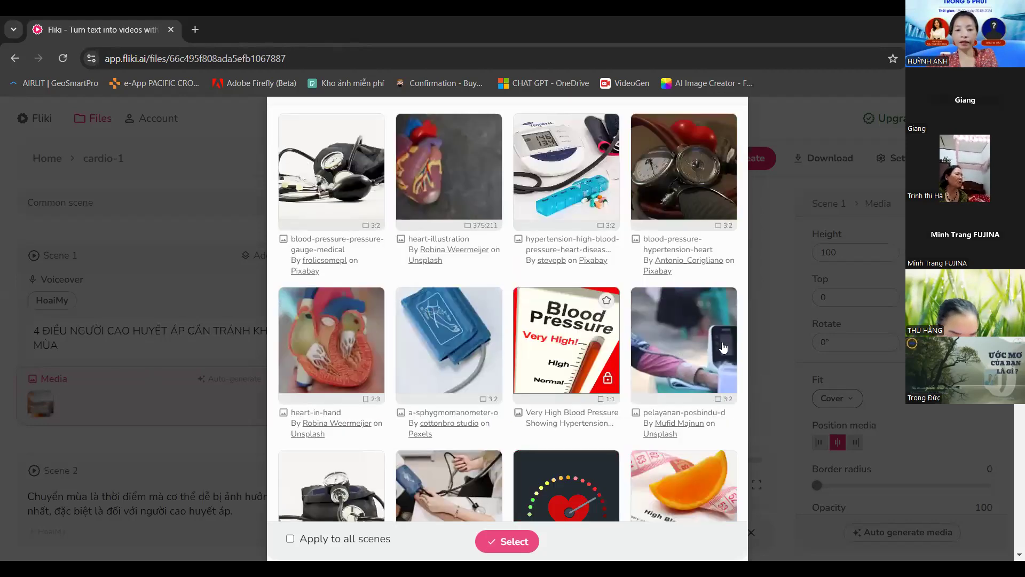
{"action": "left_click", "coordinate": [684, 343]}
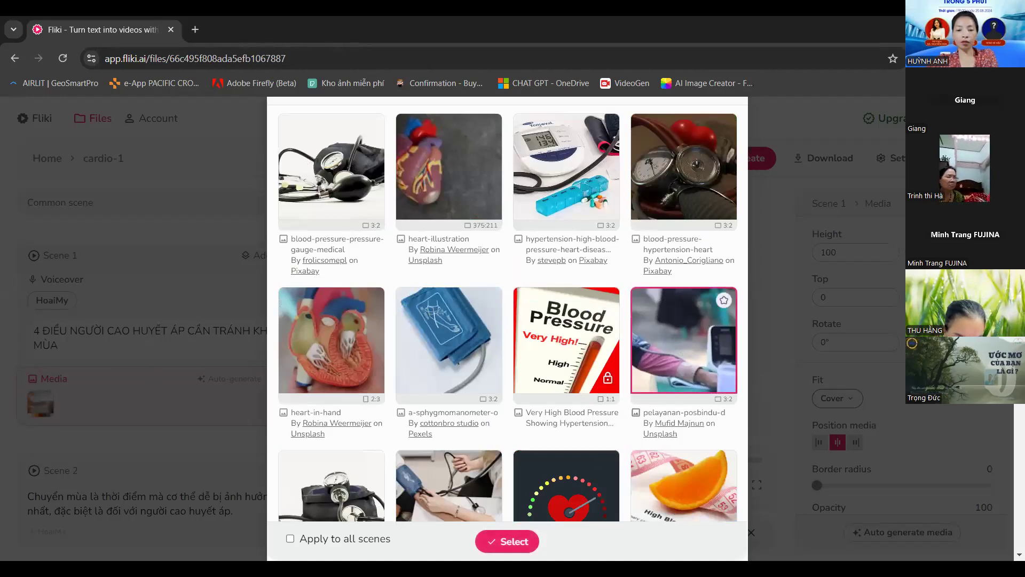
{"action": "left_click", "coordinate": [506, 542]}
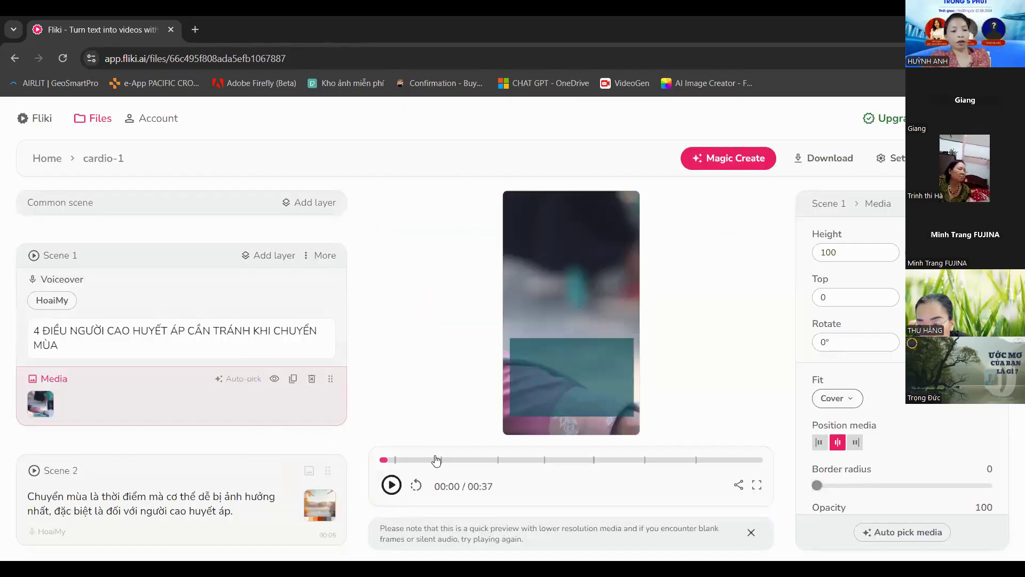
Open and close Scene 2's media chooser without changes, then open Scene 3's media picker.
{"action": "scroll", "coordinate": [99, 421], "scroll_direction": "down", "scroll_amount": 2}
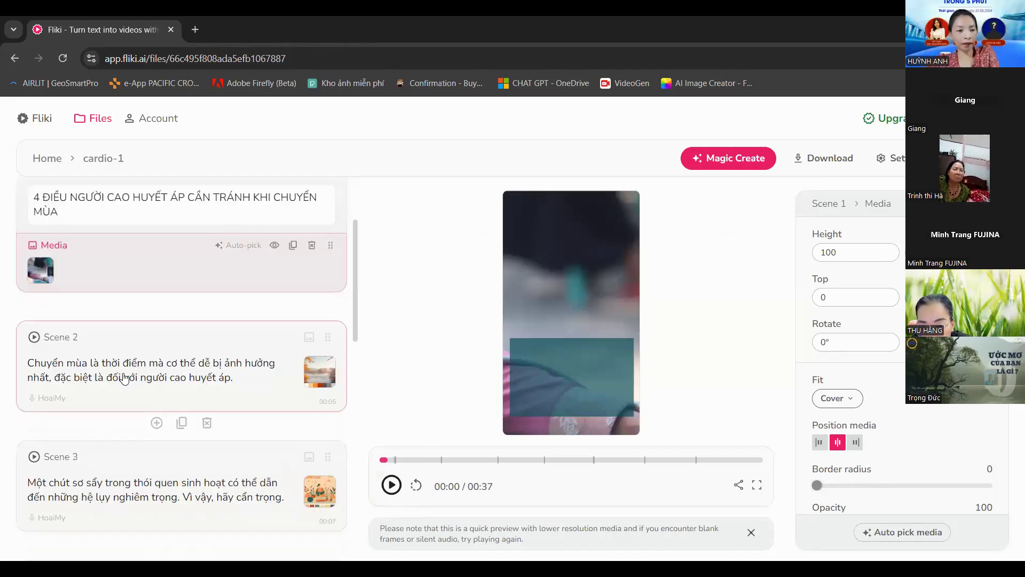
{"action": "left_click", "coordinate": [319, 373]}
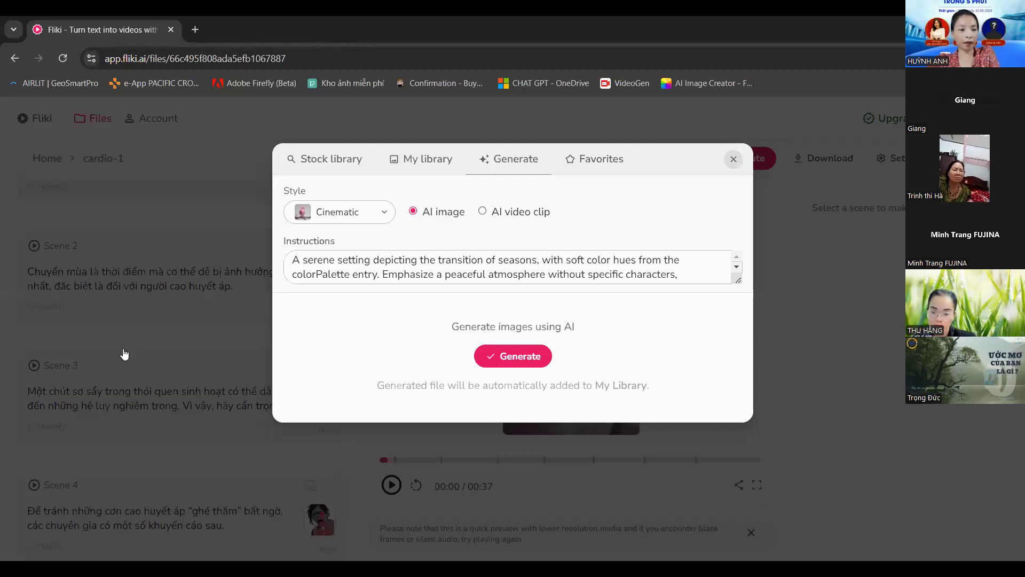
{"action": "left_click", "coordinate": [28, 267]}
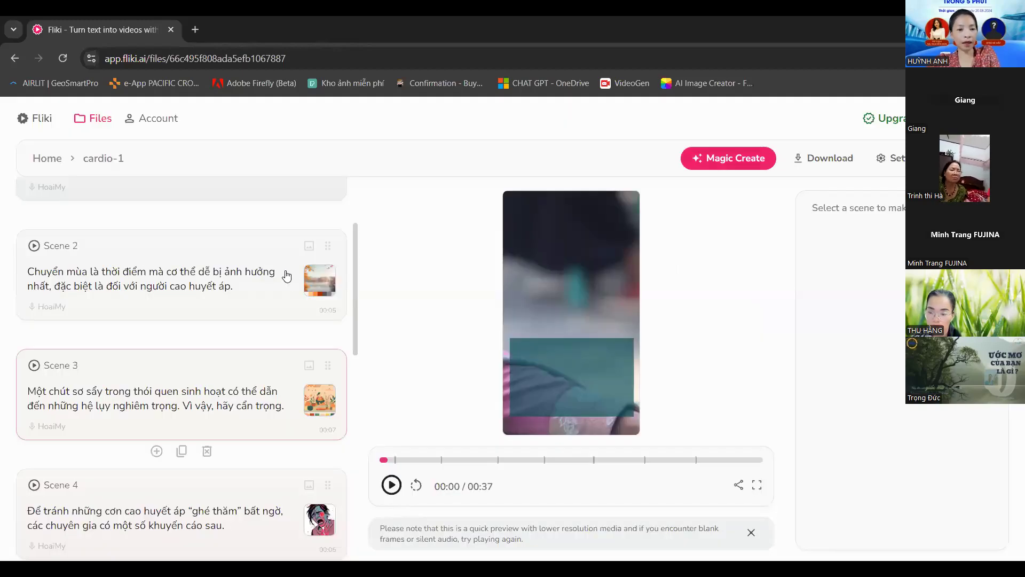
{"action": "scroll", "coordinate": [315, 275], "scroll_direction": "down", "scroll_amount": 3}
{"action": "left_click", "coordinate": [137, 236]}
Replace Scene 3's illustrated image with the 7-second GIPHY clip of a woman drinking.
{"action": "left_click", "coordinate": [534, 320]}
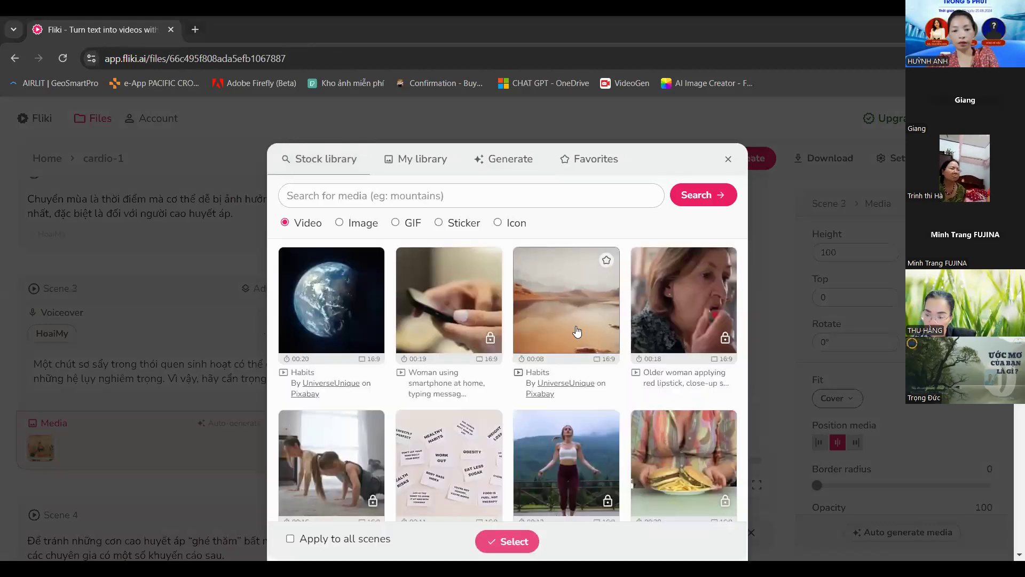
{"action": "scroll", "coordinate": [542, 335], "scroll_direction": "down", "scroll_amount": 1}
{"action": "scroll", "coordinate": [576, 404], "scroll_direction": "down", "scroll_amount": 1}
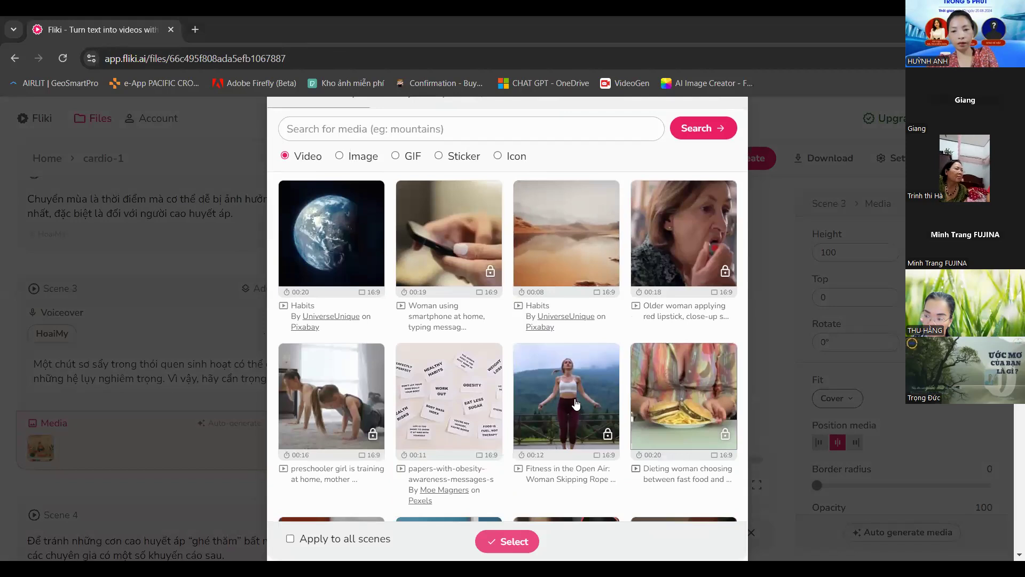
{"action": "scroll", "coordinate": [540, 376], "scroll_direction": "down", "scroll_amount": 3}
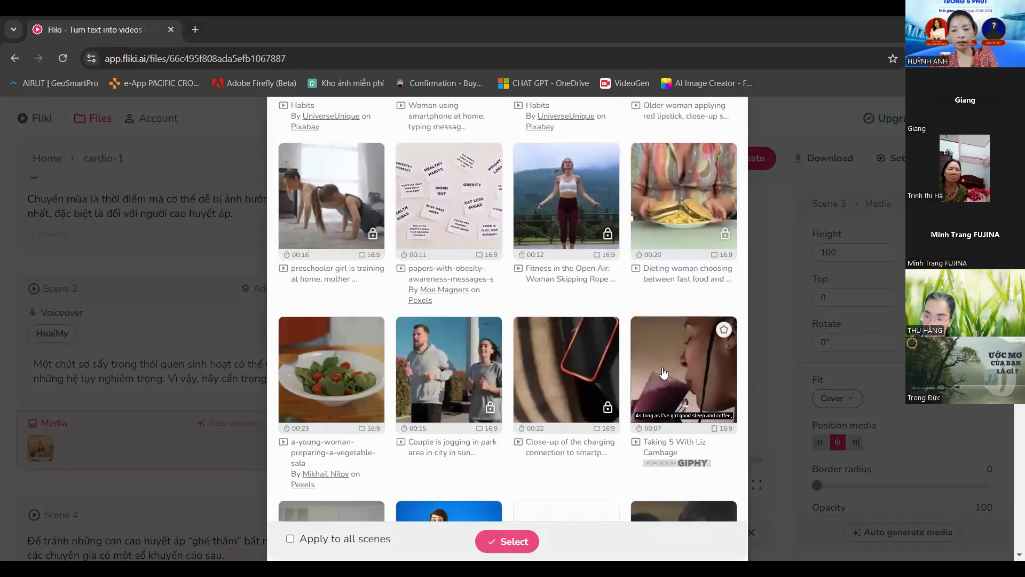
{"action": "left_click", "coordinate": [507, 540]}
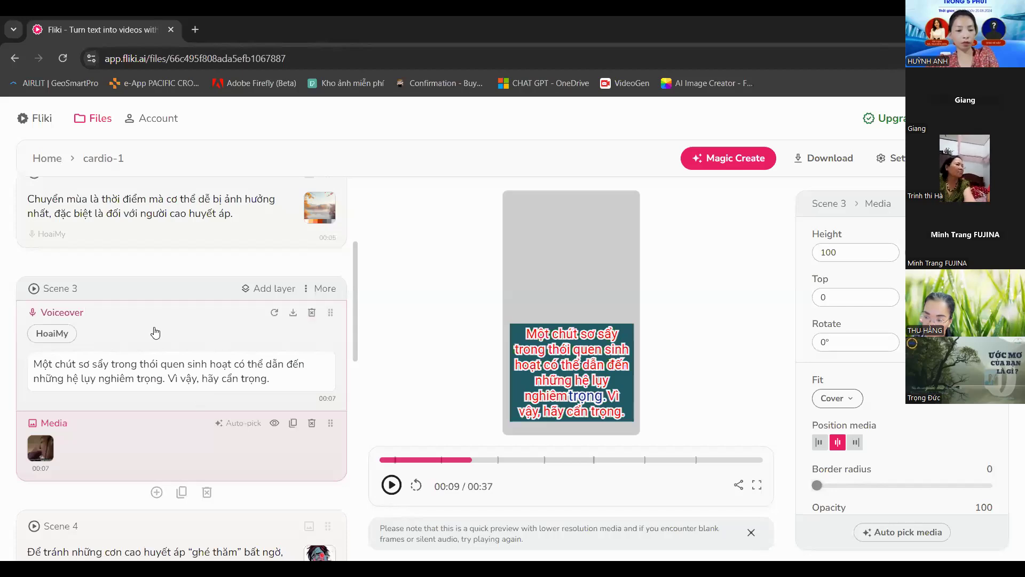
{"action": "scroll", "coordinate": [155, 332], "scroll_direction": "down", "scroll_amount": 4}
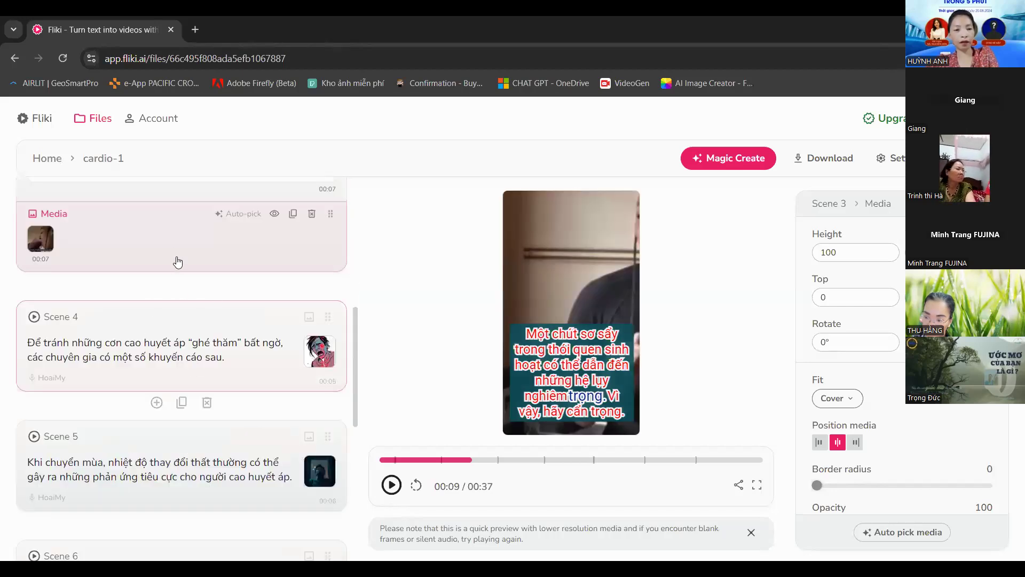
{"action": "scroll", "coordinate": [182, 266], "scroll_direction": "down", "scroll_amount": 1}
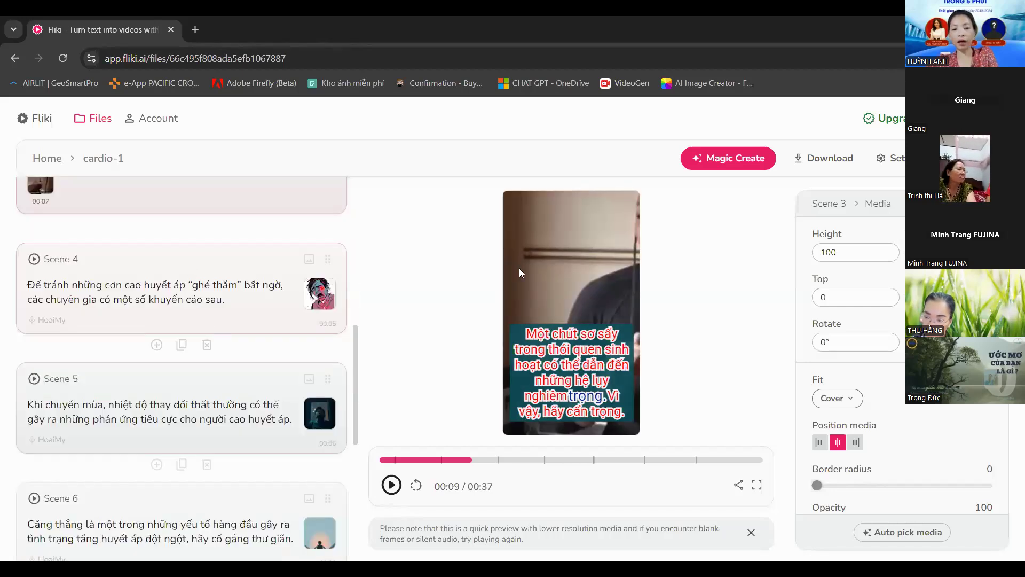
Swap Scene 4's media for the stock photo of someone using a wrist blood-pressure monitor.
{"action": "left_click", "coordinate": [561, 366]}
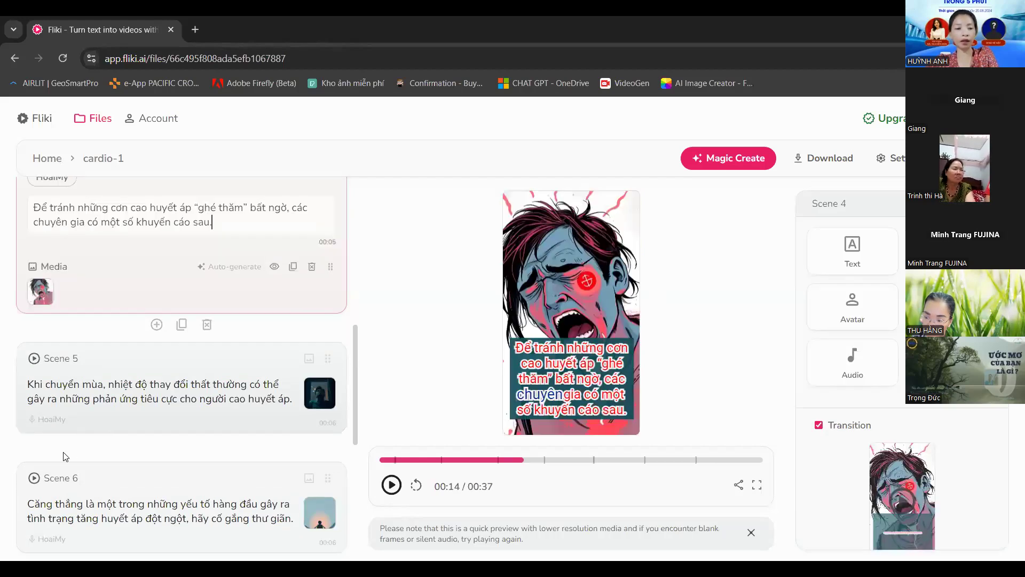
{"action": "scroll", "coordinate": [38, 446], "scroll_direction": "up", "scroll_amount": 3}
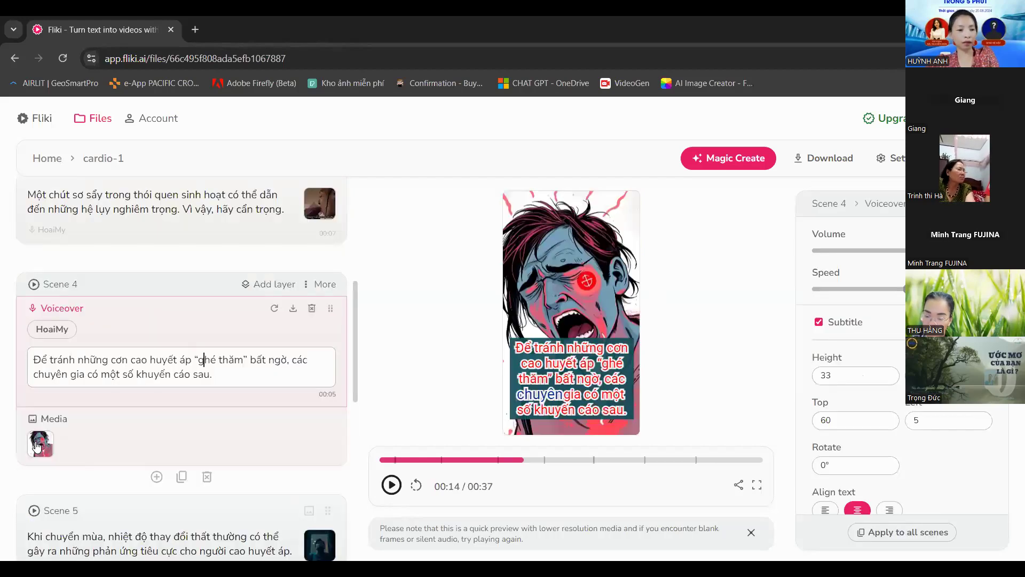
{"action": "left_click", "coordinate": [37, 444]}
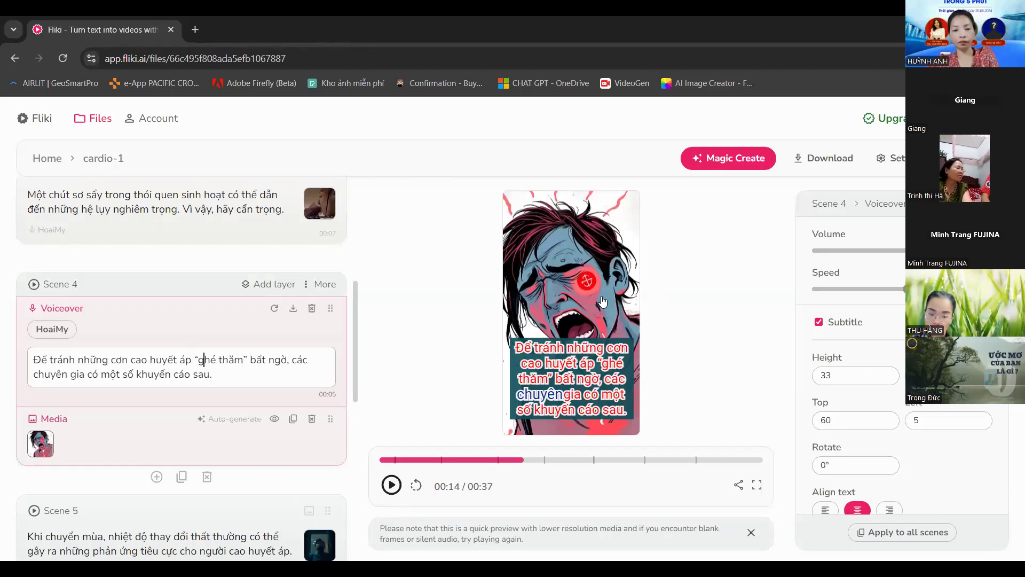
{"action": "left_click", "coordinate": [567, 338]}
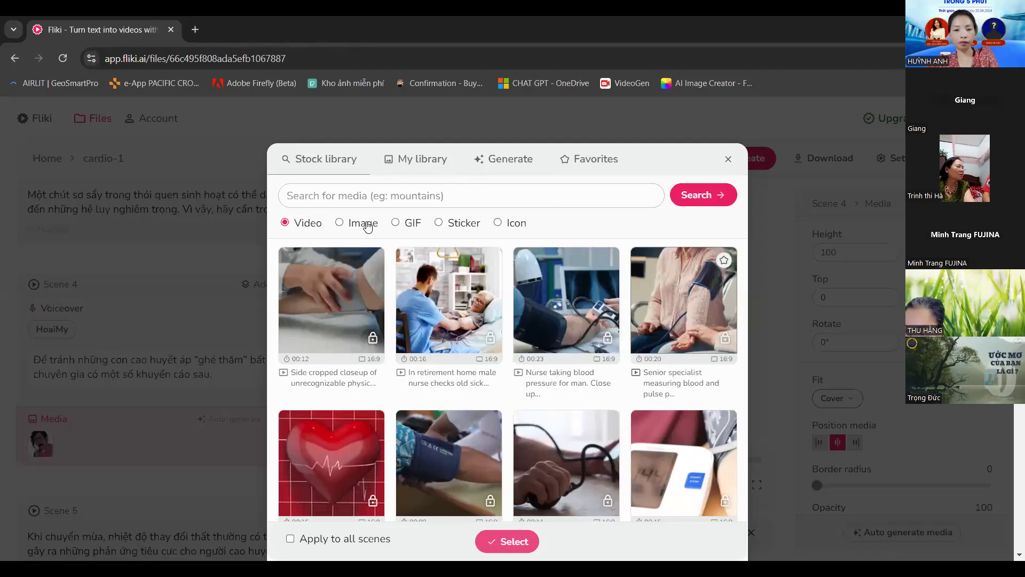
{"action": "scroll", "coordinate": [570, 255], "scroll_direction": "down", "scroll_amount": 5}
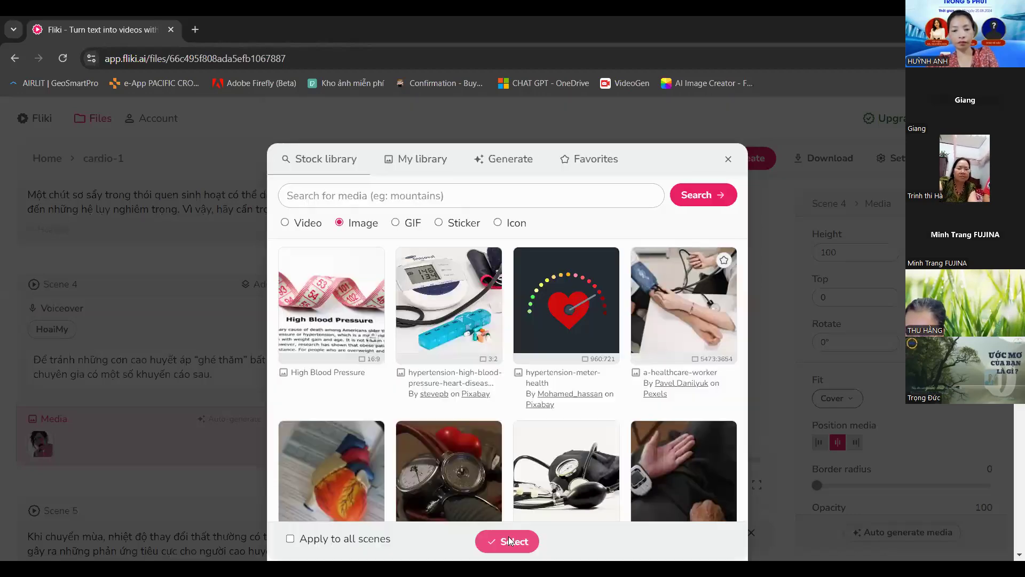
{"action": "scroll", "coordinate": [437, 425], "scroll_direction": "down", "scroll_amount": 2}
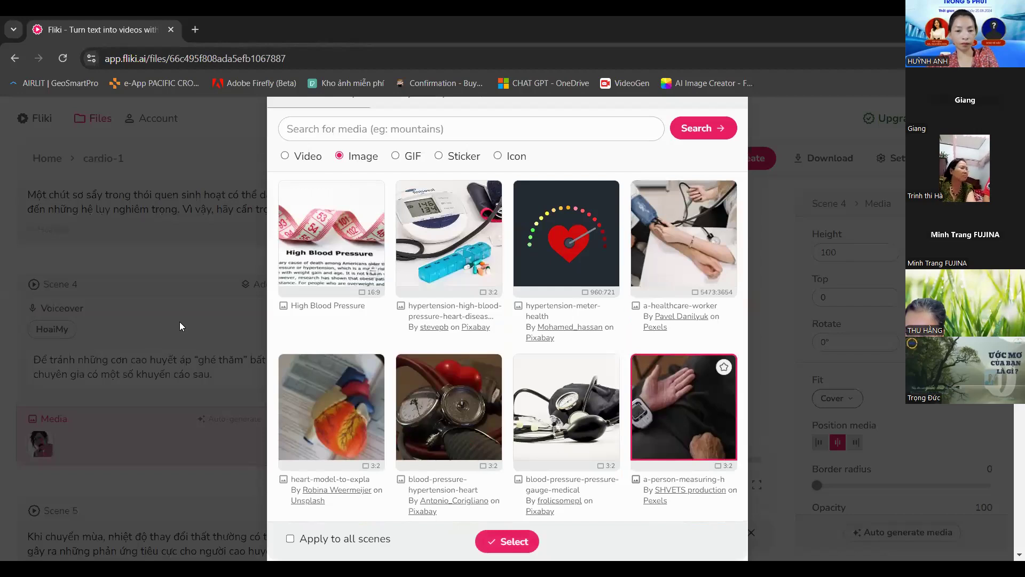
{"action": "scroll", "coordinate": [179, 322], "scroll_direction": "down", "scroll_amount": 3}
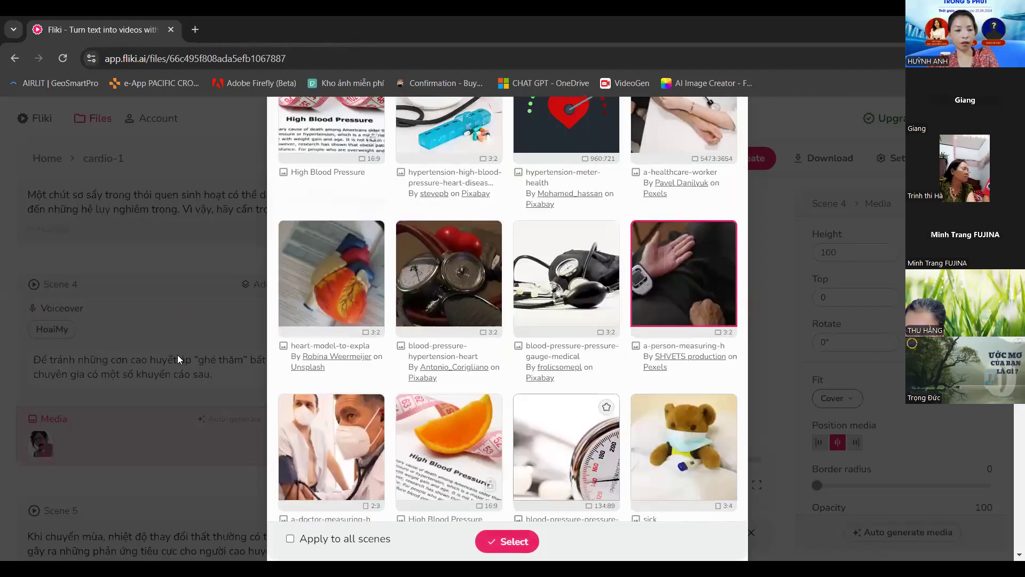
{"action": "left_click", "coordinate": [203, 372]}
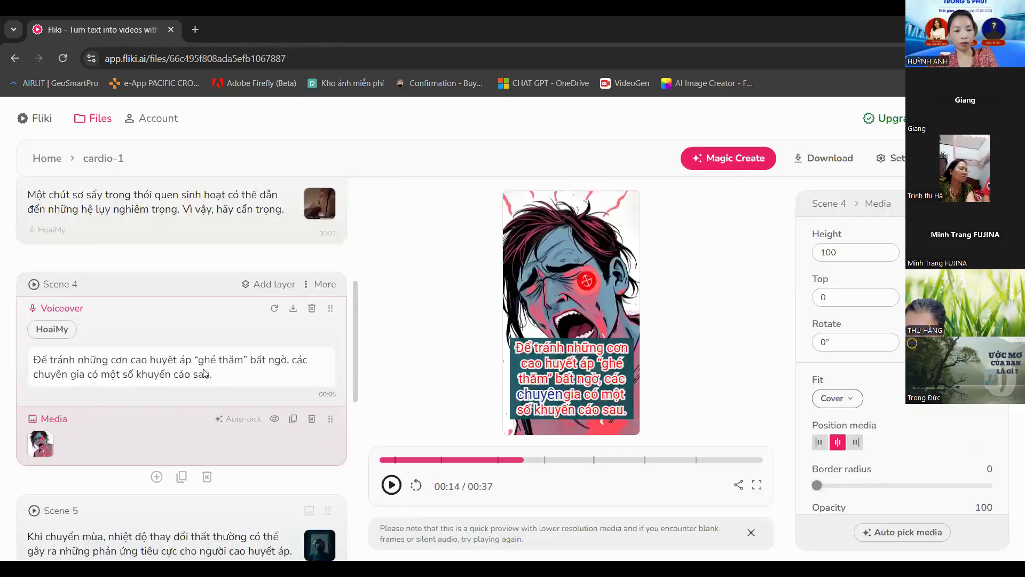
{"action": "scroll", "coordinate": [211, 331], "scroll_direction": "down", "scroll_amount": 1}
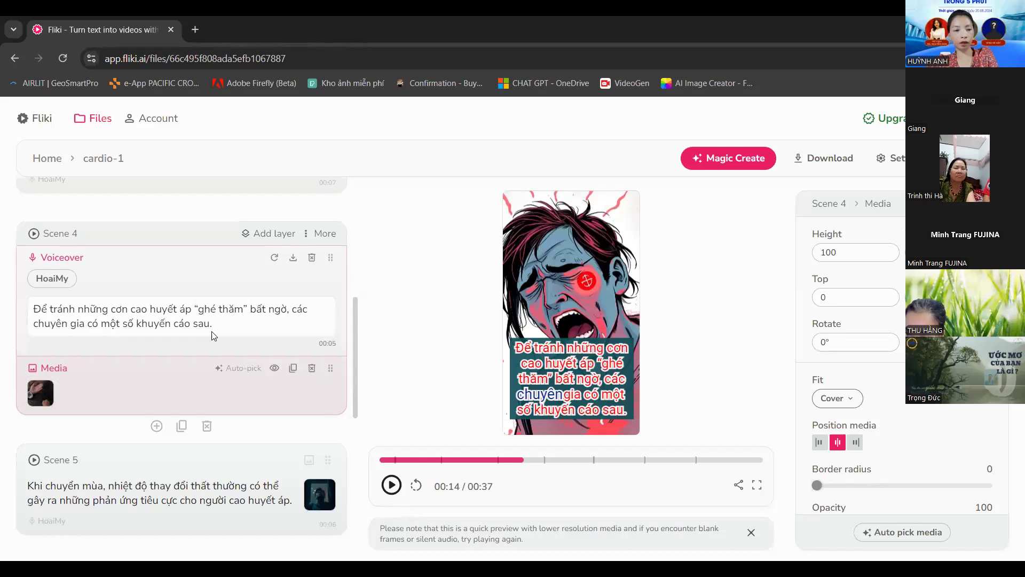
{"action": "scroll", "coordinate": [122, 357], "scroll_direction": "down", "scroll_amount": 1}
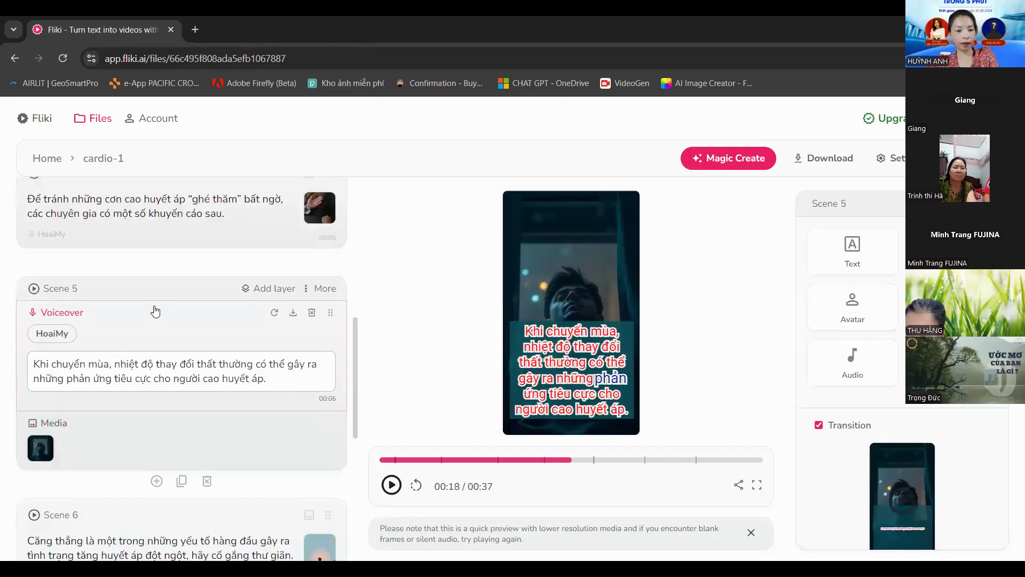
Confirm the chosen stock video clip as Scene 6's media.
{"action": "left_click", "coordinate": [192, 330]}
{"action": "scroll", "coordinate": [192, 329], "scroll_direction": "down", "scroll_amount": 4}
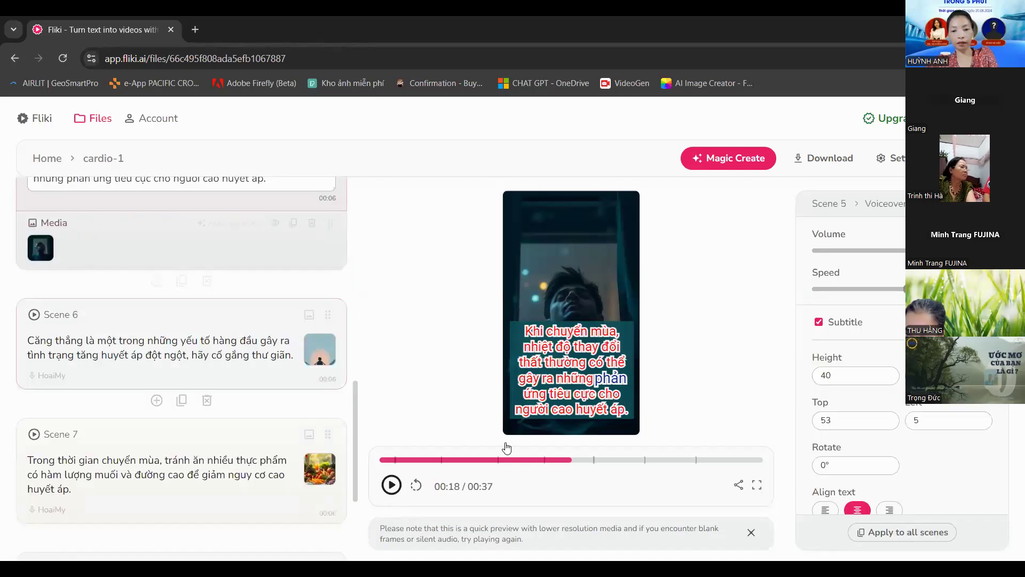
{"action": "scroll", "coordinate": [44, 450], "scroll_direction": "down", "scroll_amount": 1}
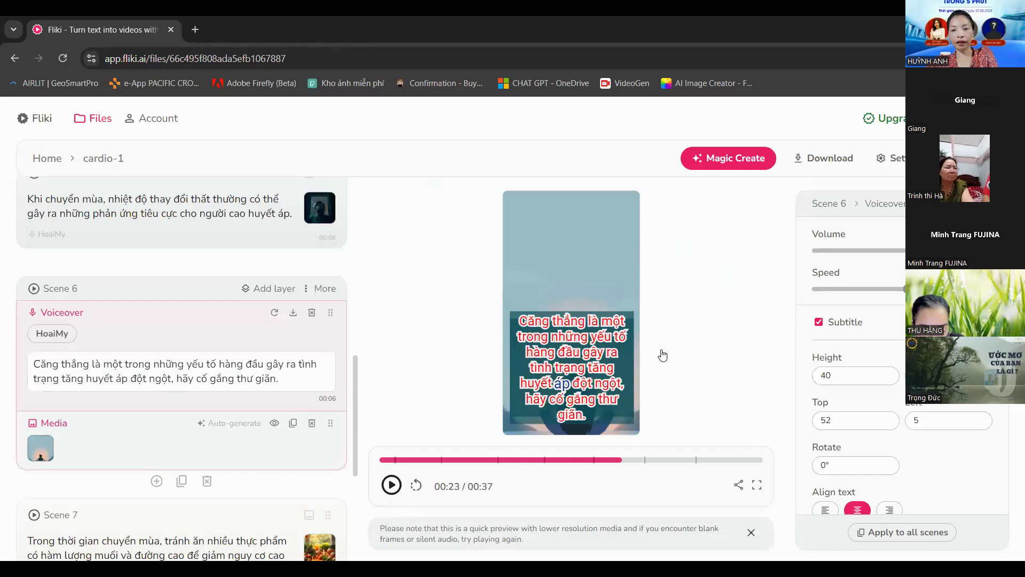
{"action": "left_click", "coordinate": [677, 301]}
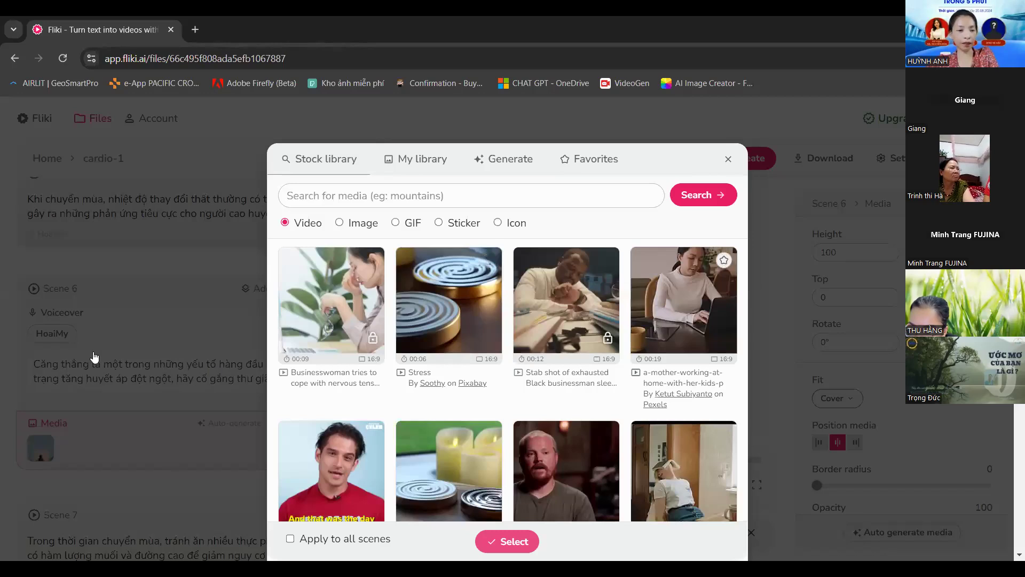
{"action": "left_click", "coordinate": [106, 375]}
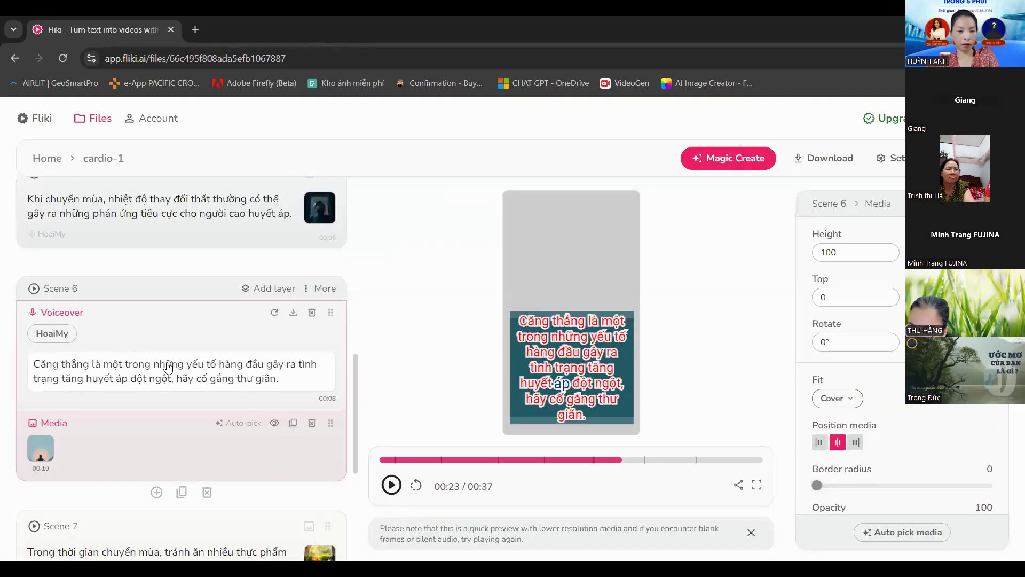
Give Scene 8 the stock clip of a woman meditating, then rewind the preview.
{"action": "scroll", "coordinate": [210, 328], "scroll_direction": "down", "scroll_amount": 4}
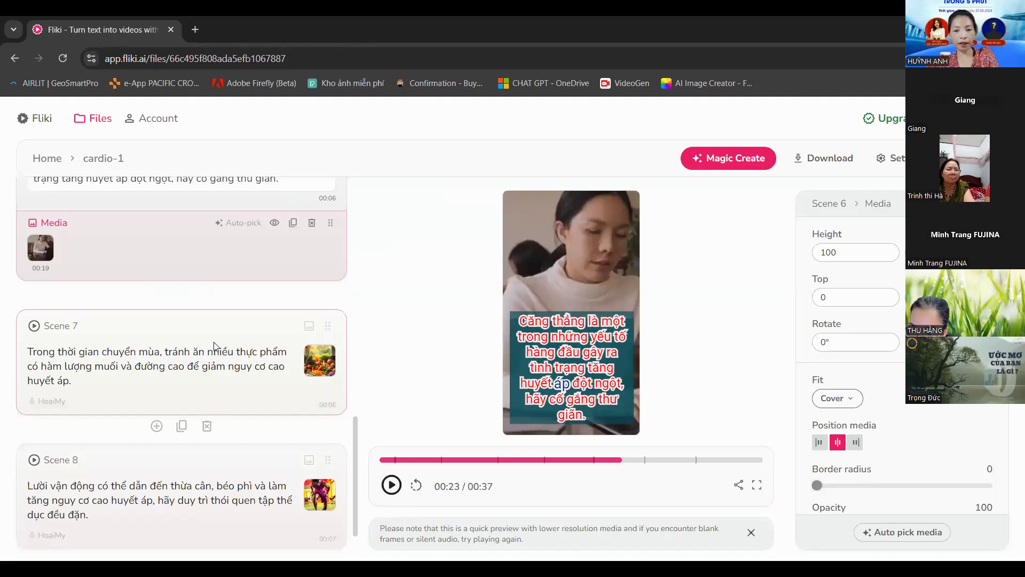
{"action": "left_click", "coordinate": [320, 366]}
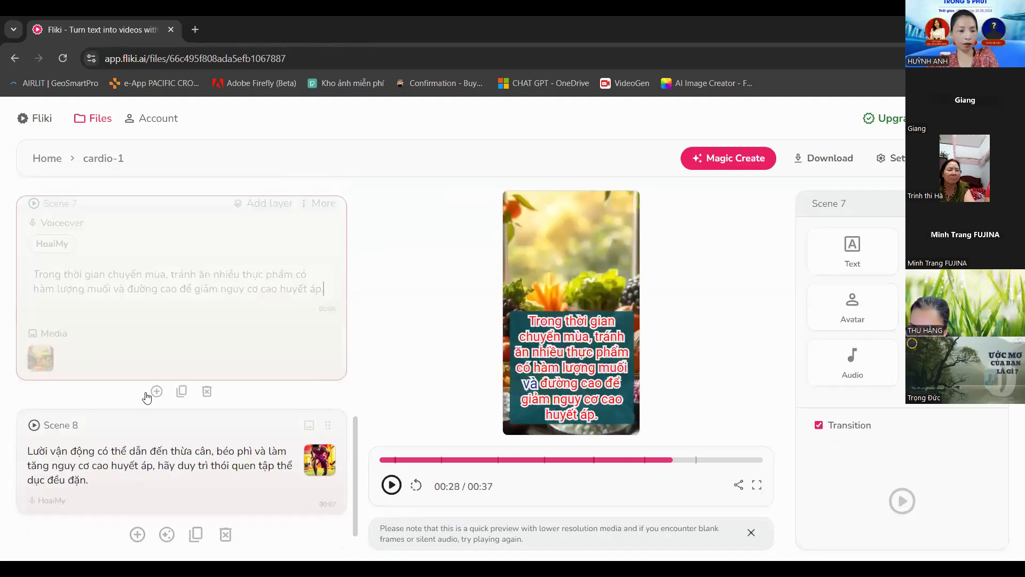
{"action": "left_click", "coordinate": [175, 318]}
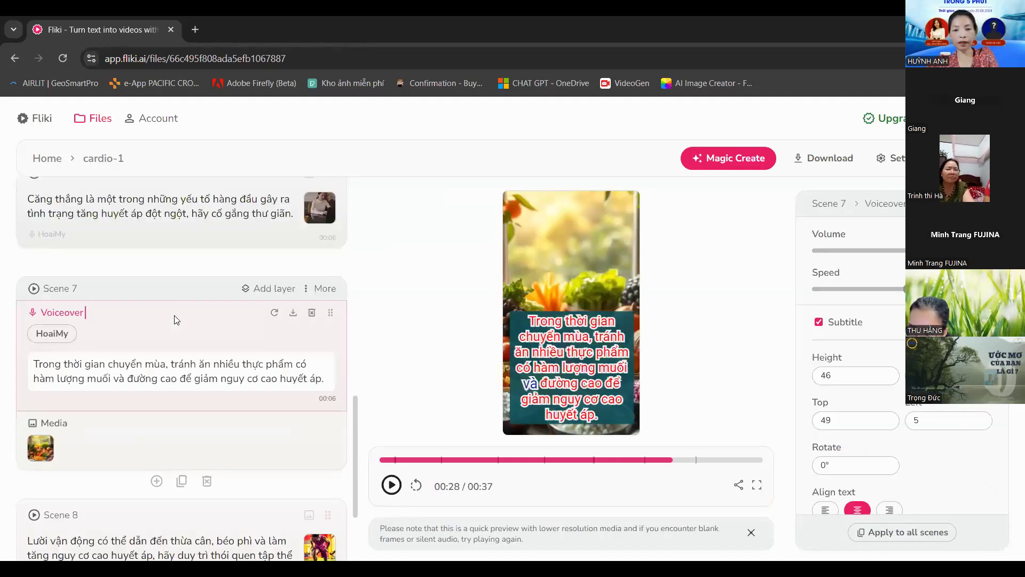
{"action": "scroll", "coordinate": [205, 390], "scroll_direction": "down", "scroll_amount": 3}
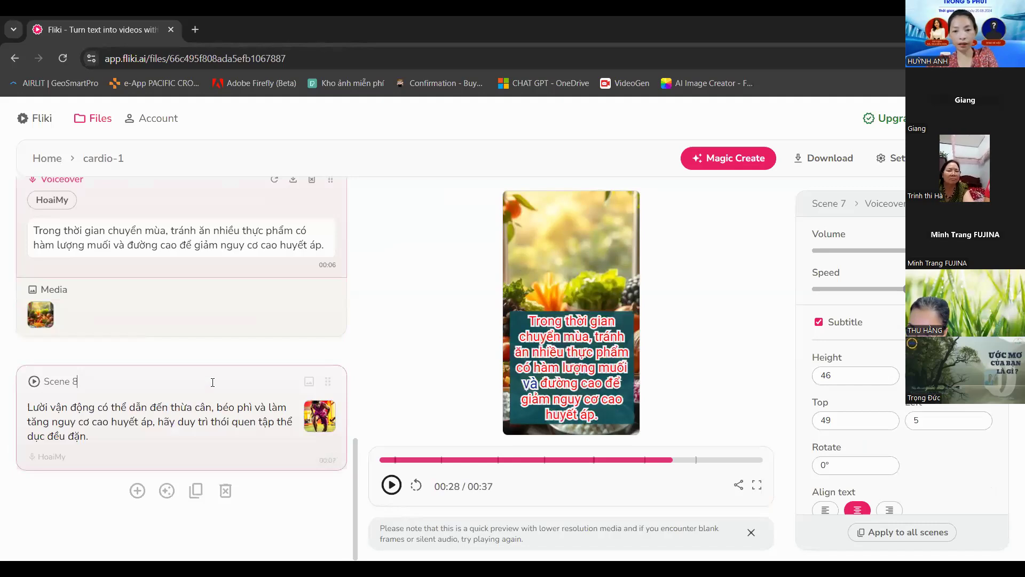
{"action": "left_click", "coordinate": [213, 382]}
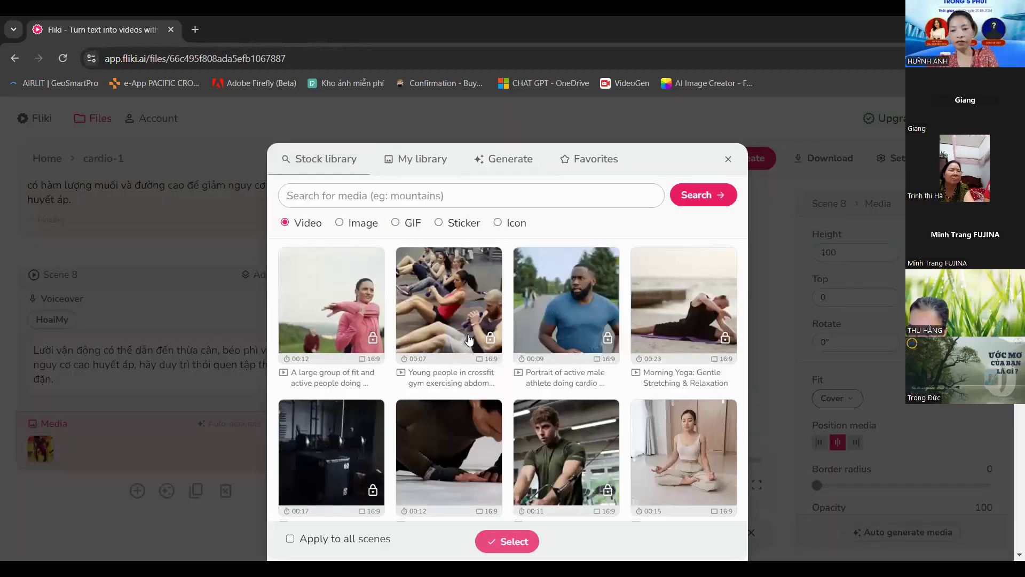
{"action": "scroll", "coordinate": [667, 307], "scroll_direction": "down", "scroll_amount": 2}
{"action": "left_click", "coordinate": [668, 307]}
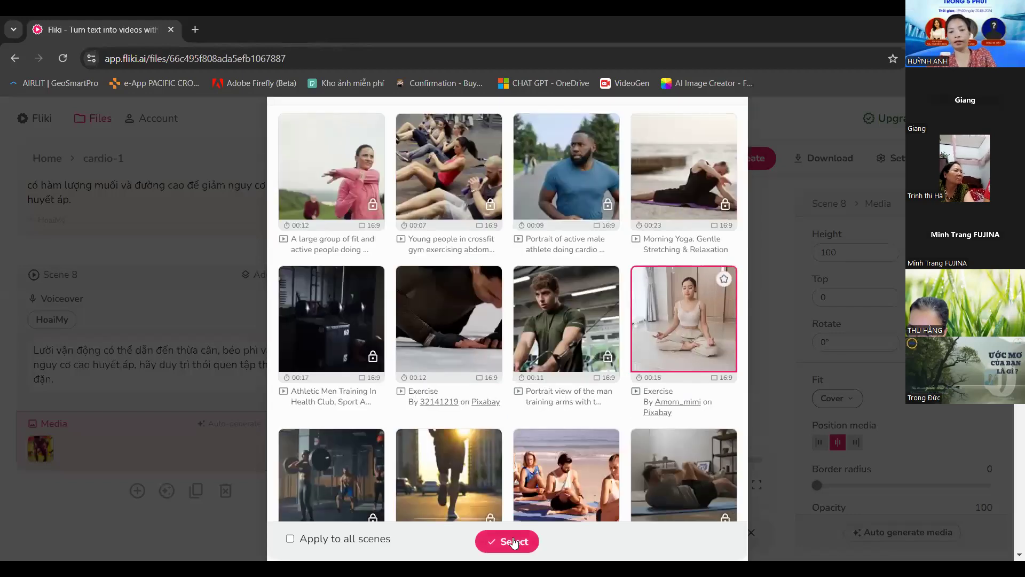
{"action": "left_click", "coordinate": [672, 282]}
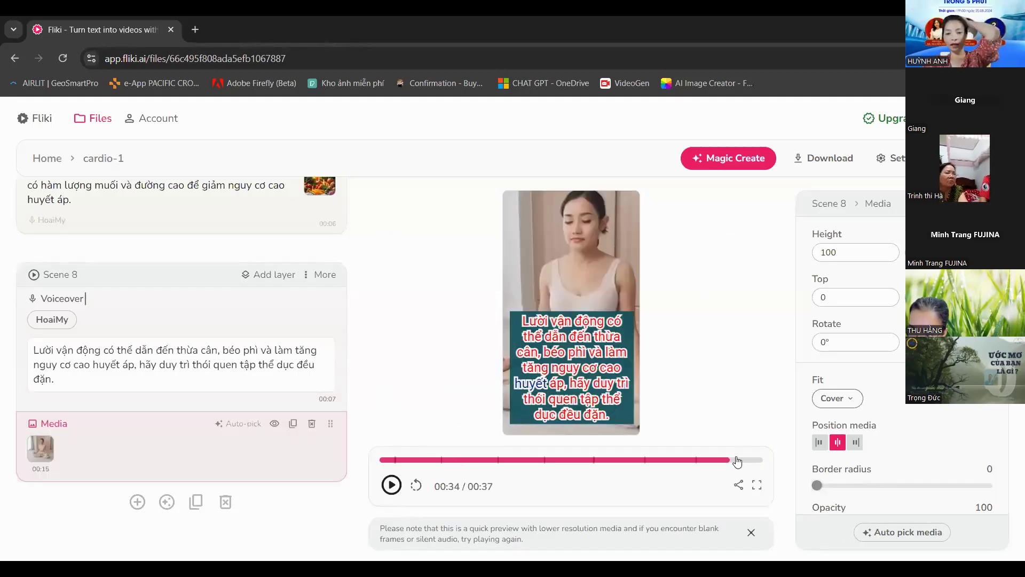
{"action": "left_click_drag", "start_coordinate": [737, 461], "coordinate": [380, 460]}
{"action": "left_click", "coordinate": [394, 486]}
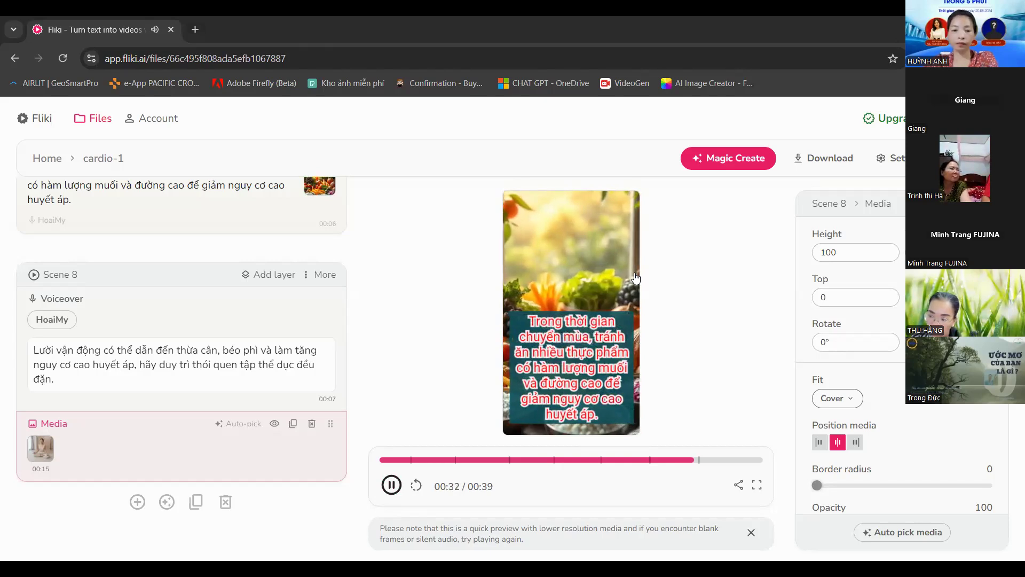
{"action": "left_click", "coordinate": [391, 484]}
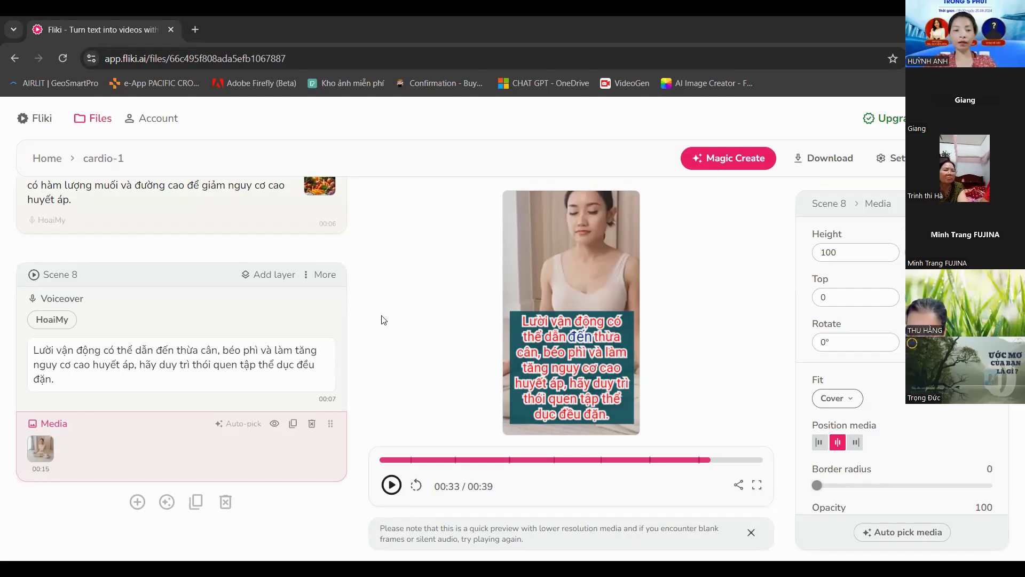
{"action": "scroll", "coordinate": [340, 325], "scroll_direction": "up", "scroll_amount": 15}
{"action": "scroll", "coordinate": [341, 325], "scroll_direction": "up", "scroll_amount": 1}
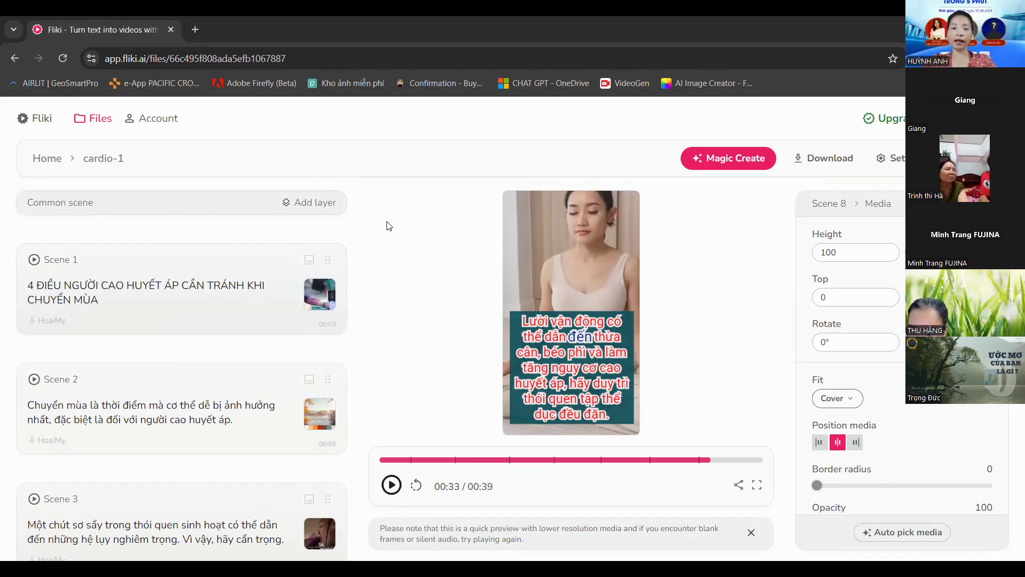
Open the Canva website in a new browser tab.
{"action": "left_click", "coordinate": [195, 30]}
{"action": "type", "text": "canva.com"}
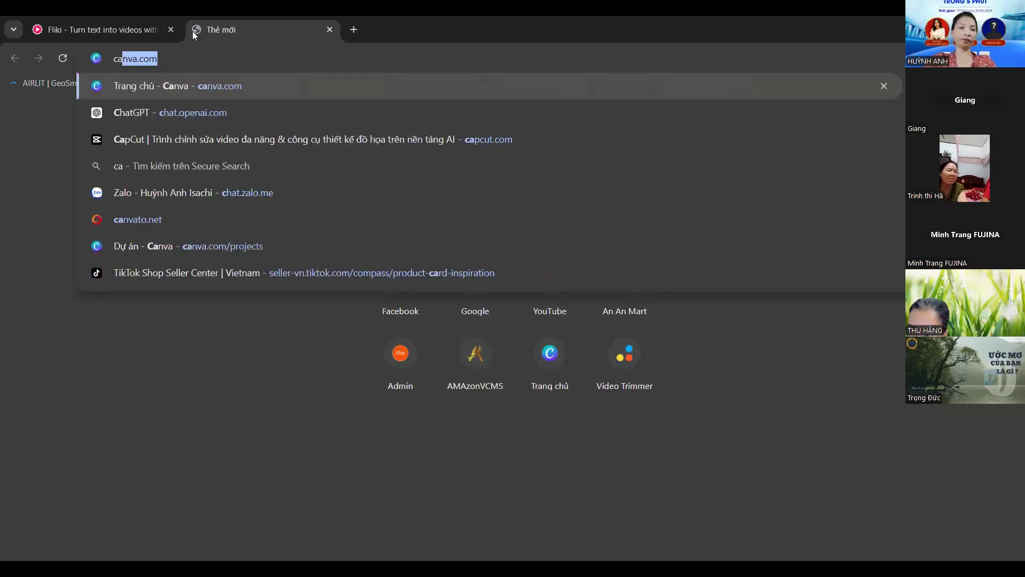
{"action": "key", "text": "Return"}
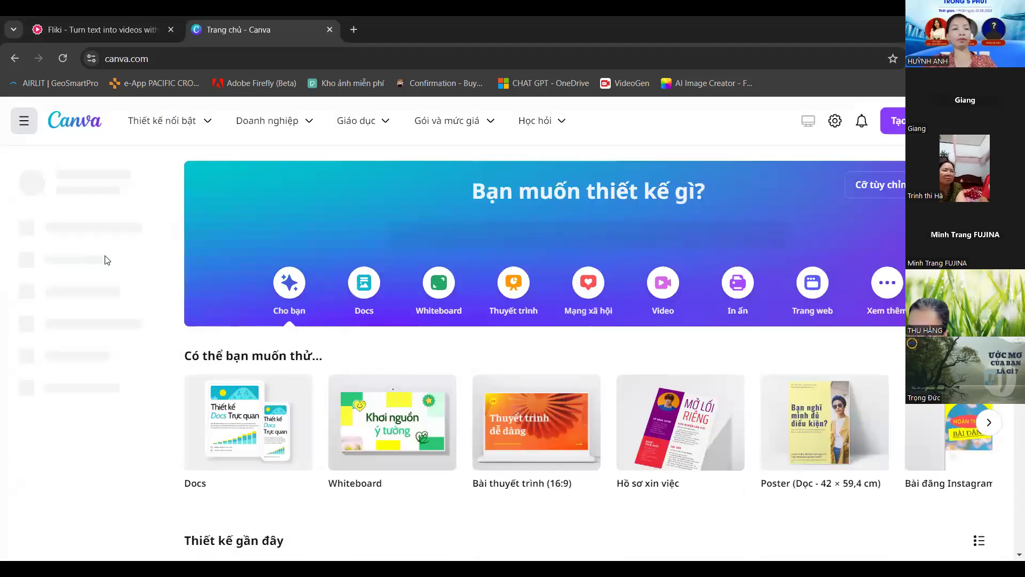
{"action": "scroll", "coordinate": [707, 538], "scroll_direction": "down", "scroll_amount": 4}
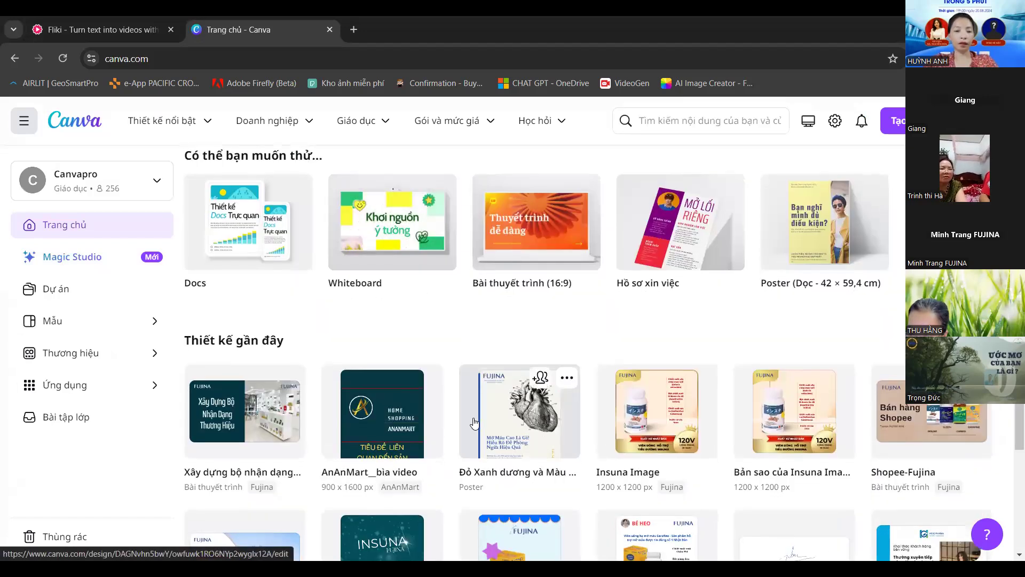
Search Canva templates for 'bìa' and open the Red Geometric Marketing Proposal template.
{"action": "left_click", "coordinate": [53, 321]}
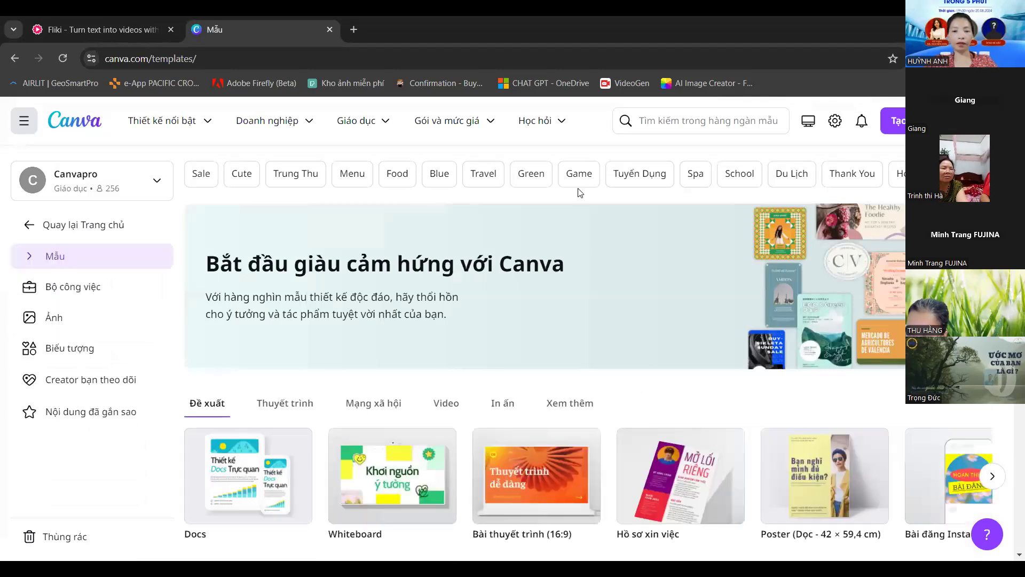
{"action": "left_click", "coordinate": [686, 123]}
{"action": "type", "text": "bìa"}
{"action": "key", "text": "Return"}
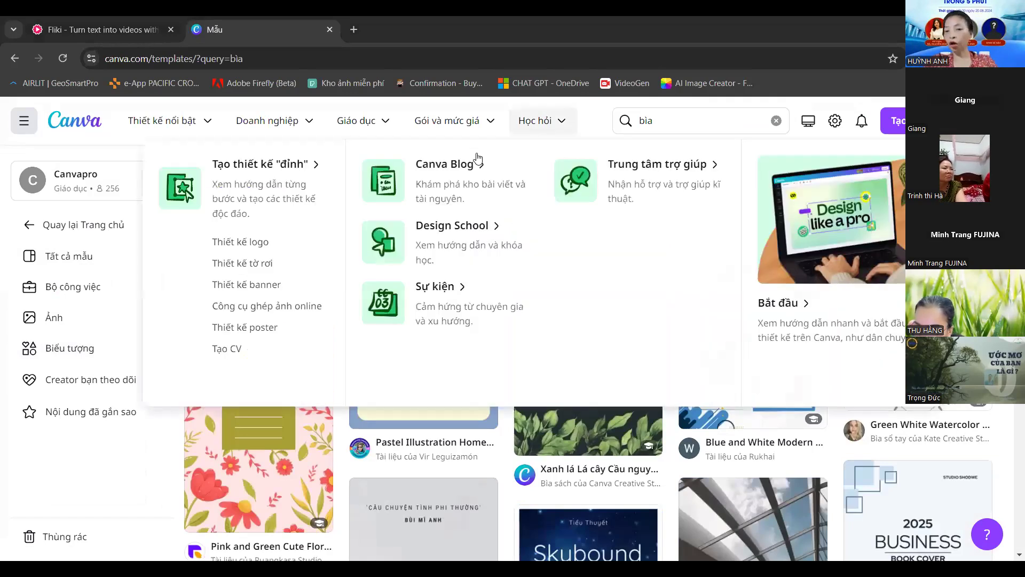
{"action": "scroll", "coordinate": [477, 381], "scroll_direction": "down", "scroll_amount": 2}
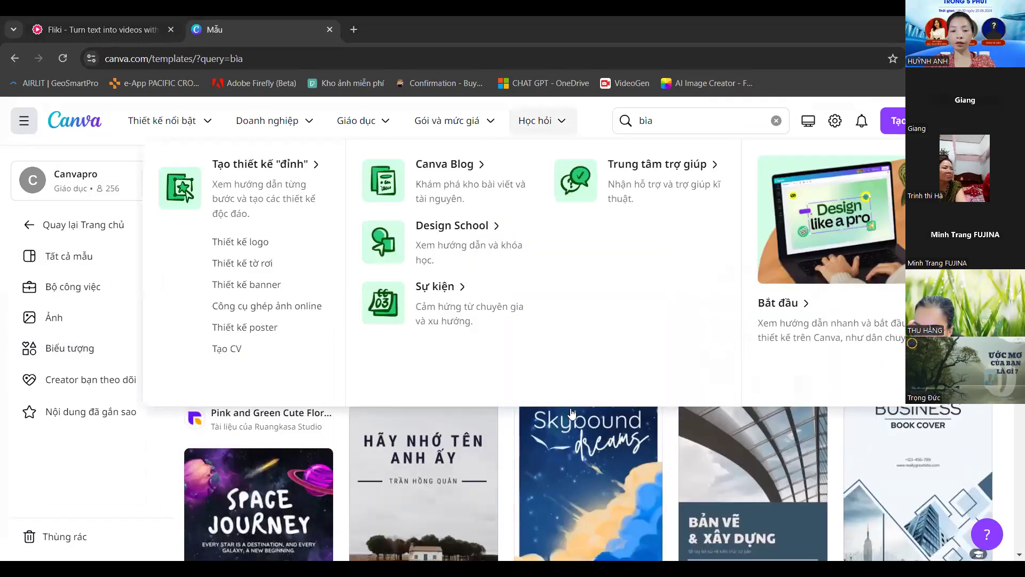
{"action": "scroll", "coordinate": [667, 426], "scroll_direction": "down", "scroll_amount": 2}
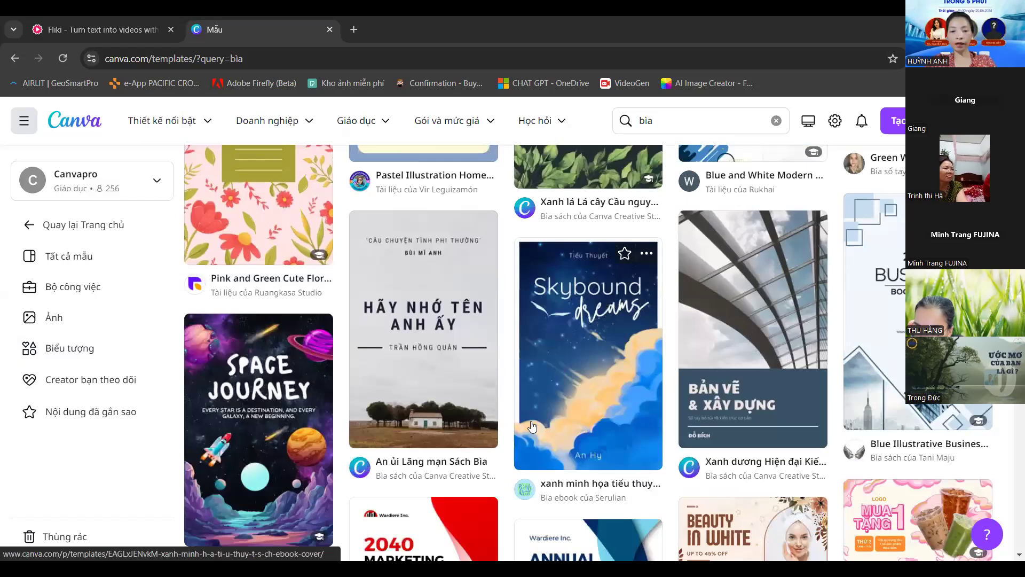
{"action": "scroll", "coordinate": [533, 425], "scroll_direction": "down", "scroll_amount": 3}
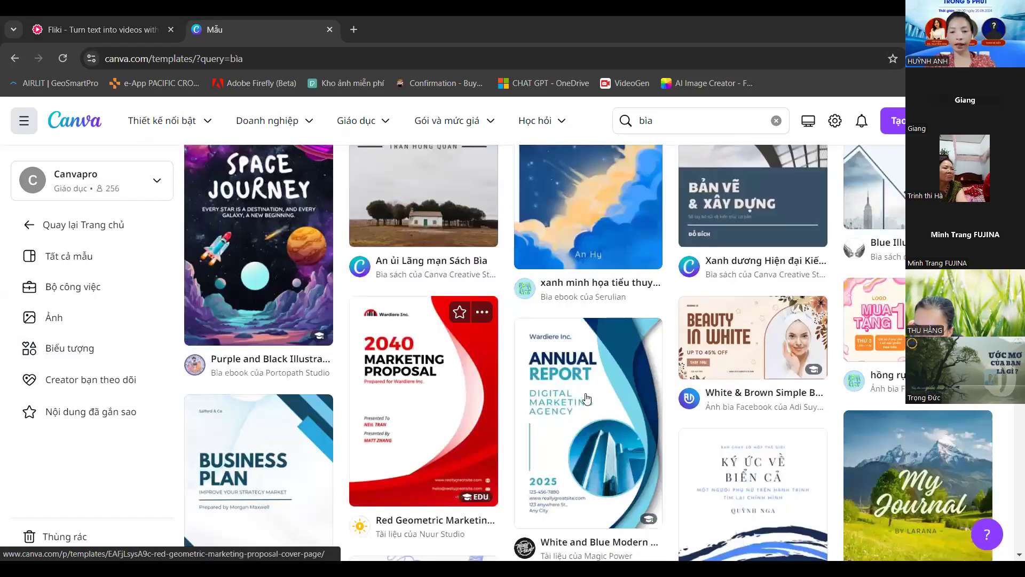
{"action": "scroll", "coordinate": [579, 377], "scroll_direction": "down", "scroll_amount": 1}
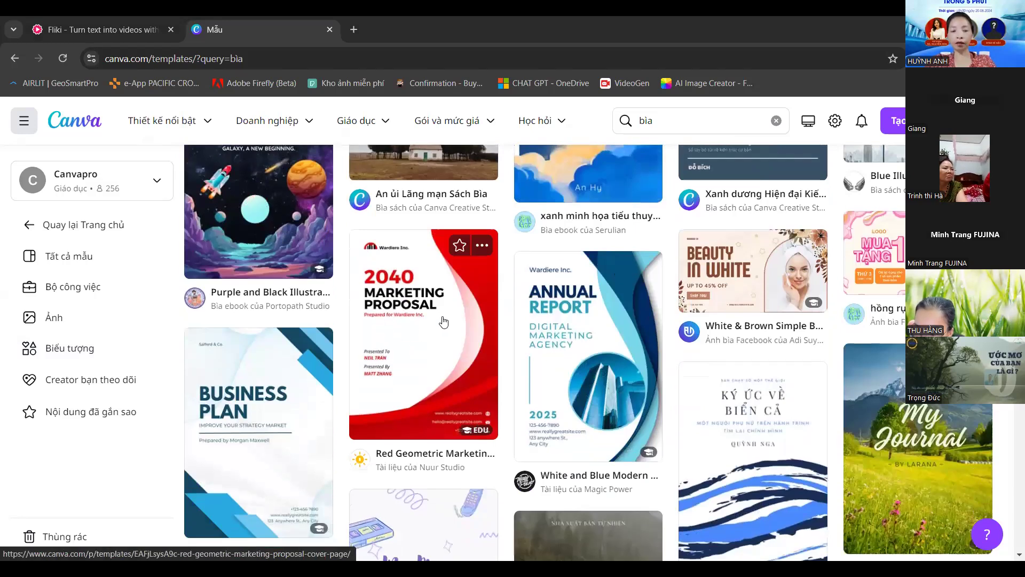
{"action": "left_click", "coordinate": [413, 335]}
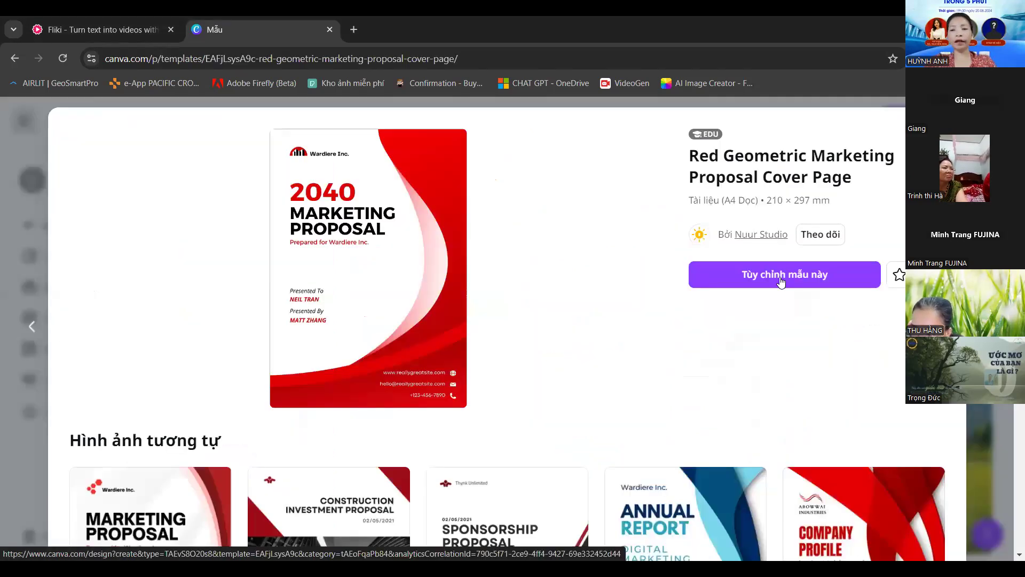
Customize the Red Geometric Marketing Proposal template as a new design and select its red background.
{"action": "left_click", "coordinate": [781, 281]}
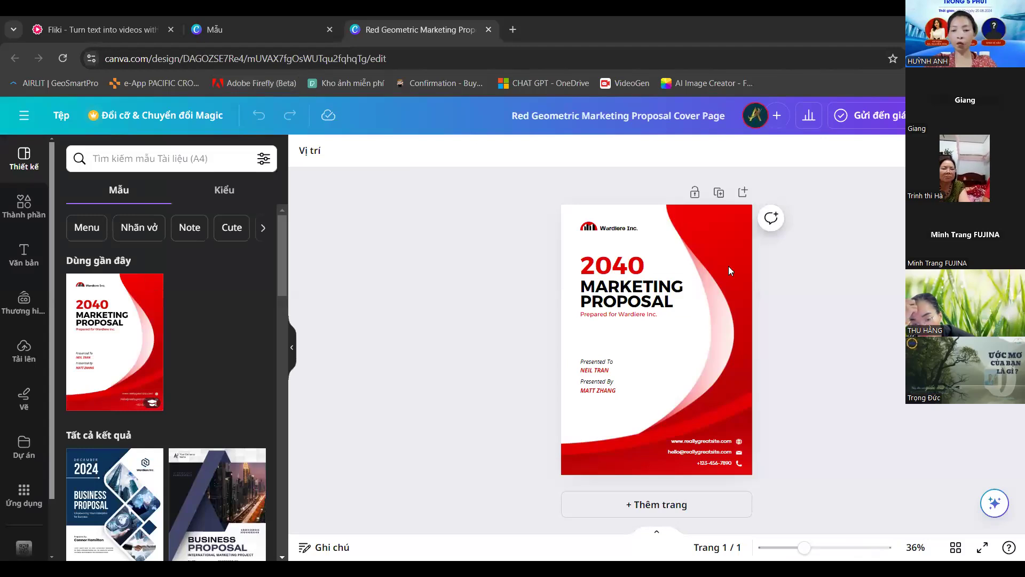
{"action": "left_click", "coordinate": [738, 251]}
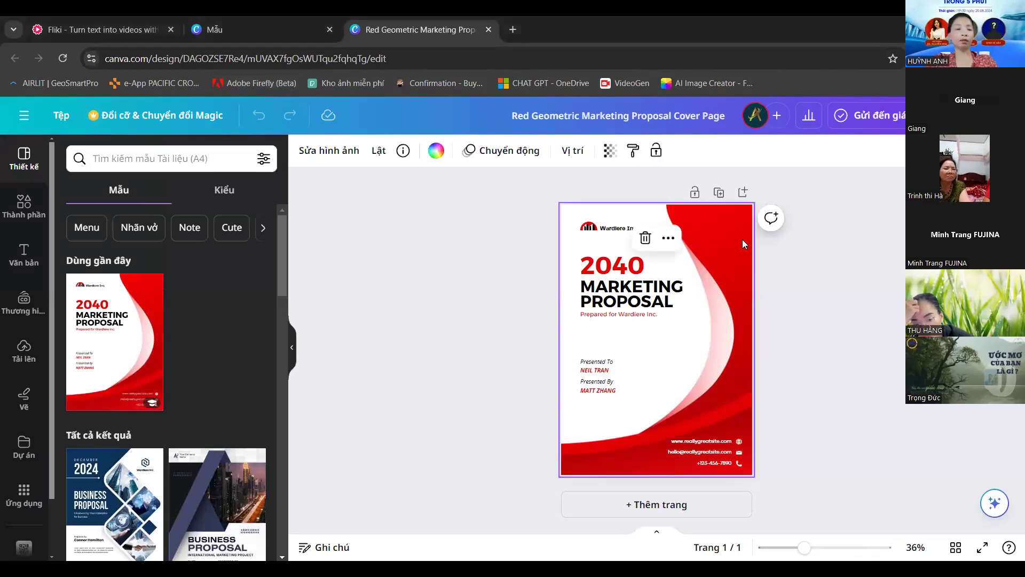
{"action": "left_click", "coordinate": [612, 180]}
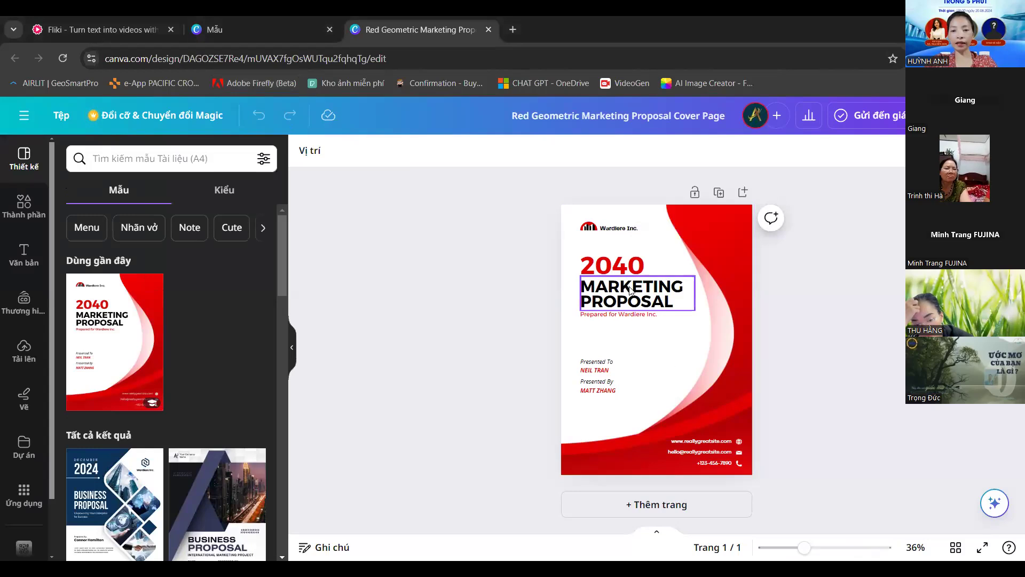
{"action": "left_click", "coordinate": [594, 230]}
{"action": "key", "text": "Delete"}
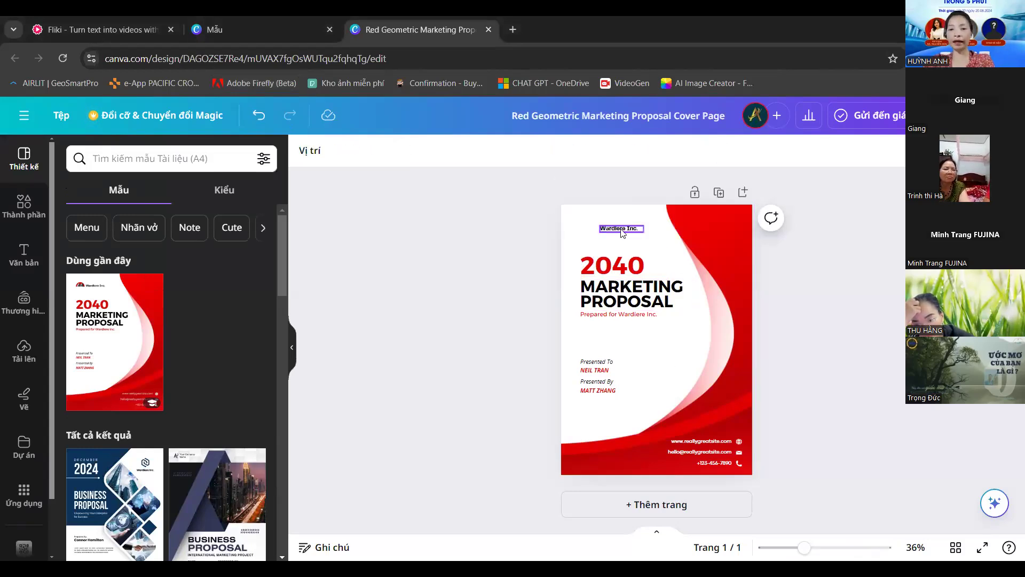
{"action": "key", "text": "ctrl+z"}
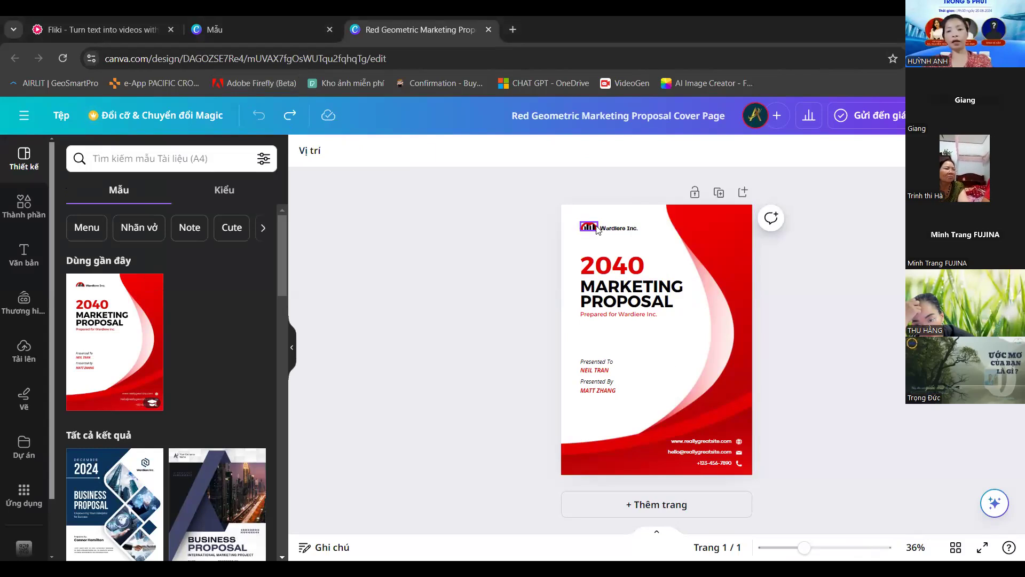
{"action": "left_click", "coordinate": [588, 231]}
{"action": "left_click", "coordinate": [620, 229]}
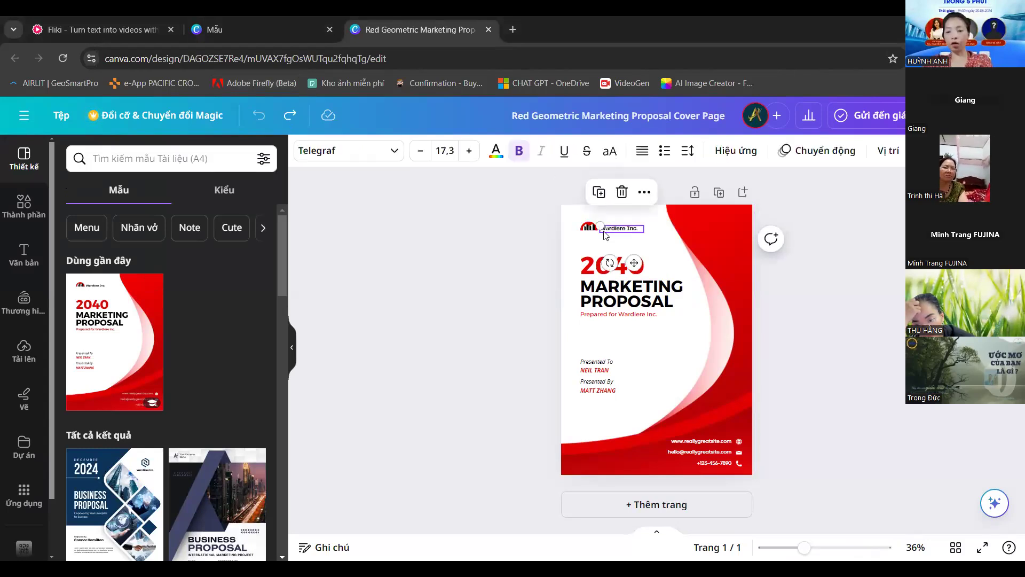
{"action": "key", "text": "Delete"}
{"action": "key", "text": "ctrl+z"}
{"action": "key", "text": "Delete"}
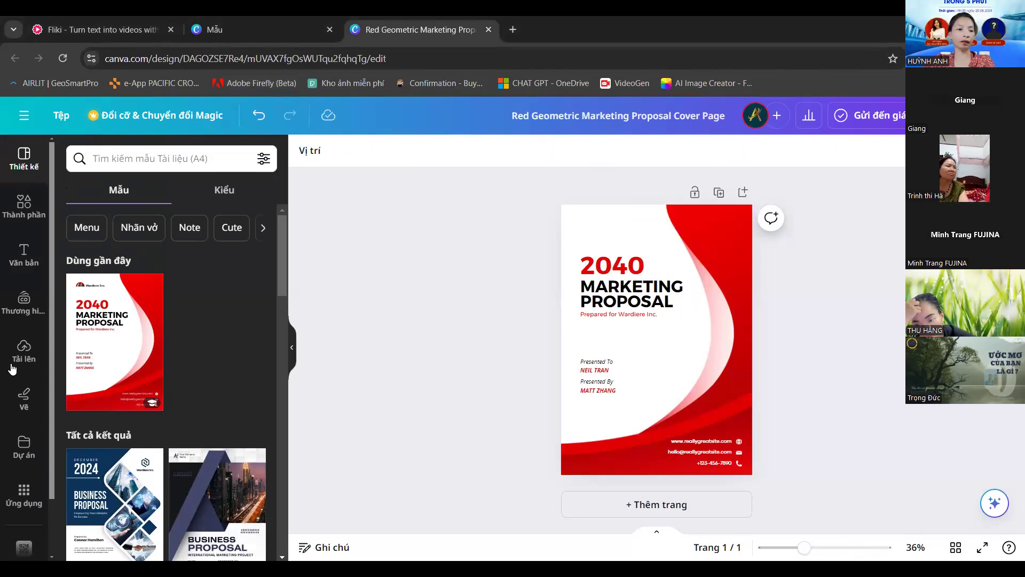
{"action": "left_click", "coordinate": [13, 358]}
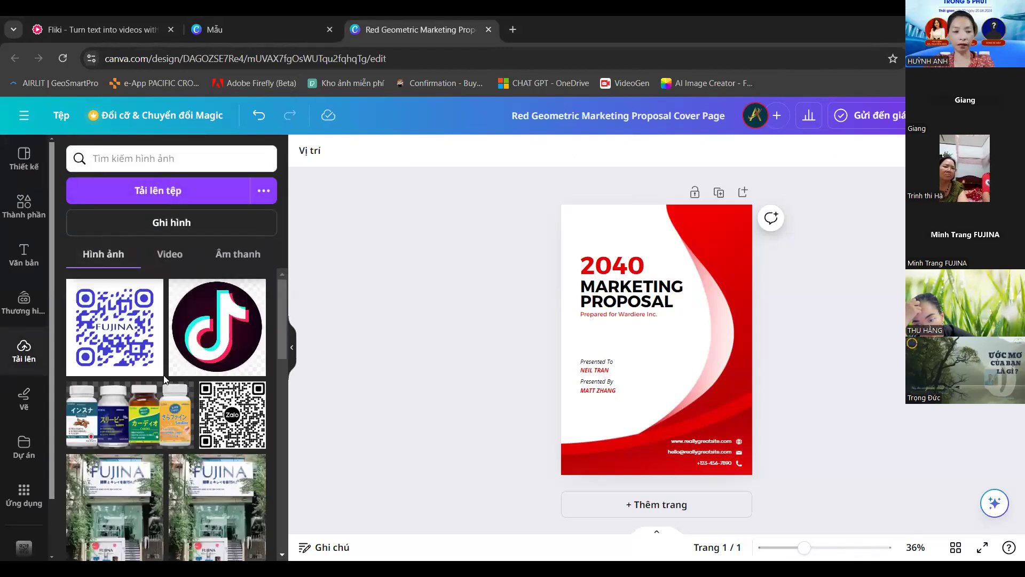
{"action": "scroll", "coordinate": [163, 379], "scroll_direction": "down", "scroll_amount": 10}
{"action": "scroll", "coordinate": [164, 379], "scroll_direction": "down", "scroll_amount": 10}
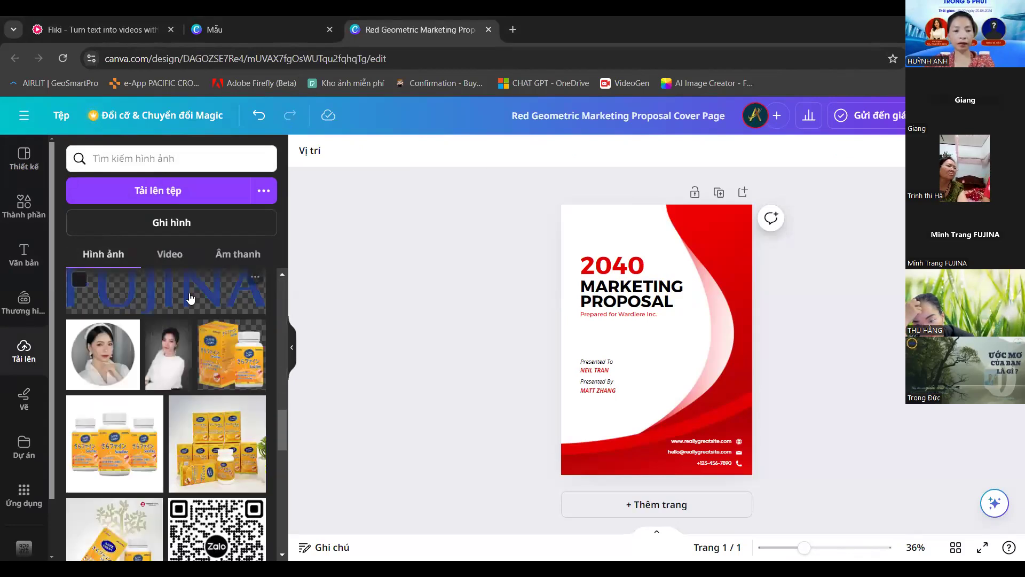
{"action": "left_click", "coordinate": [193, 302]}
{"action": "left_click_drag", "start_coordinate": [681, 342], "coordinate": [626, 227]}
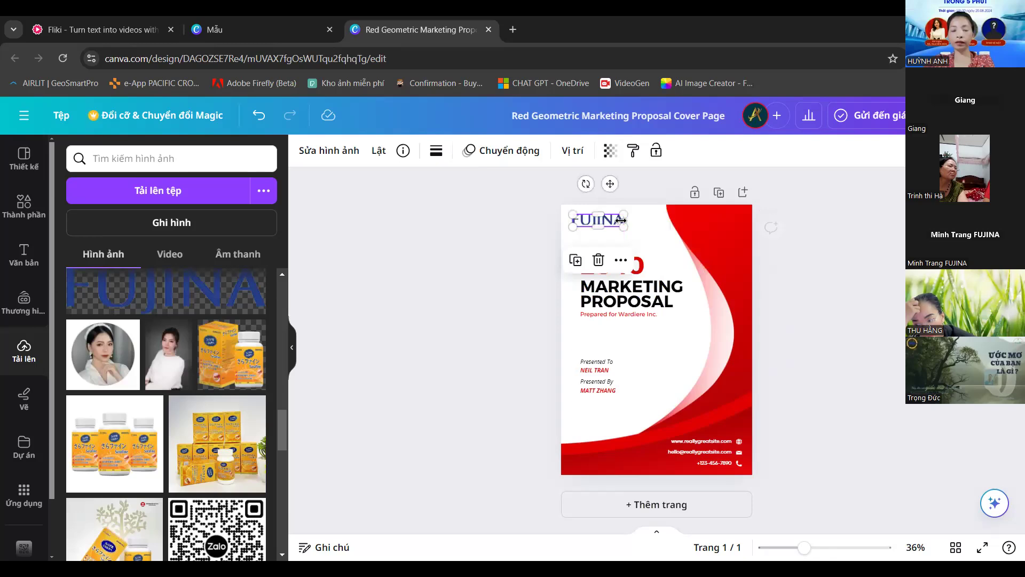
{"action": "left_click", "coordinate": [761, 287]}
{"action": "left_click", "coordinate": [641, 276]}
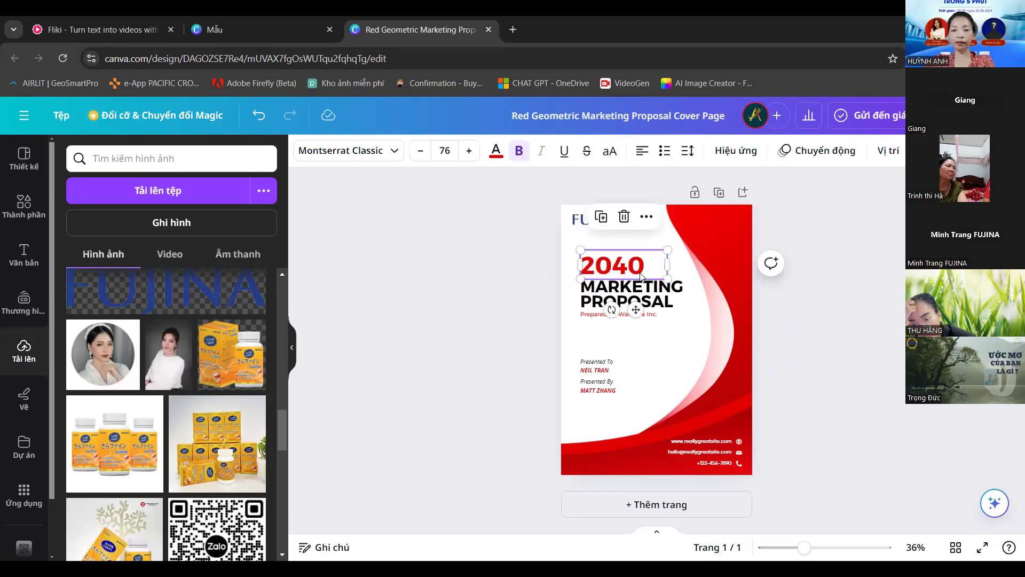
{"action": "left_click", "coordinate": [107, 29]}
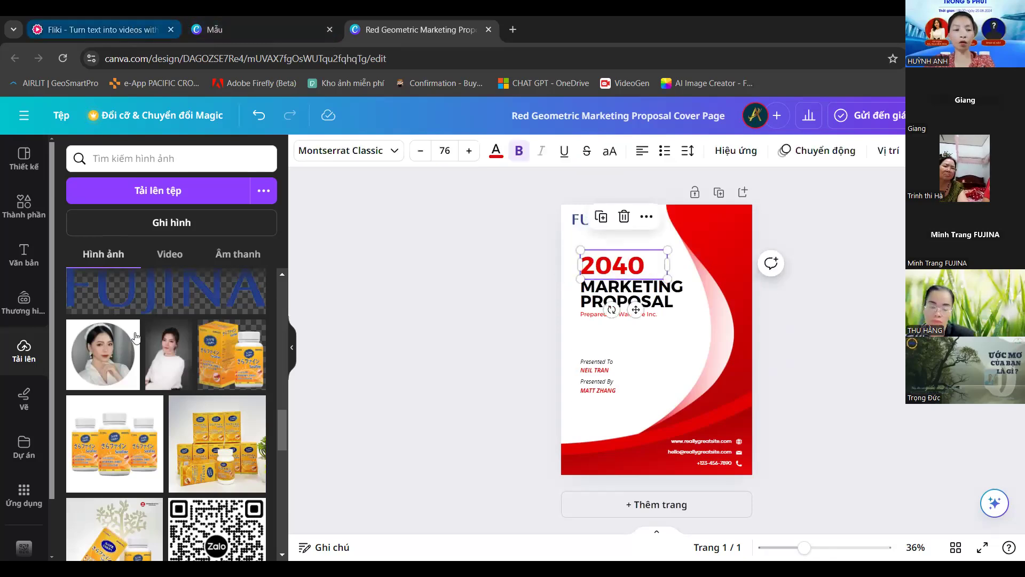
{"action": "left_click", "coordinate": [87, 296]}
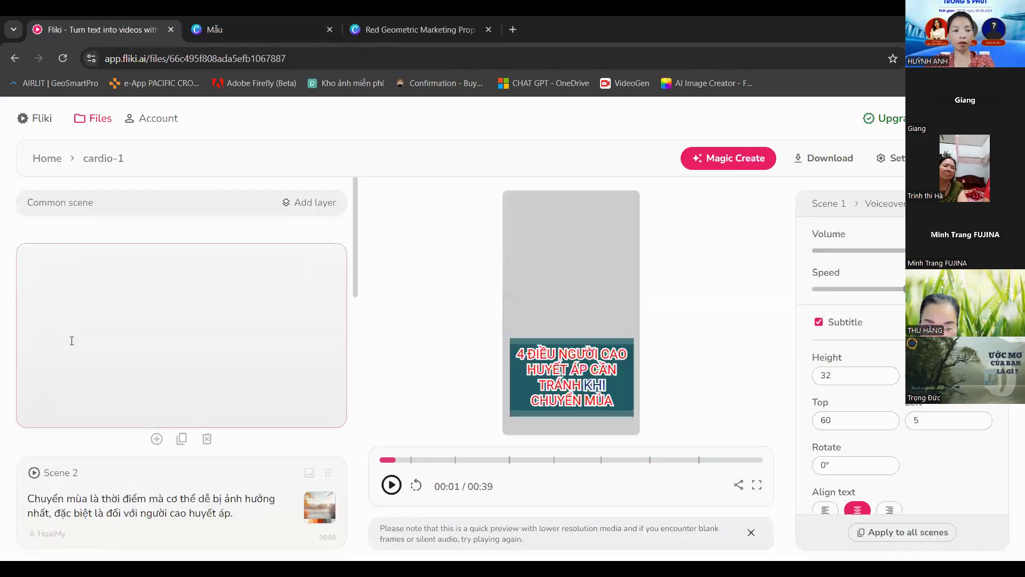
{"action": "triple_click", "coordinate": [33, 333]}
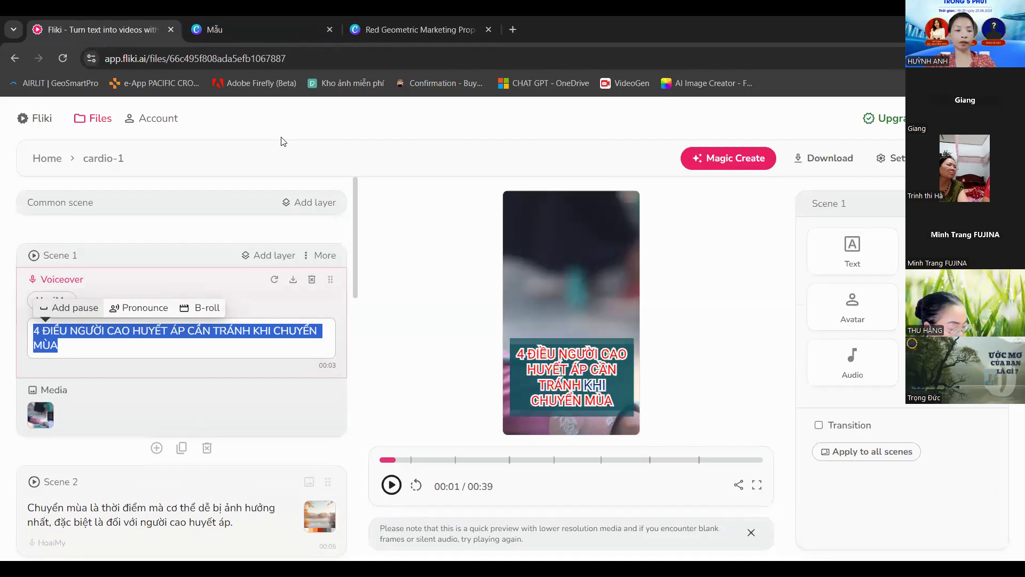
{"action": "left_click", "coordinate": [435, 23]}
Replace the 2040 heading with '4 ĐIỀU', trying Roboto before keeping Montserrat Classic.
{"action": "double_click", "coordinate": [633, 265]}
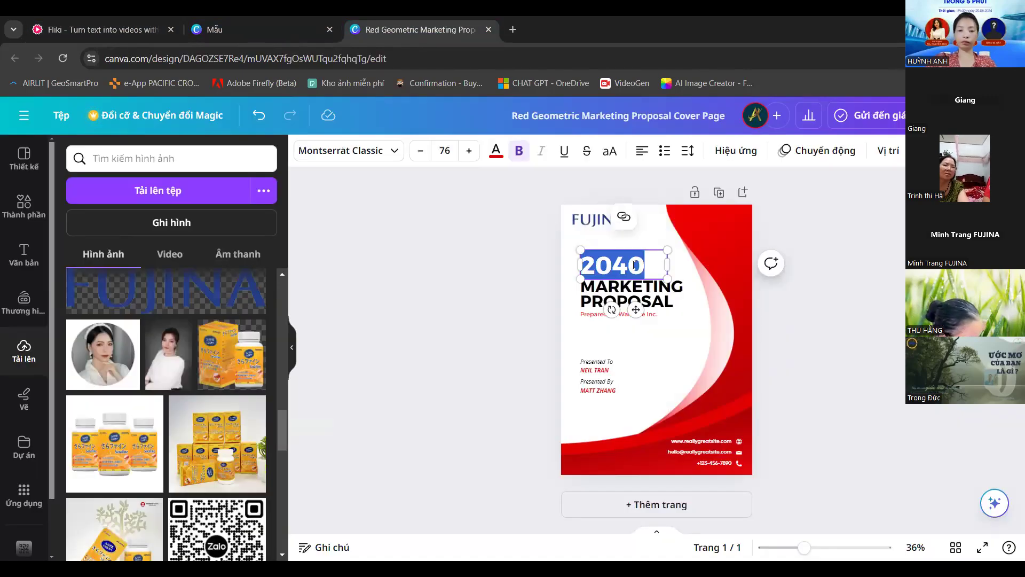
{"action": "key", "text": "BackSpace"}
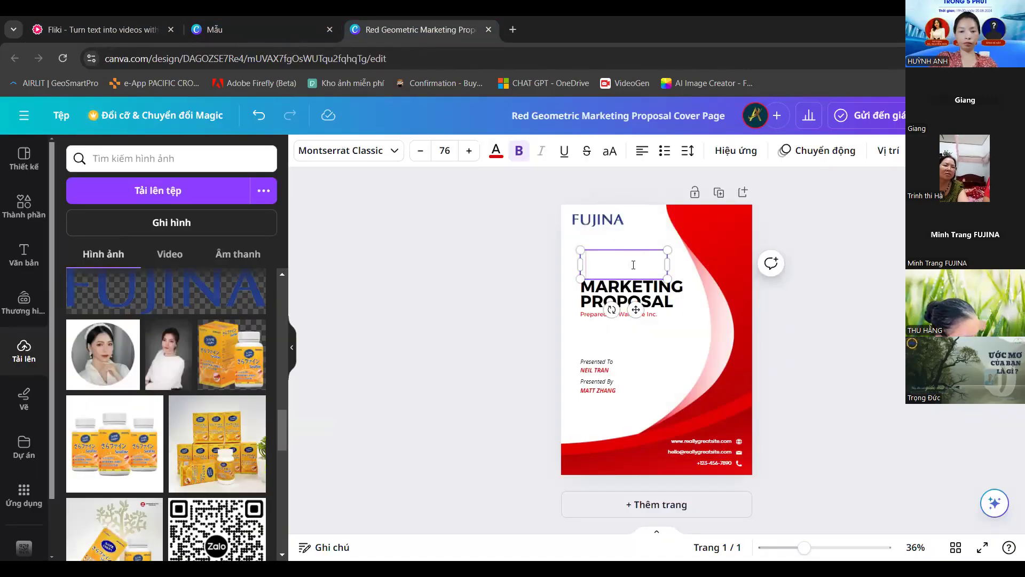
{"action": "type", "text": "4 d"}
{"action": "key", "text": "BackSpace"}
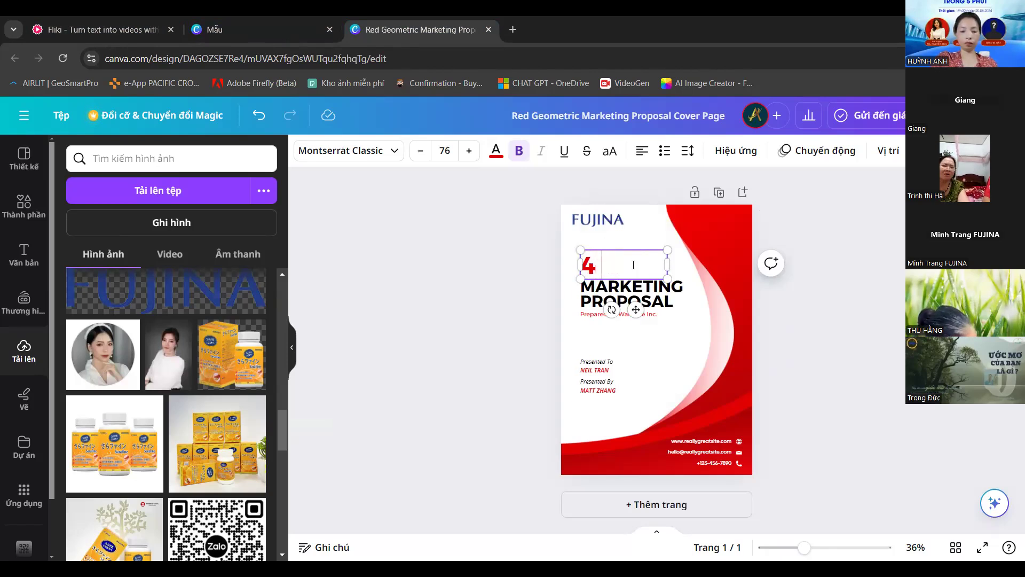
{"action": "type", "text": "ĐIỀU"}
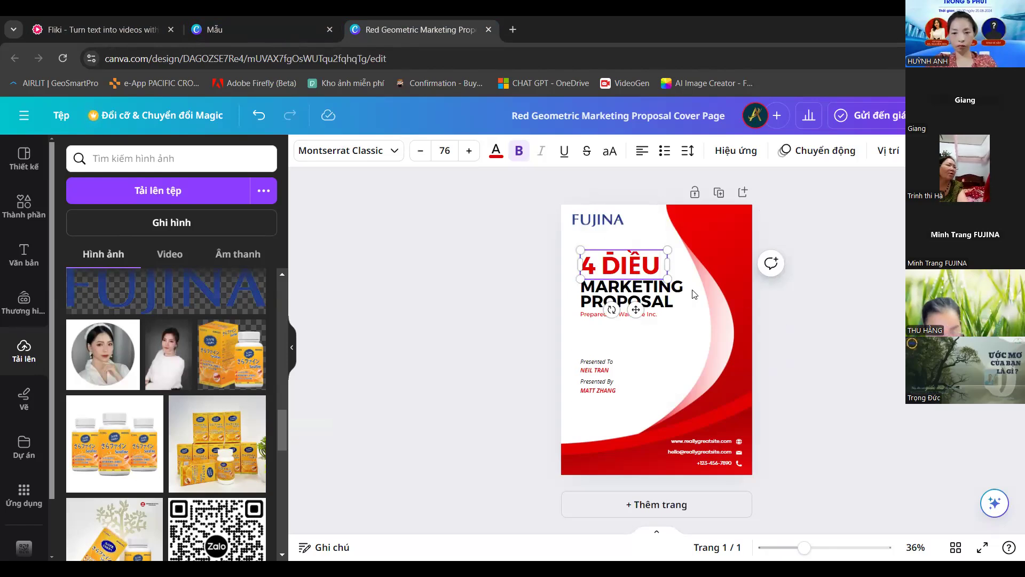
{"action": "left_click", "coordinate": [635, 275]}
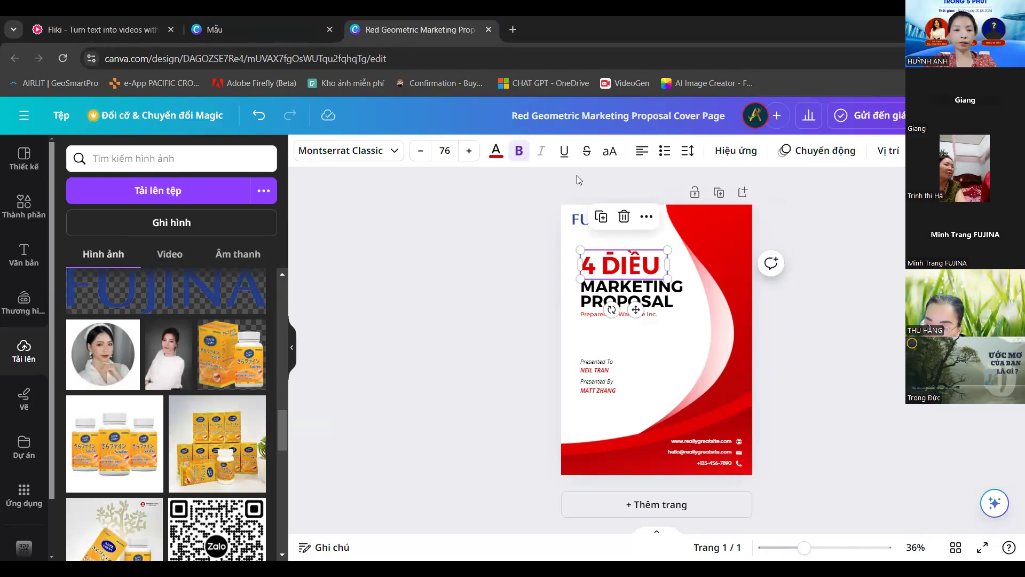
{"action": "left_click", "coordinate": [377, 152]}
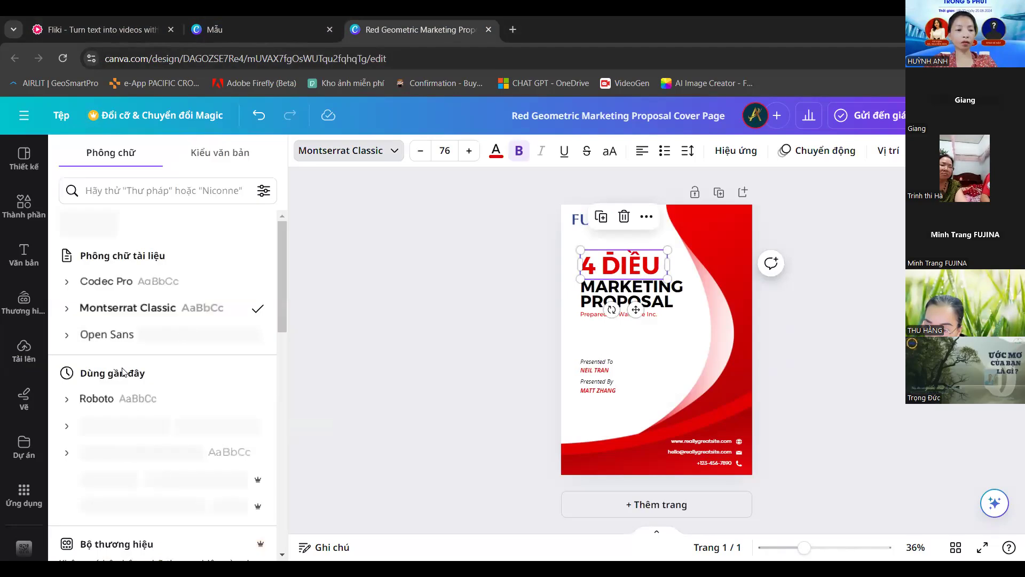
{"action": "left_click", "coordinate": [100, 400]}
{"action": "left_click", "coordinate": [190, 316]}
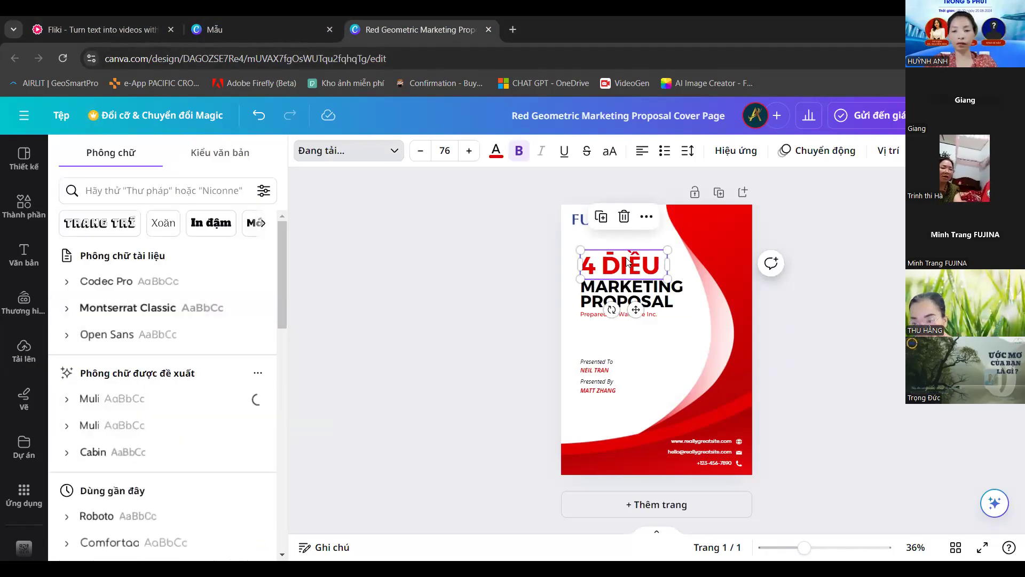
Reduce the heading's font size step by step down to 62.
{"action": "double_click", "coordinate": [596, 265]}
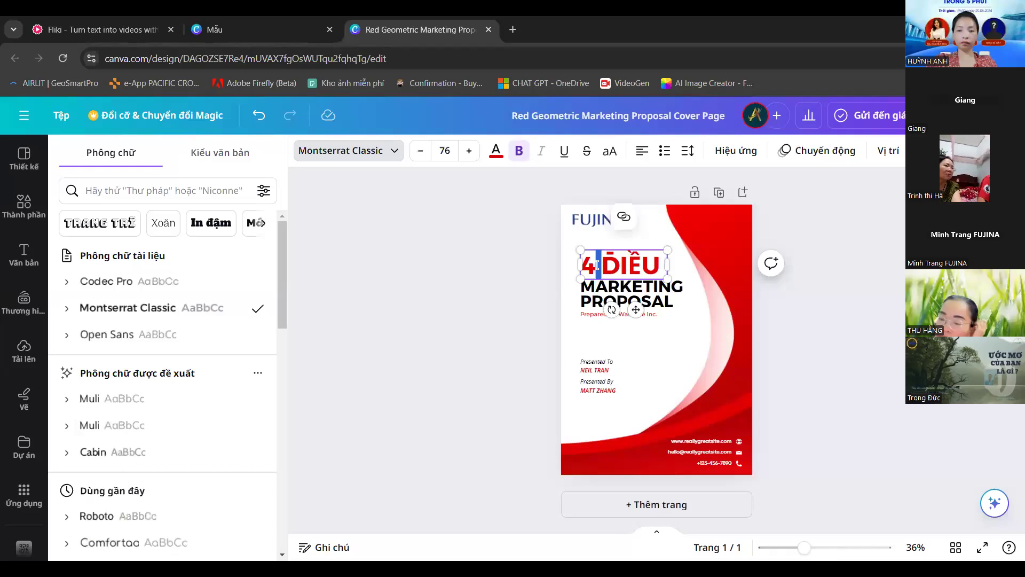
{"action": "left_click_drag", "start_coordinate": [599, 265], "coordinate": [619, 266]}
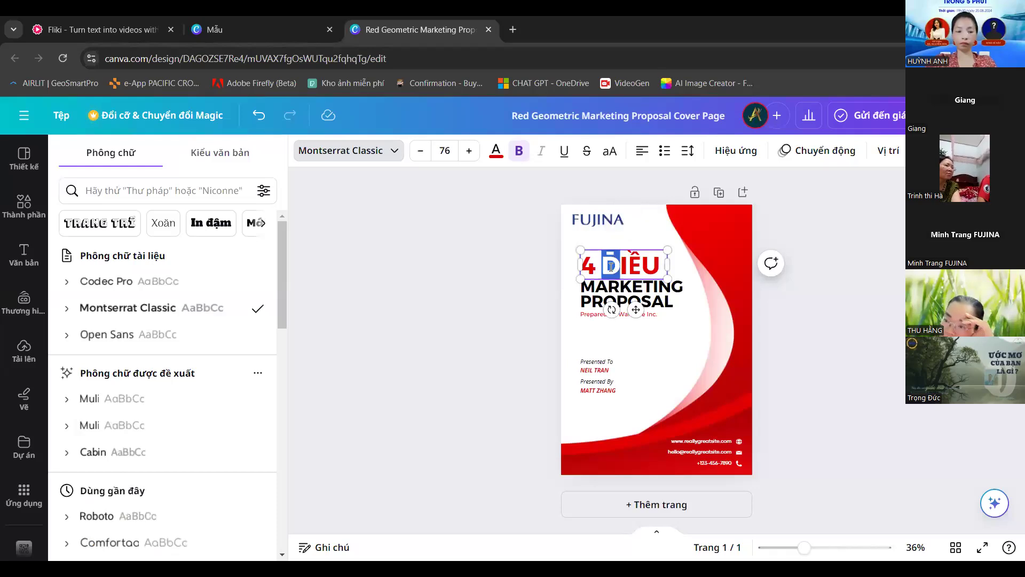
{"action": "left_click", "coordinate": [611, 267]}
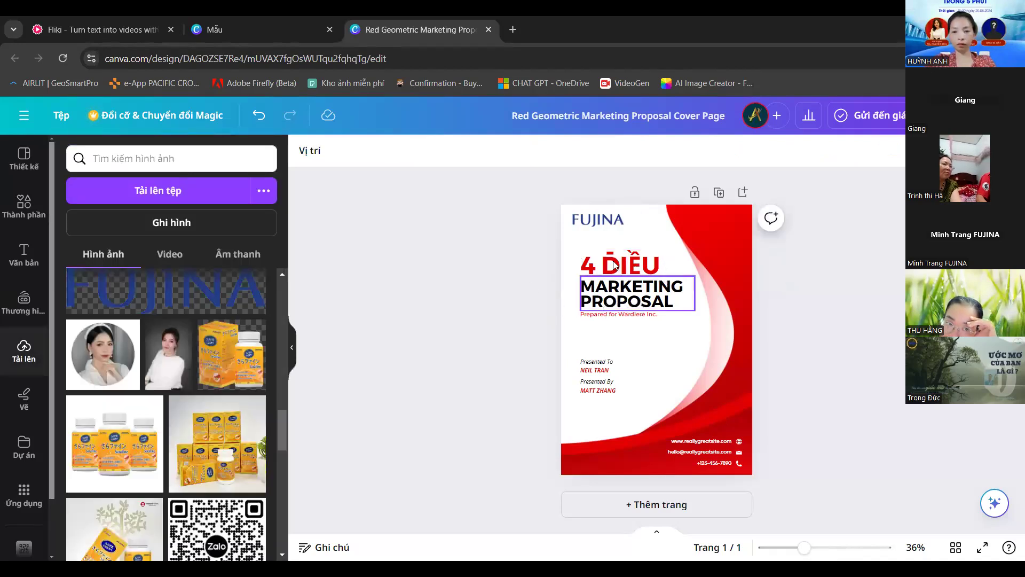
{"action": "left_click", "coordinate": [422, 151]}
{"action": "left_click", "coordinate": [425, 153]}
{"action": "left_click", "coordinate": [424, 154]}
{"action": "left_click", "coordinate": [424, 154]}
{"action": "left_click", "coordinate": [424, 153]}
{"action": "left_click", "coordinate": [425, 153]}
{"action": "left_click", "coordinate": [424, 153]}
{"action": "left_click", "coordinate": [422, 152]}
{"action": "left_click", "coordinate": [422, 151]}
{"action": "left_click", "coordinate": [422, 152]}
{"action": "left_click", "coordinate": [422, 151]}
{"action": "left_click", "coordinate": [422, 152]}
{"action": "left_click", "coordinate": [422, 151]}
{"action": "left_click", "coordinate": [421, 151]}
Retype the heading as lowercase '4 điều' and check the wording against Fliki.
{"action": "double_click", "coordinate": [612, 264]}
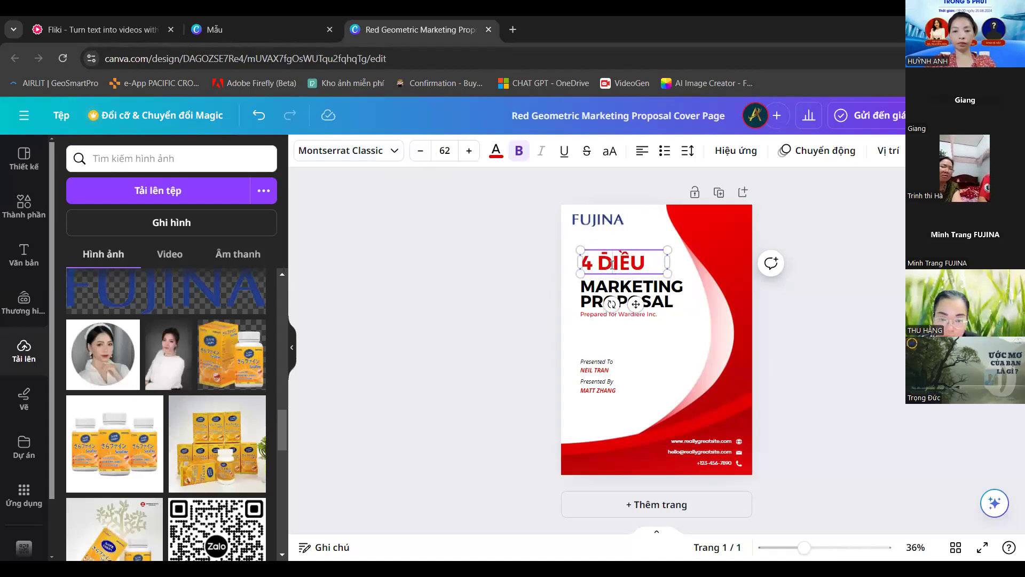
{"action": "type", "text": "D"}
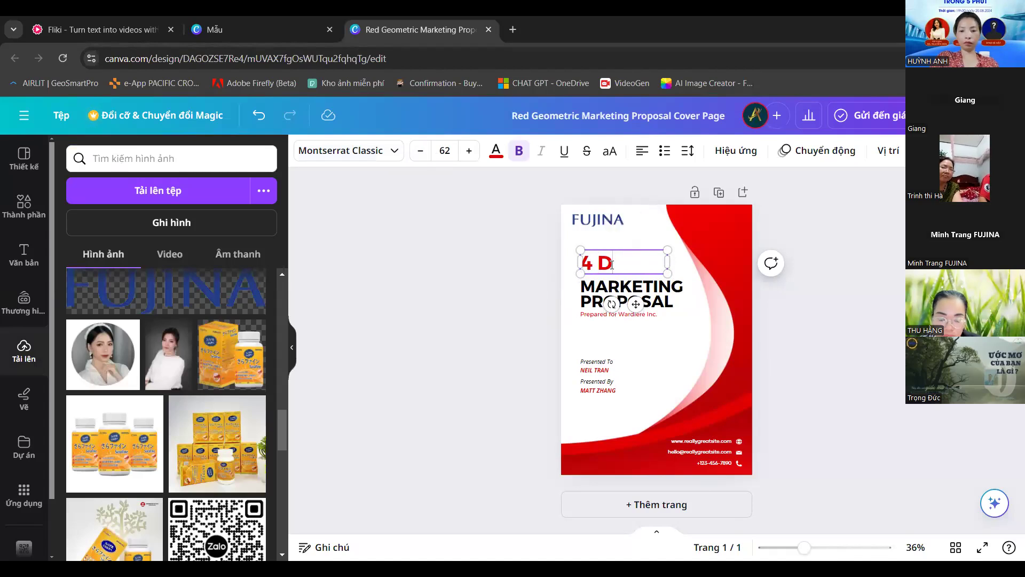
{"action": "key", "text": "BackSpace"}
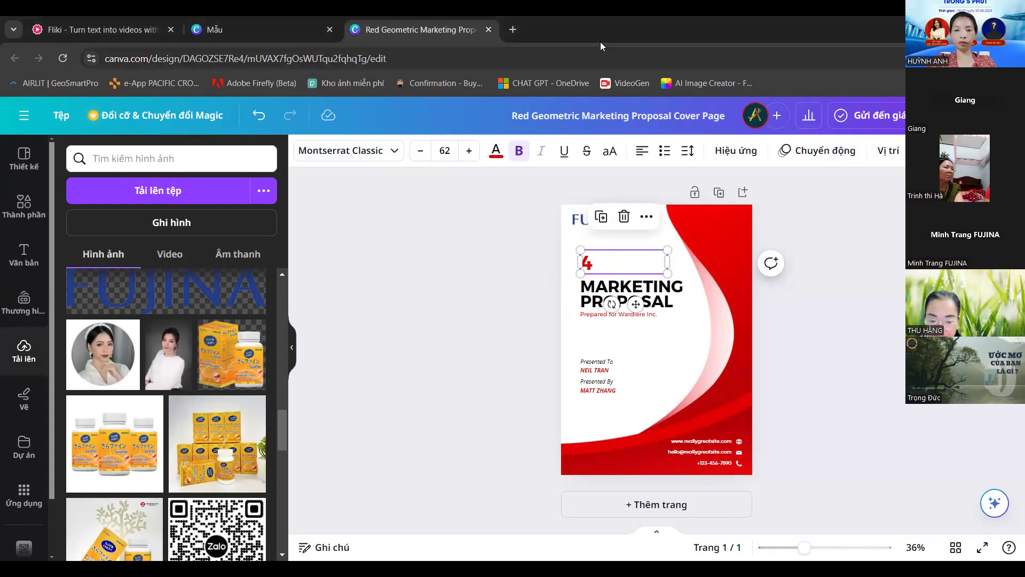
{"action": "left_click", "coordinate": [616, 265]}
{"action": "type", "text": "điều"}
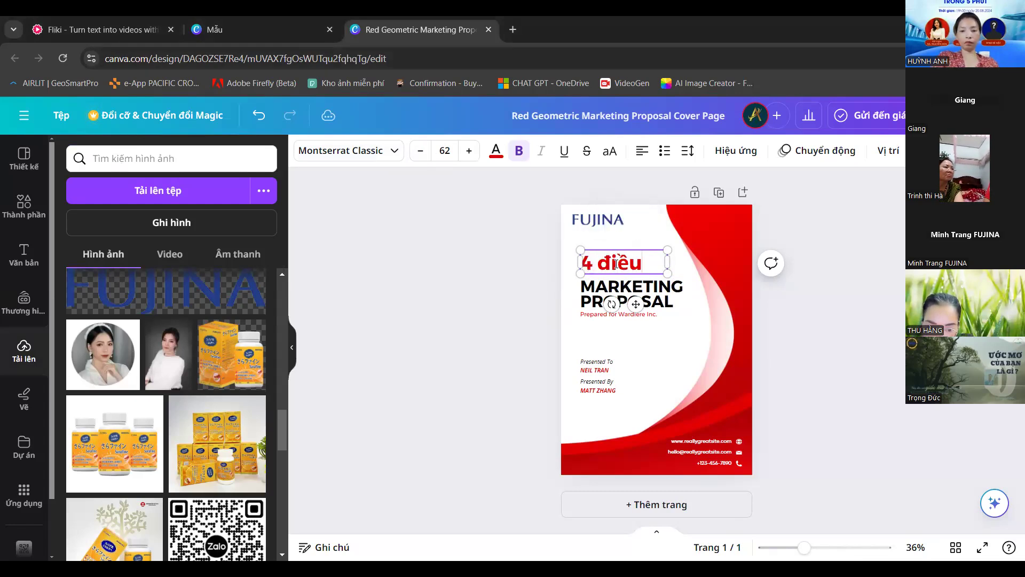
{"action": "left_click", "coordinate": [445, 320]}
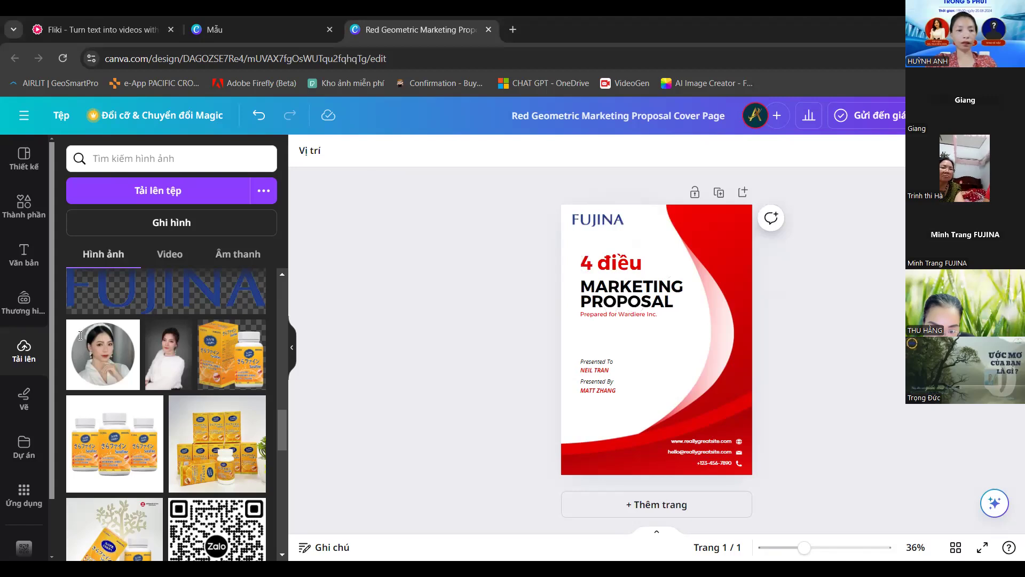
{"action": "key", "text": "ctrl+Tab"}
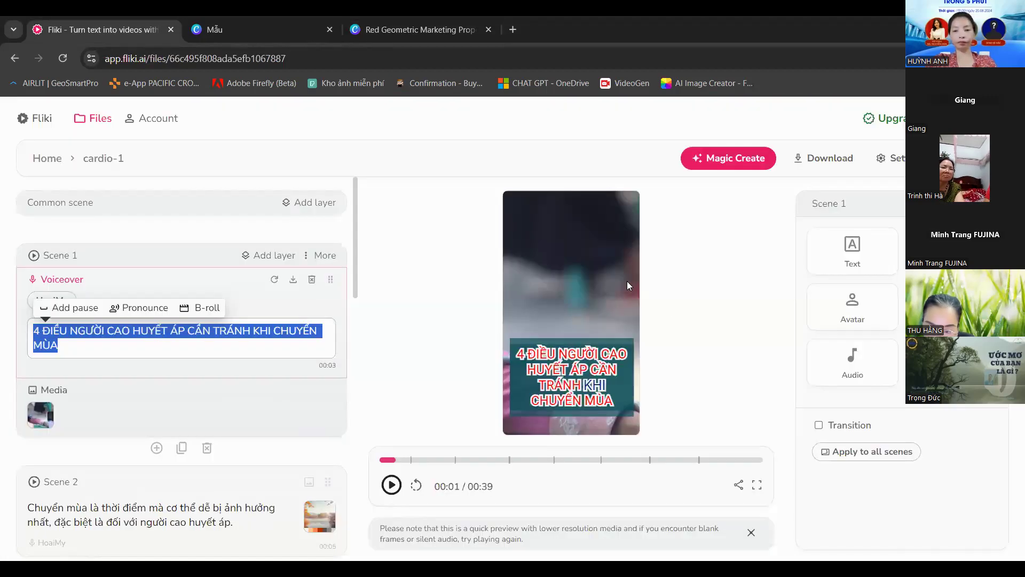
{"action": "key", "text": "ctrl+shift+Tab"}
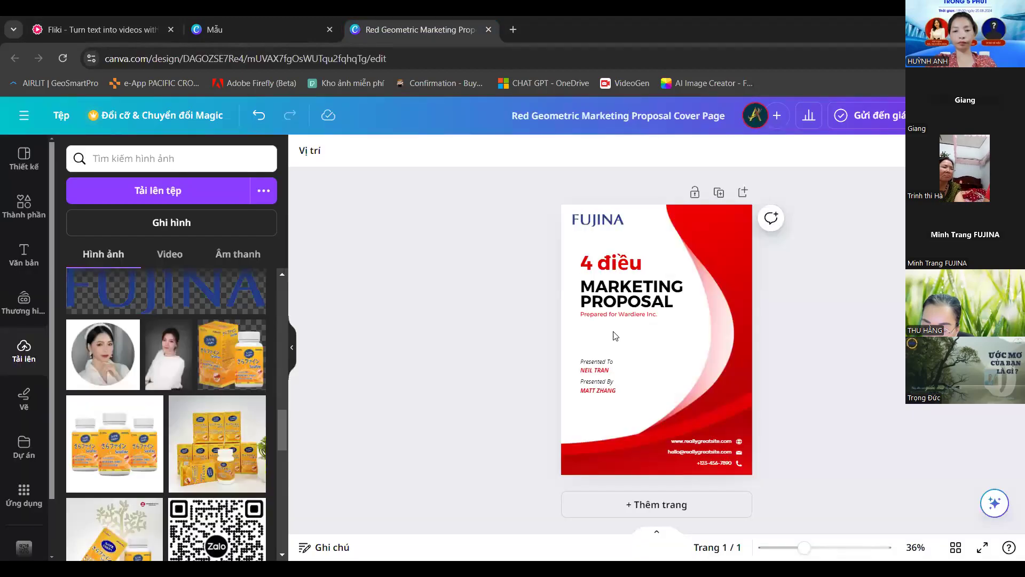
Retitle the cover 'NGƯỜI CAO HUYẾT ÁP' with about 1.19 line spacing, subtitle line beneath it.
{"action": "left_click_drag", "start_coordinate": [609, 315], "coordinate": [614, 338]}
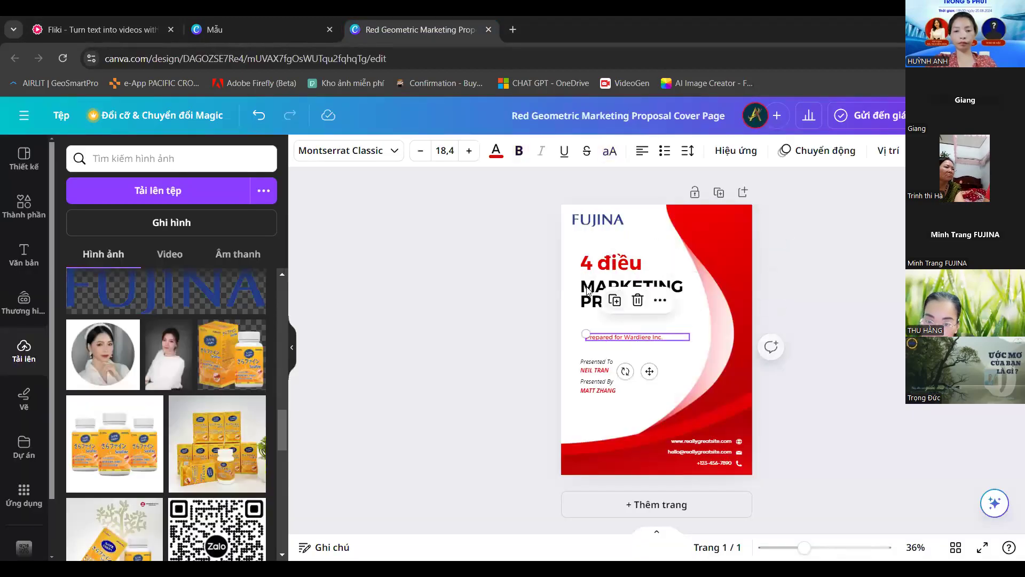
{"action": "left_click_drag", "start_coordinate": [674, 302], "coordinate": [588, 286]}
{"action": "type", "text": "NG"}
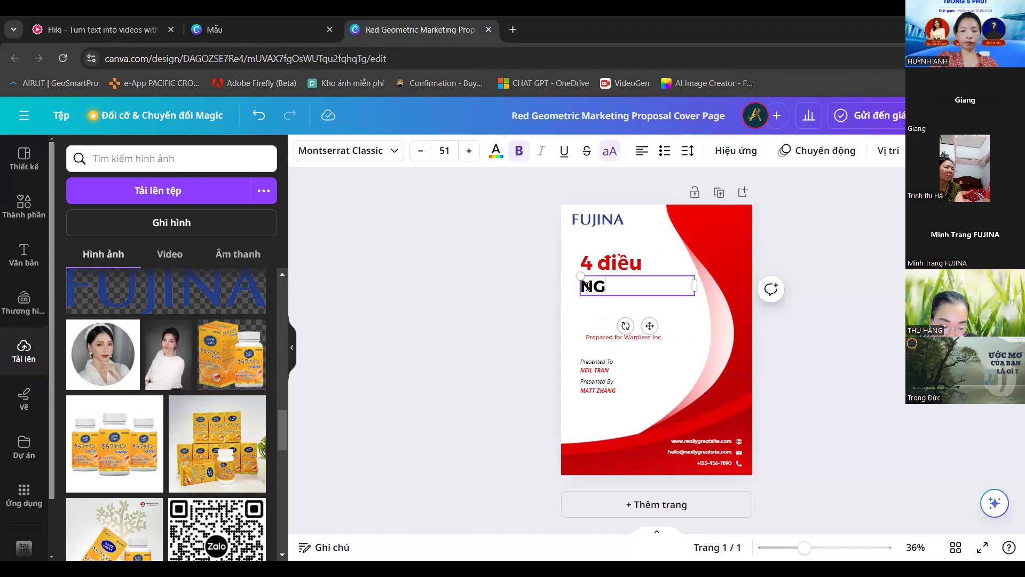
{"action": "type", "text": "ƯỜI CAO HUYET ÁP"}
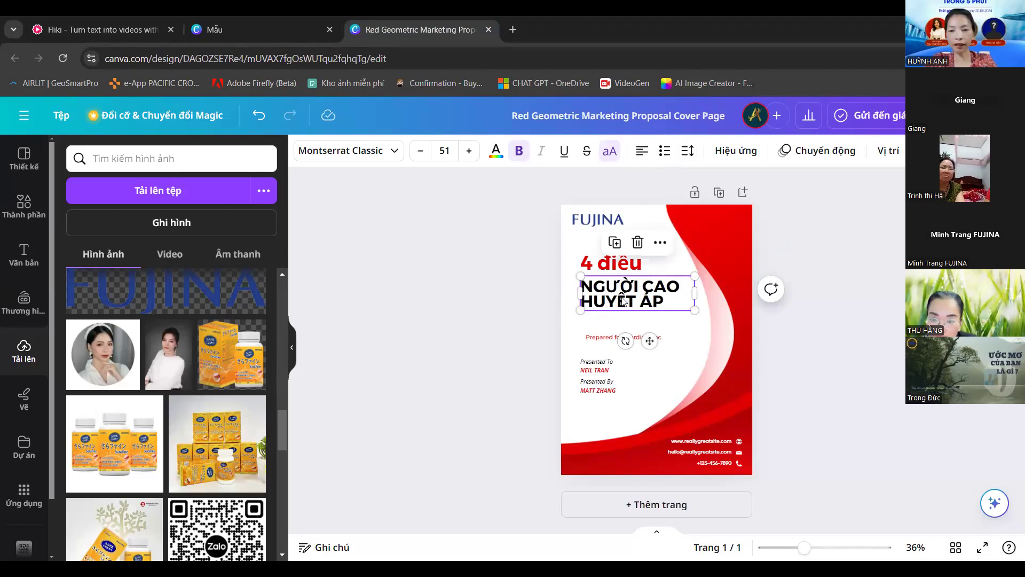
{"action": "left_click", "coordinate": [688, 151]}
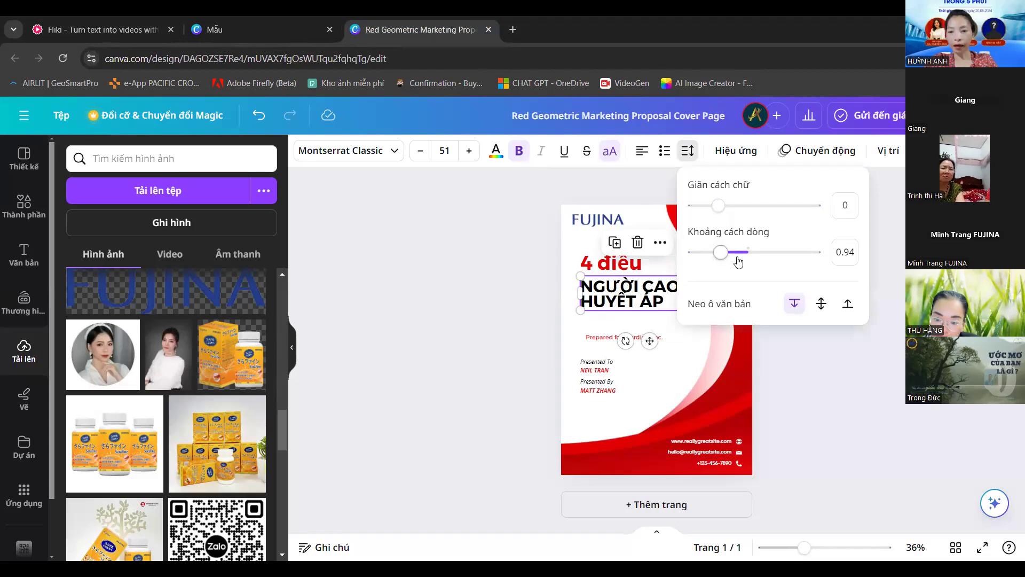
{"action": "left_click_drag", "start_coordinate": [724, 254], "coordinate": [735, 259]}
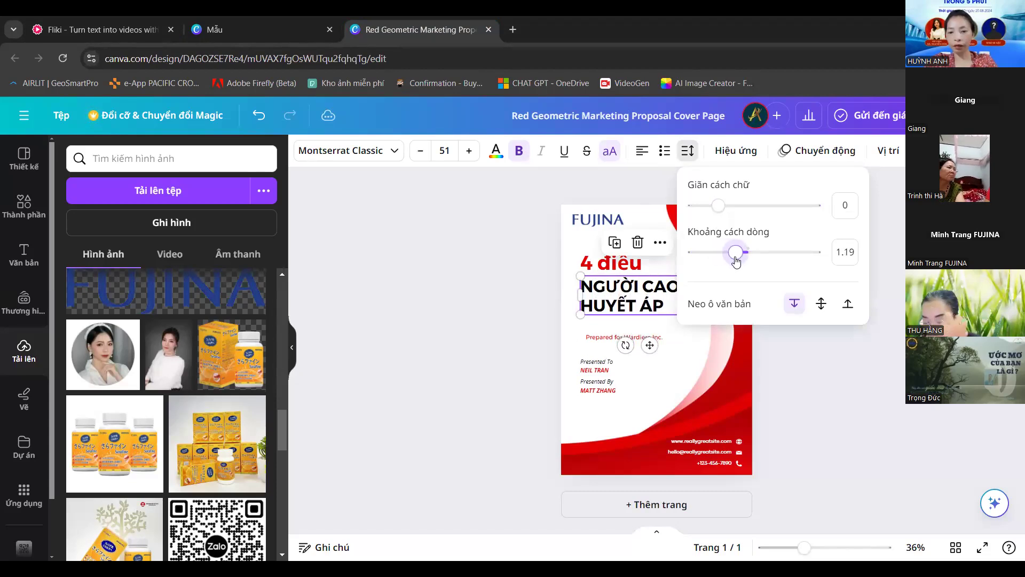
{"action": "left_click", "coordinate": [604, 338]}
{"action": "left_click_drag", "start_coordinate": [606, 342], "coordinate": [599, 325]}
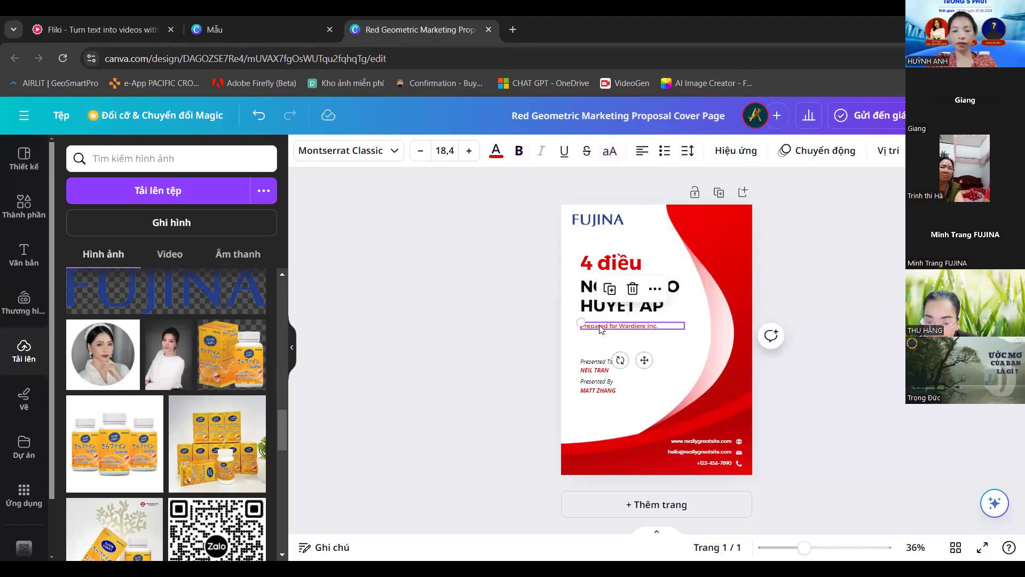
Replace the subtitle with 'CẦN TRÁNH' and enlarge it to about 45.
{"action": "double_click", "coordinate": [601, 325]}
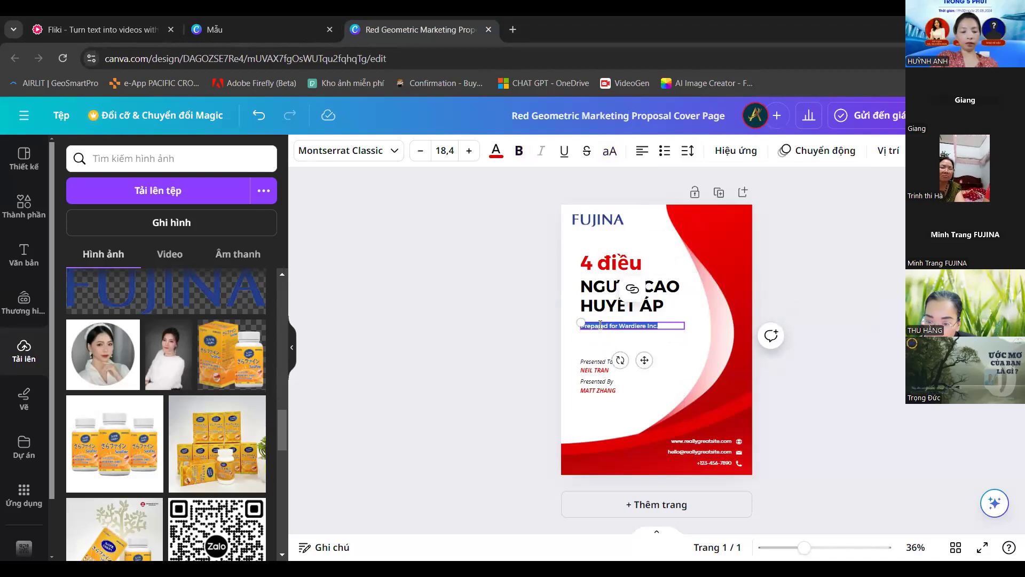
{"action": "type", "text": "A"}
{"action": "type", "text": "N"}
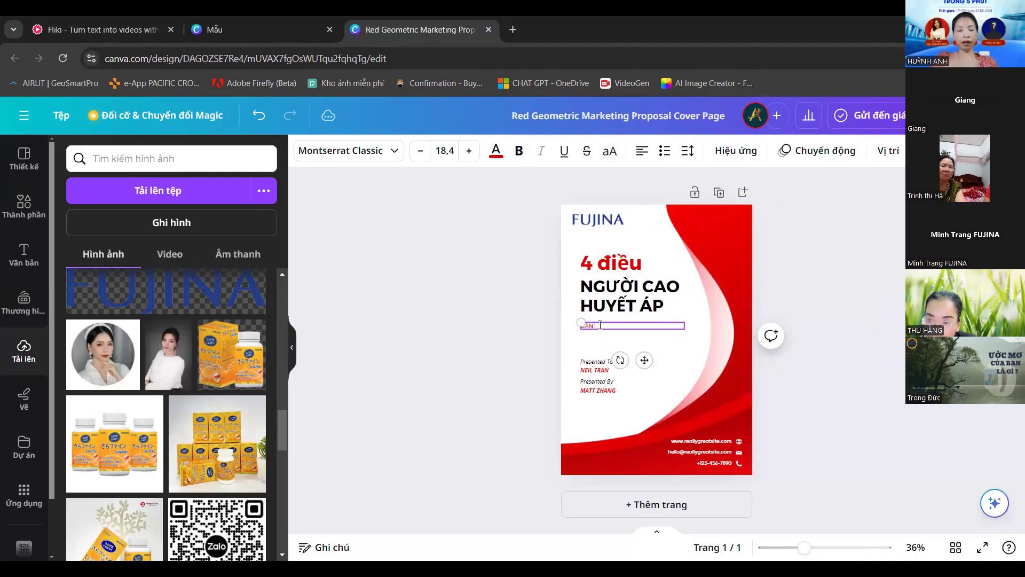
{"action": "type", "text": " THANH"}
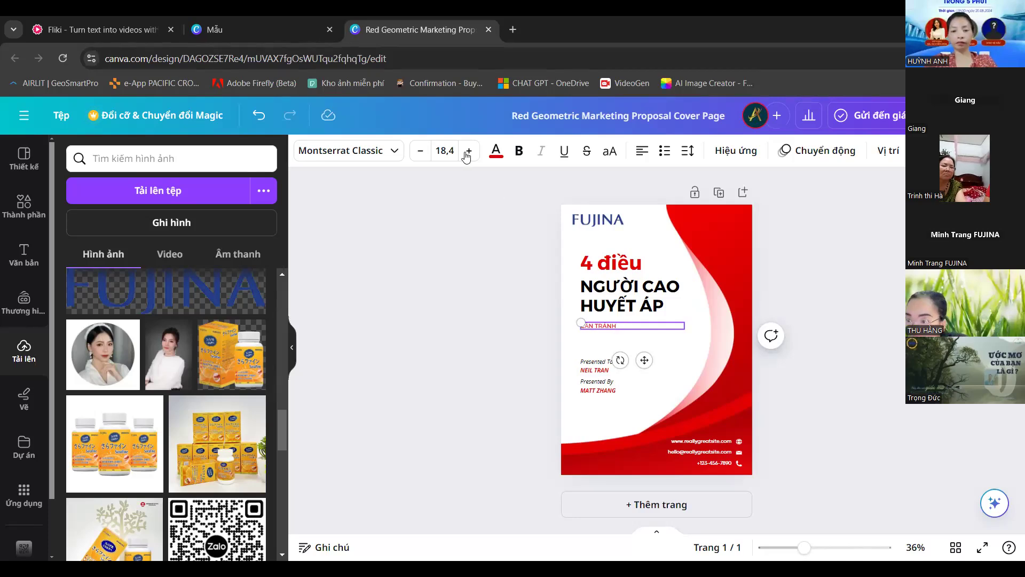
{"action": "left_click", "coordinate": [468, 151]}
{"action": "left_click", "coordinate": [469, 151]}
{"action": "left_click", "coordinate": [469, 151]}
{"action": "left_click", "coordinate": [469, 151]}
{"action": "left_click", "coordinate": [469, 151]}
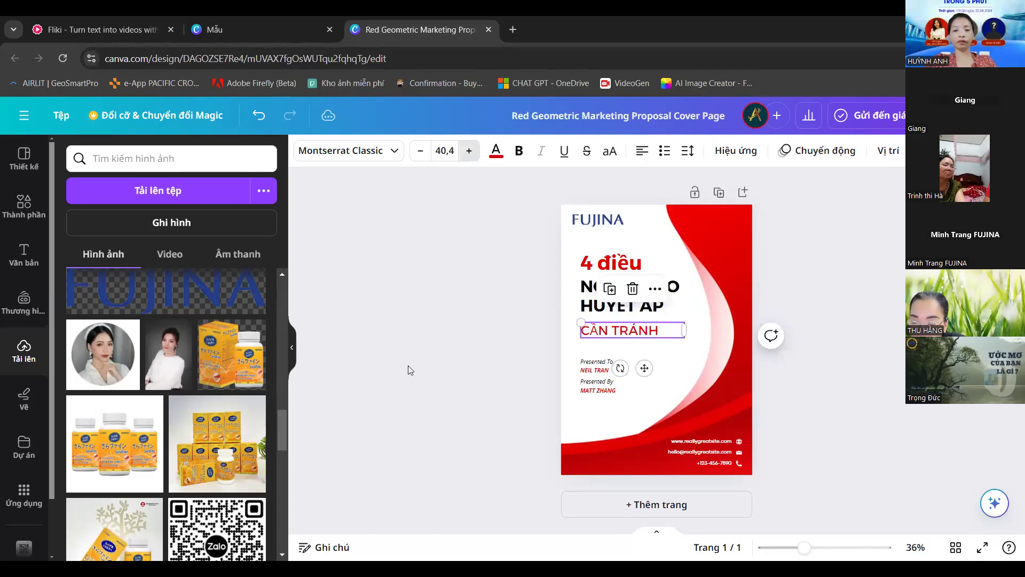
{"action": "left_click", "coordinate": [468, 152]}
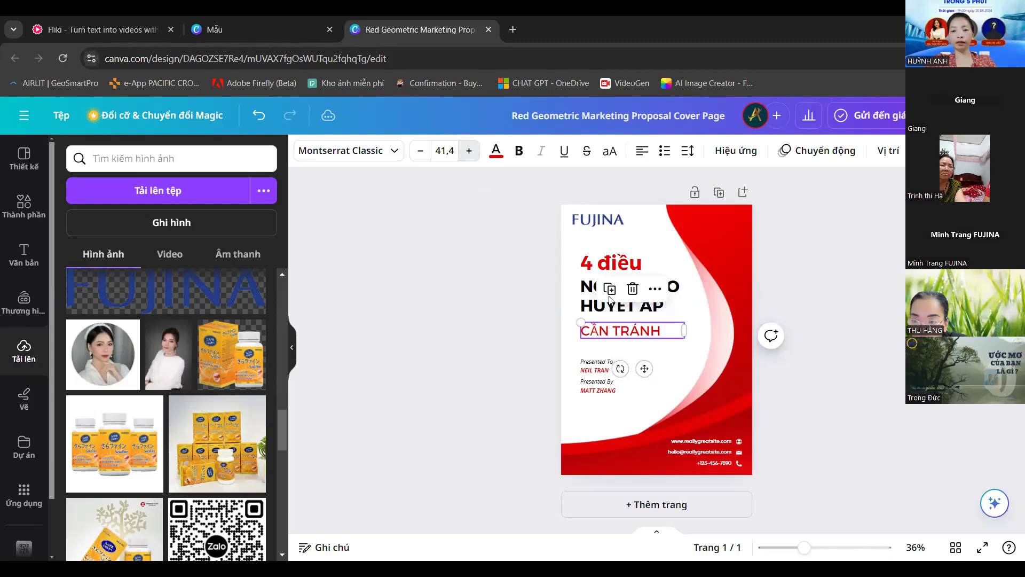
Nudge the NGƯỜI CAO HUYẾT ÁP heading slightly upward.
{"action": "left_click", "coordinate": [608, 301]}
{"action": "left_click_drag", "start_coordinate": [606, 300], "coordinate": [614, 299]}
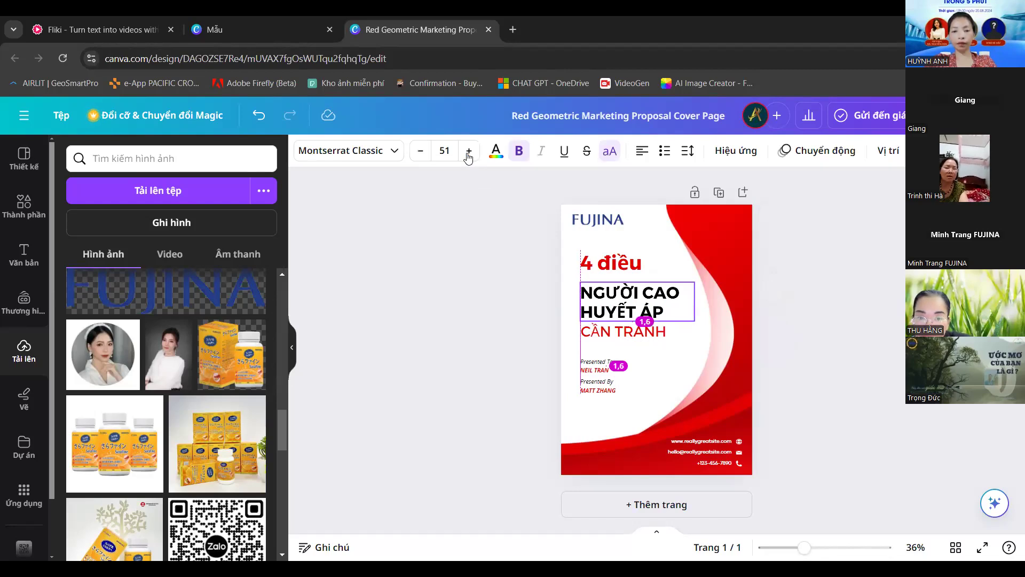
{"action": "left_click_drag", "start_coordinate": [611, 330], "coordinate": [612, 327]}
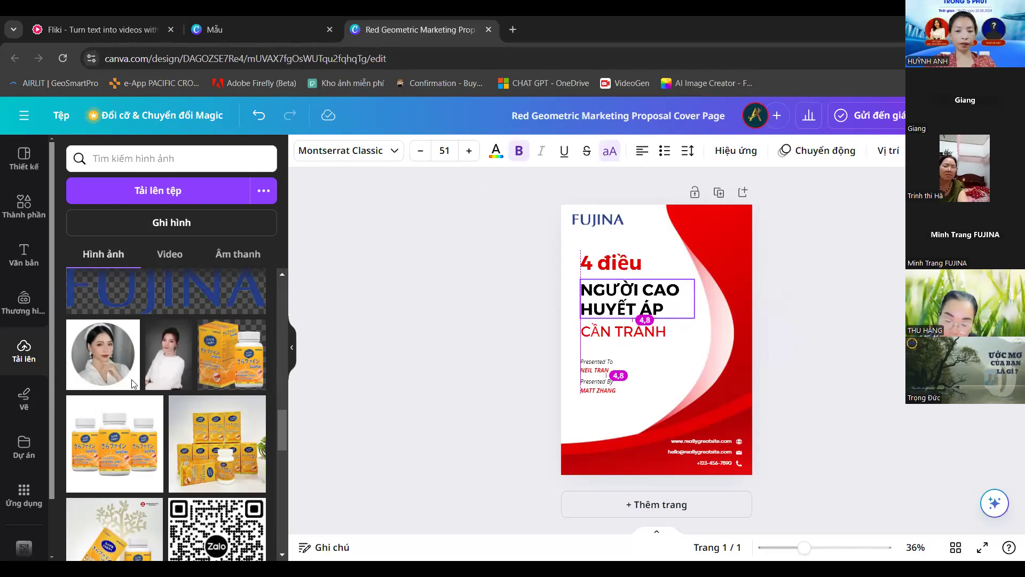
Set the CẦN TRÁNH subtitle in Roboto and clear the selection.
{"action": "key", "text": "Tab"}
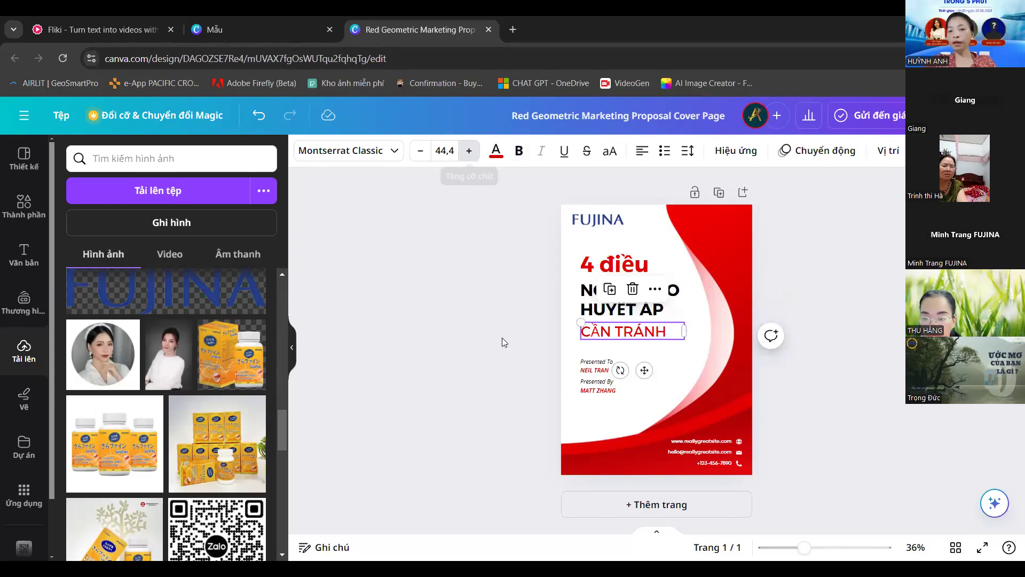
{"action": "scroll", "coordinate": [622, 337], "scroll_direction": "up", "scroll_amount": 5}
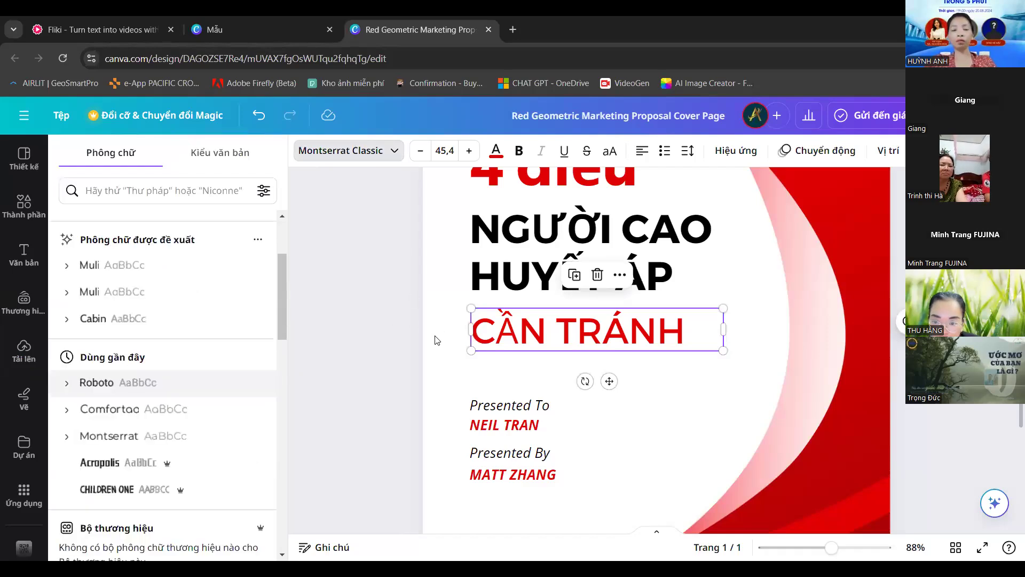
{"action": "key", "text": "Return"}
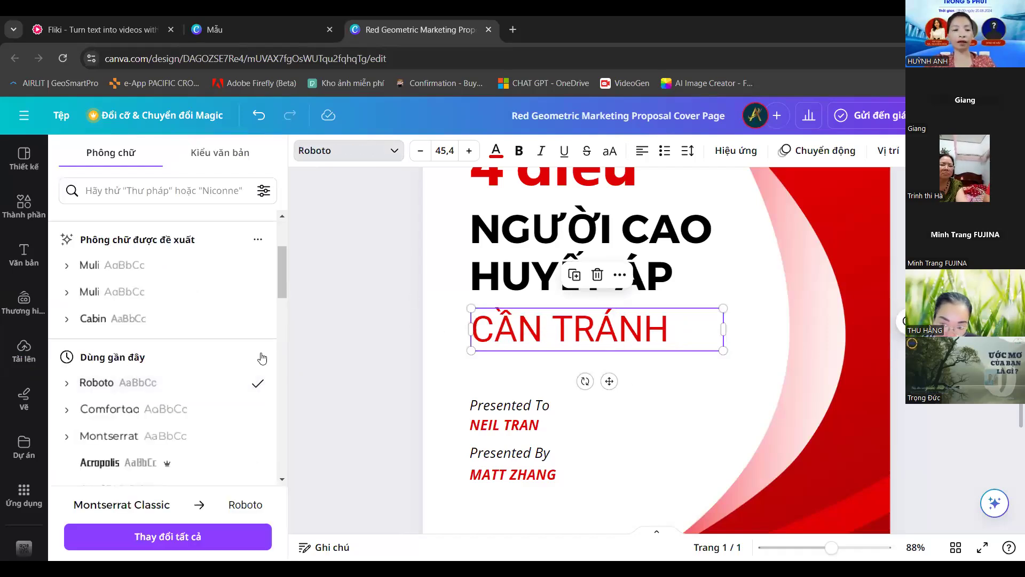
{"action": "left_click", "coordinate": [443, 368]}
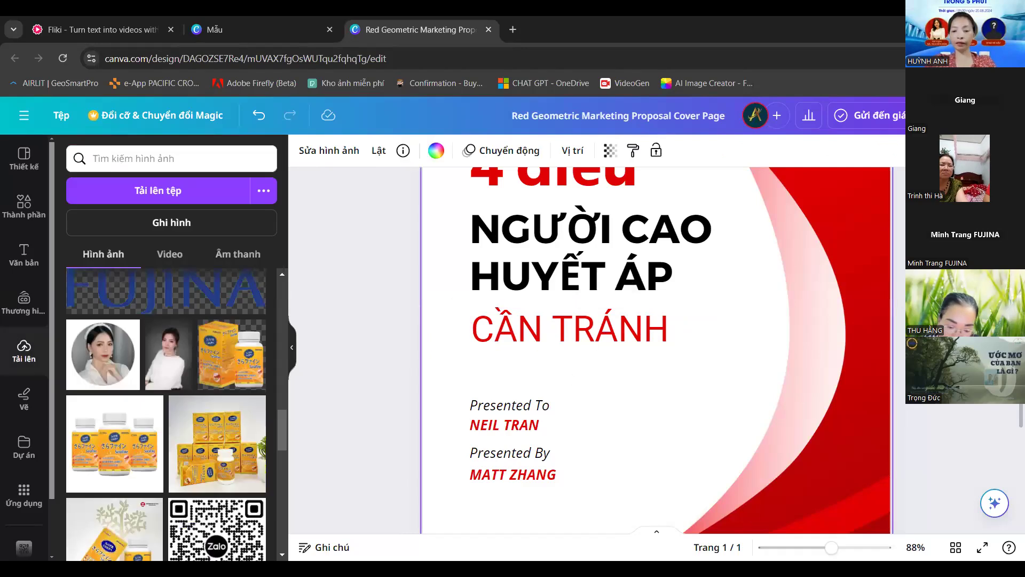
{"action": "left_click", "coordinate": [823, 552]}
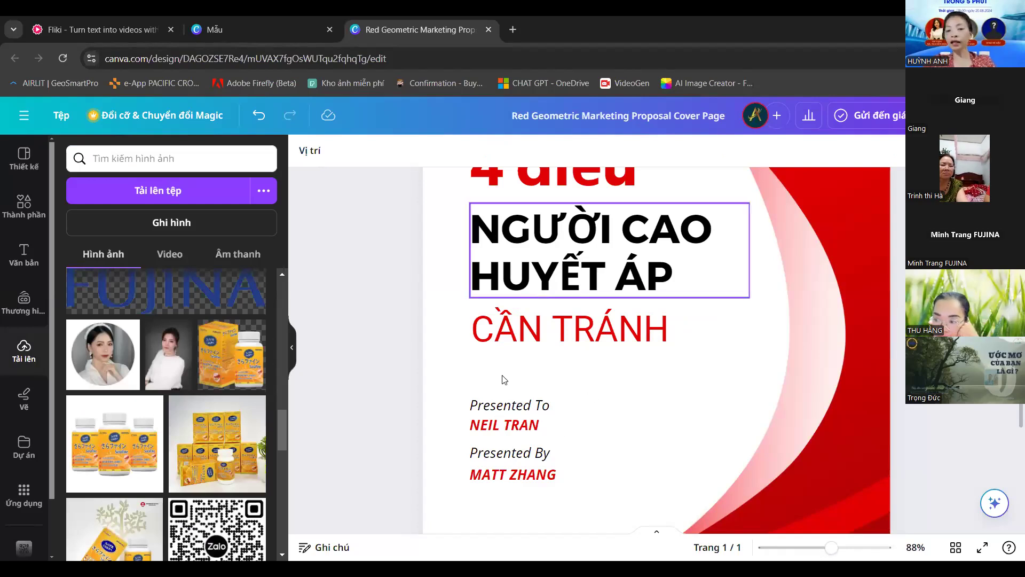
Delete the Presented To line, the name beneath it, and the Presented By block.
{"action": "scroll", "coordinate": [534, 350], "scroll_direction": "down", "scroll_amount": 3}
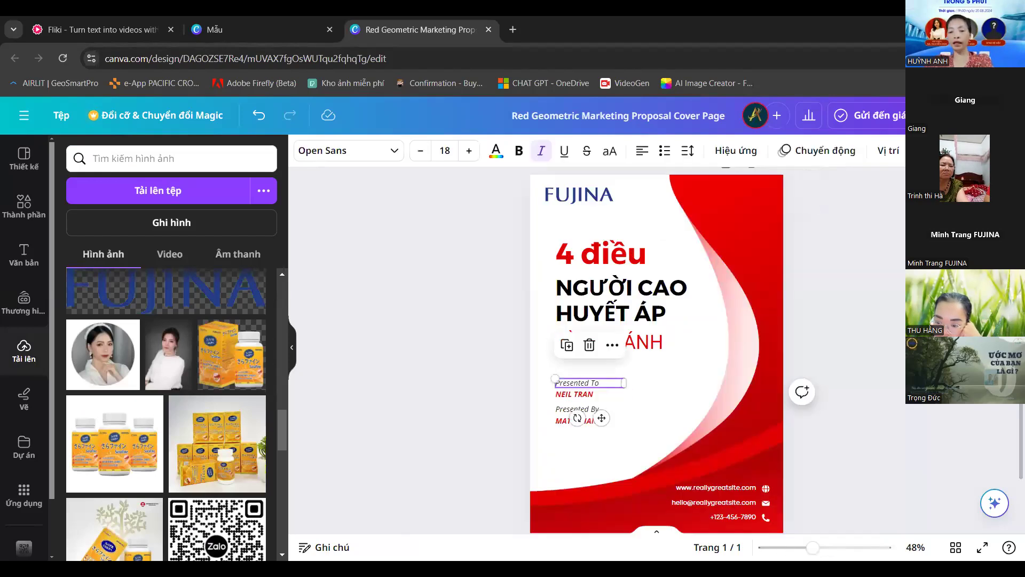
{"action": "left_click_drag", "start_coordinate": [814, 551], "coordinate": [815, 556]}
{"action": "left_click", "coordinate": [812, 554]}
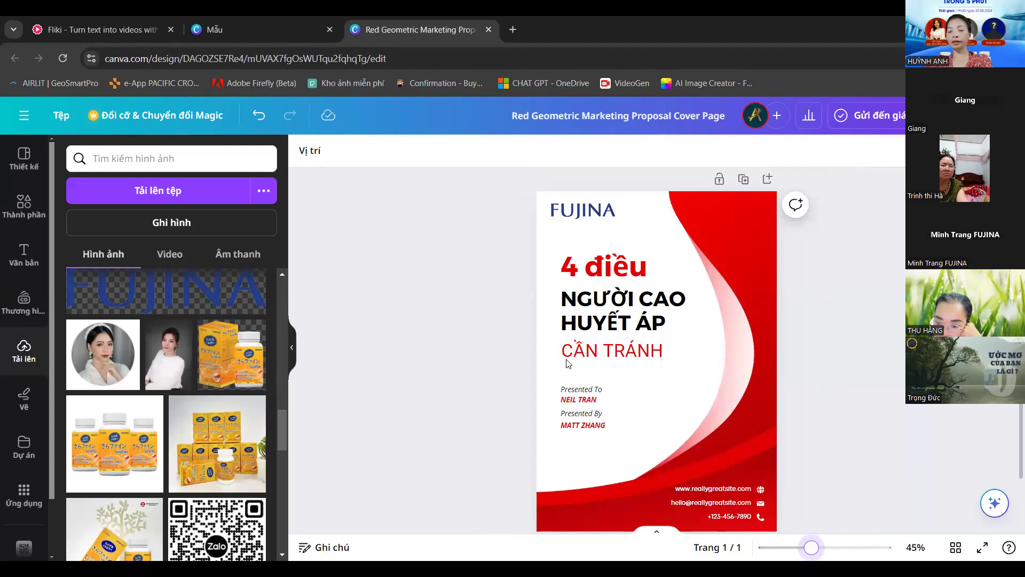
{"action": "left_click", "coordinate": [579, 394]}
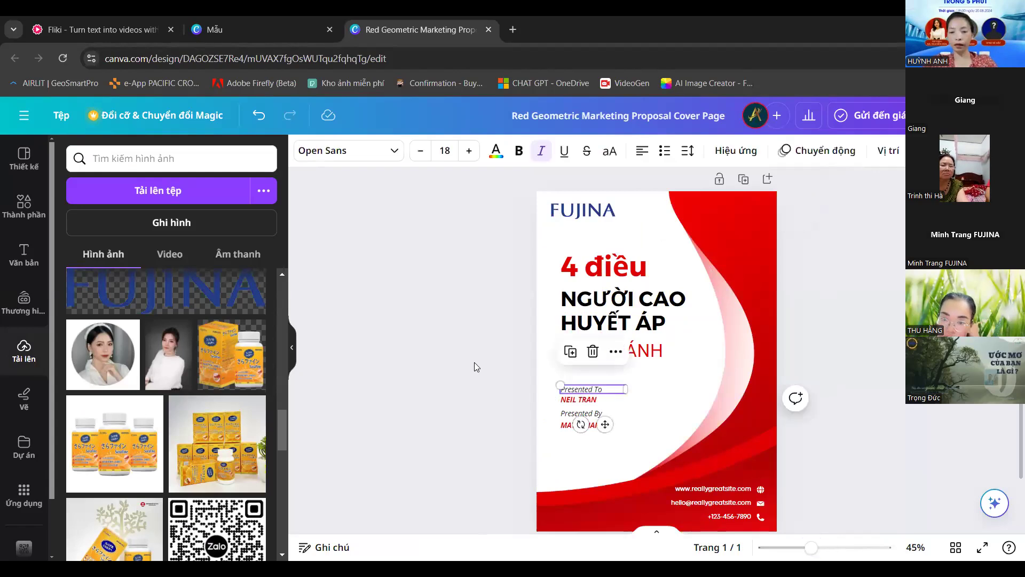
{"action": "scroll", "coordinate": [687, 477], "scroll_direction": "down", "scroll_amount": 2}
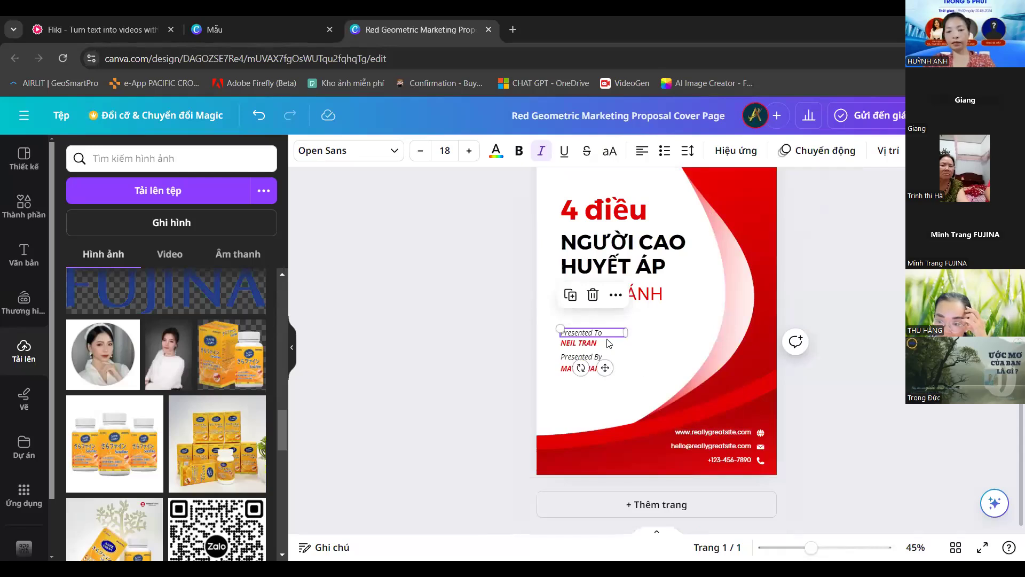
{"action": "key", "text": "Delete"}
{"action": "left_click", "coordinate": [590, 346]}
{"action": "key", "text": "Delete"}
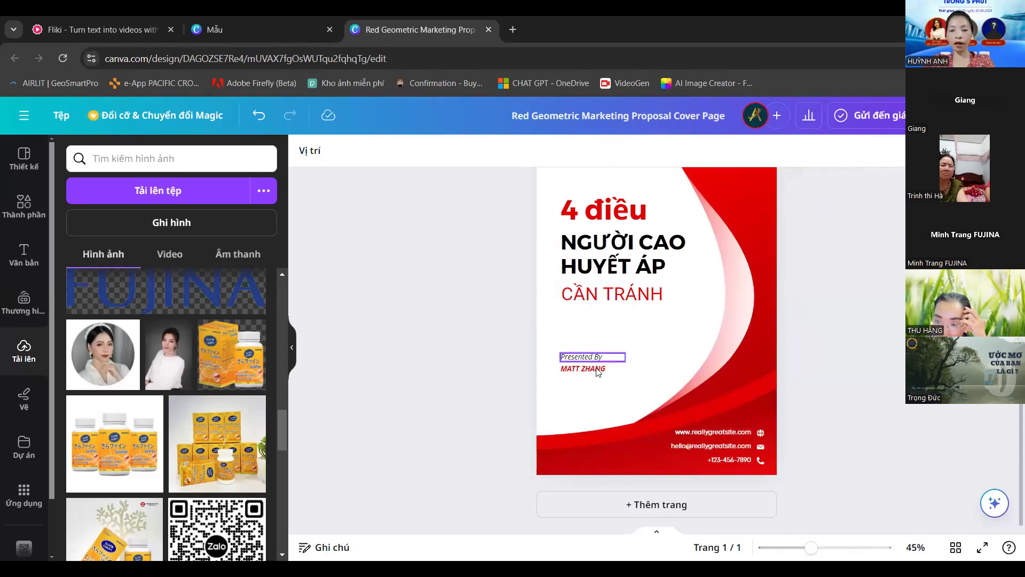
{"action": "left_click", "coordinate": [638, 352]}
{"action": "key", "text": "Delete"}
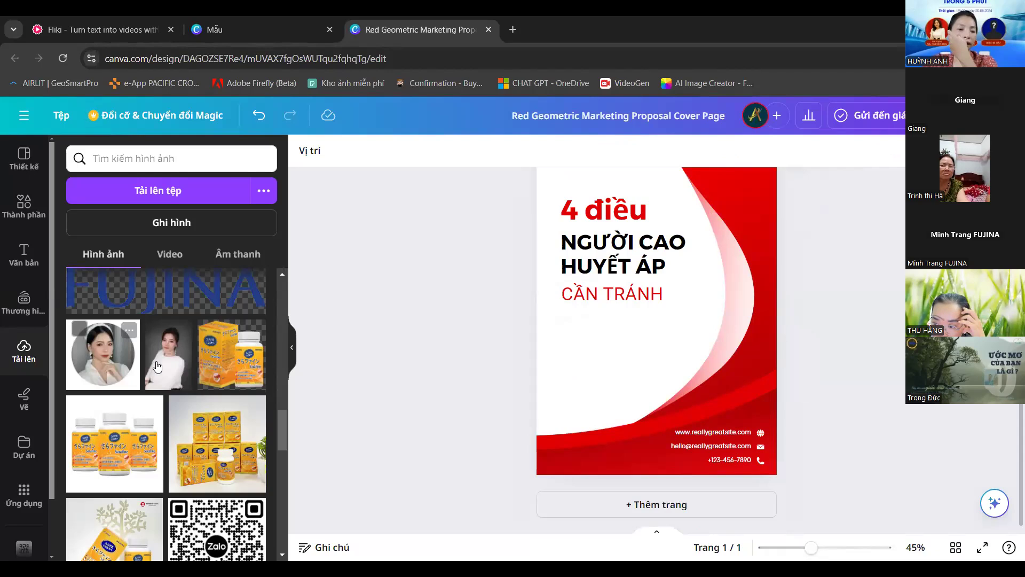
Browse the uploaded images and bring up the file-upload dialog on the Downloads folder.
{"action": "scroll", "coordinate": [157, 366], "scroll_direction": "down", "scroll_amount": 4}
{"action": "scroll", "coordinate": [157, 367], "scroll_direction": "down", "scroll_amount": 5}
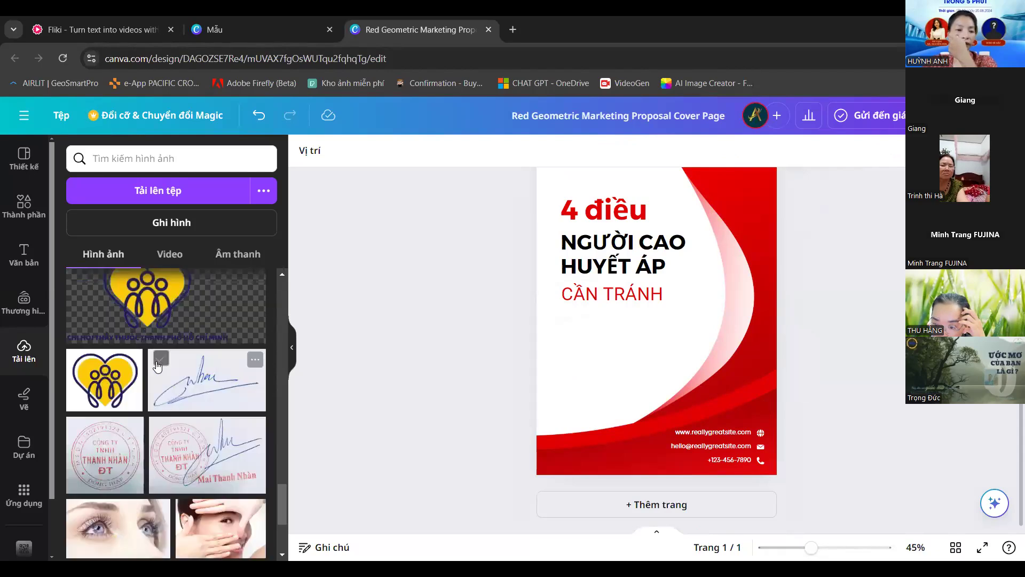
{"action": "scroll", "coordinate": [157, 367], "scroll_direction": "up", "scroll_amount": 4}
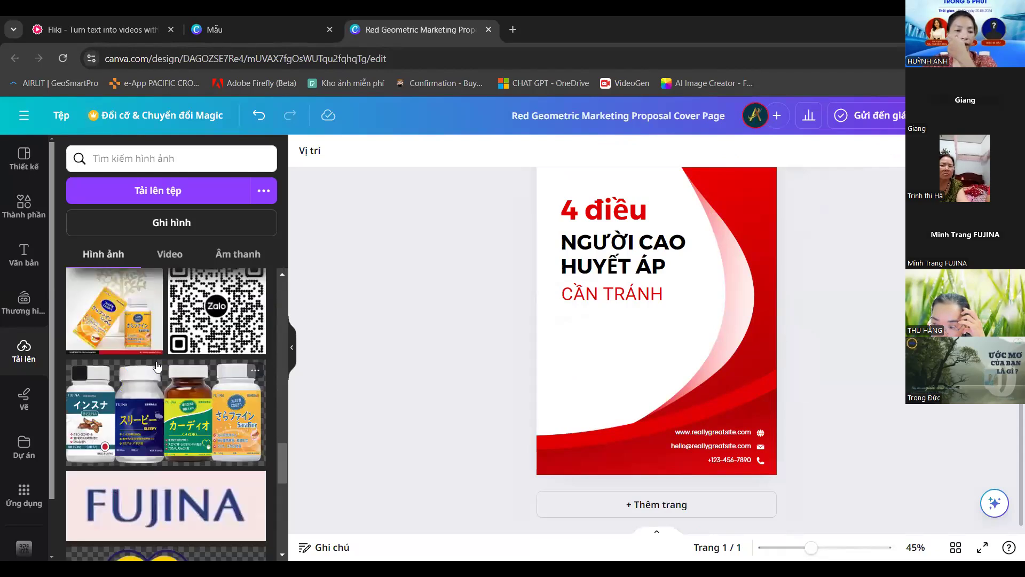
{"action": "scroll", "coordinate": [156, 366], "scroll_direction": "up", "scroll_amount": 3}
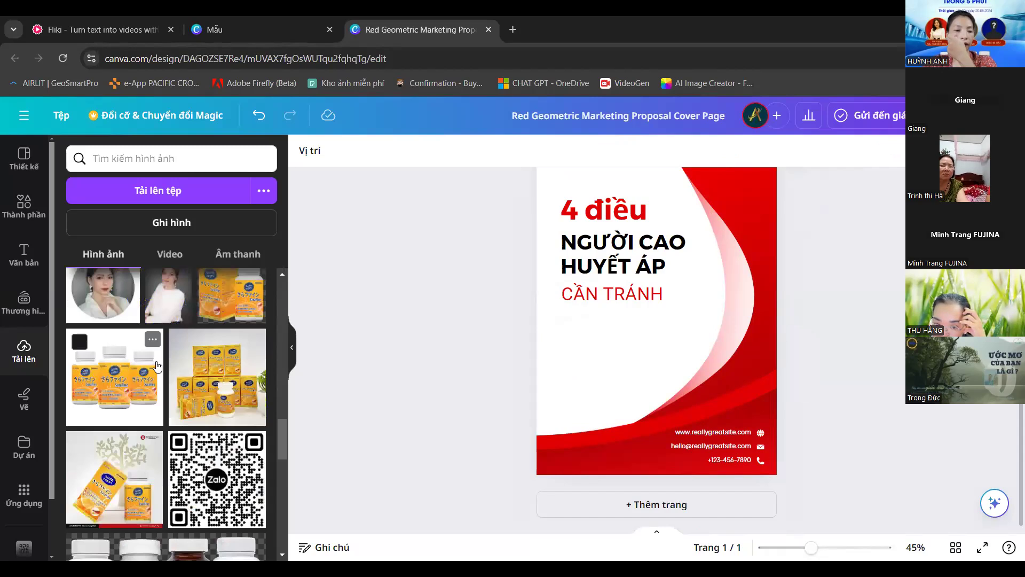
{"action": "scroll", "coordinate": [157, 366], "scroll_direction": "up", "scroll_amount": 5}
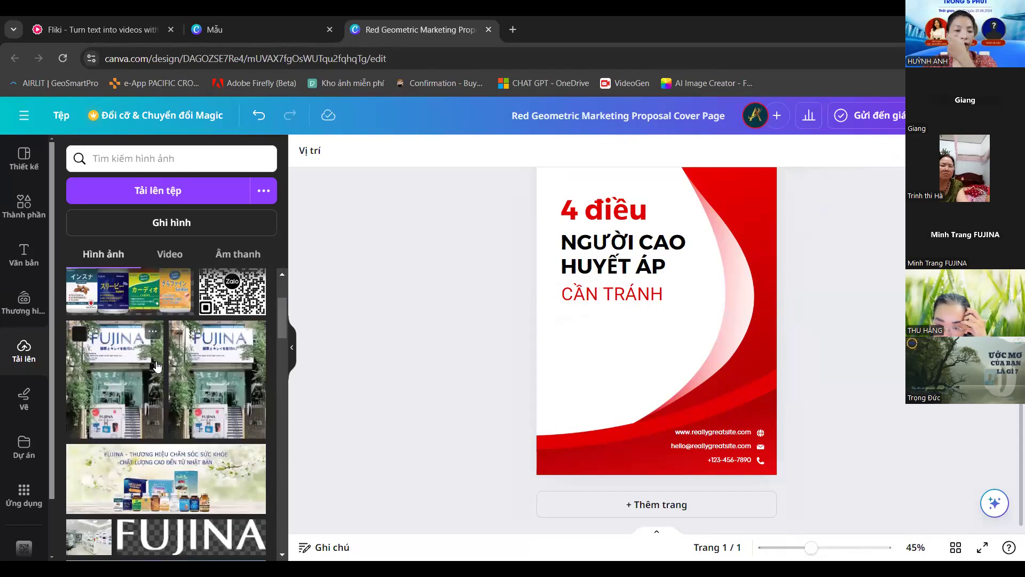
{"action": "scroll", "coordinate": [157, 367], "scroll_direction": "up", "scroll_amount": 3}
{"action": "scroll", "coordinate": [157, 367], "scroll_direction": "down", "scroll_amount": 3}
{"action": "left_click", "coordinate": [160, 190]}
{"action": "scroll", "coordinate": [160, 185], "scroll_direction": "down", "scroll_amount": 5}
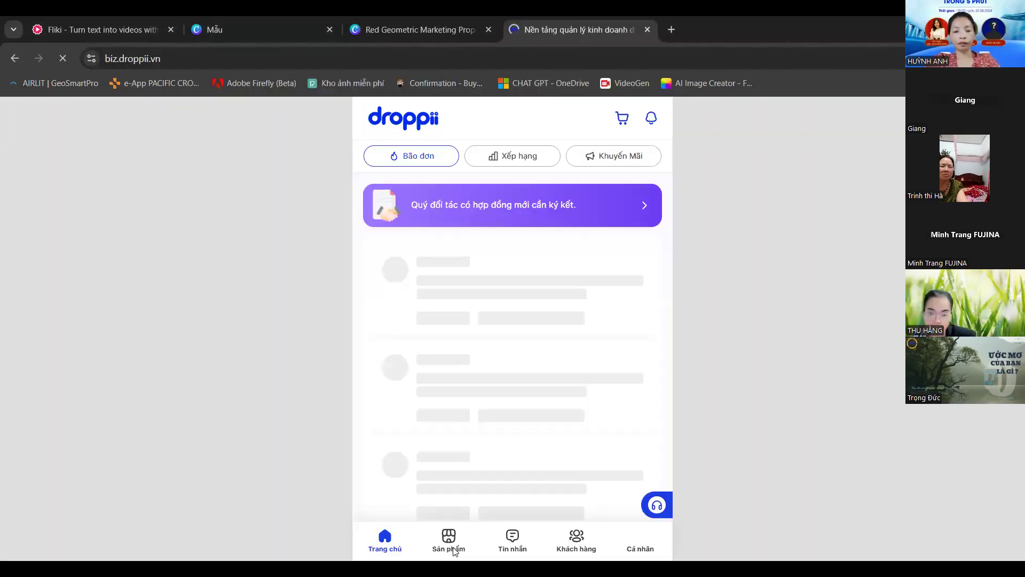
Search Droppii products for 'cardio' and open the Cardio product page.
{"action": "left_click", "coordinate": [449, 540]}
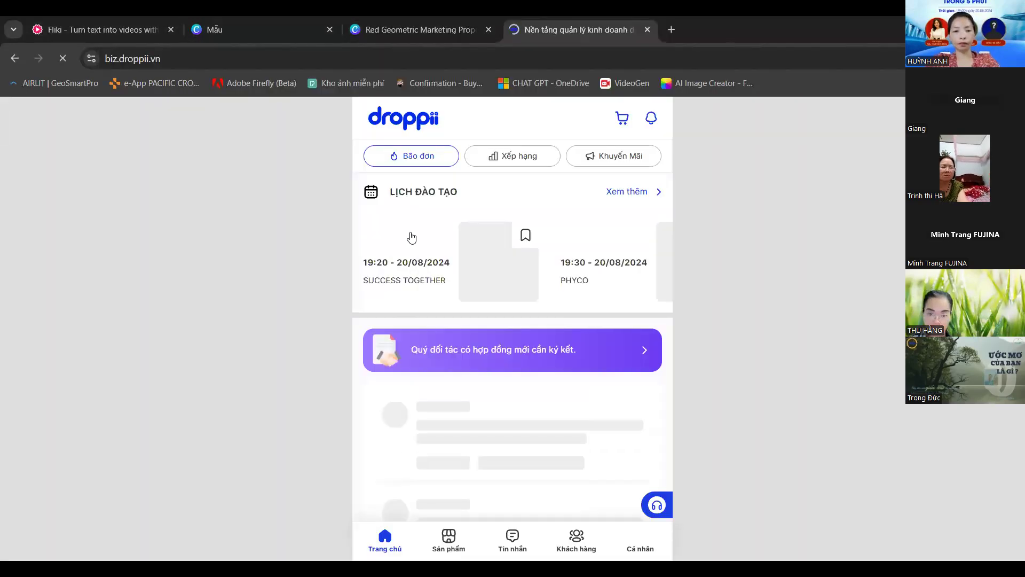
{"action": "type", "text": "ardio"}
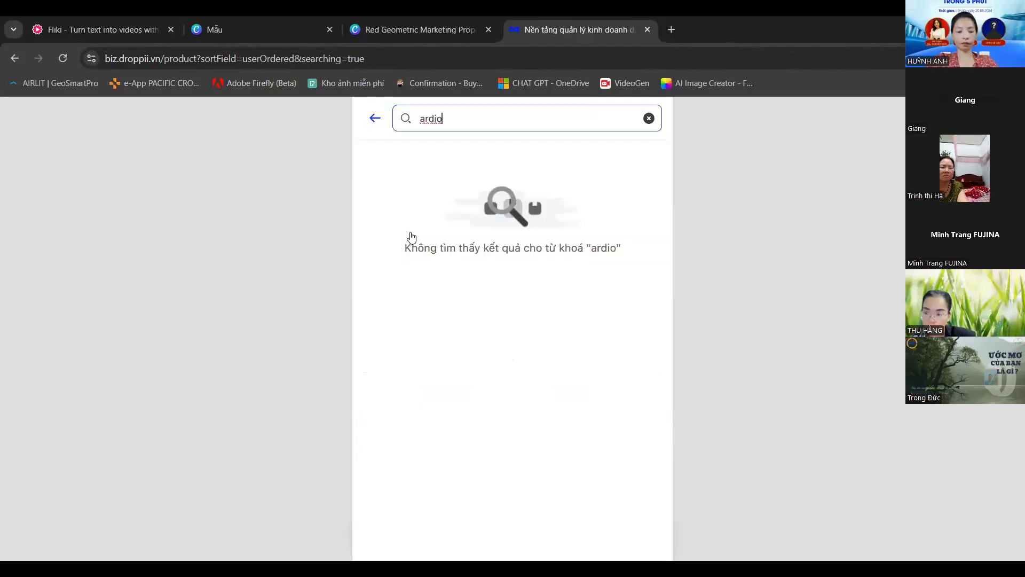
{"action": "key", "text": "Home"}
{"action": "type", "text": "c"}
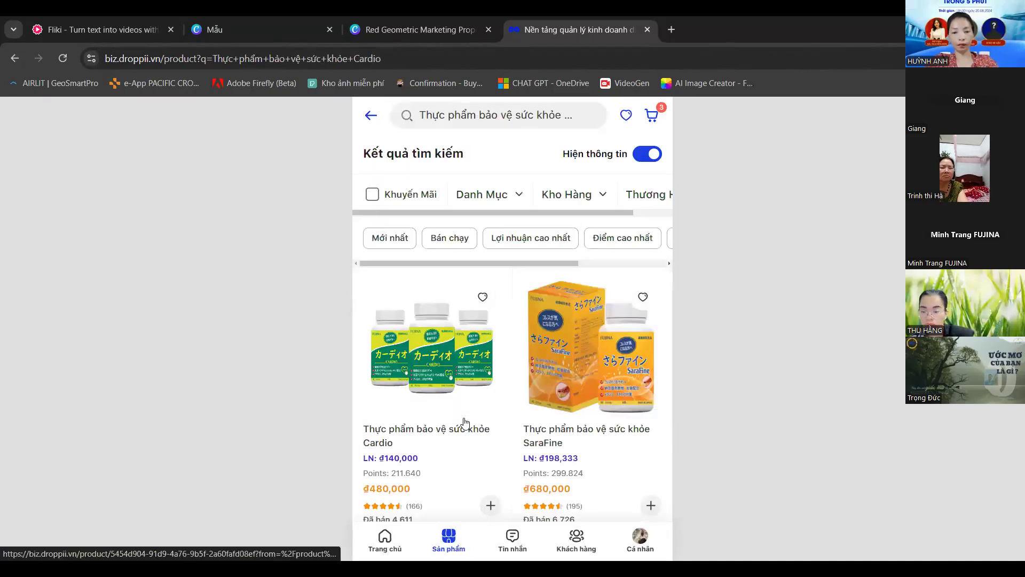
{"action": "scroll", "coordinate": [416, 235], "scroll_direction": "down", "scroll_amount": 3}
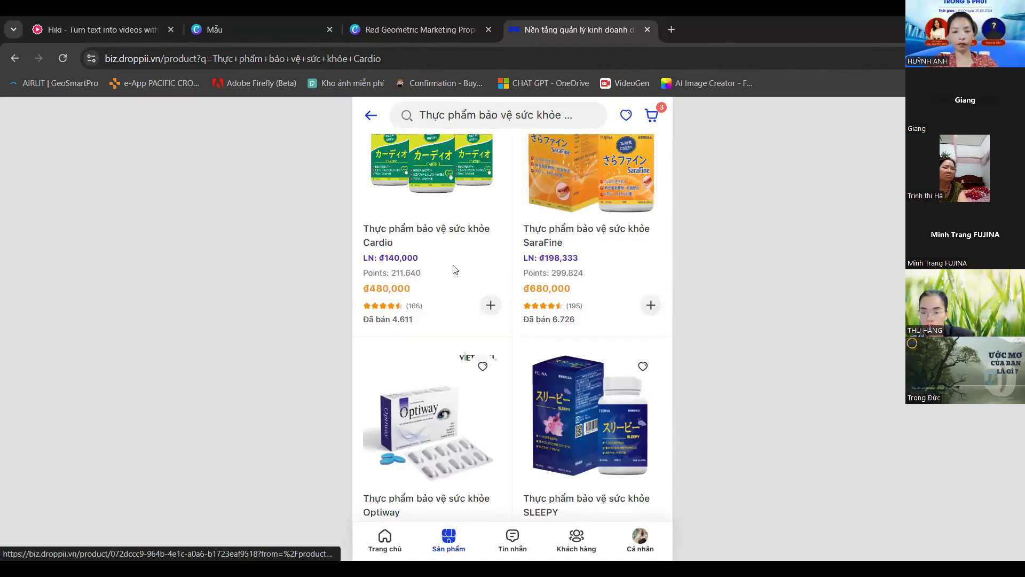
{"action": "left_click", "coordinate": [508, 267]}
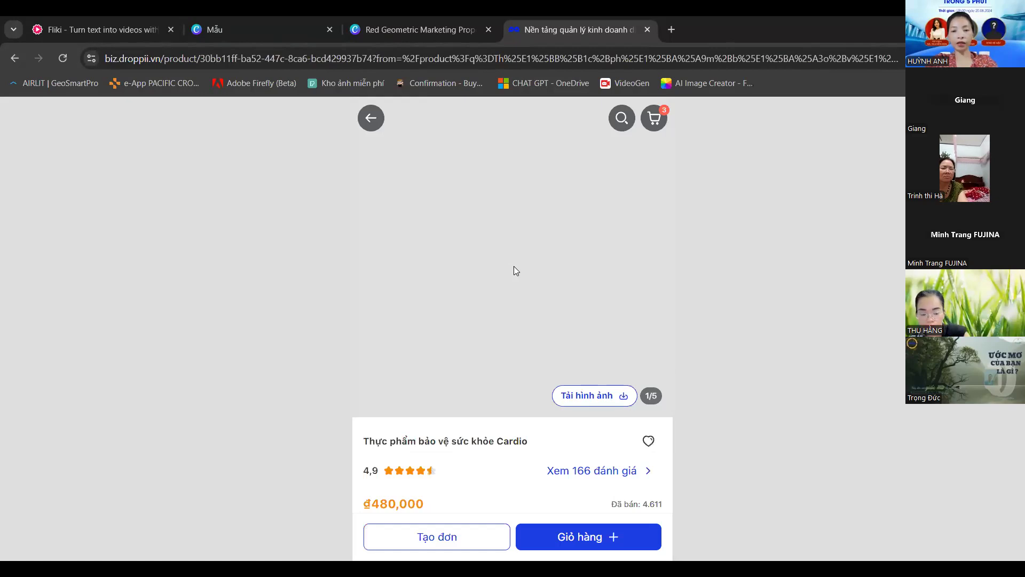
Save the Cardio product image as 24_504x504.jpg.
{"action": "right_click", "coordinate": [559, 300]}
{"action": "left_click", "coordinate": [557, 271]}
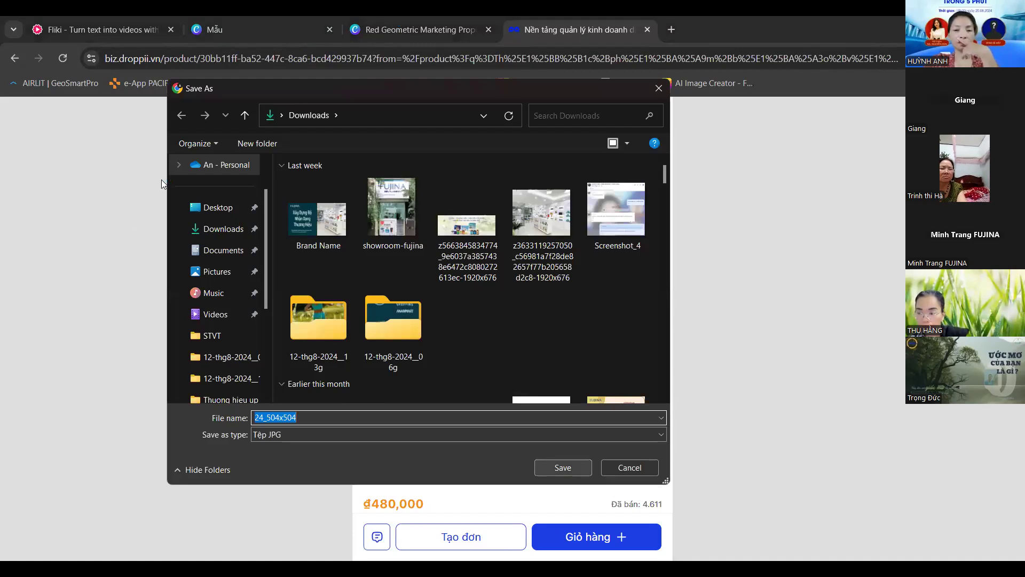
{"action": "key", "text": "Return"}
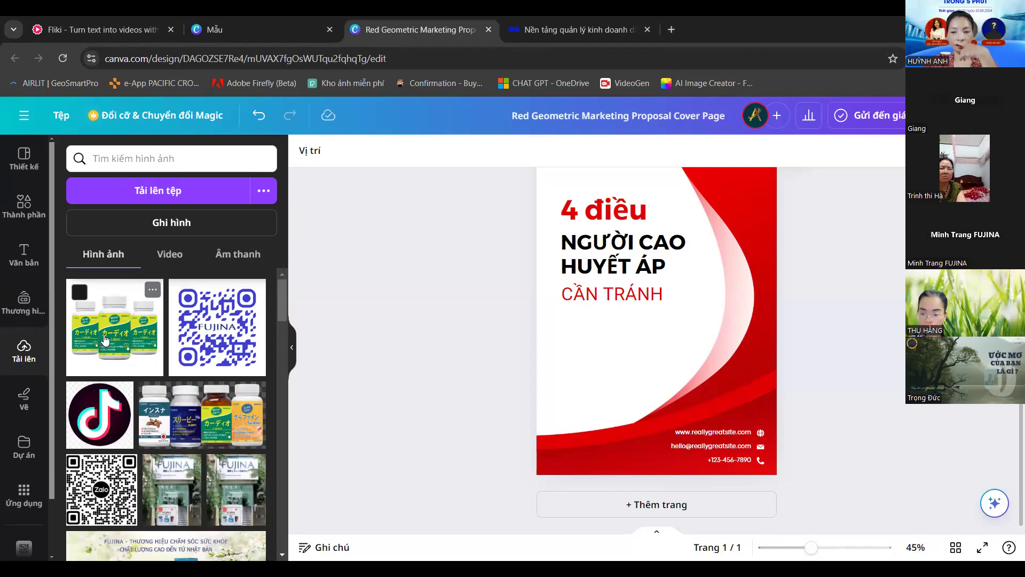
Insert the Cardio bottles image, shrink it, crop its top below CẦN TRÁNH, and open Edit image.
{"action": "left_click", "coordinate": [122, 332]}
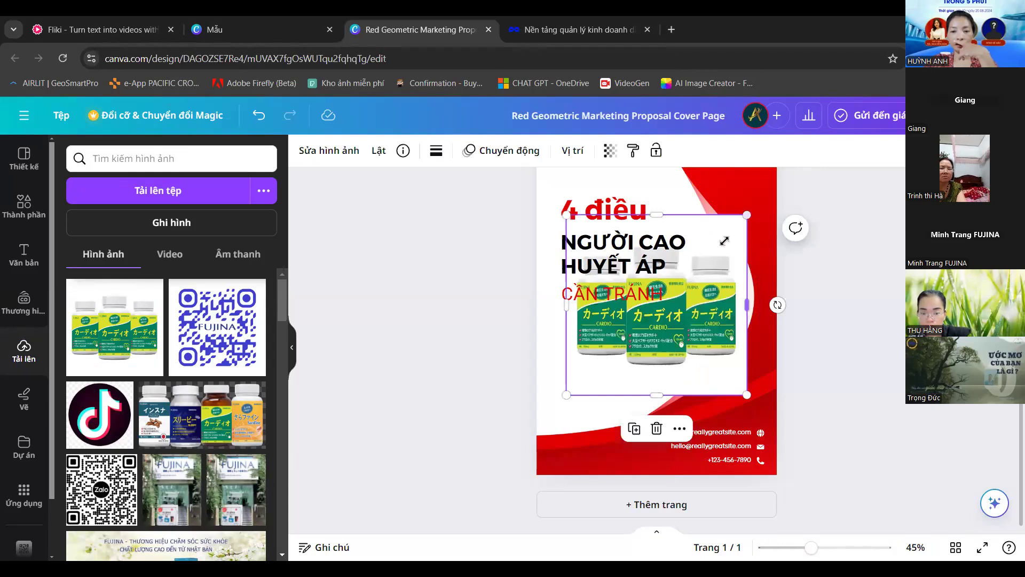
{"action": "left_click_drag", "start_coordinate": [746, 215], "coordinate": [703, 260]}
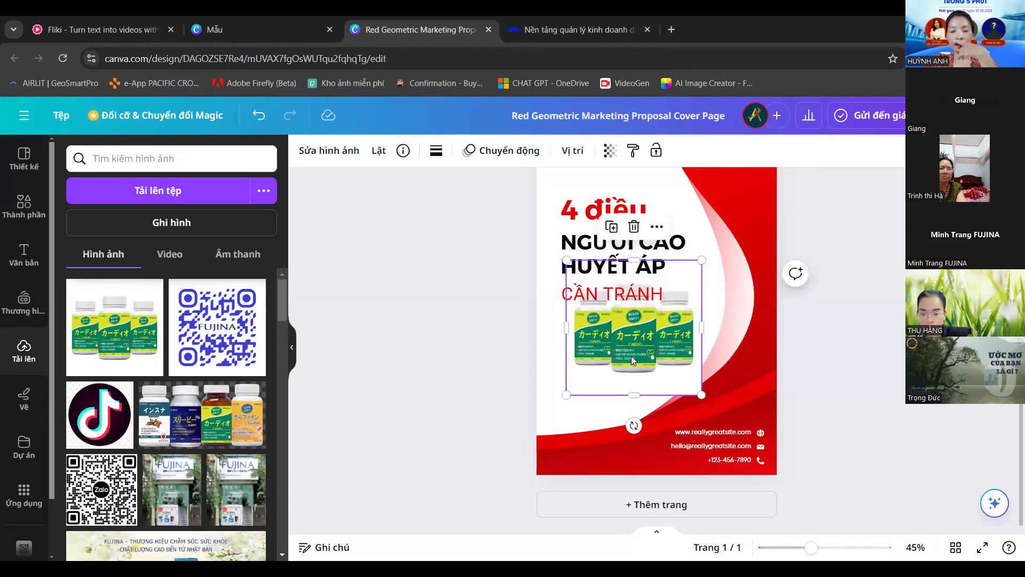
{"action": "left_click_drag", "start_coordinate": [634, 395], "coordinate": [616, 409]}
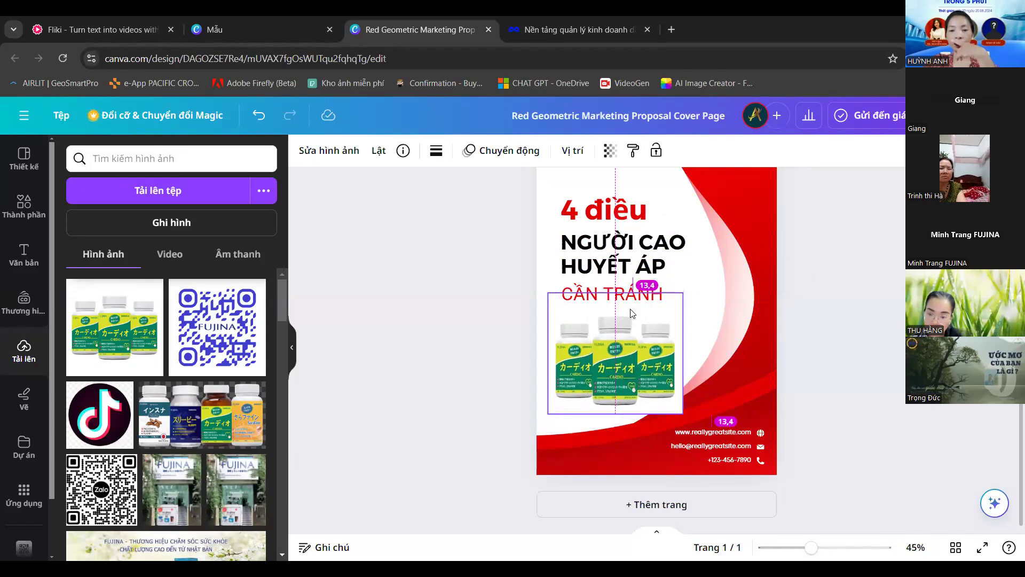
{"action": "left_click_drag", "start_coordinate": [616, 293], "coordinate": [622, 310]}
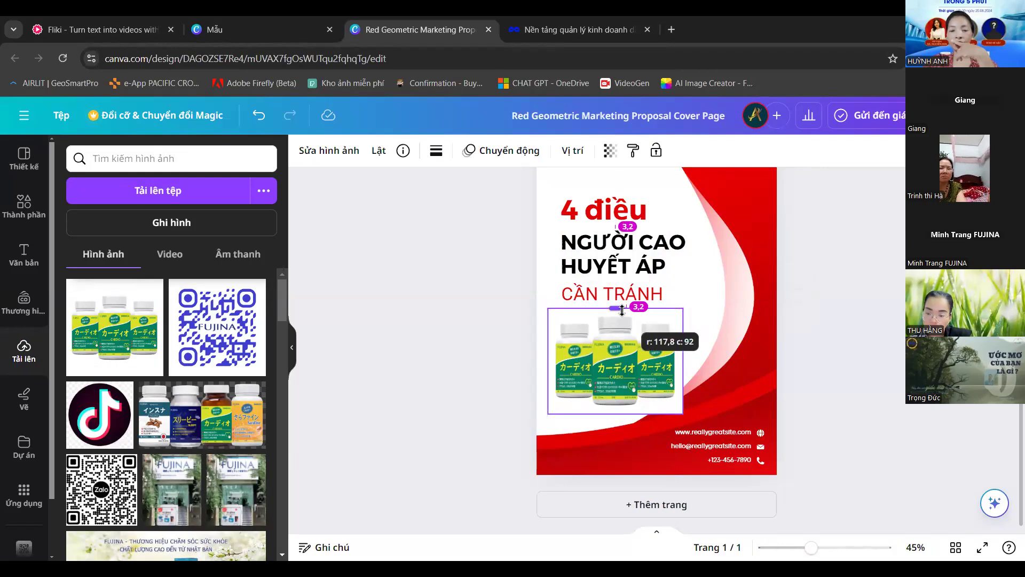
{"action": "left_click_drag", "start_coordinate": [623, 375], "coordinate": [616, 371]}
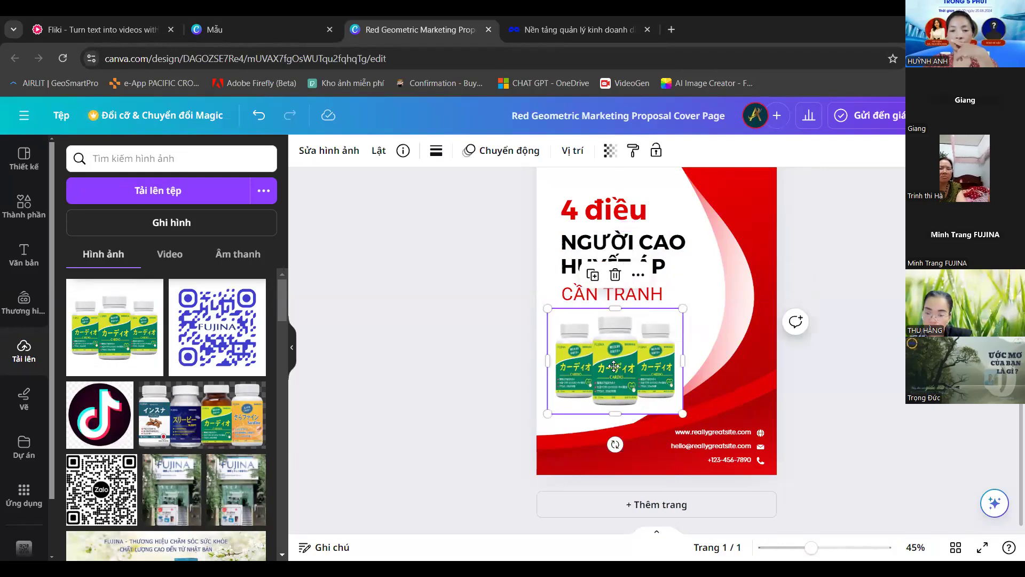
{"action": "left_click", "coordinate": [328, 151]}
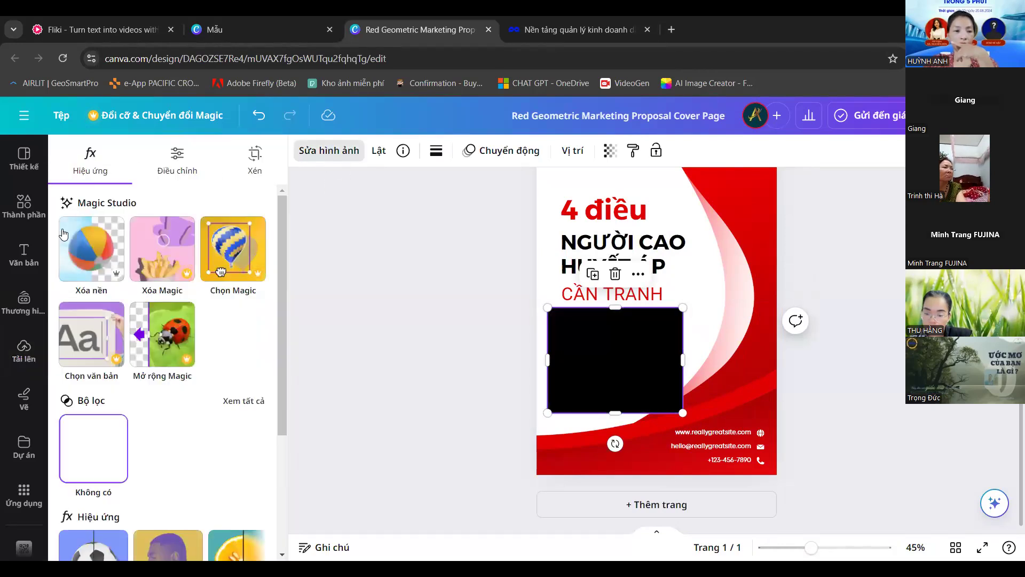
Remove the bottles photo's background with Xóa nền and shrink it to about 89 × 69.5 under 'CẦN TRÁNH'.
{"action": "left_click", "coordinate": [77, 245]}
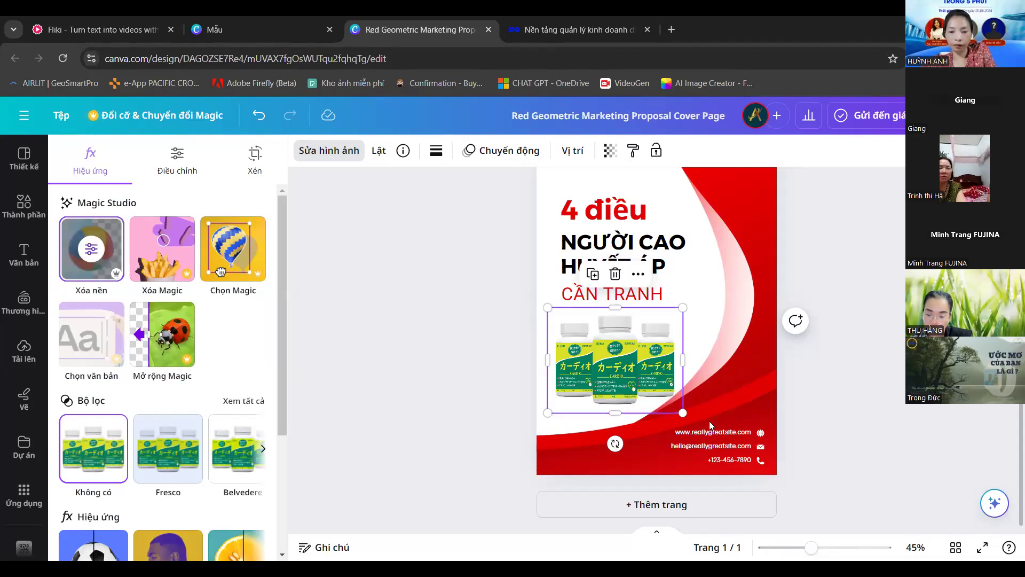
{"action": "left_click_drag", "start_coordinate": [683, 413], "coordinate": [618, 388]}
{"action": "left_click_drag", "start_coordinate": [549, 307], "coordinate": [555, 313]}
{"action": "left_click_drag", "start_coordinate": [653, 375], "coordinate": [637, 370]}
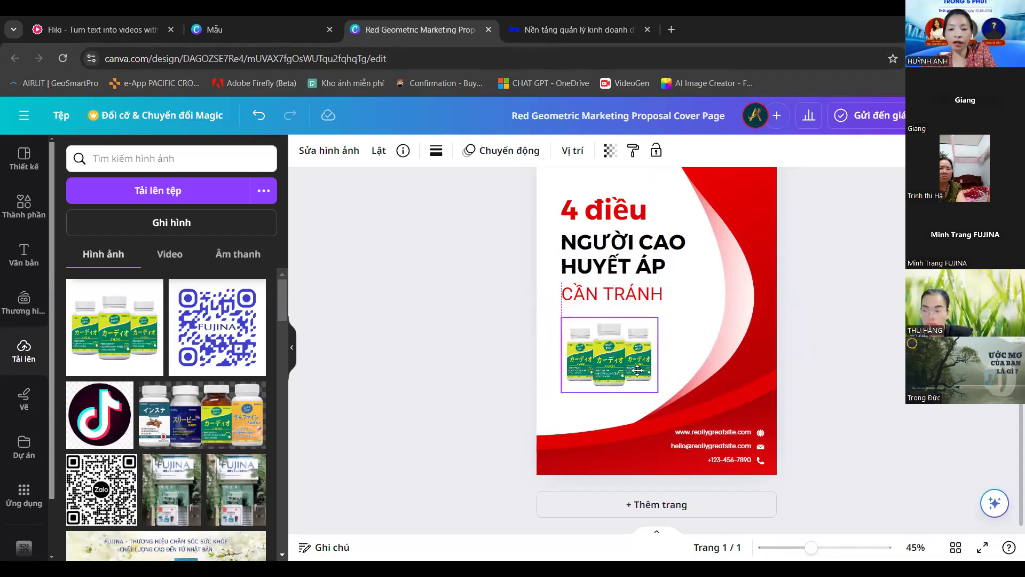
{"action": "left_click", "coordinate": [441, 374]}
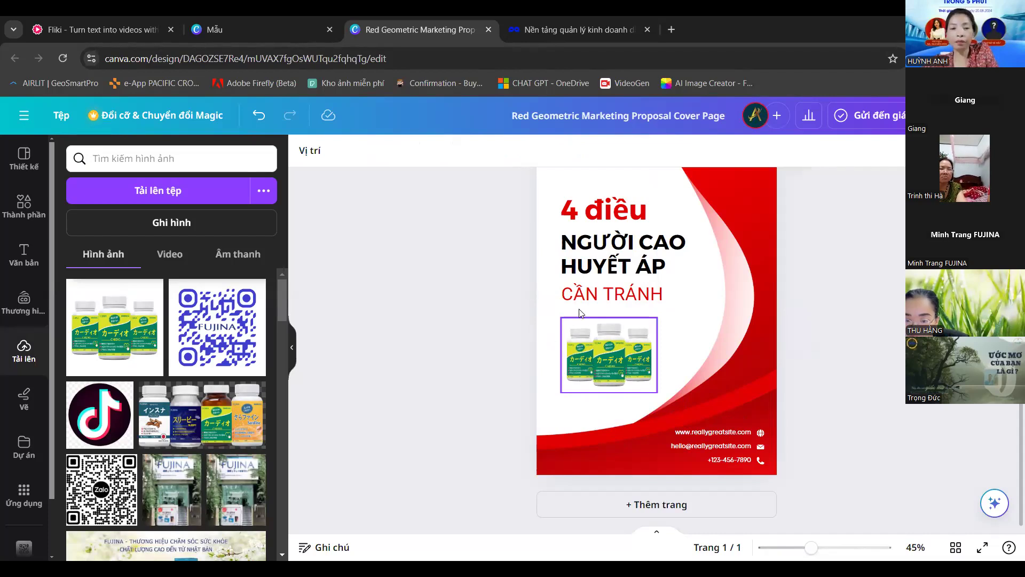
{"action": "left_click", "coordinate": [598, 365]}
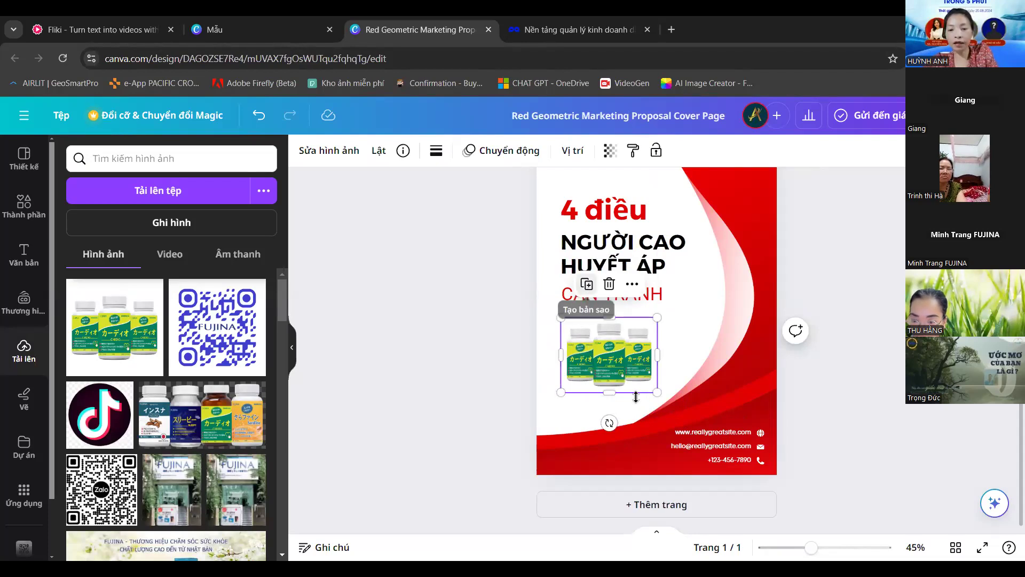
Duplicate the Cardio bottles, place the copy below the original and flip it vertically.
{"action": "left_click", "coordinate": [587, 285]}
{"action": "left_click_drag", "start_coordinate": [619, 364], "coordinate": [616, 404]}
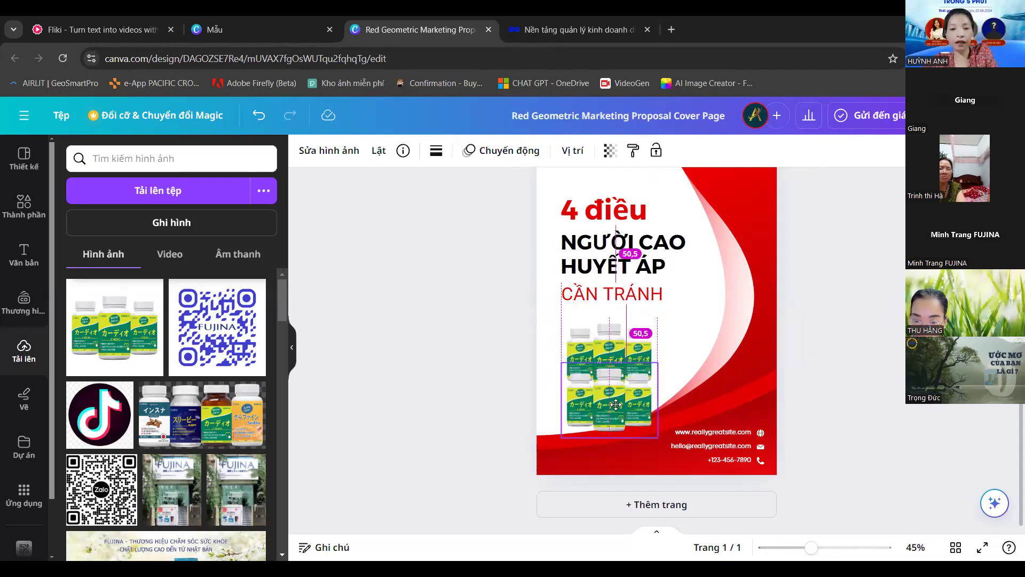
{"action": "left_click_drag", "start_coordinate": [606, 326], "coordinate": [607, 327]}
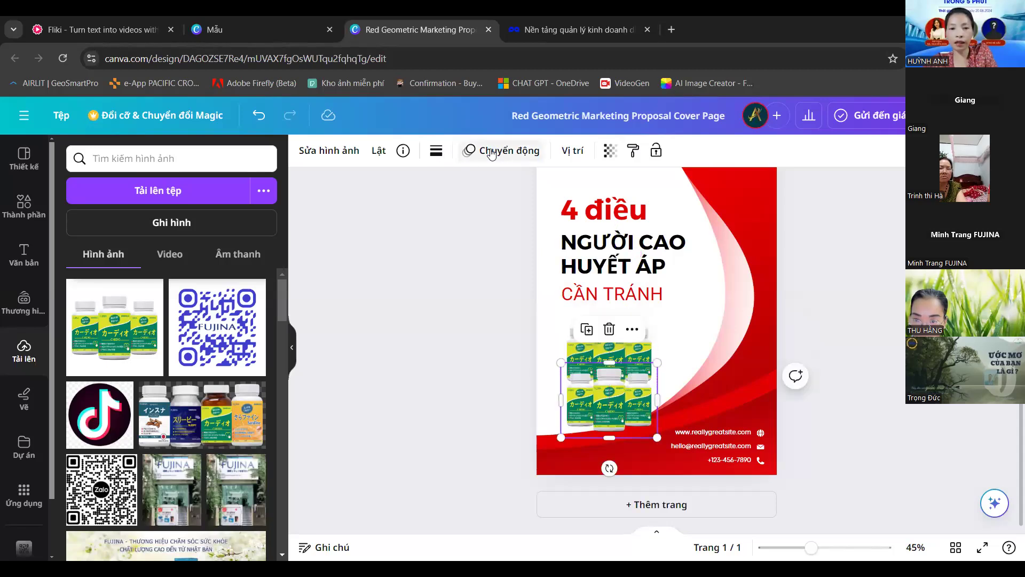
{"action": "left_click", "coordinate": [376, 149]}
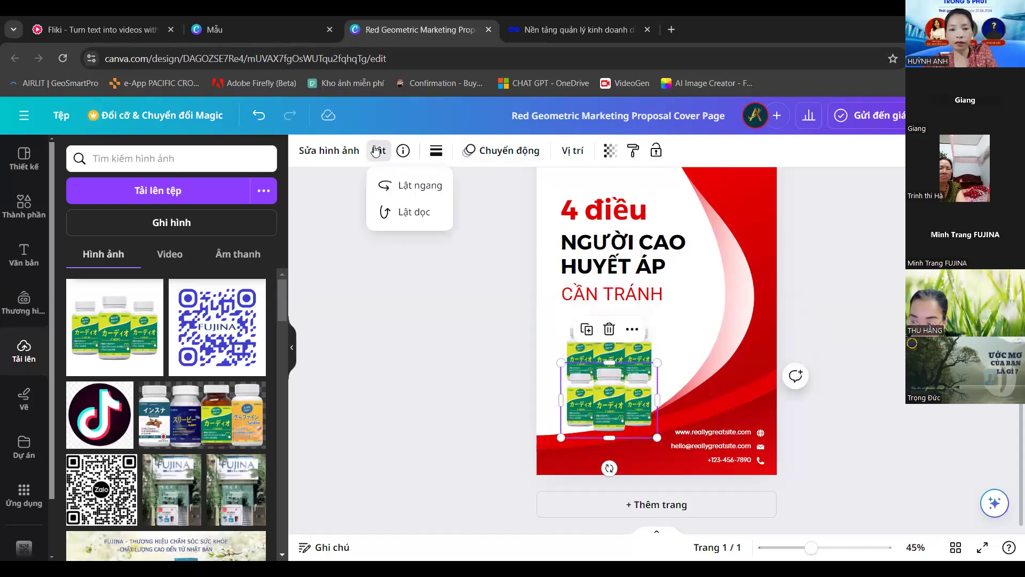
{"action": "left_click", "coordinate": [416, 218]}
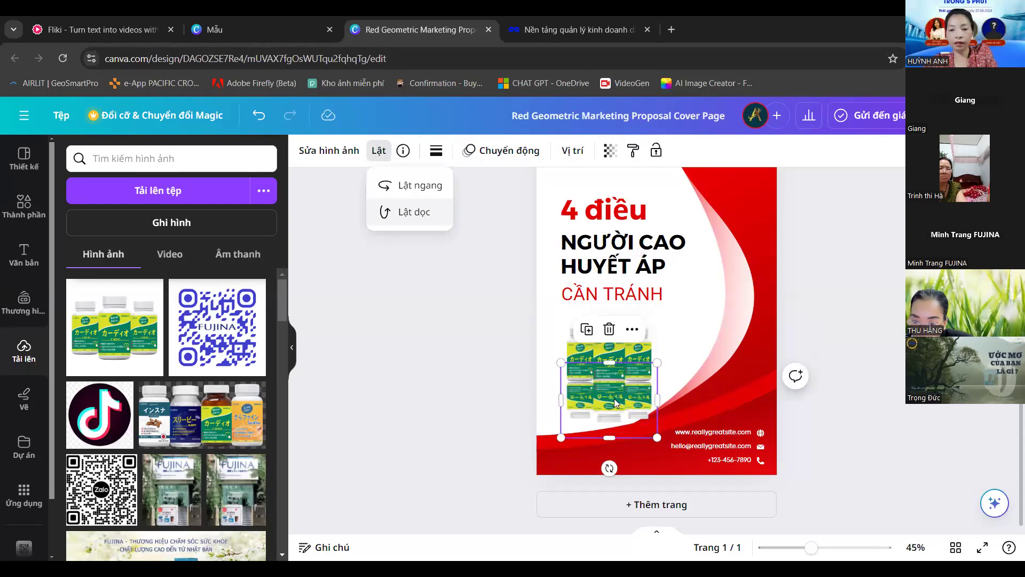
{"action": "left_click_drag", "start_coordinate": [613, 401], "coordinate": [615, 407]}
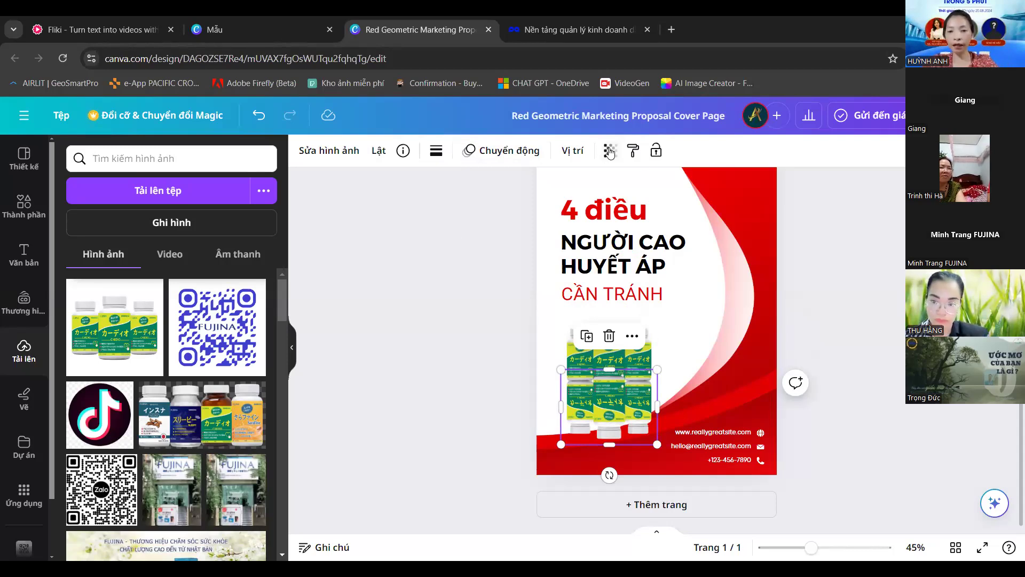
Set the flipped copy's transparency to 31 and crop it to a short reflection strip.
{"action": "left_click_drag", "start_coordinate": [570, 205], "coordinate": [519, 208]}
{"action": "left_click", "coordinate": [463, 369]}
{"action": "left_click", "coordinate": [485, 381]}
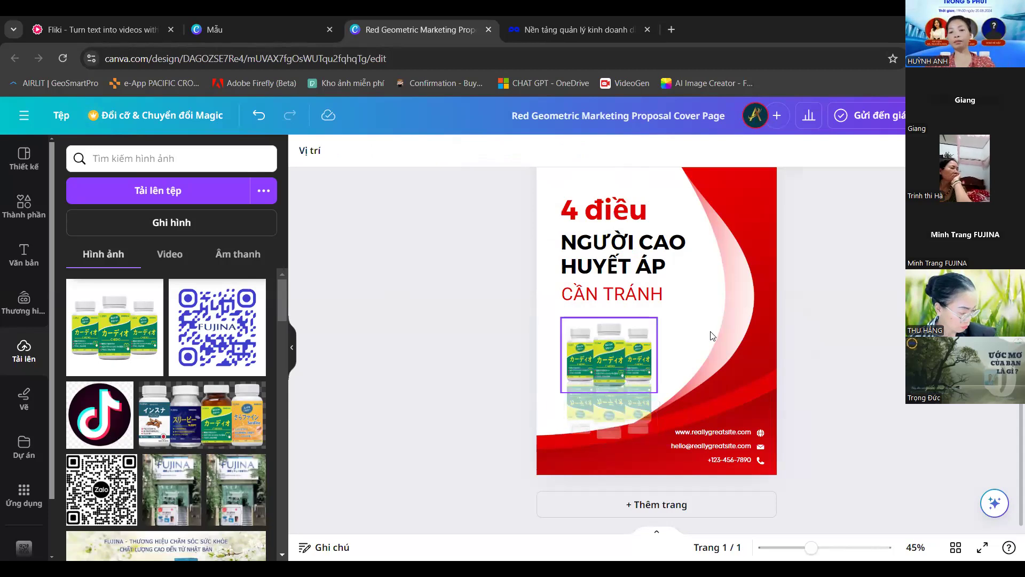
{"action": "left_click", "coordinate": [634, 404]}
{"action": "left_click", "coordinate": [635, 405]}
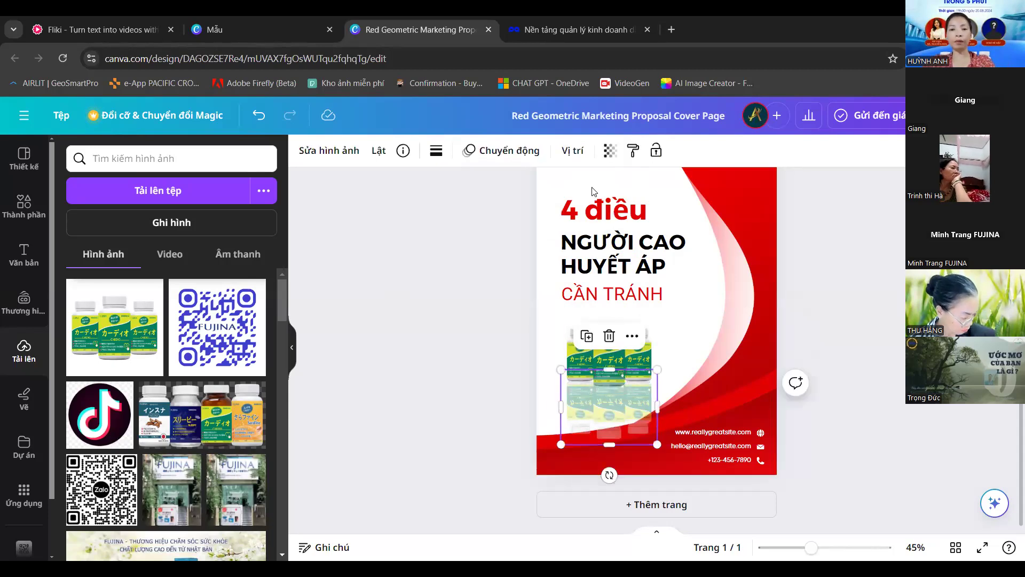
{"action": "left_click", "coordinate": [610, 151]}
{"action": "left_click_drag", "start_coordinate": [520, 206], "coordinate": [514, 208]}
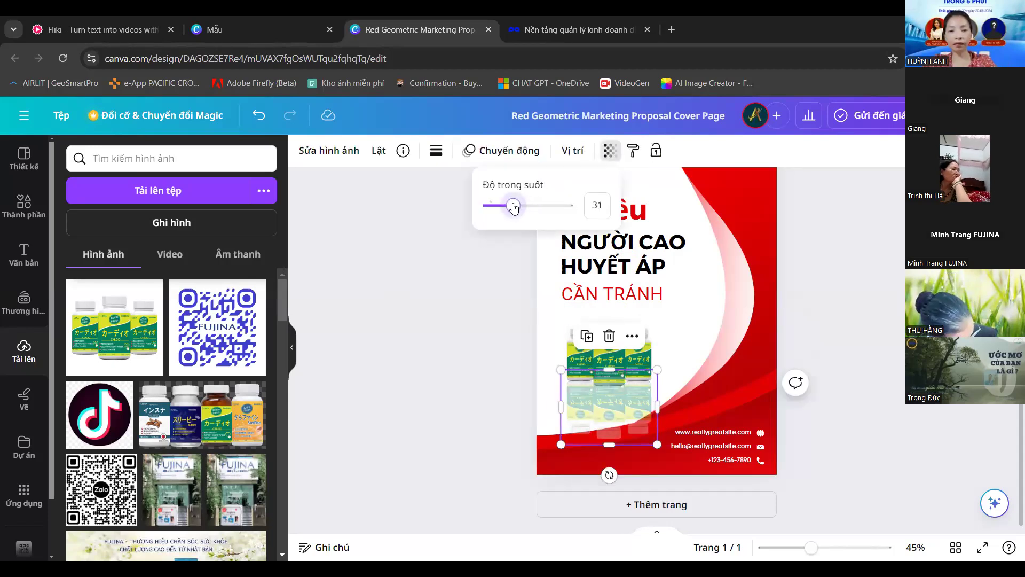
{"action": "left_click", "coordinate": [702, 502]}
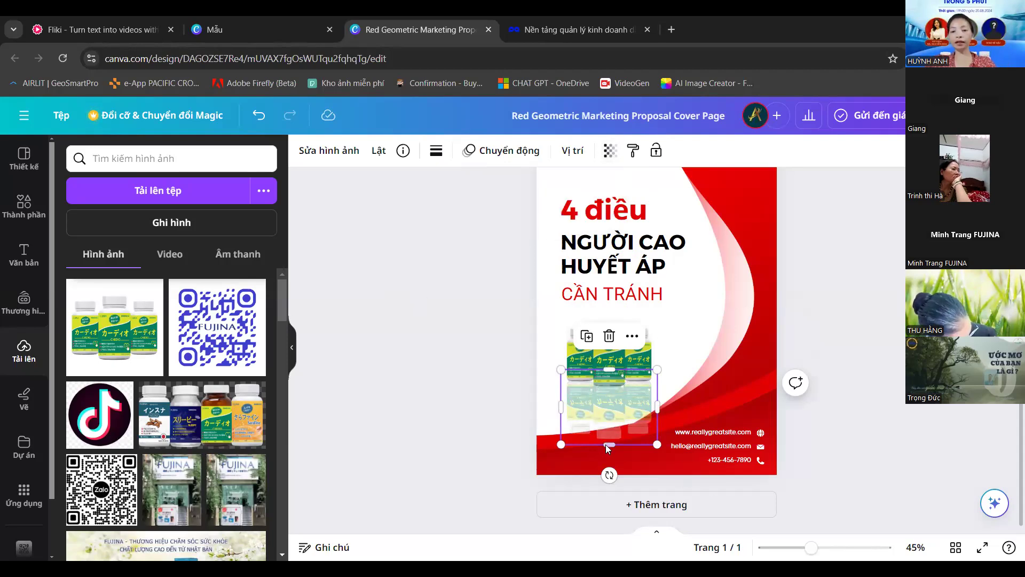
{"action": "left_click_drag", "start_coordinate": [607, 444], "coordinate": [611, 413]}
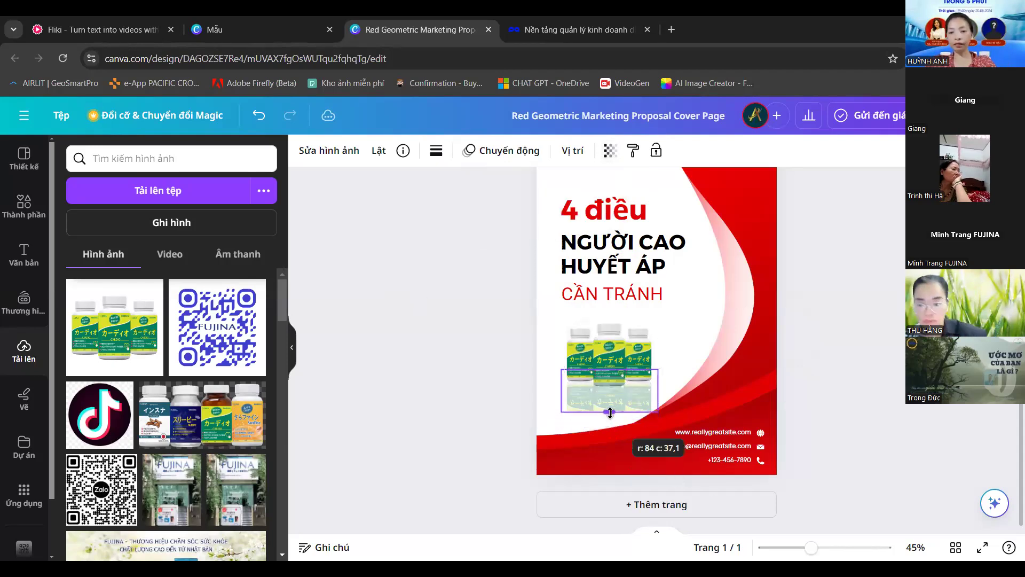
{"action": "left_click", "coordinate": [514, 407]}
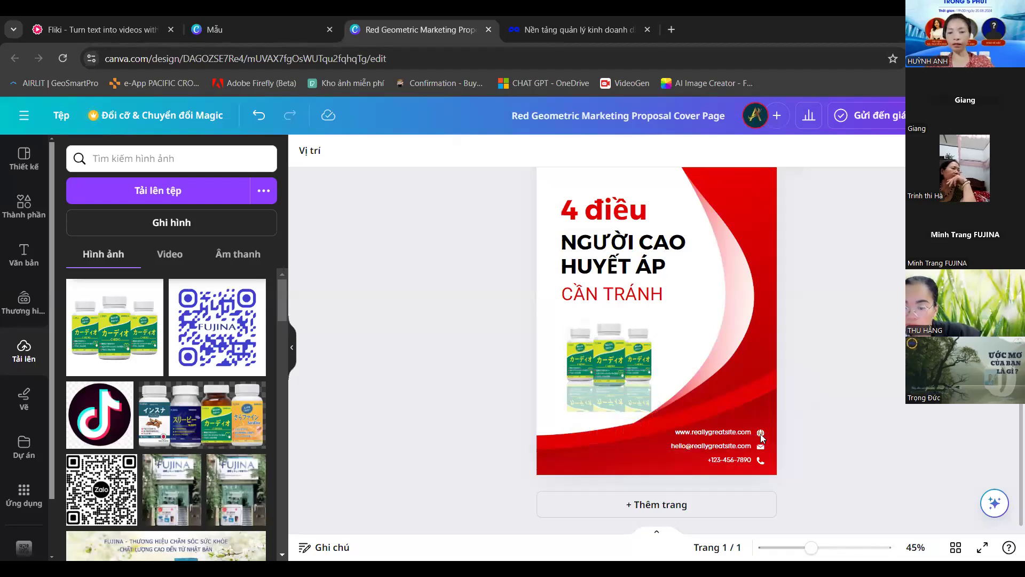
Delete the contact icons and rewrite the website line as 'Thực phẩm BCSK Cardio'.
{"action": "left_click_drag", "start_coordinate": [762, 438], "coordinate": [760, 458]}
{"action": "left_click", "coordinate": [761, 464]}
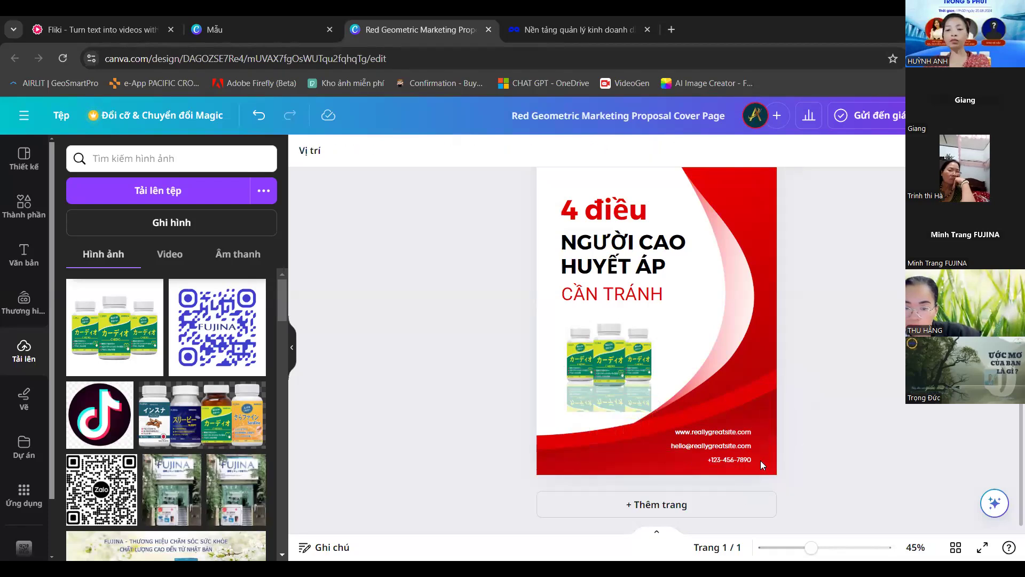
{"action": "double_click", "coordinate": [722, 430]}
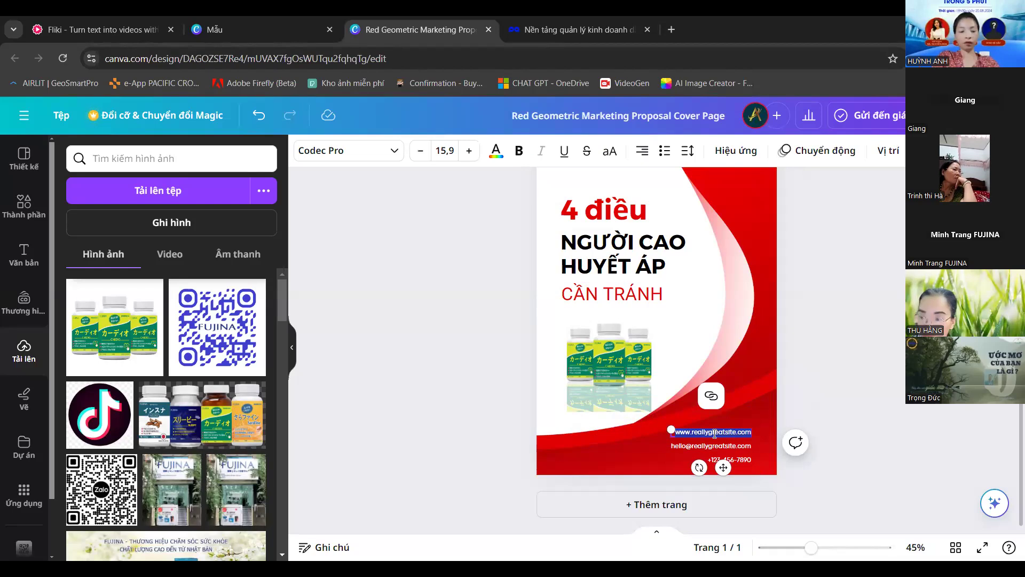
{"action": "type", "text": "viên uo"}
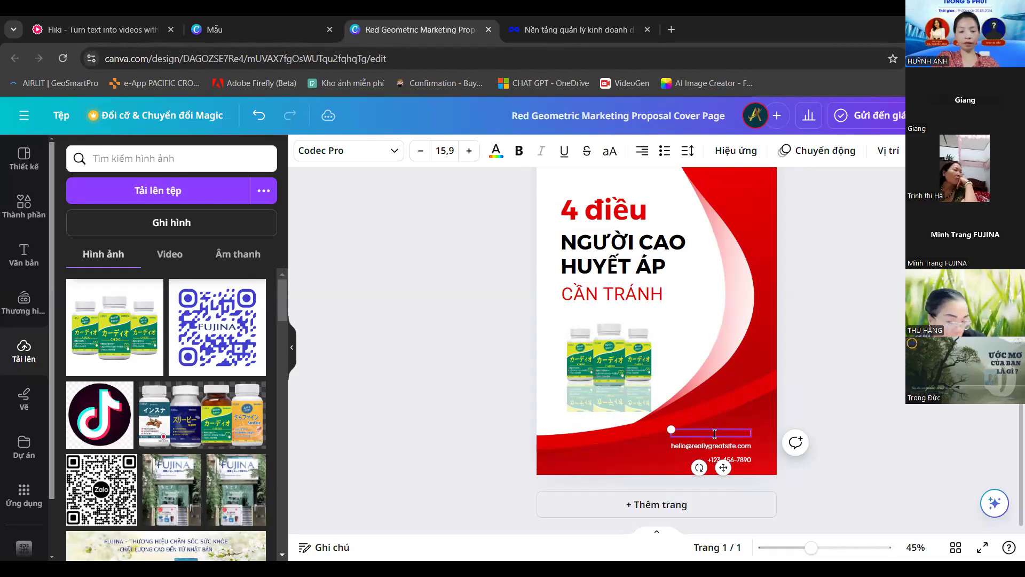
{"action": "type", "text": "c phẩ"}
{"action": "type", "text": "m BO"}
{"action": "type", "text": "S"}
{"action": "type", "text": "K"}
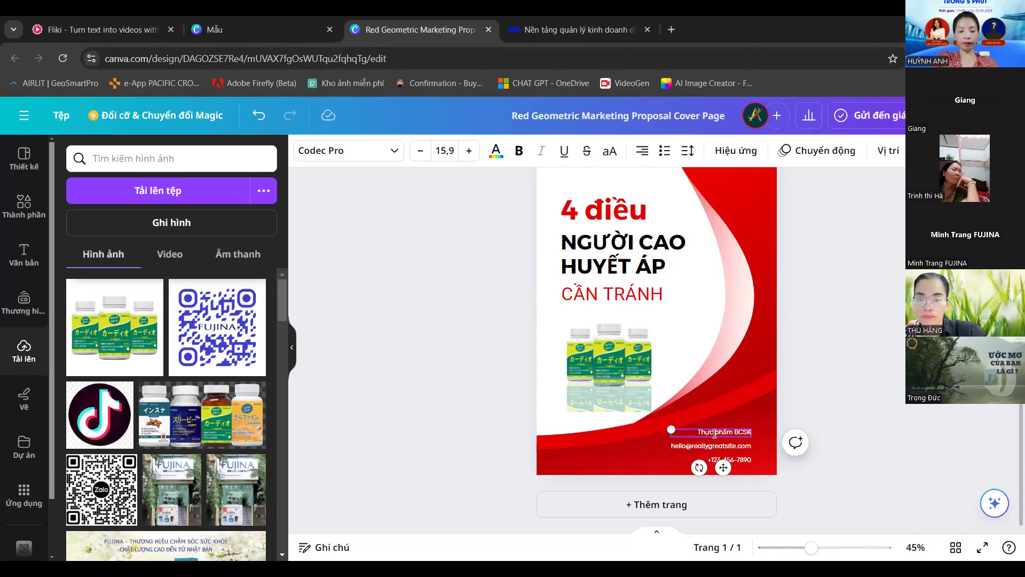
{"action": "type", "text": " Cardio"}
{"action": "left_click", "coordinate": [736, 444]}
Replace the email and phone lines with 'dành cho người cao huyết áp' and 'Lo 80 viên'.
{"action": "double_click", "coordinate": [736, 444]}
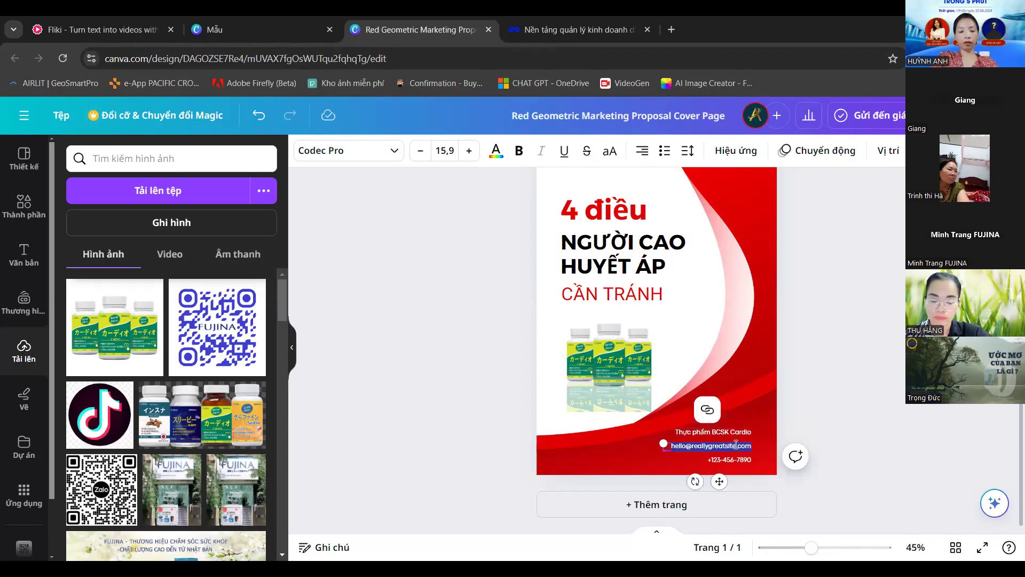
{"action": "type", "text": "dành c"}
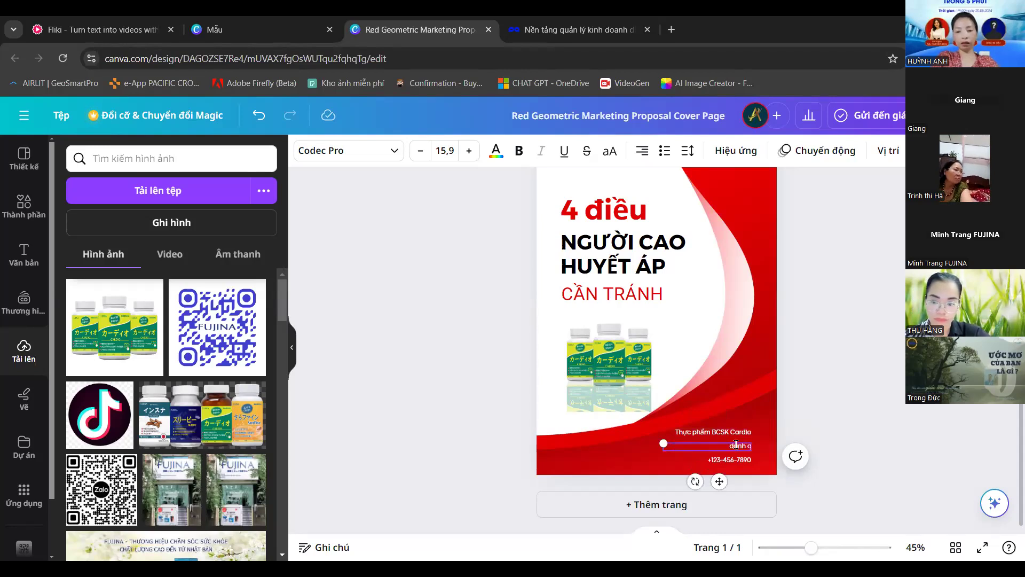
{"action": "type", "text": "ho người cao huyết áp"}
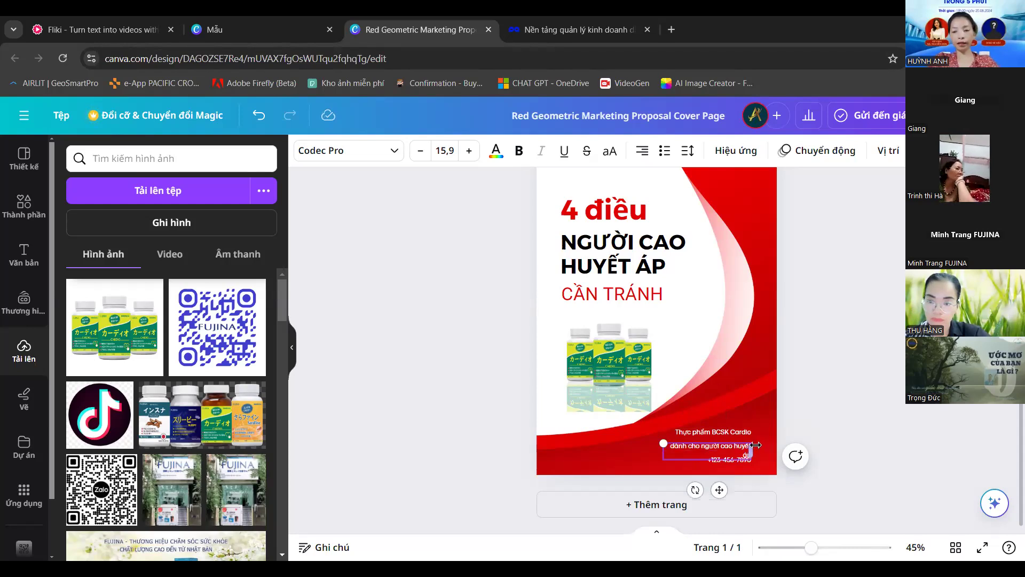
{"action": "left_click_drag", "start_coordinate": [751, 452], "coordinate": [764, 452]}
{"action": "double_click", "coordinate": [735, 460]}
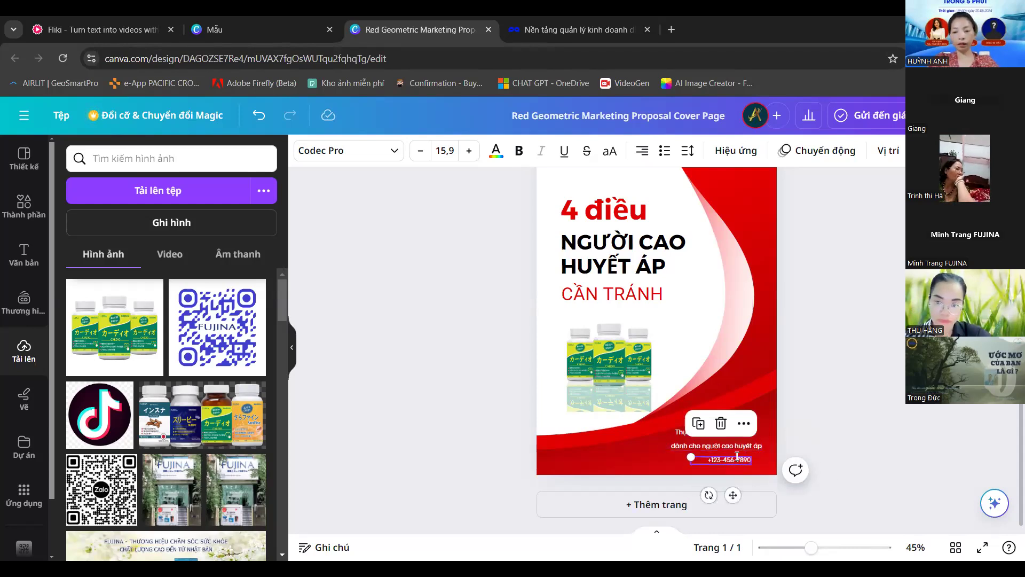
{"action": "type", "text": "Lo"}
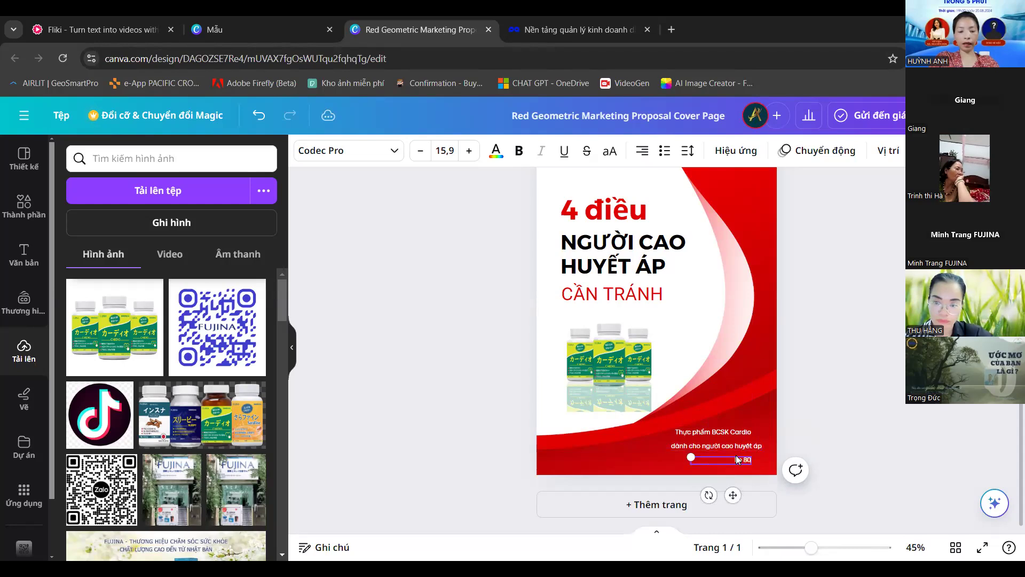
{"action": "type", "text": " 80 viên"}
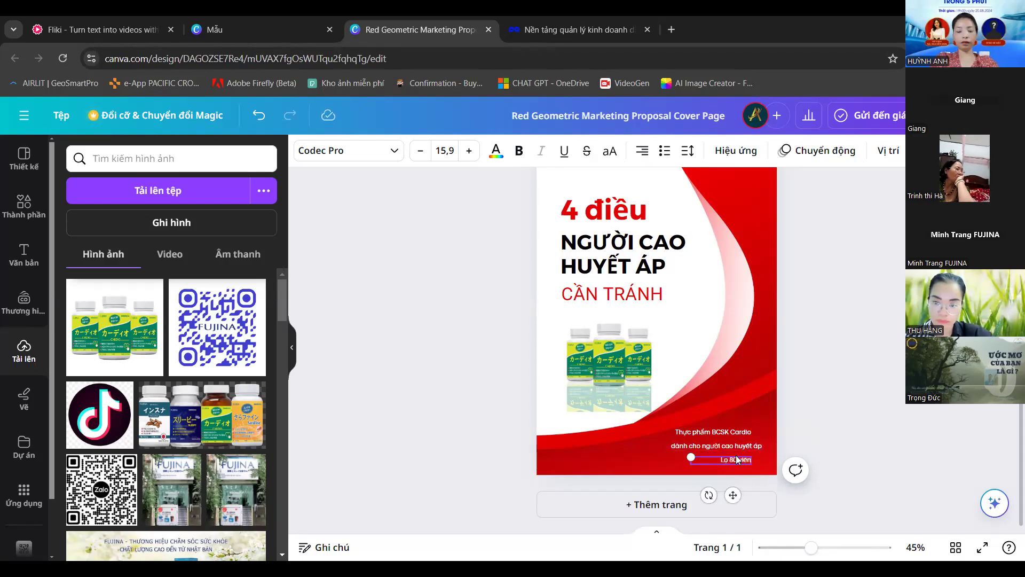
{"action": "left_click", "coordinate": [498, 444]}
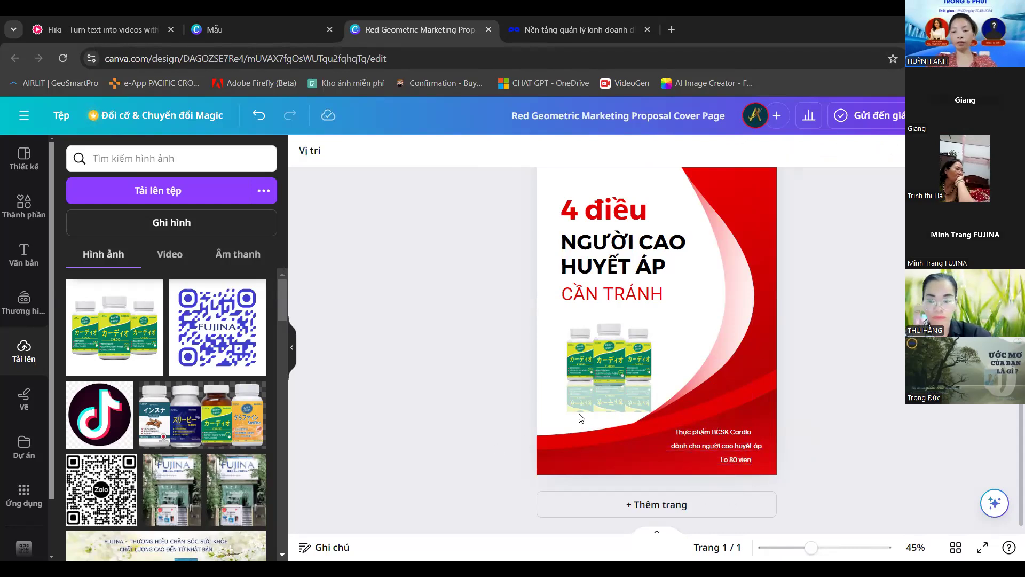
Right-align the three caption lines as a group and nudge them slightly right.
{"action": "left_click", "coordinate": [716, 436]}
{"action": "left_click", "coordinate": [715, 445], "text": "shift"}
{"action": "left_click", "coordinate": [747, 463], "text": "shift"}
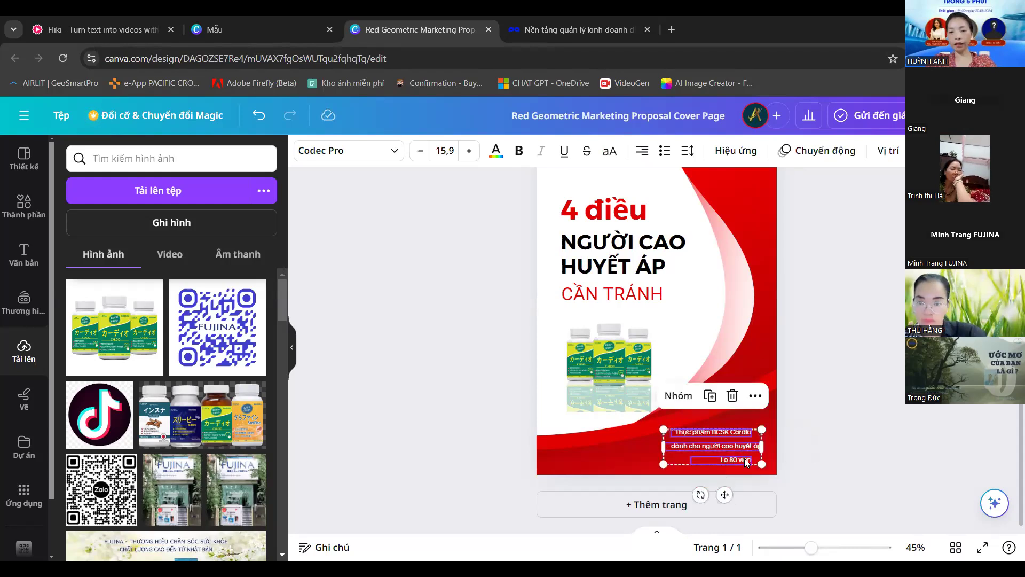
{"action": "left_click", "coordinate": [756, 395]}
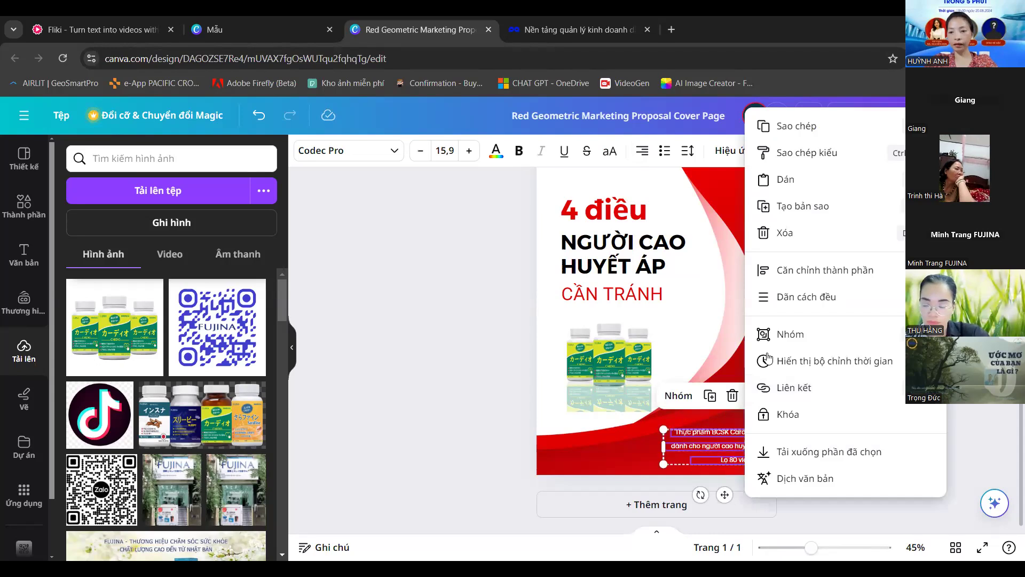
{"action": "mouse_move", "coordinate": [789, 270]}
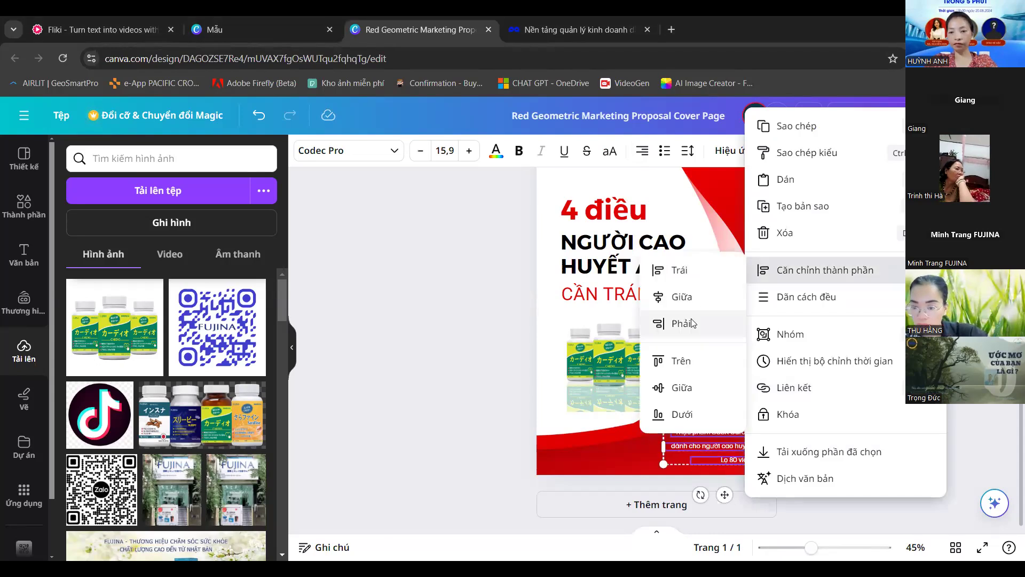
{"action": "left_click", "coordinate": [691, 322]}
{"action": "left_click_drag", "start_coordinate": [675, 437], "coordinate": [681, 437]}
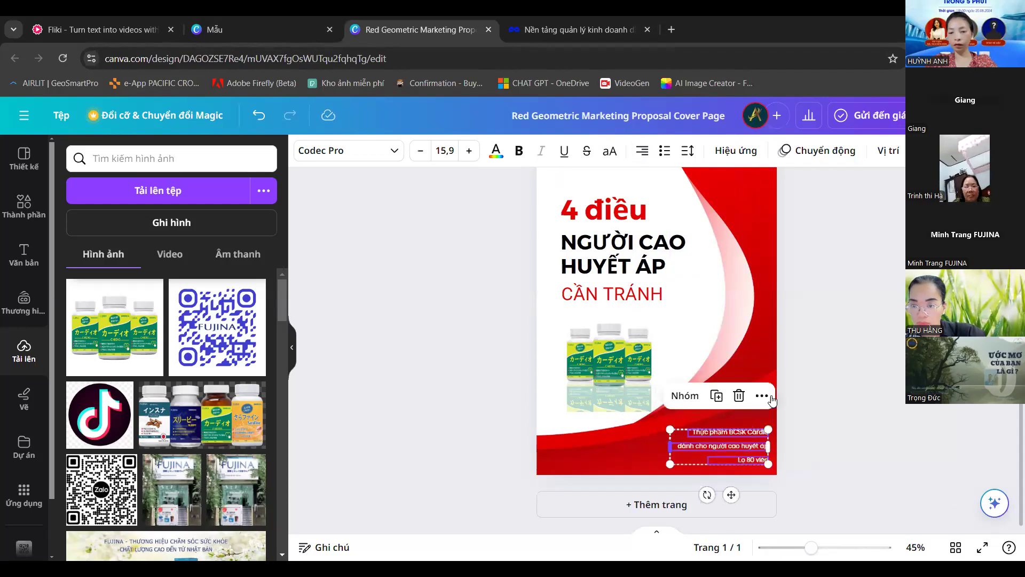
{"action": "left_click", "coordinate": [825, 388]}
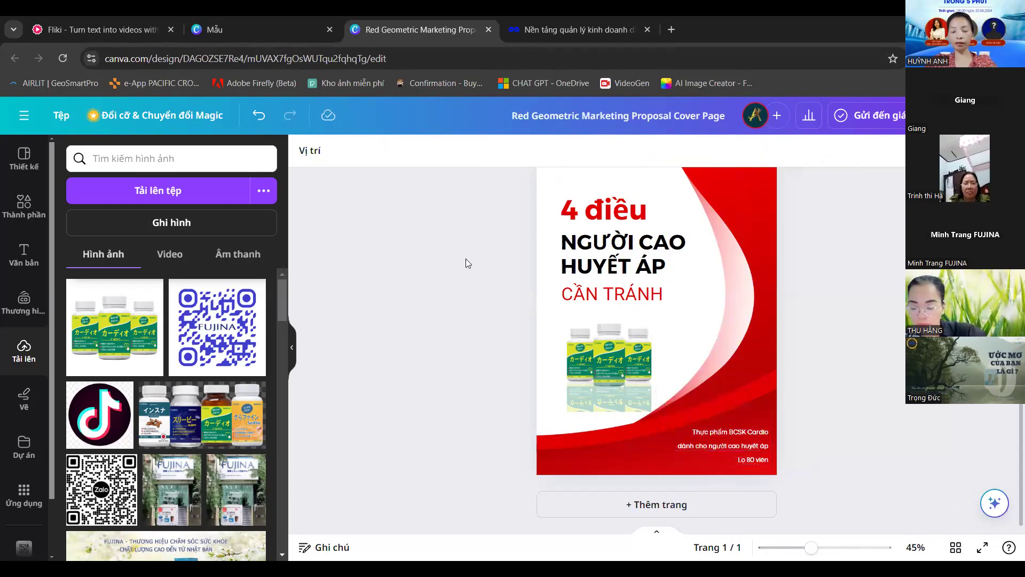
Move the 'Thực phẩm BCSK Cardio' line slightly down and review the layout.
{"action": "left_click", "coordinate": [713, 432]}
{"action": "left_click_drag", "start_coordinate": [713, 435], "coordinate": [680, 448]}
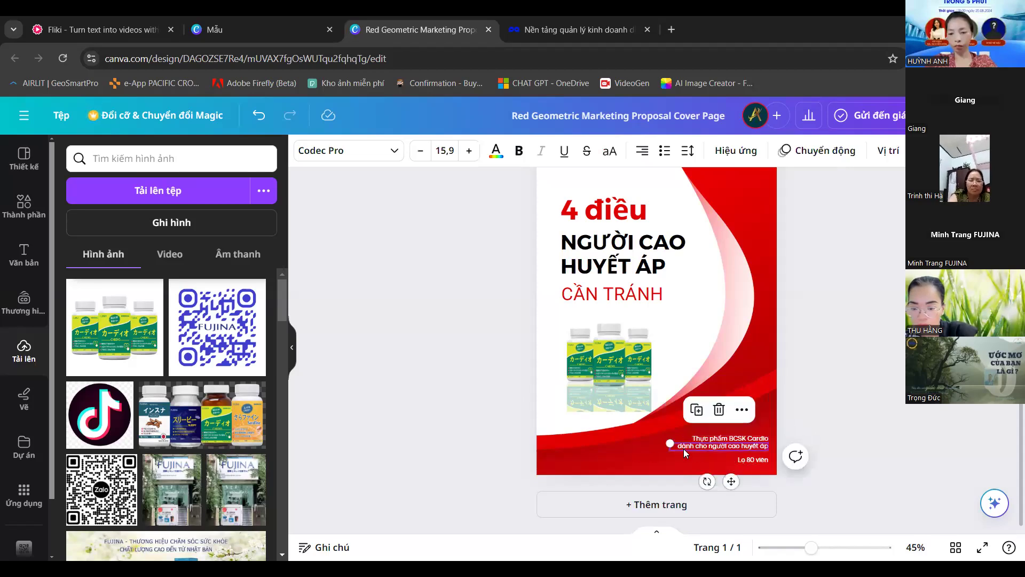
{"action": "left_click", "coordinate": [683, 449]}
{"action": "left_click", "coordinate": [507, 423]}
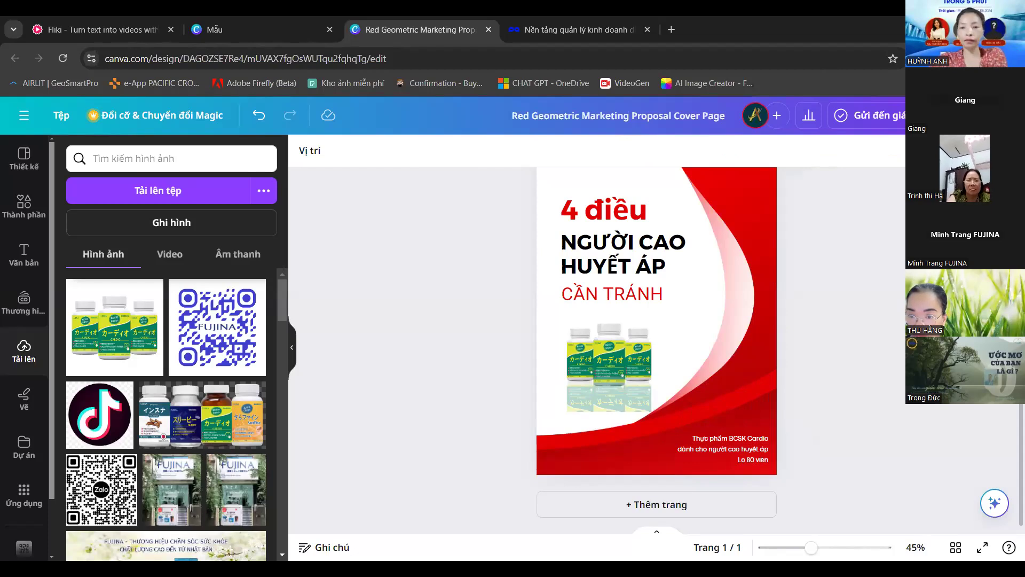
{"action": "scroll", "coordinate": [524, 244], "scroll_direction": "up", "scroll_amount": 2}
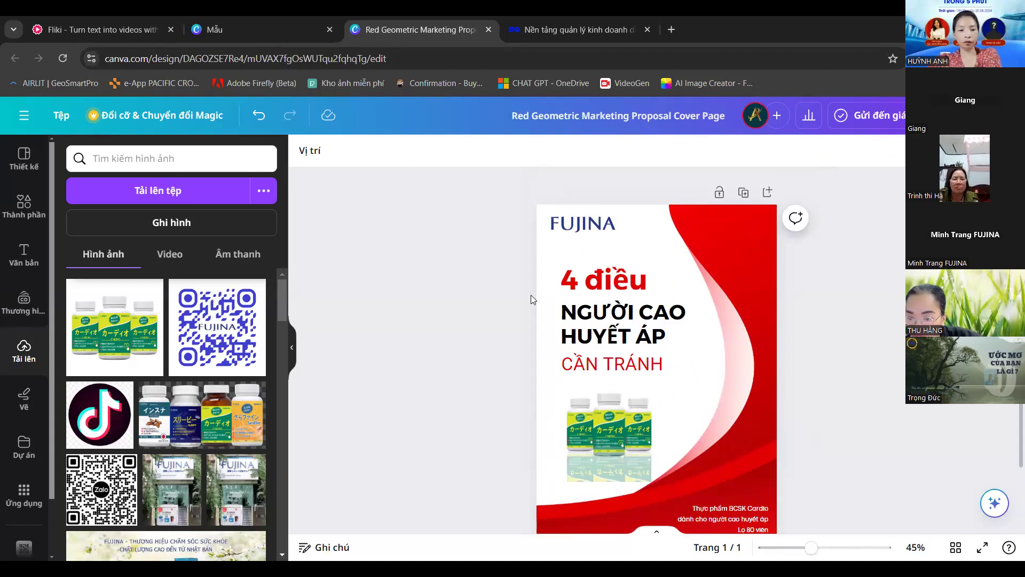
{"action": "scroll", "coordinate": [658, 451], "scroll_direction": "down", "scroll_amount": 2}
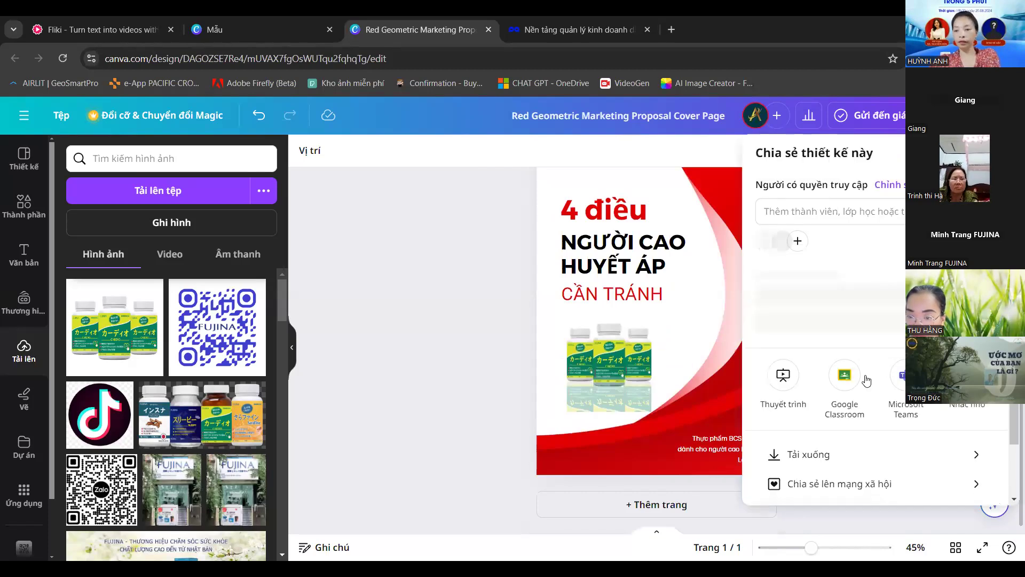
Download the cover as a 2,828 × 4,000 px JPG.
{"action": "left_click", "coordinate": [828, 464]}
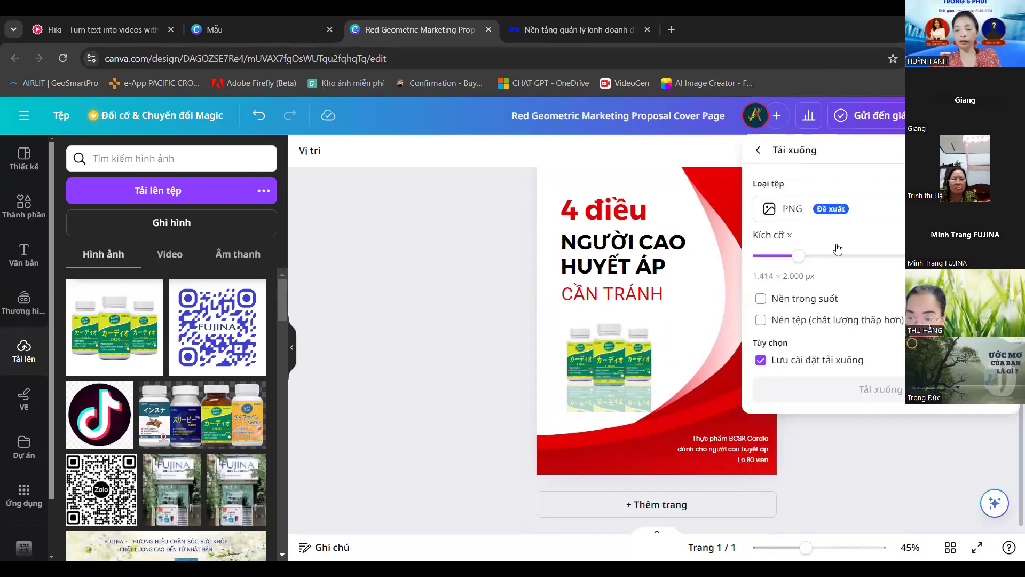
{"action": "left_click", "coordinate": [857, 209]}
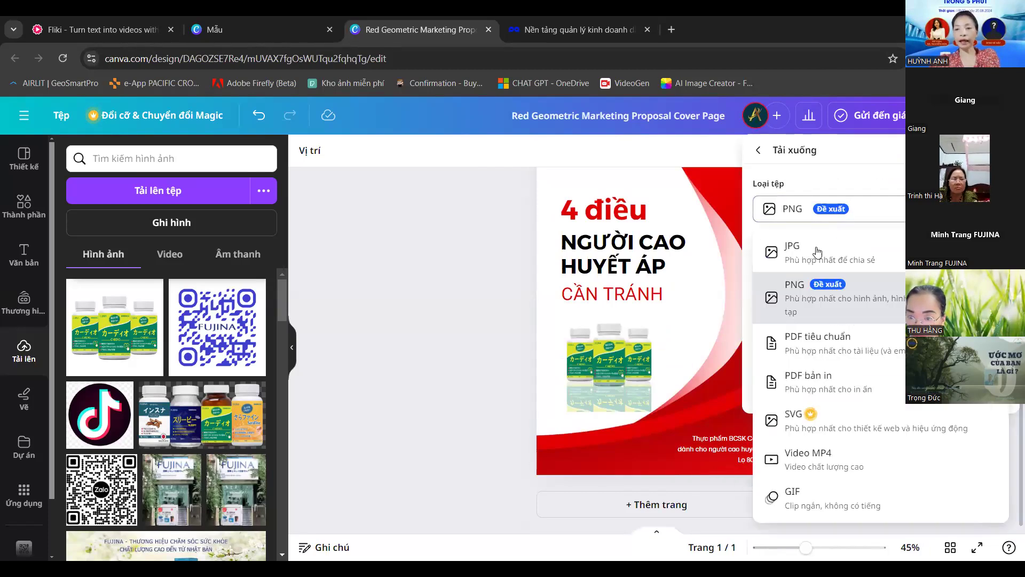
{"action": "left_click", "coordinate": [848, 259]}
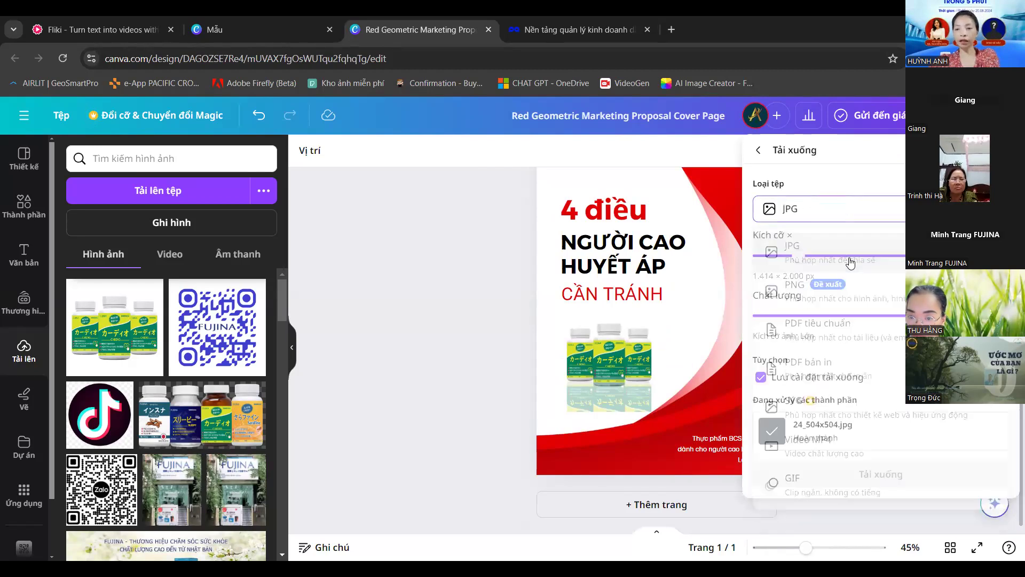
{"action": "left_click_drag", "start_coordinate": [853, 263], "coordinate": [877, 256]}
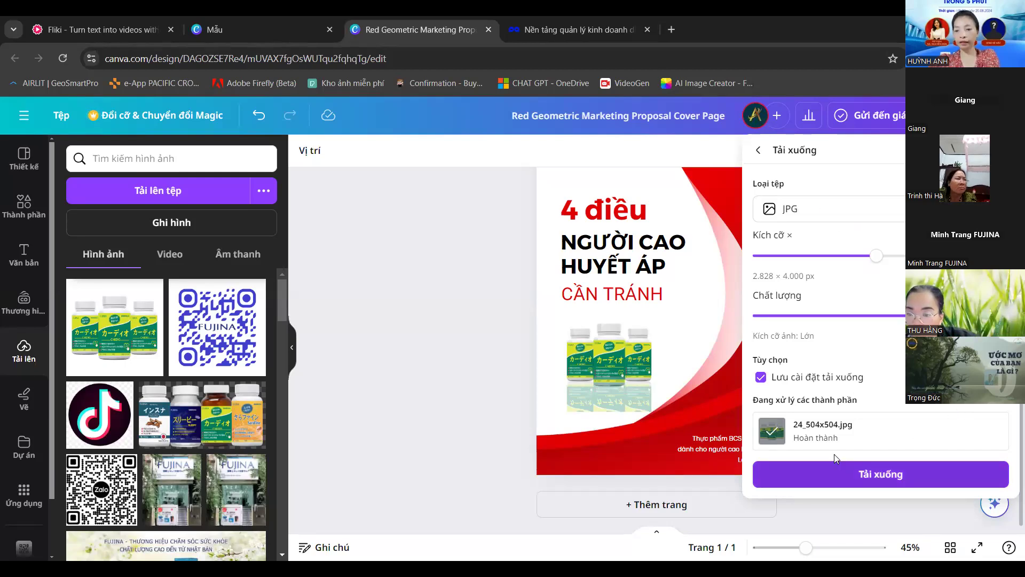
{"action": "left_click", "coordinate": [869, 472]}
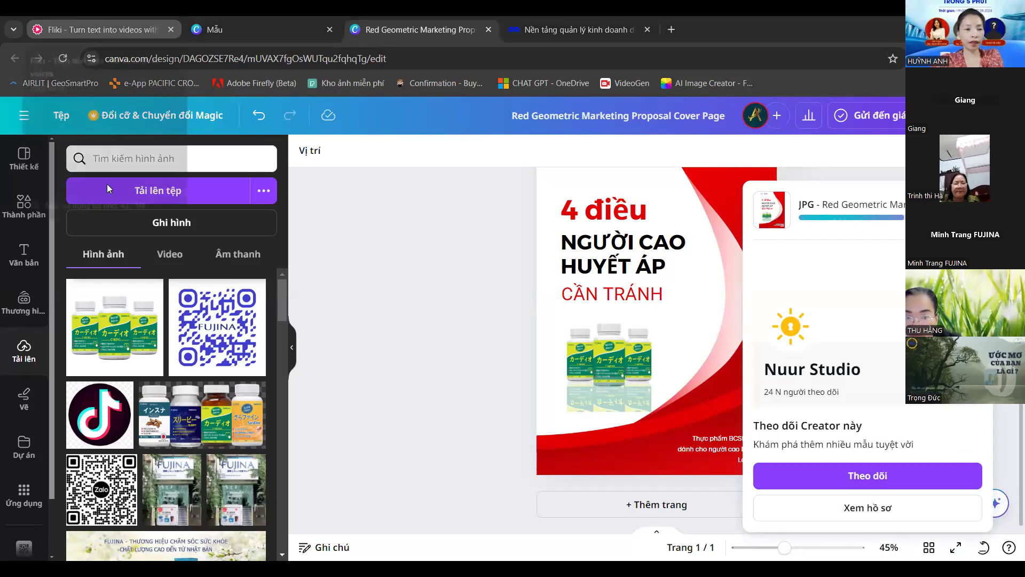
{"action": "key", "text": "ctrl+1"}
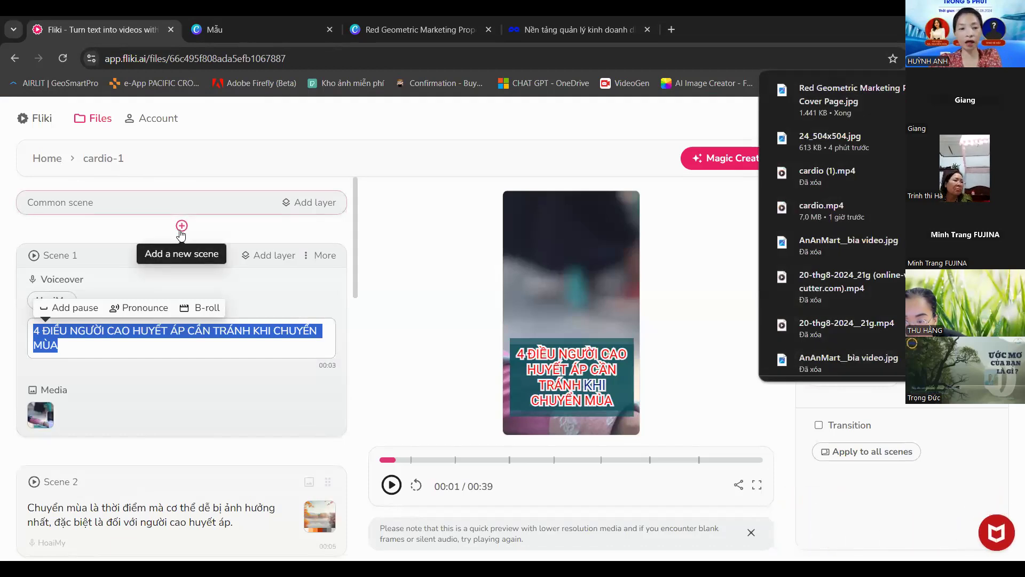
Insert a new first scene and upload the Red Geometric Marketing Proposal Cover Page JPG as its media.
{"action": "left_click", "coordinate": [182, 226]}
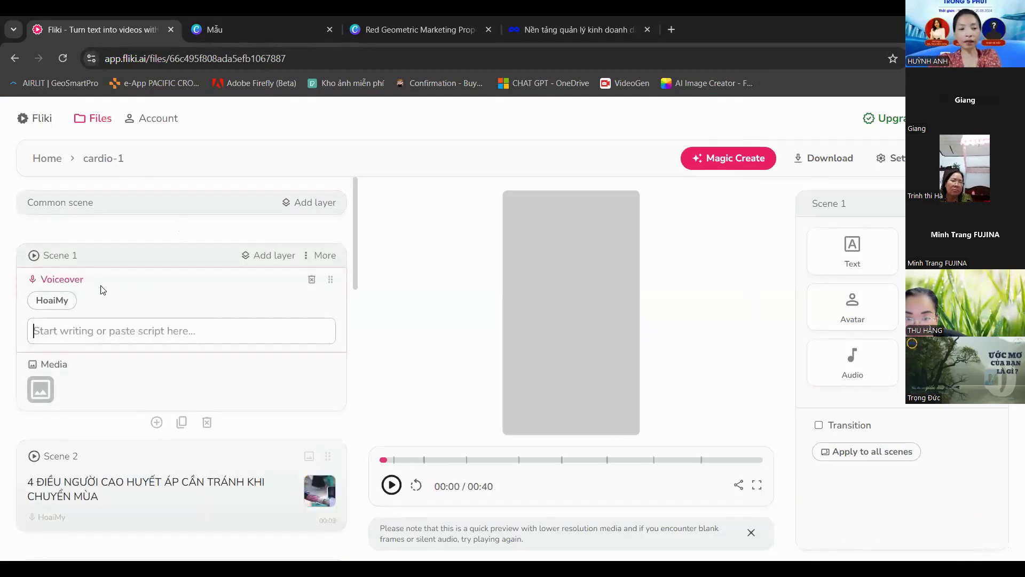
{"action": "left_click", "coordinate": [44, 393]}
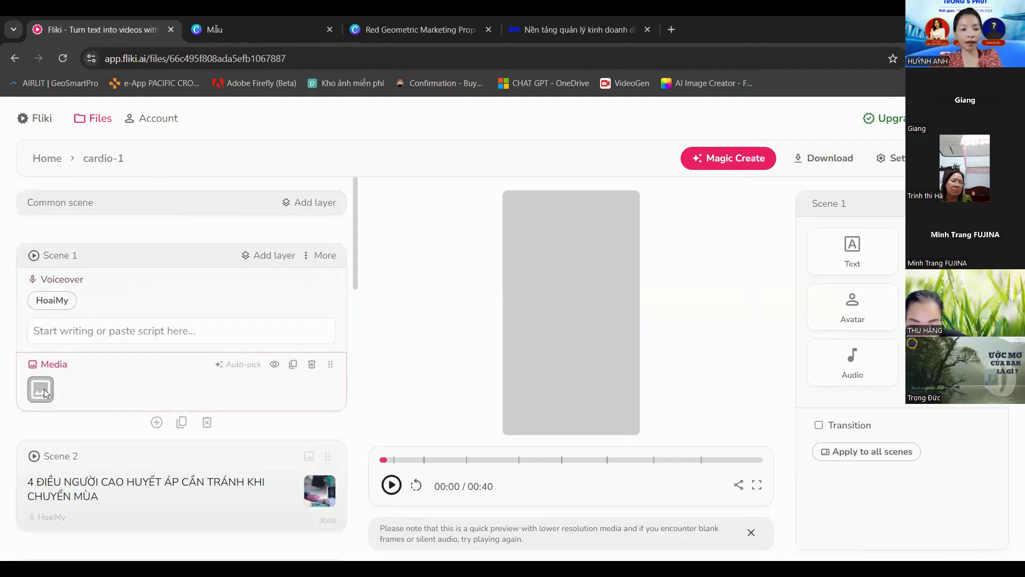
{"action": "left_click", "coordinate": [44, 393]}
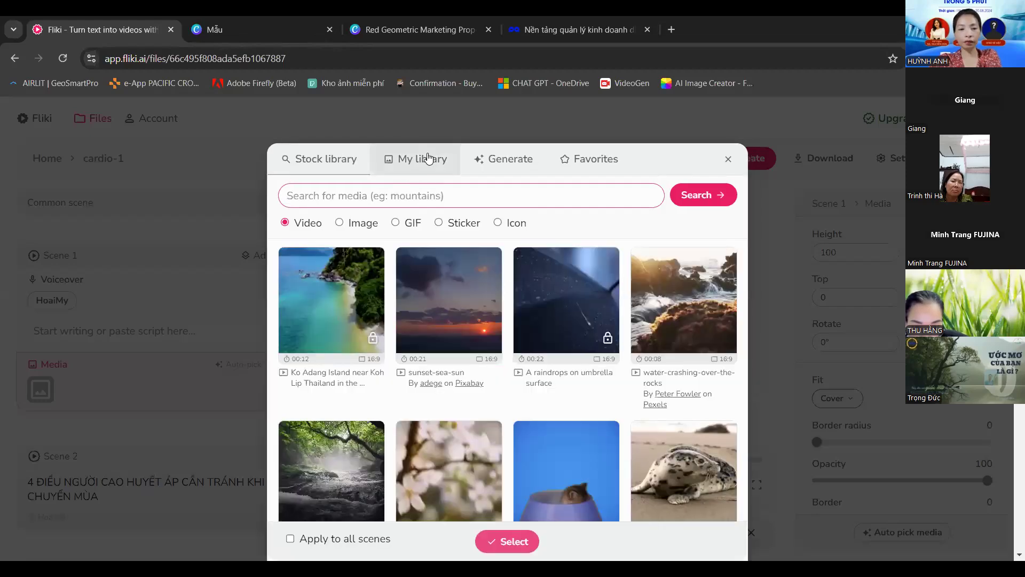
{"action": "left_click", "coordinate": [427, 157]}
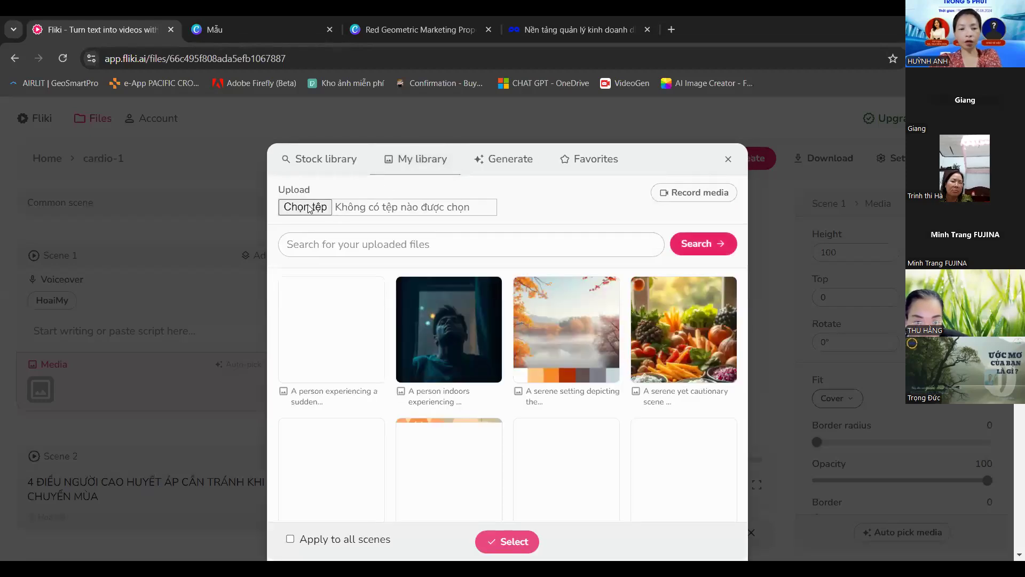
{"action": "left_click", "coordinate": [328, 210]}
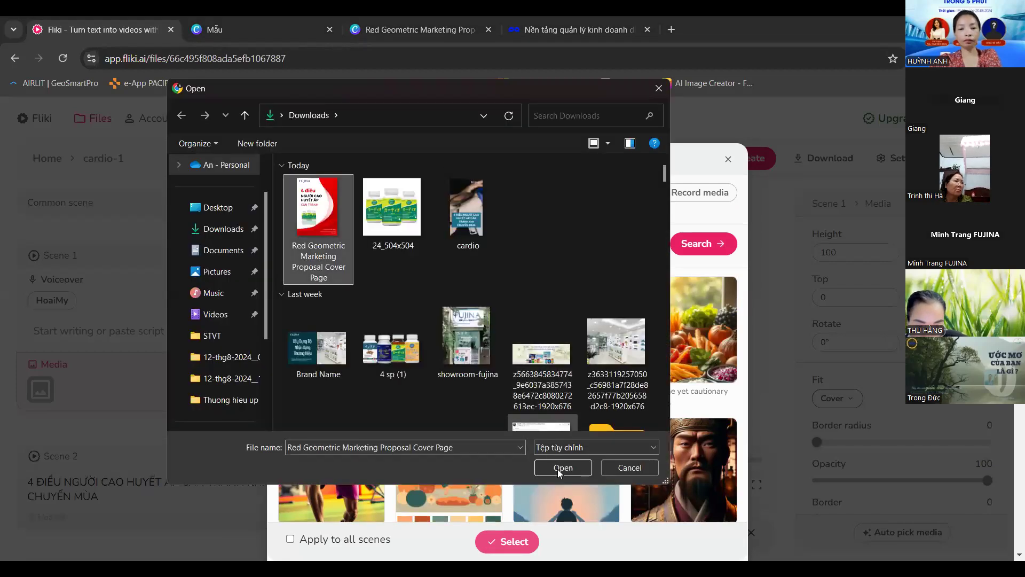
{"action": "left_click", "coordinate": [559, 473]}
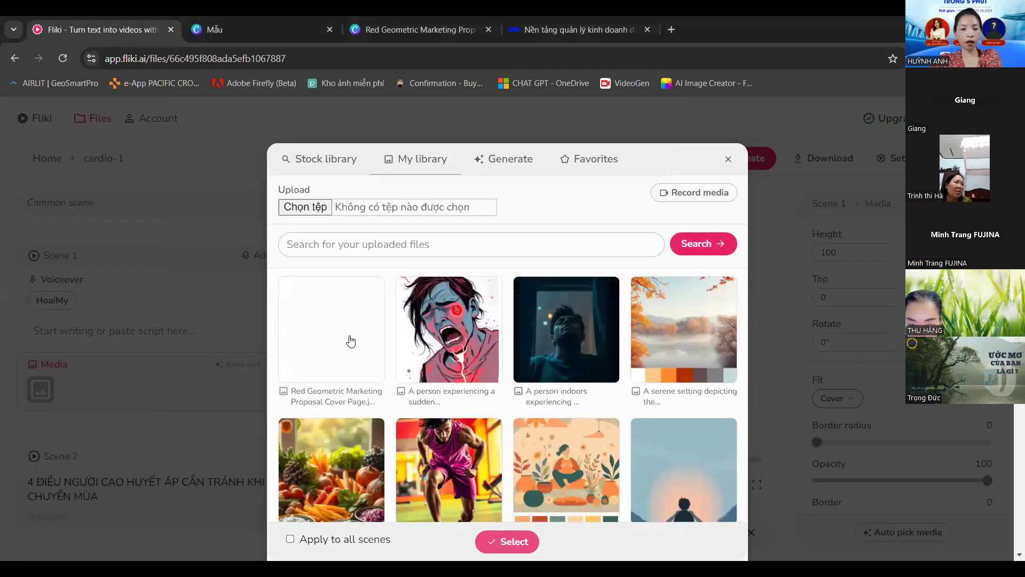
{"action": "left_click", "coordinate": [301, 299]}
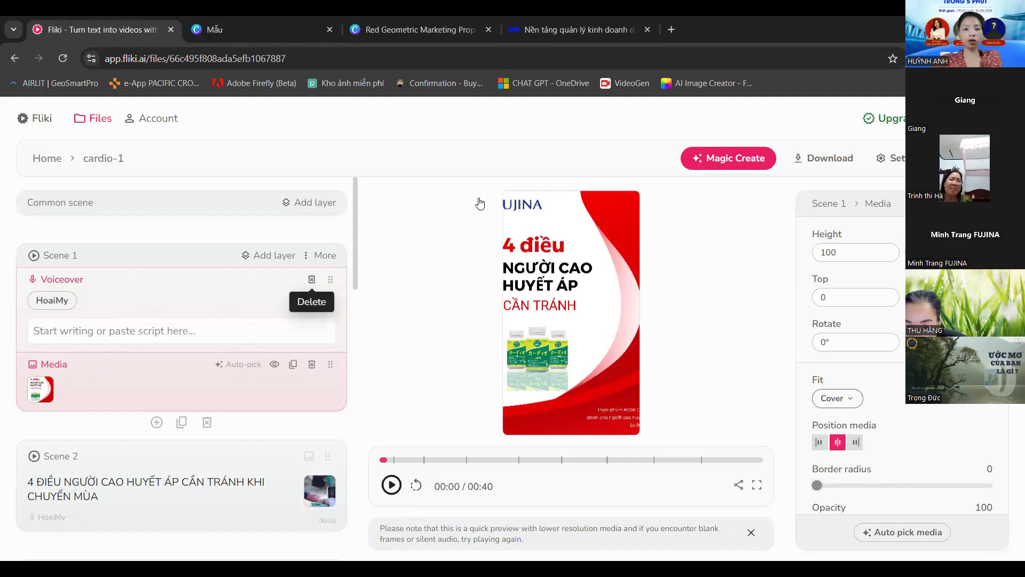
Delete Scene 1's voiceover layer, confirm, and play the video preview.
{"action": "left_click", "coordinate": [312, 280]}
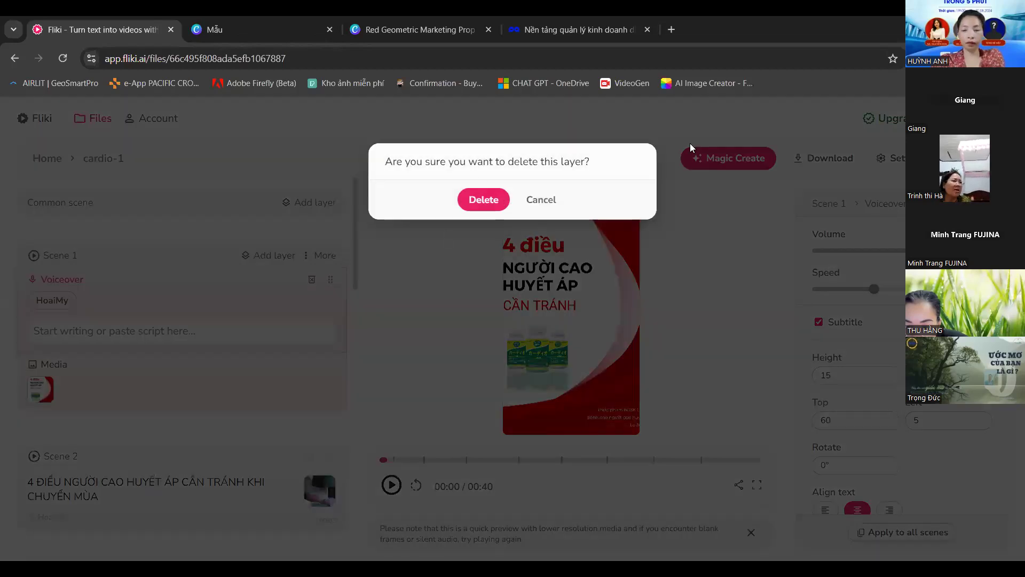
{"action": "key", "text": "Return"}
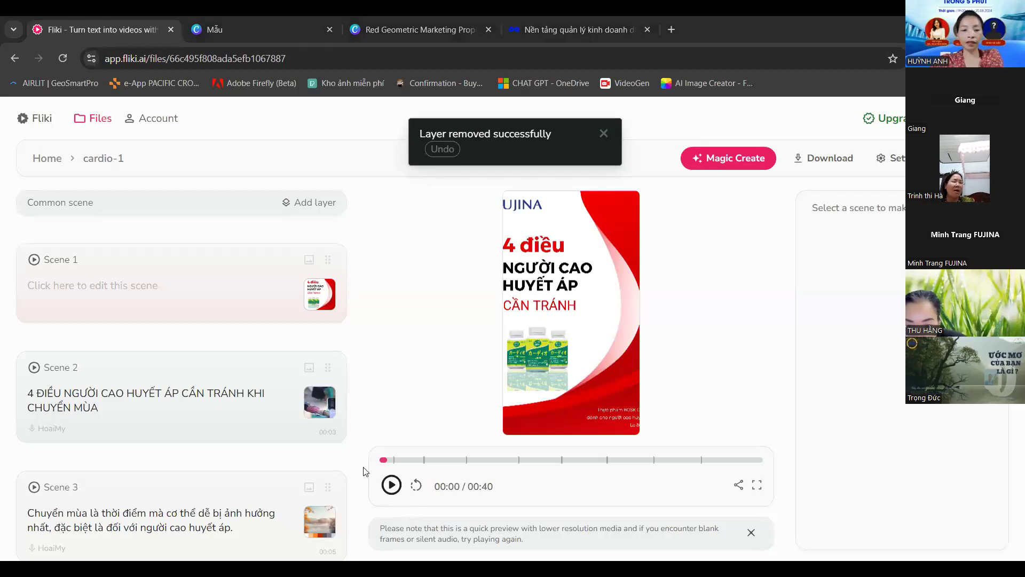
{"action": "left_click", "coordinate": [392, 486]}
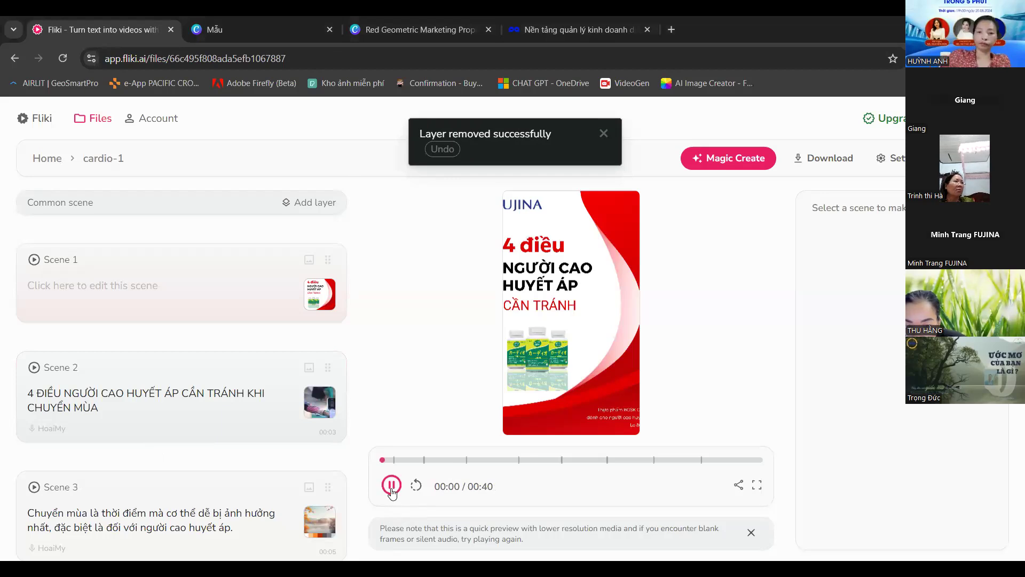
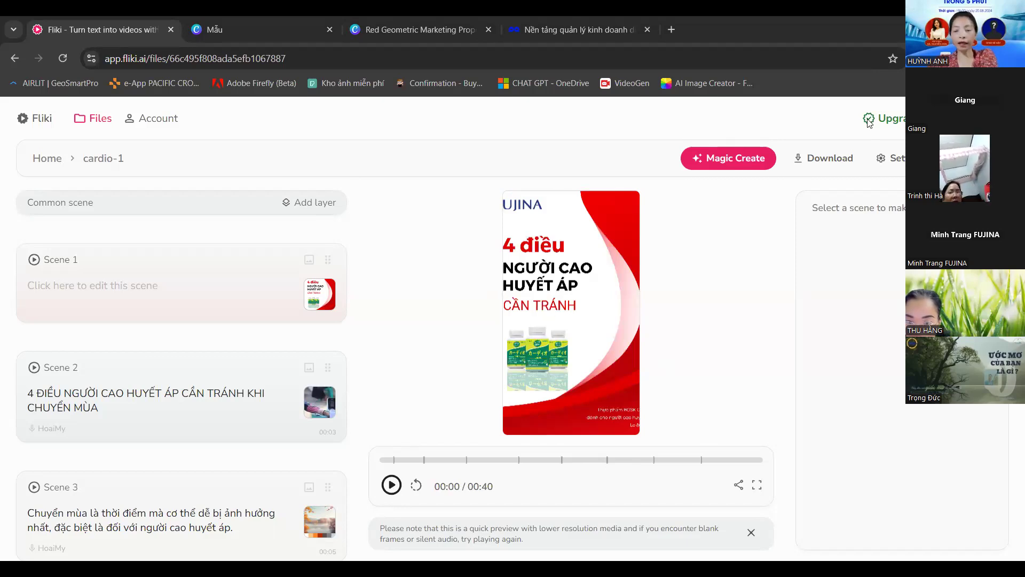
Select Scene 1's cover image, review the Droppii Cardio product page, and return to the Canva cover.
{"action": "left_click", "coordinate": [537, 338]}
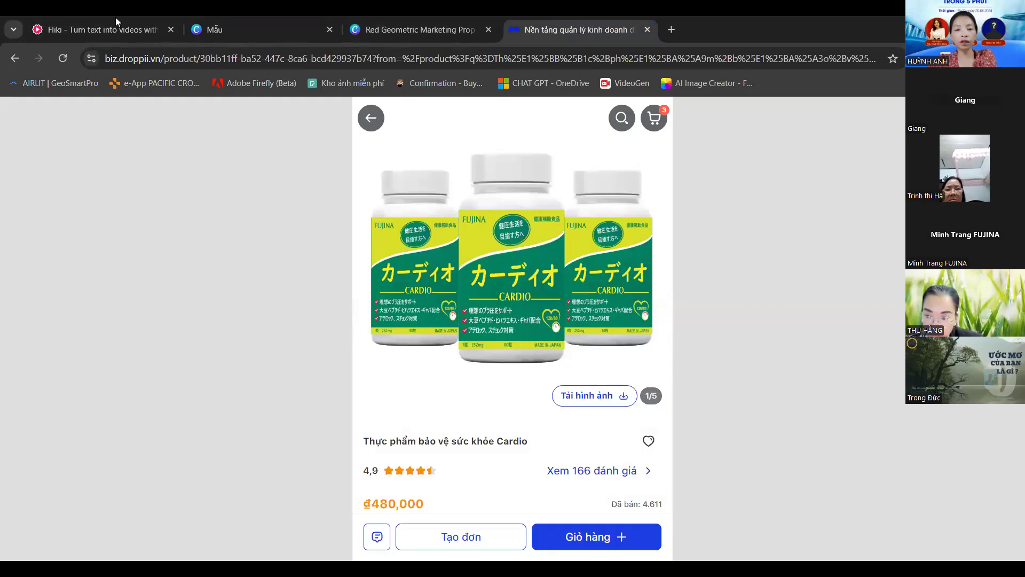
{"action": "left_click", "coordinate": [115, 17]}
{"action": "left_click", "coordinate": [568, 19]}
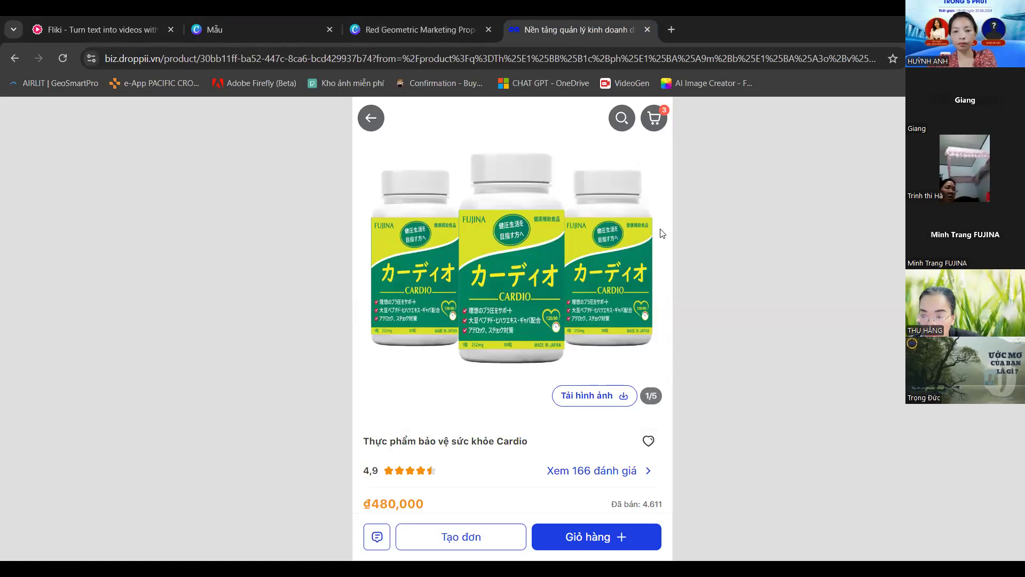
{"action": "key", "text": "ctrl+shift+Tab"}
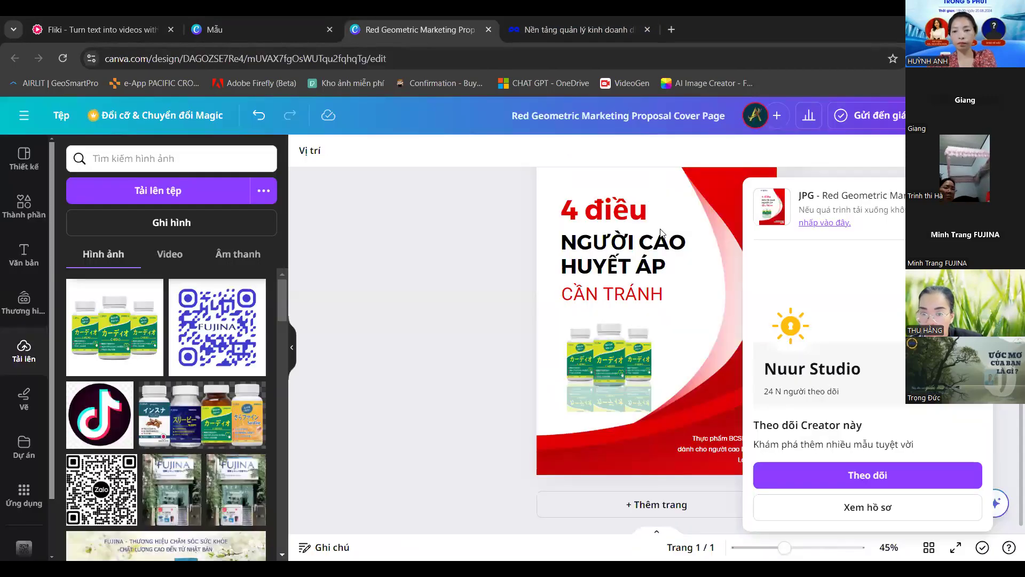
Dismiss the download popup and shift the '4 điều' heading slightly right on the cover.
{"action": "left_click", "coordinate": [504, 277]}
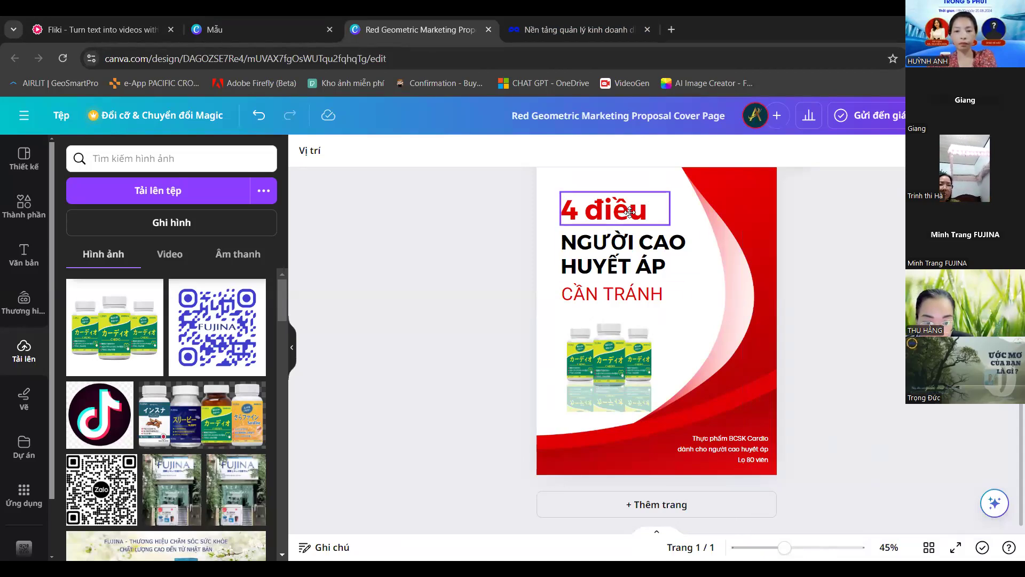
{"action": "left_click_drag", "start_coordinate": [591, 241], "coordinate": [624, 235]}
{"action": "left_click", "coordinate": [102, 16]}
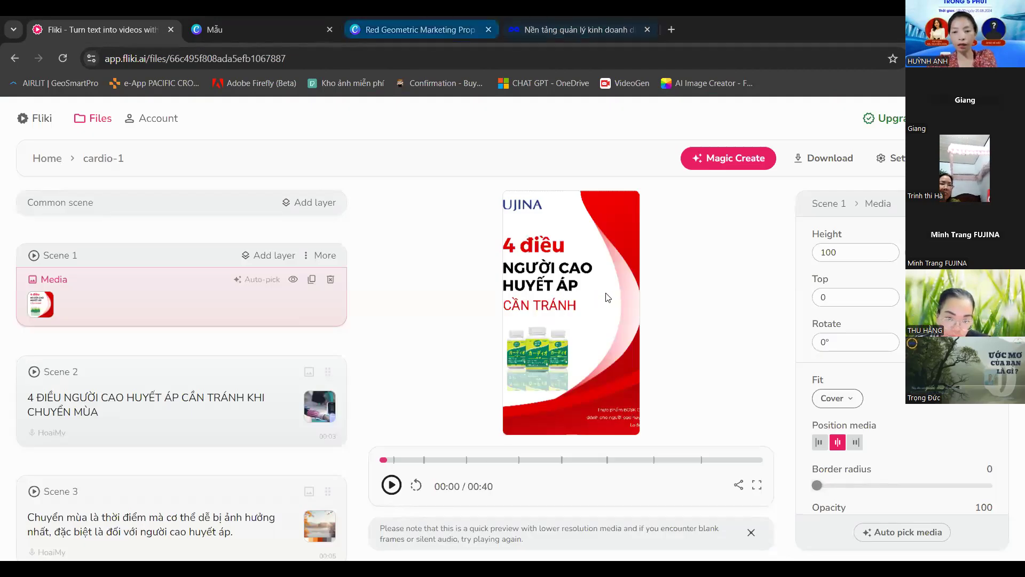
{"action": "key", "text": "ctrl+3"}
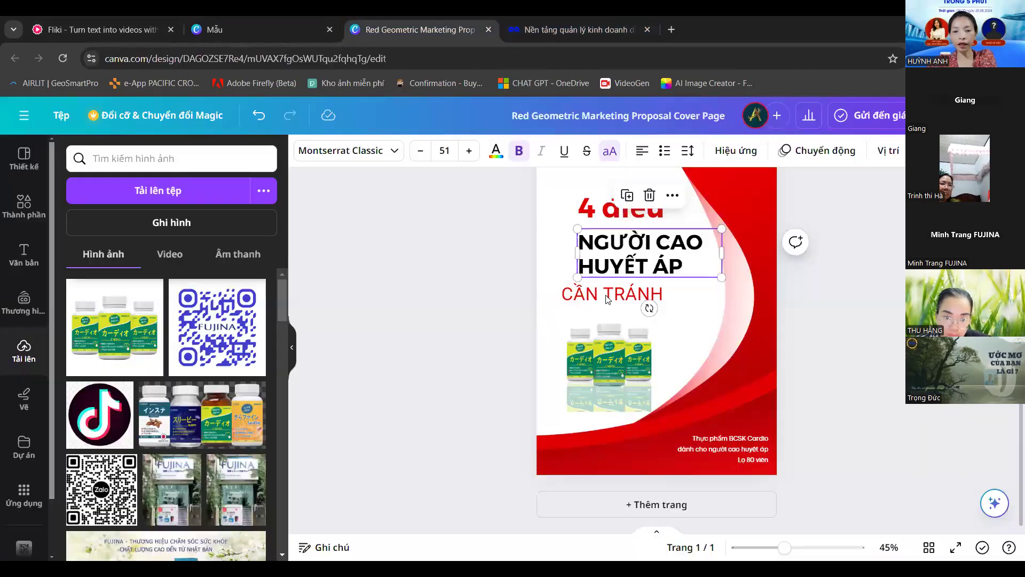
Align the 'CẦN TRÁNH' line, the Cardio bottle image and the bottom caption under the heading.
{"action": "mouse_move", "coordinate": [597, 294]}
{"action": "left_mouse_down"}
{"action": "mouse_move", "coordinate": [625, 294]}
{"action": "mouse_move", "coordinate": [613, 294]}
{"action": "left_mouse_up"}
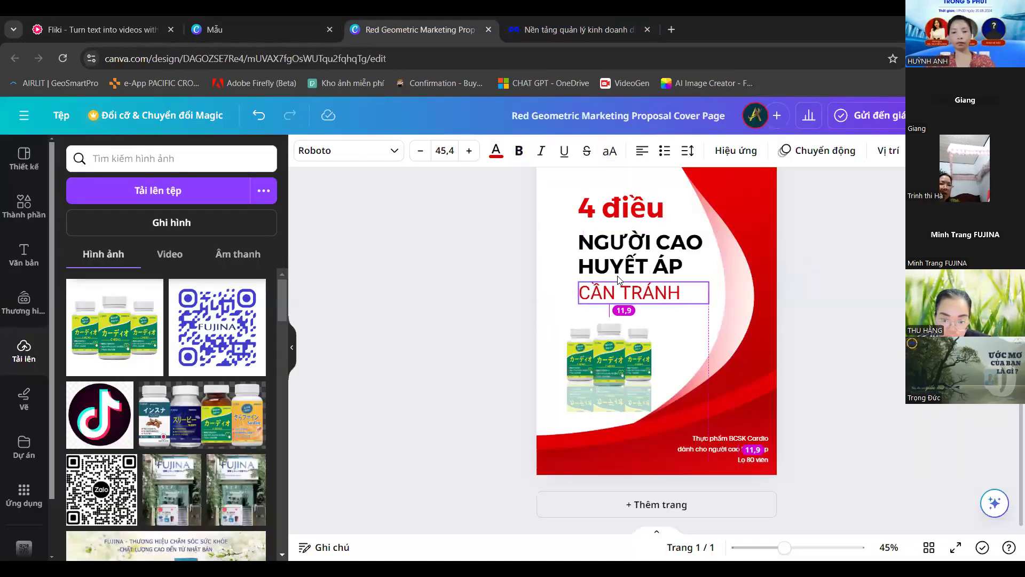
{"action": "left_click", "coordinate": [606, 369]}
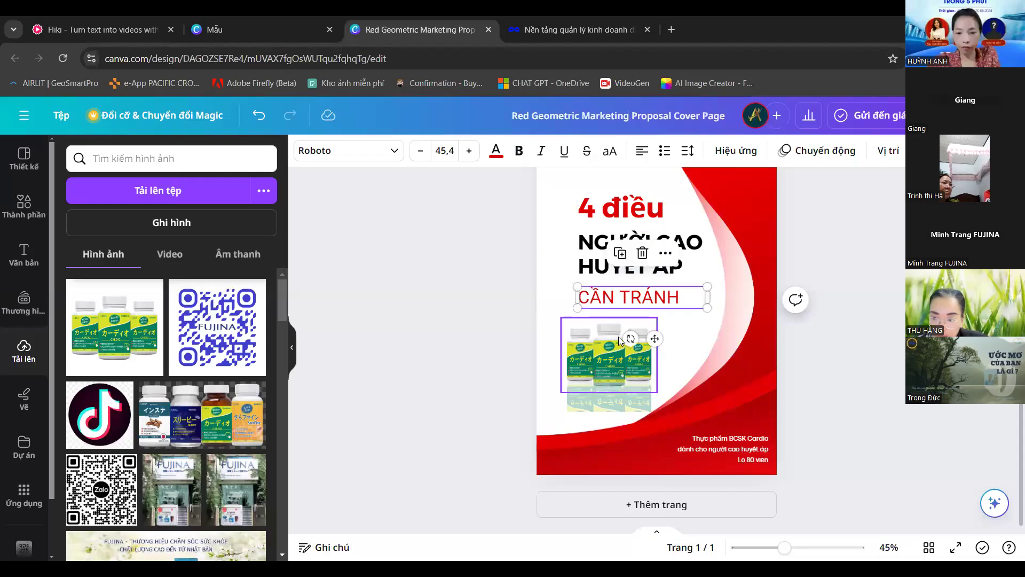
{"action": "left_click_drag", "start_coordinate": [634, 339], "coordinate": [644, 343]}
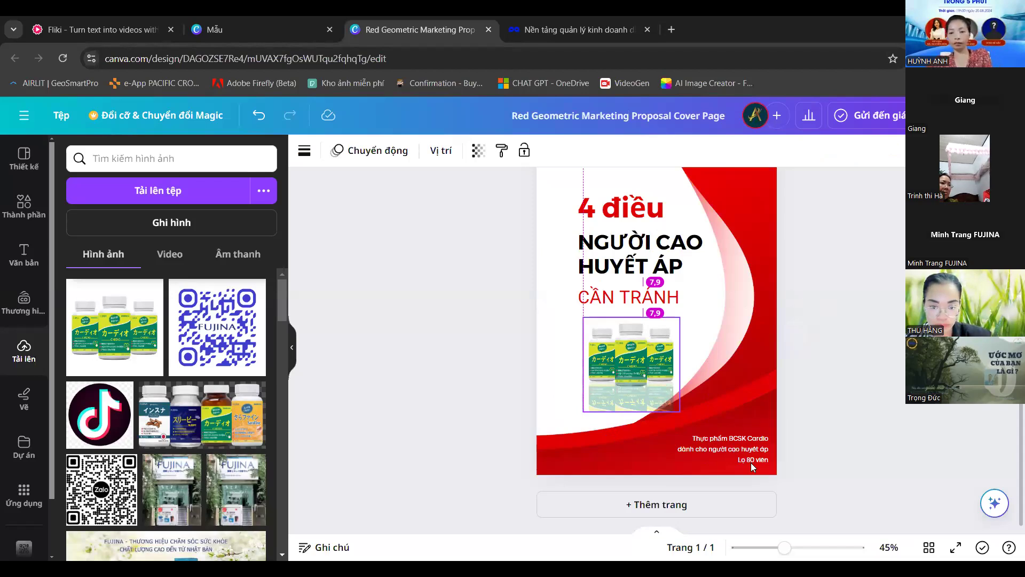
{"action": "key", "text": "ctrl+z"}
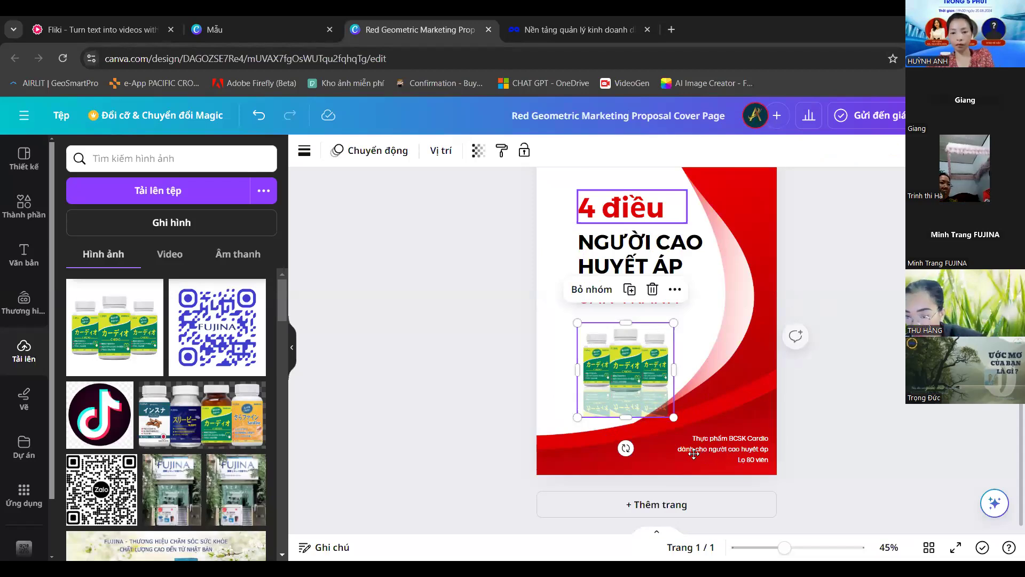
{"action": "left_click", "coordinate": [660, 247]}
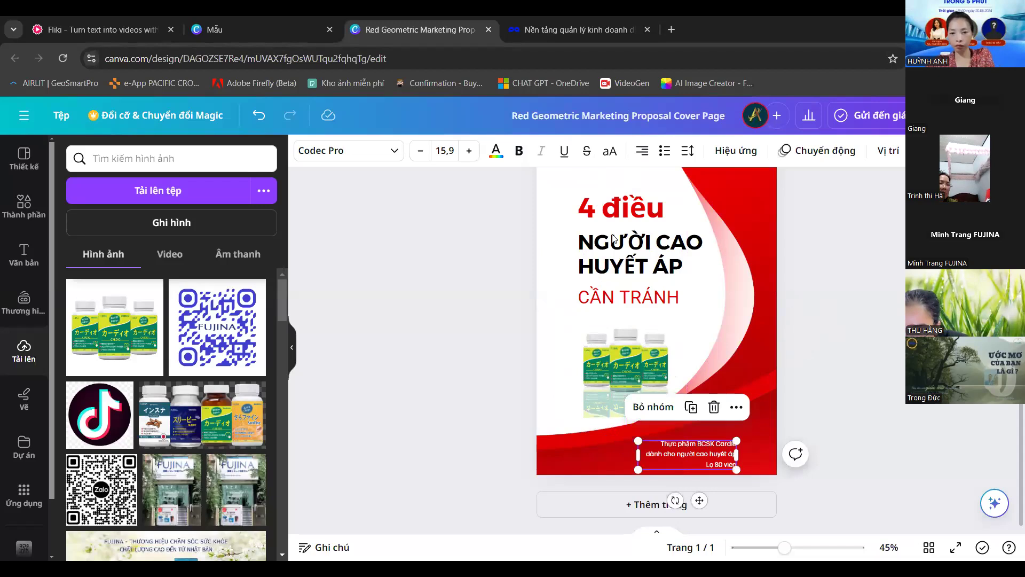
{"action": "key", "text": "Escape"}
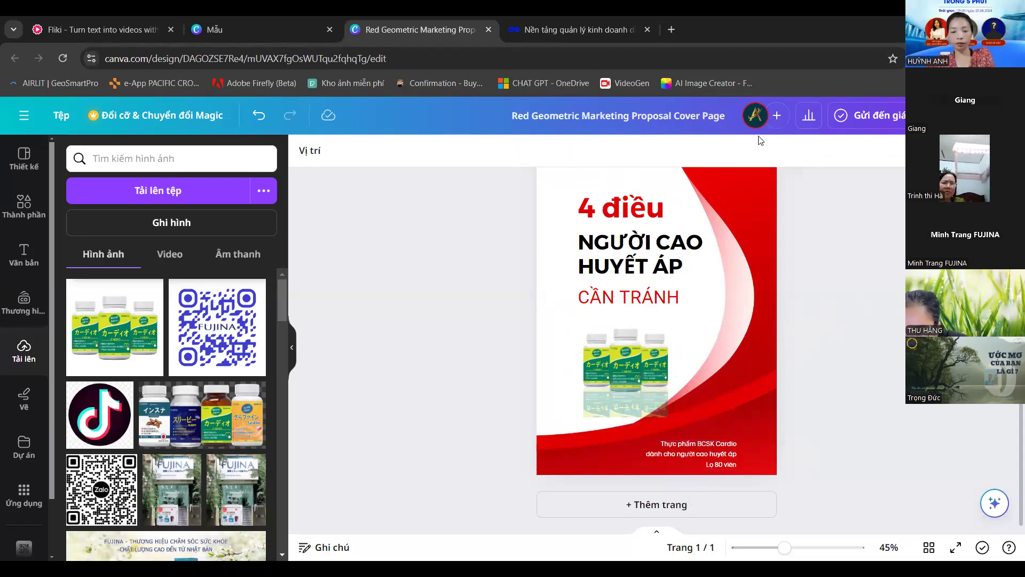
Paste the FUJINA logo onto the cover, download it as a JPG, and return to Fliki.
{"action": "key", "text": "ctrl+v"}
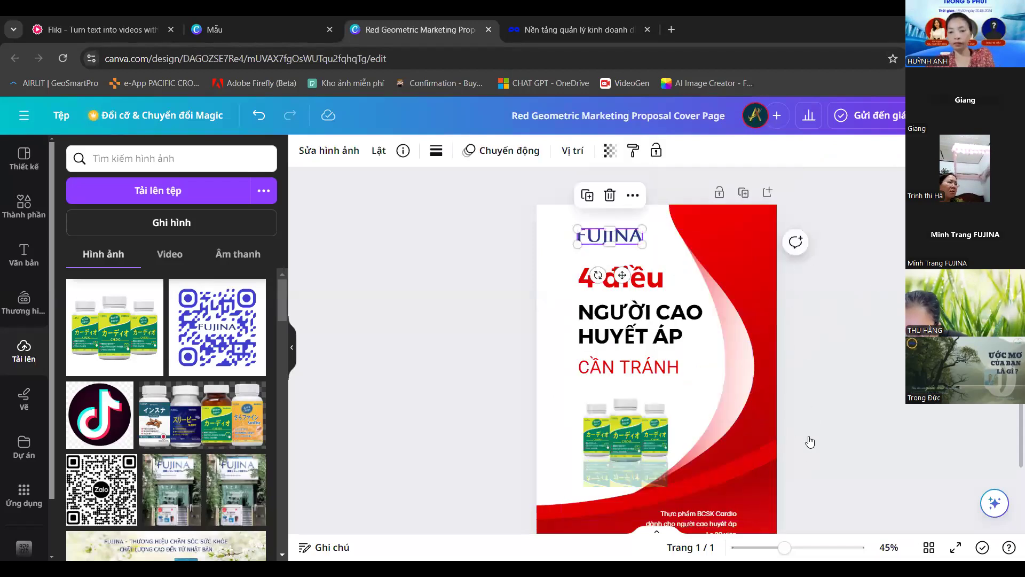
{"action": "left_click", "coordinate": [988, 115]}
{"action": "left_click", "coordinate": [889, 471]}
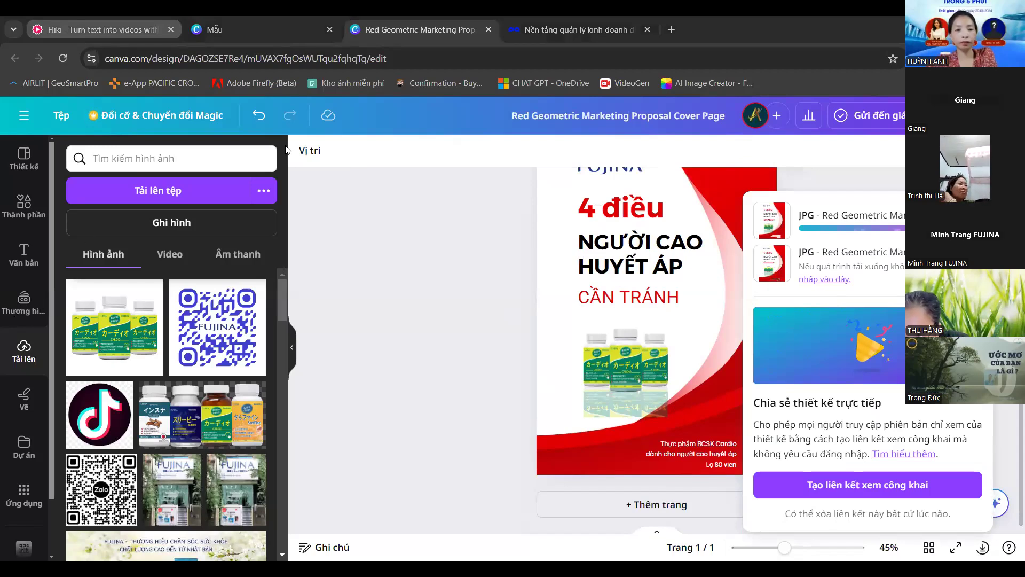
{"action": "key", "text": "ctrl+1"}
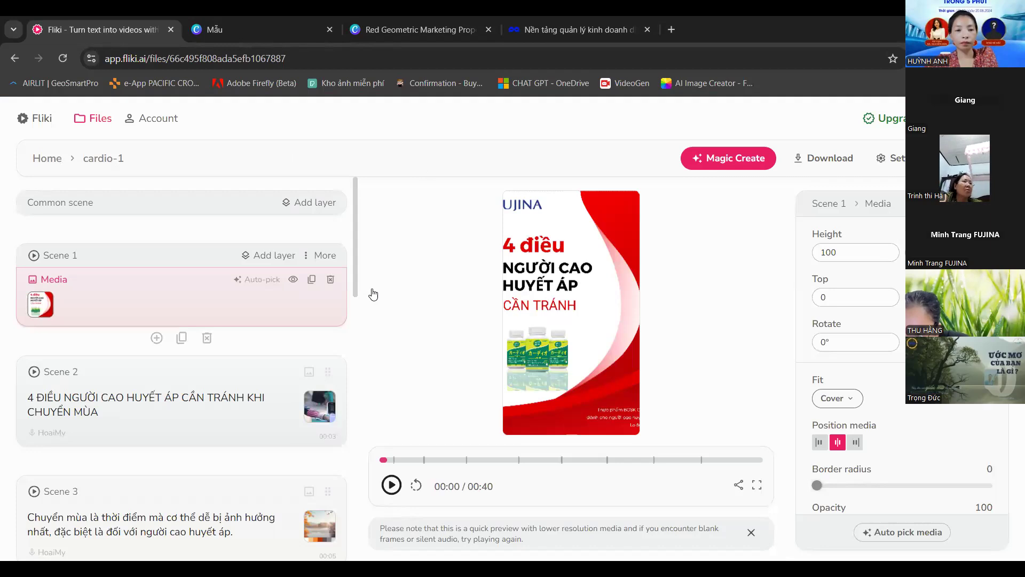
Upload the updated FUJINA cover JPG as Scene 1's media and preview the video.
{"action": "left_click", "coordinate": [510, 198]}
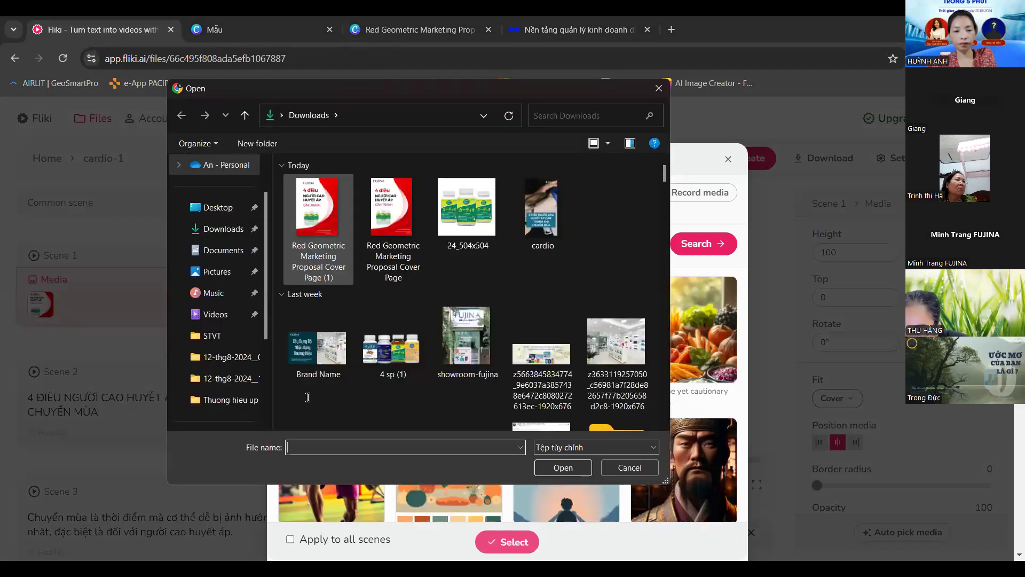
{"action": "key", "text": "Return"}
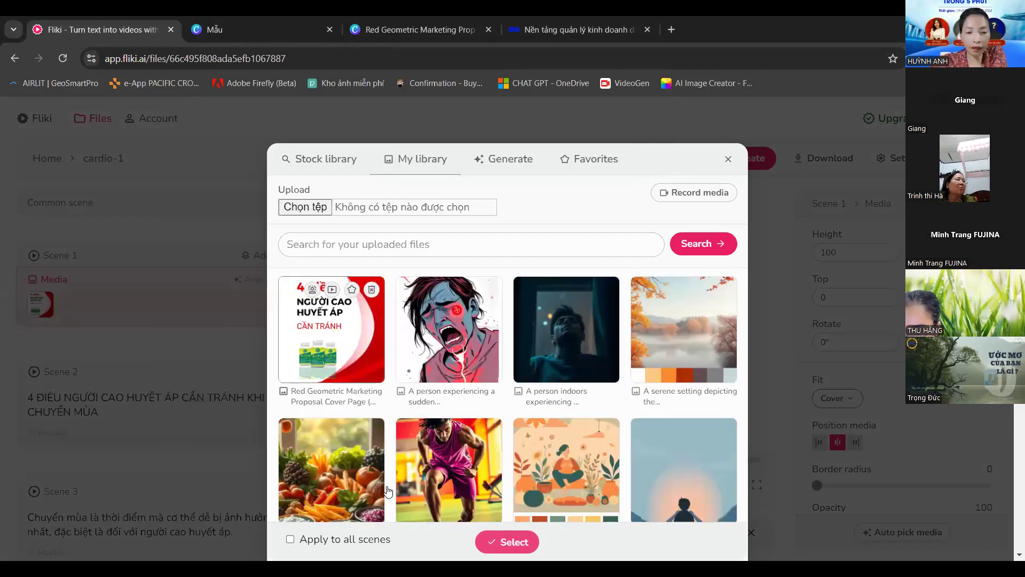
{"action": "left_click", "coordinate": [507, 541]}
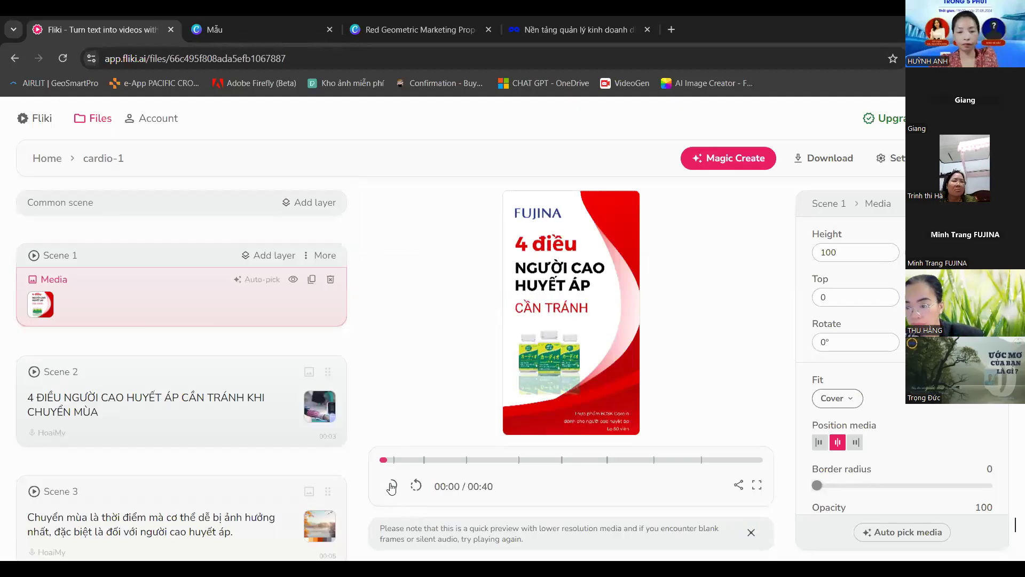
{"action": "left_click", "coordinate": [391, 486]}
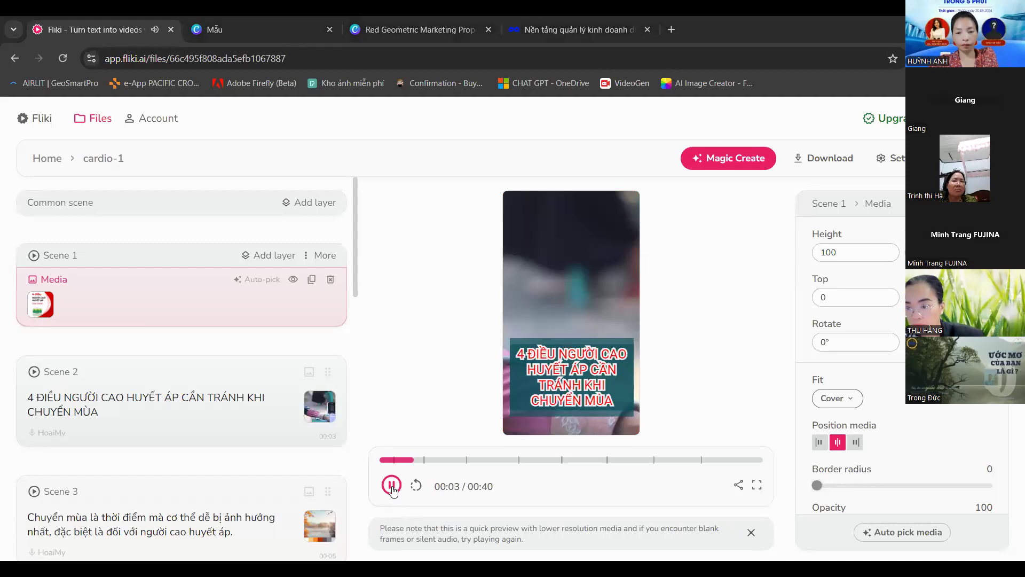
{"action": "left_click_drag", "start_coordinate": [438, 465], "coordinate": [373, 462]}
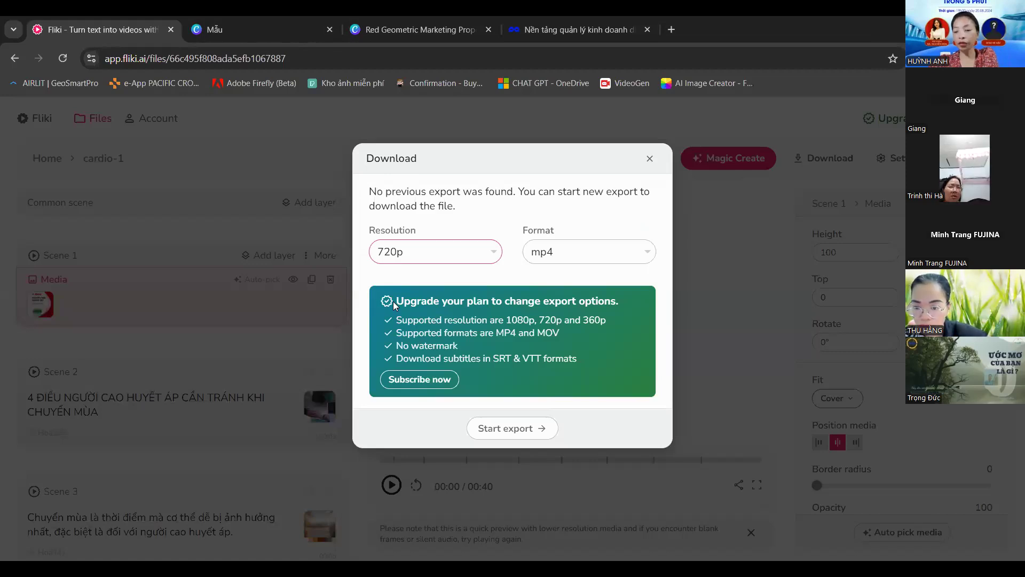
Start a new video export at 720p resolution.
{"action": "left_click", "coordinate": [410, 255]}
{"action": "left_click", "coordinate": [409, 257]}
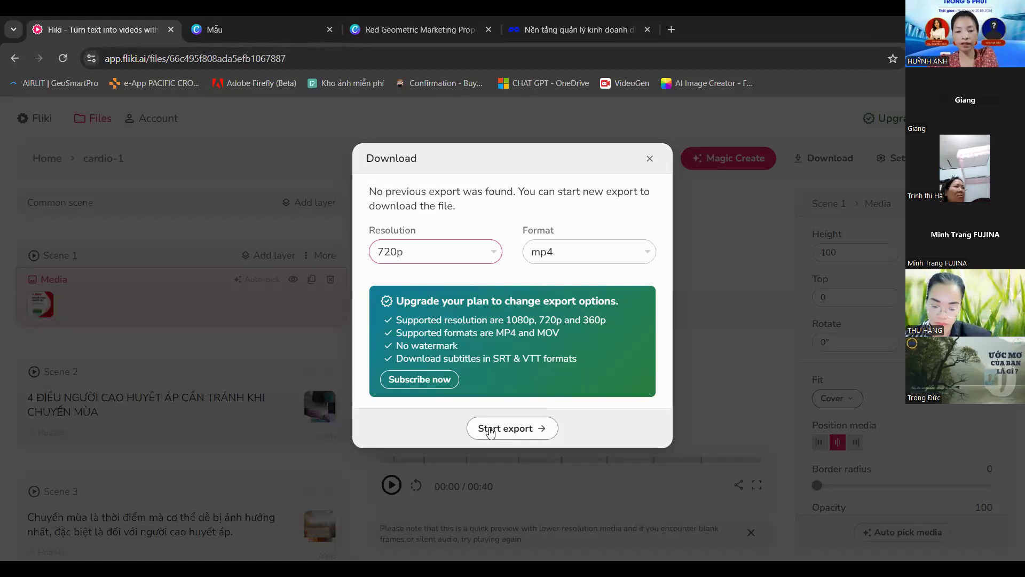
{"action": "left_click", "coordinate": [512, 430]}
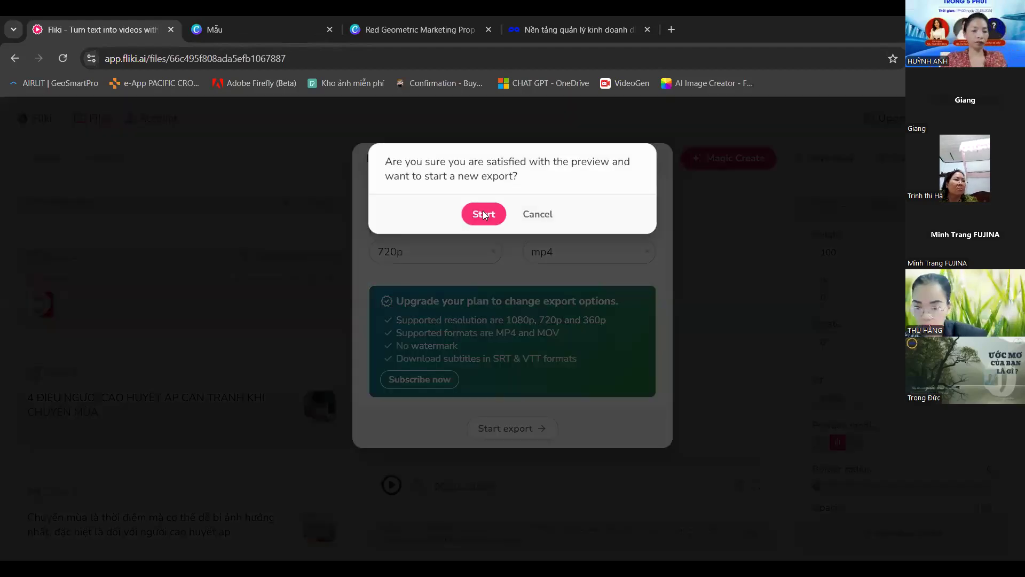
{"action": "left_click", "coordinate": [483, 214]}
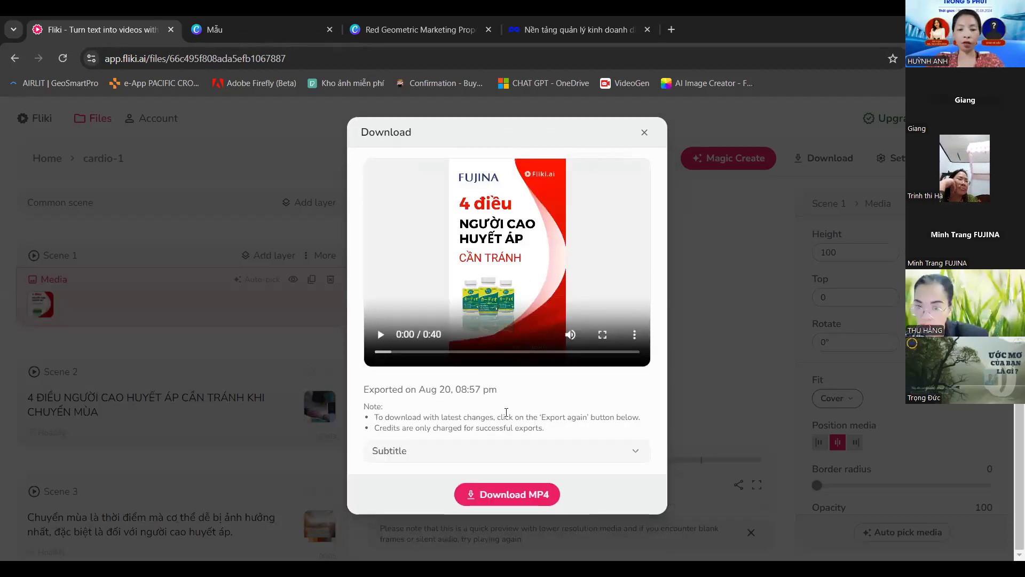
Check the exported 40-second video and save it as cardio-1.mp4.
{"action": "left_click", "coordinate": [381, 336]}
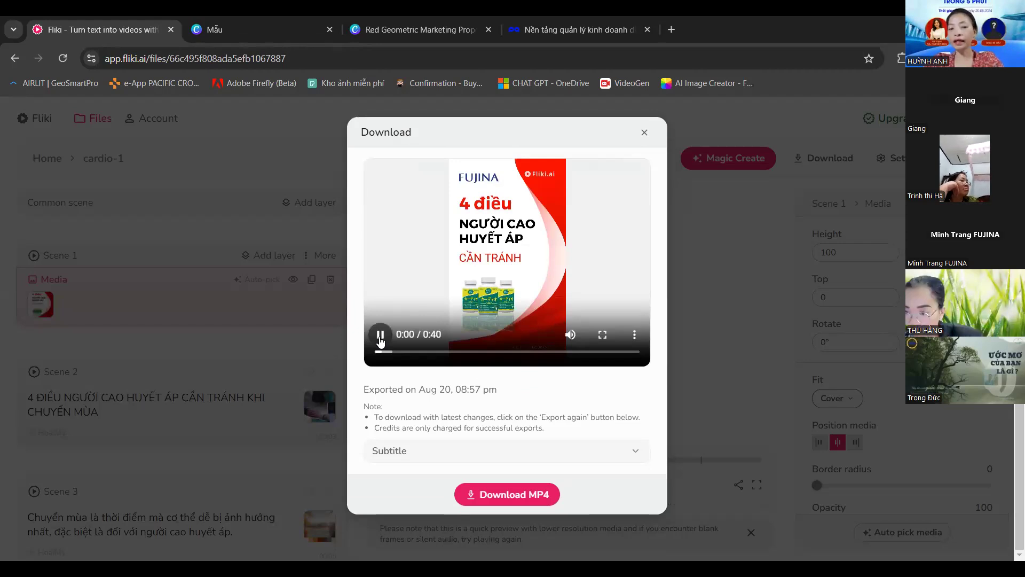
{"action": "left_click", "coordinate": [381, 336]}
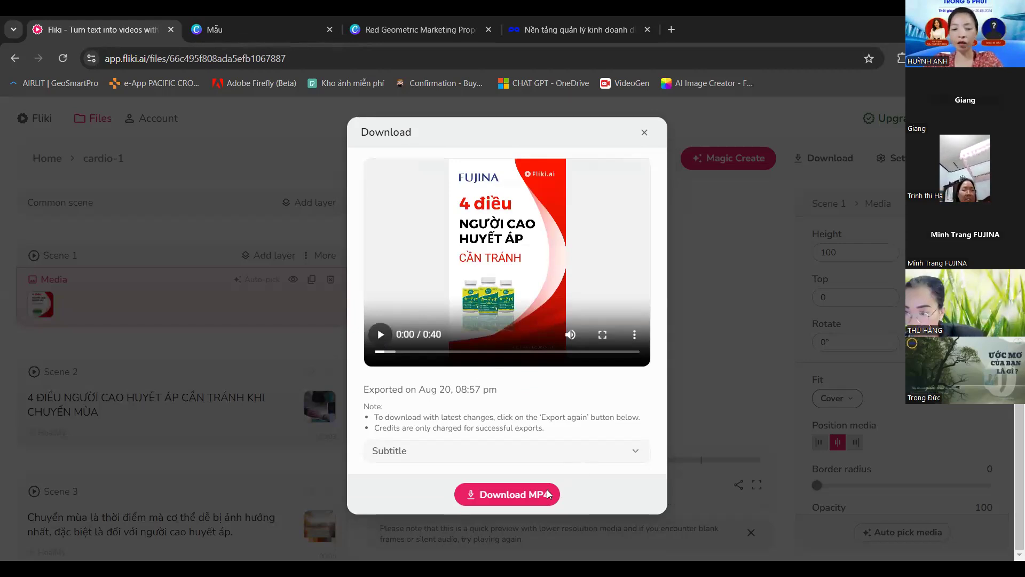
{"action": "left_click", "coordinate": [520, 498]}
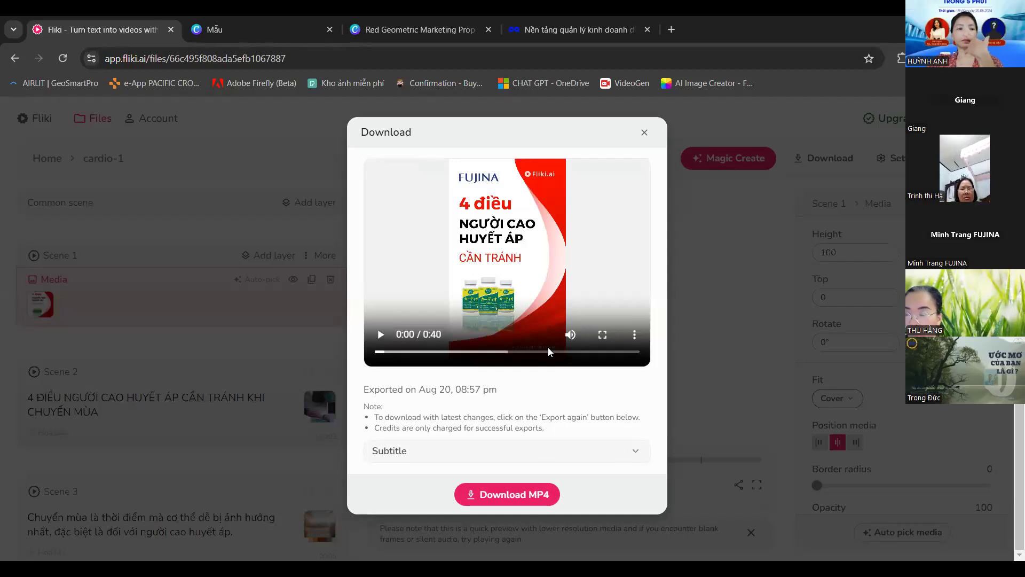
{"action": "left_click", "coordinate": [503, 495]}
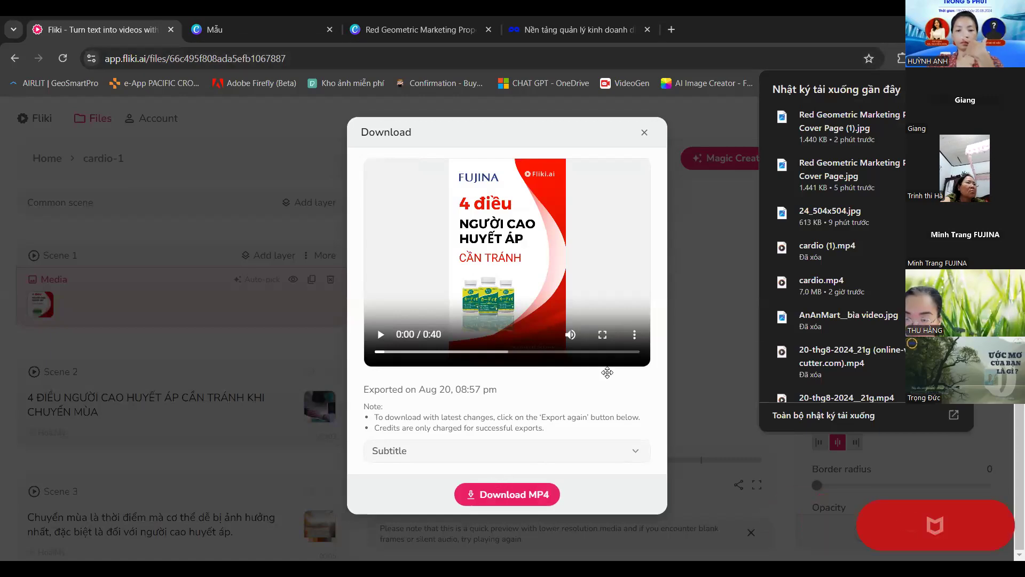
{"action": "left_click", "coordinate": [705, 256]}
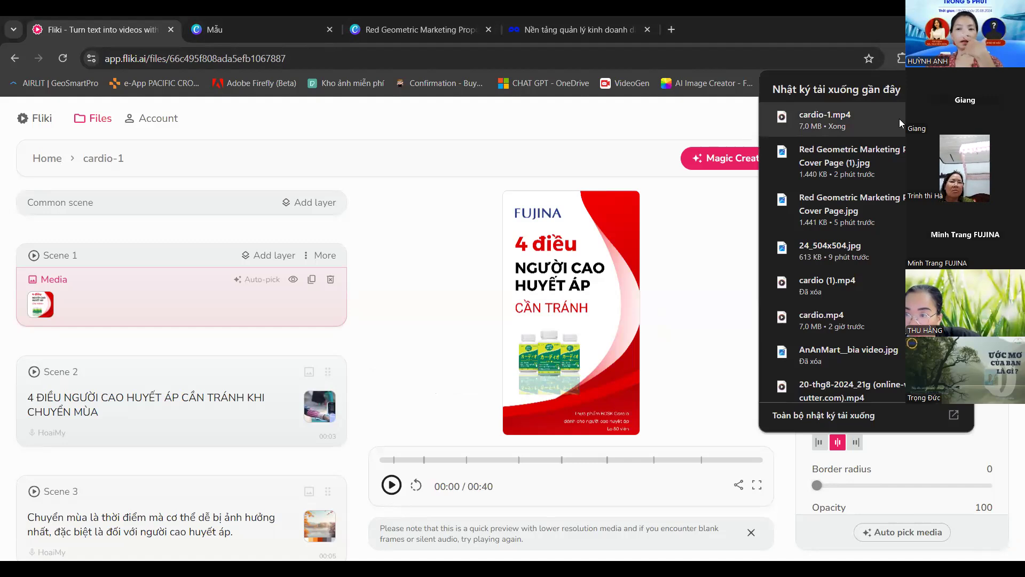
Close the downloads list and open facebook.com in a new tab.
{"action": "left_click", "coordinate": [405, 200]}
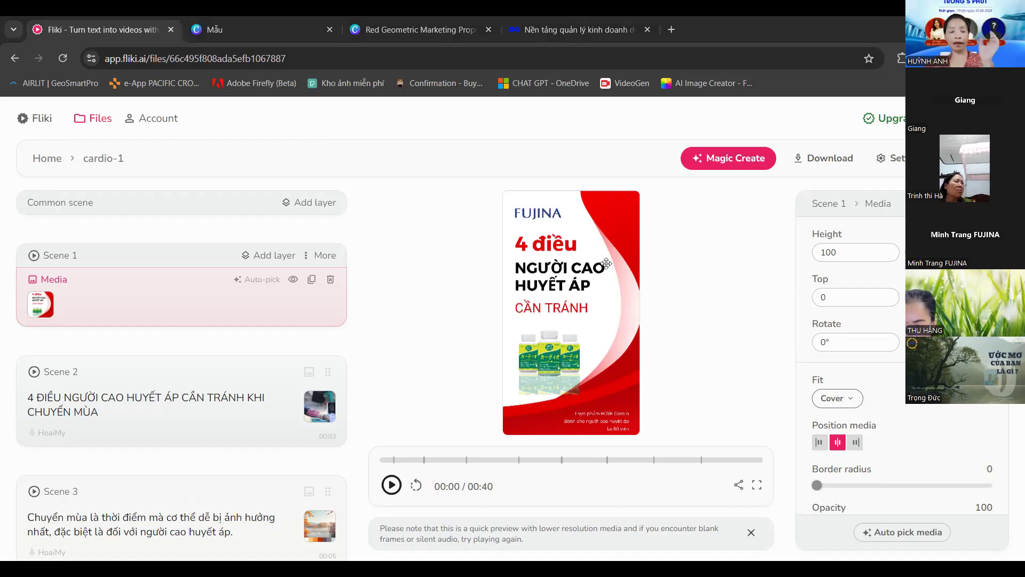
{"action": "left_click", "coordinate": [671, 30]}
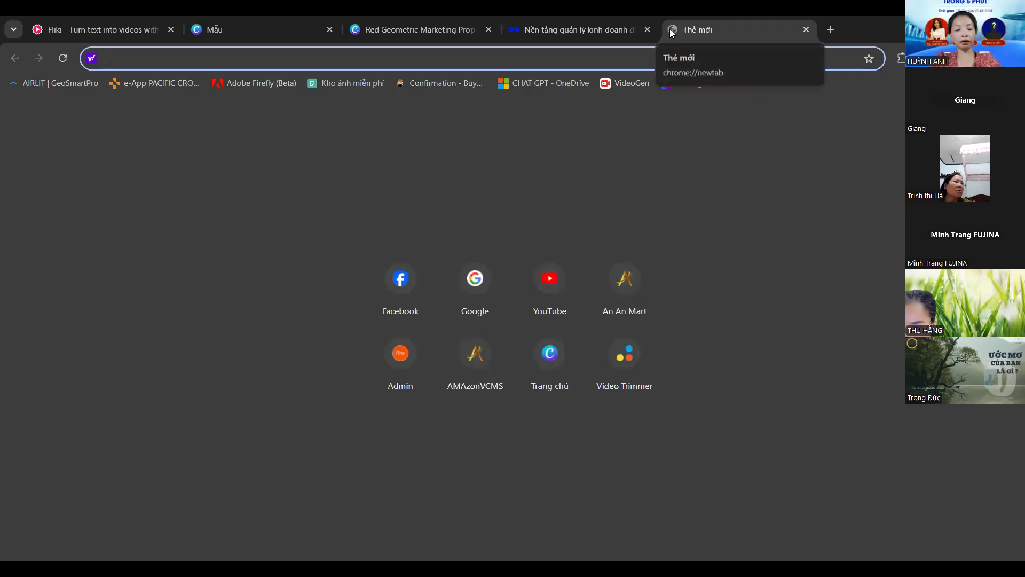
{"action": "key", "text": "Down"}
{"action": "key", "text": "Escape"}
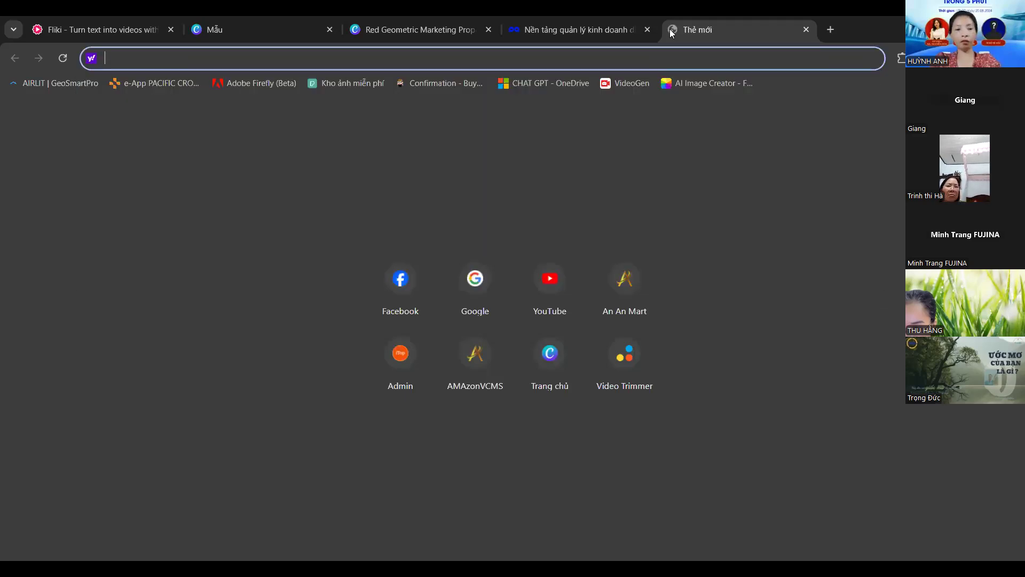
{"action": "key", "text": "Down"}
{"action": "key", "text": "Return"}
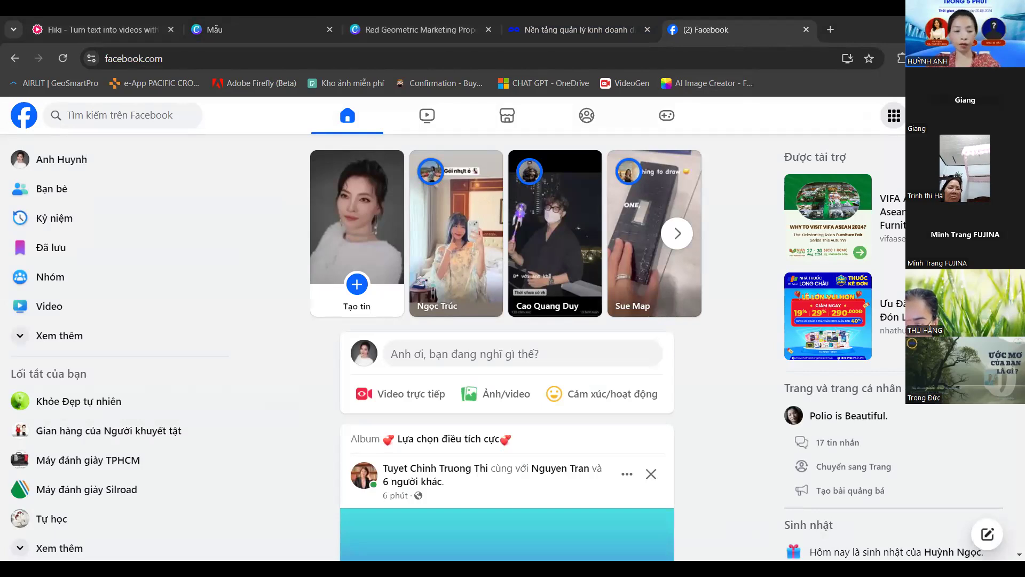
Open chatgpt.com in another new tab.
{"action": "left_click", "coordinate": [833, 30]}
{"action": "type", "text": "chat.openai.com"}
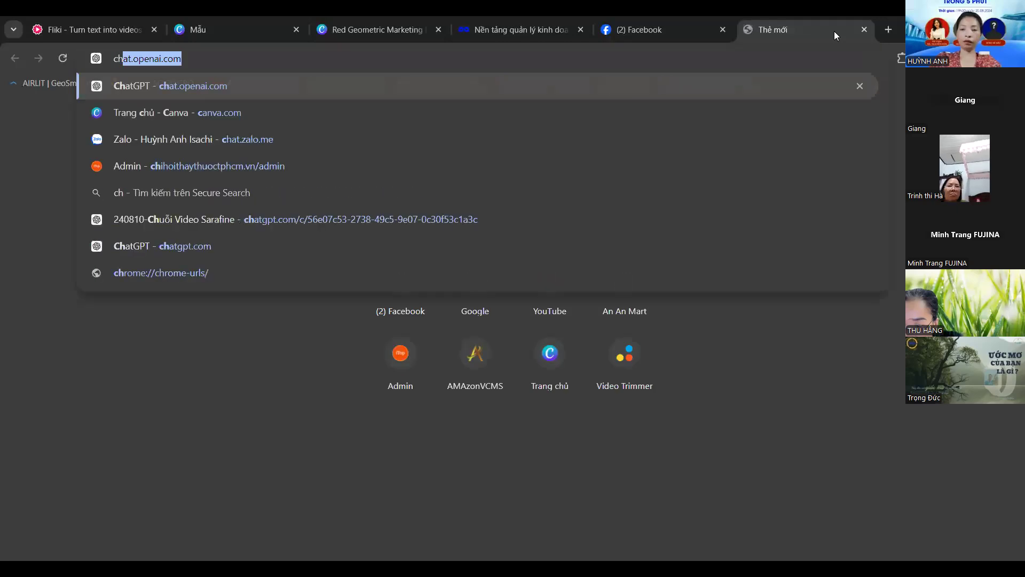
{"action": "key", "text": "Return"}
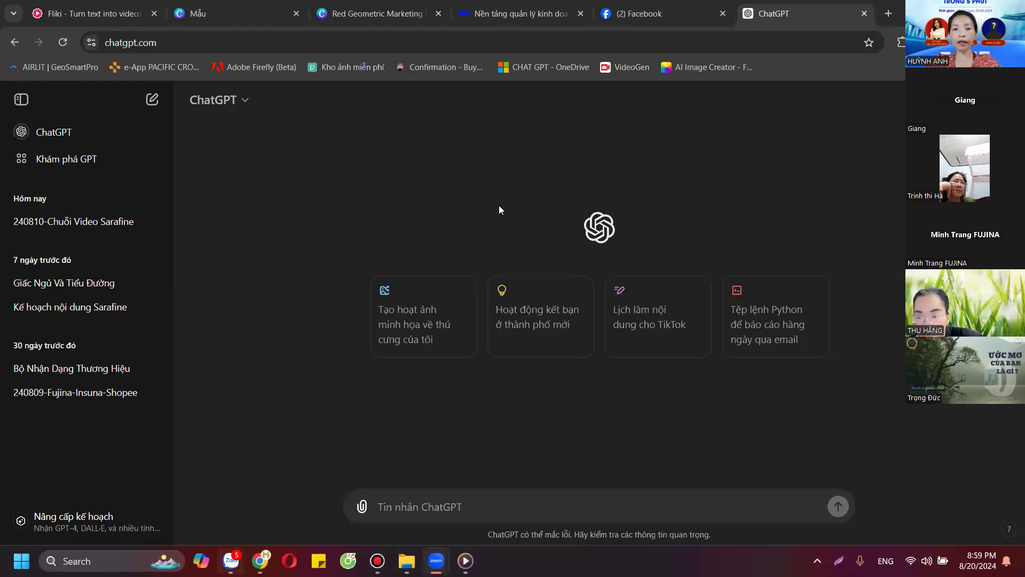
Copy the full Cardio blood-pressure post from the Zalo FUJINA group, then return to ChatGPT.
{"action": "key", "text": "alt+Tab"}
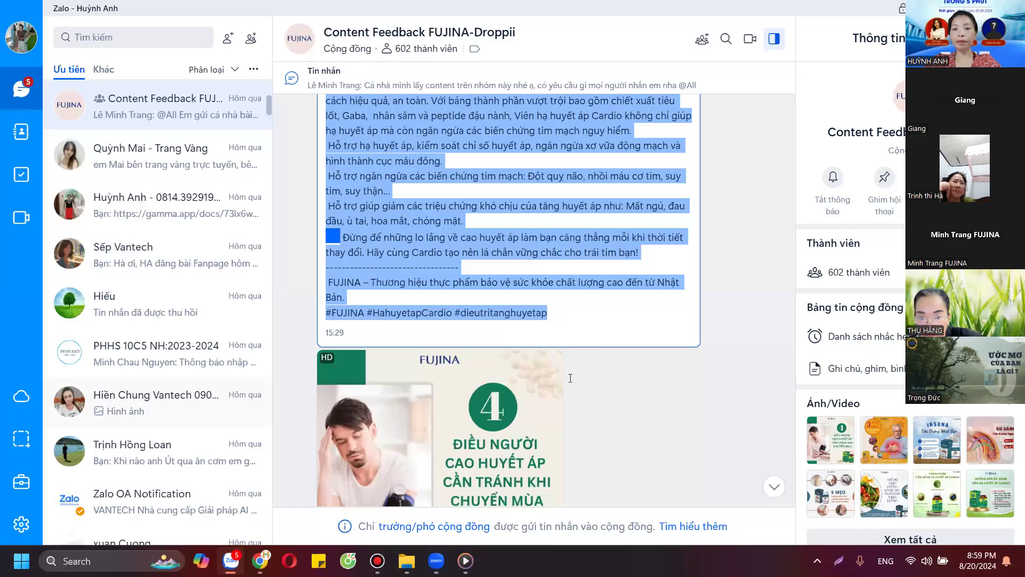
{"action": "scroll", "coordinate": [574, 347], "scroll_direction": "up", "scroll_amount": 5}
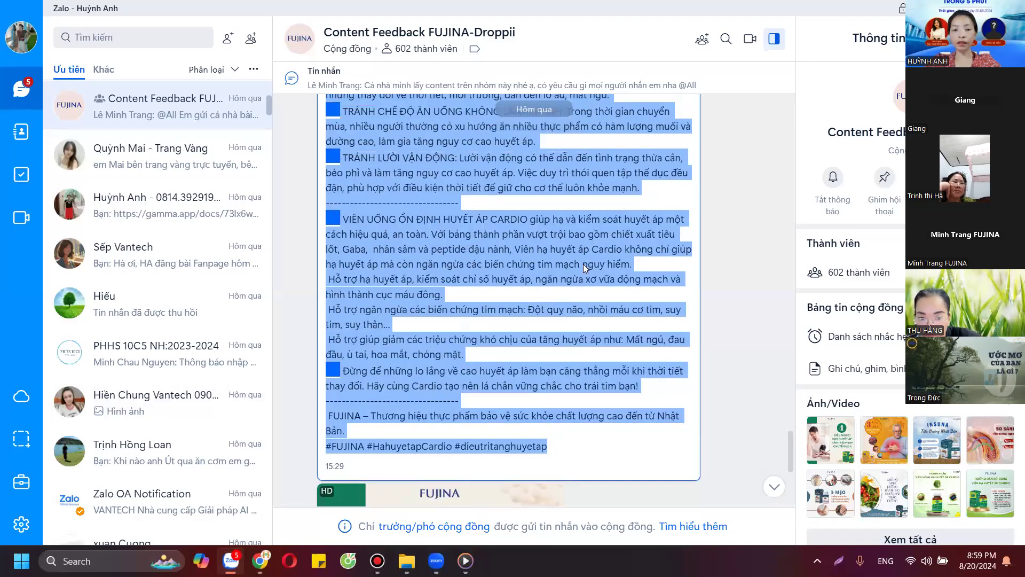
{"action": "scroll", "coordinate": [576, 259], "scroll_direction": "up", "scroll_amount": 10}
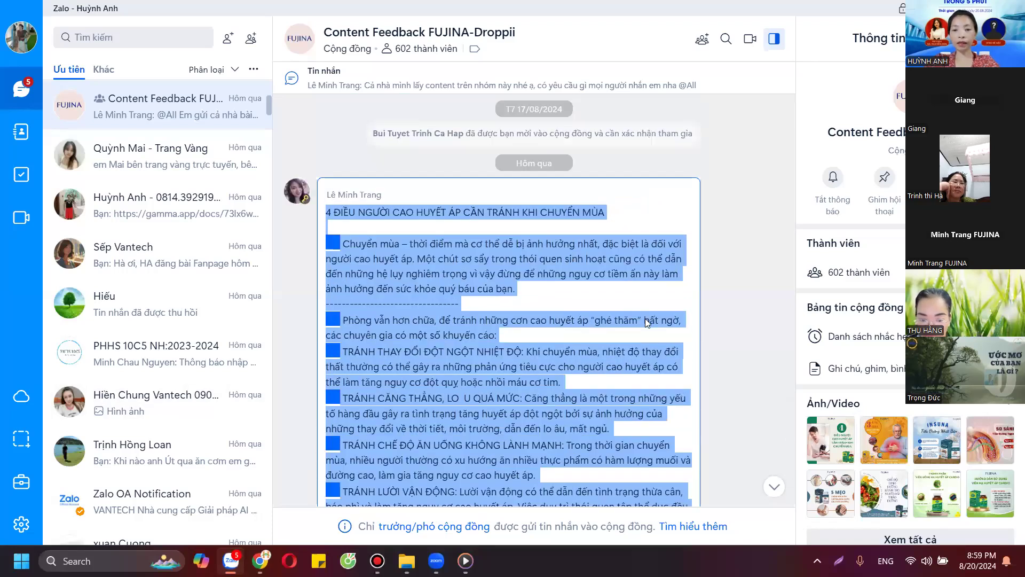
{"action": "scroll", "coordinate": [528, 263], "scroll_direction": "down", "scroll_amount": 4}
{"action": "scroll", "coordinate": [546, 283], "scroll_direction": "down", "scroll_amount": 8}
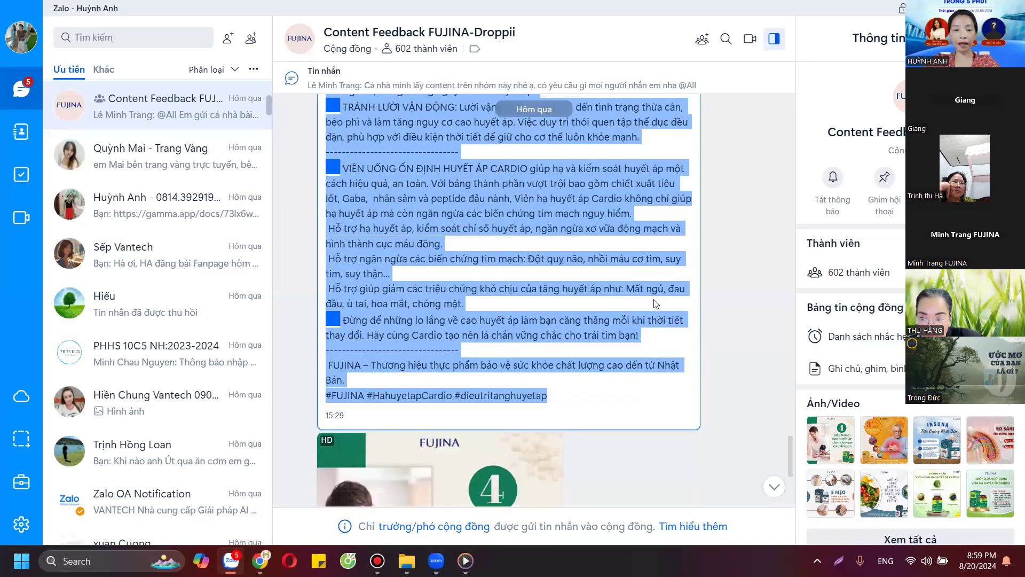
{"action": "scroll", "coordinate": [597, 381], "scroll_direction": "up", "scroll_amount": 2}
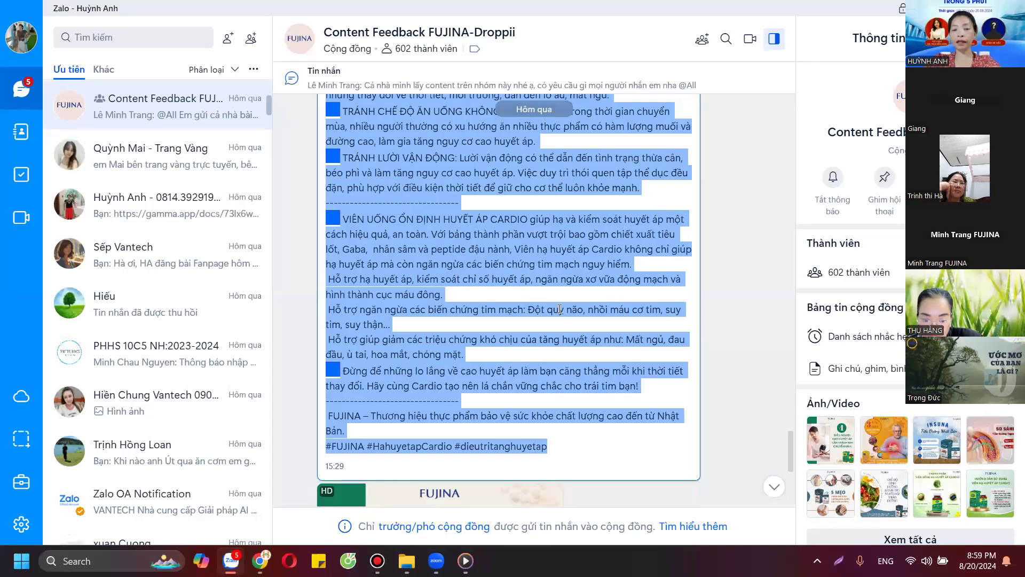
{"action": "left_click", "coordinate": [474, 295]}
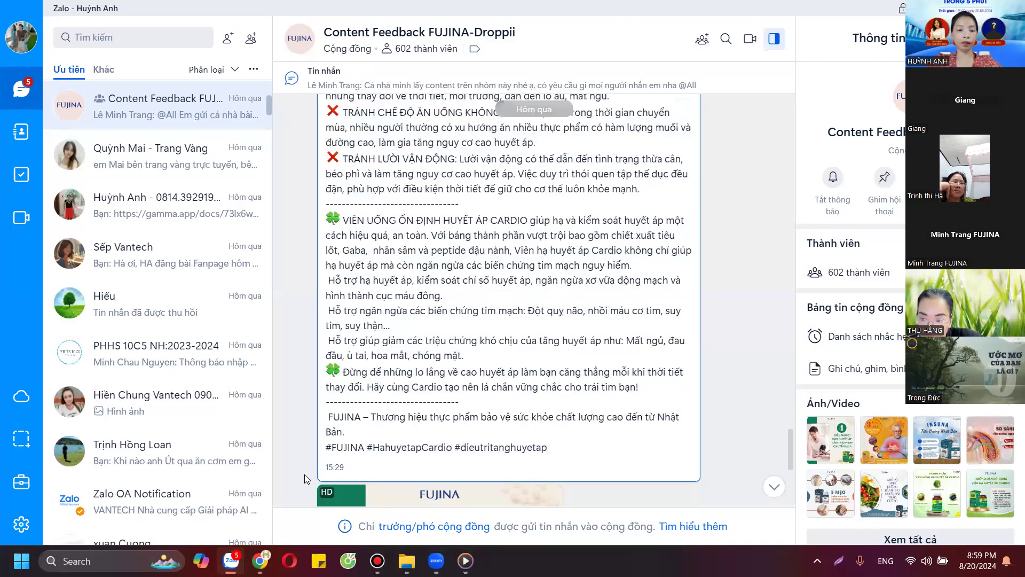
{"action": "scroll", "coordinate": [306, 478], "scroll_direction": "down", "scroll_amount": 2}
{"action": "key", "text": "ctrl+a"}
{"action": "key", "text": "Page_Up"}
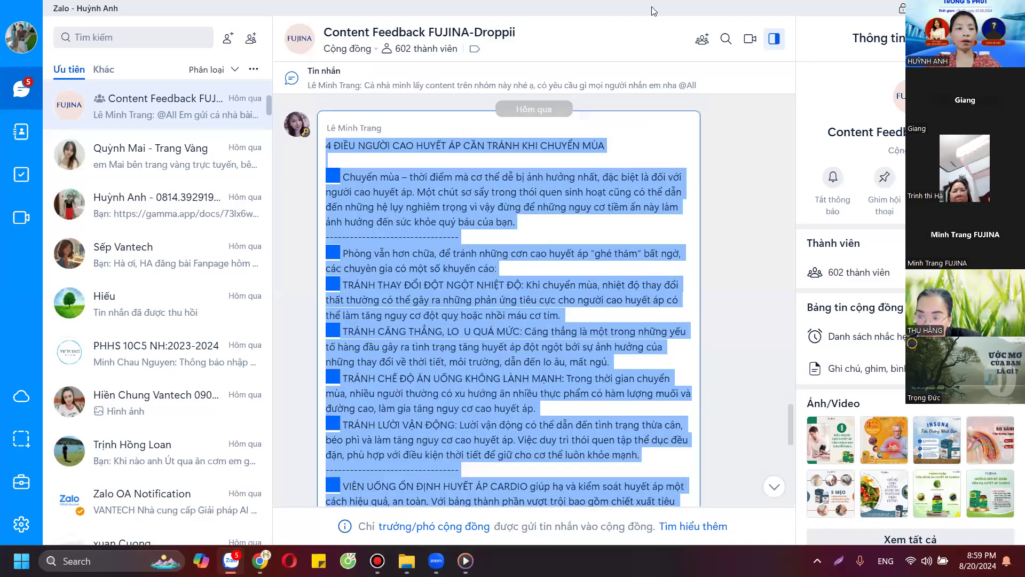
{"action": "right_click", "coordinate": [404, 267]}
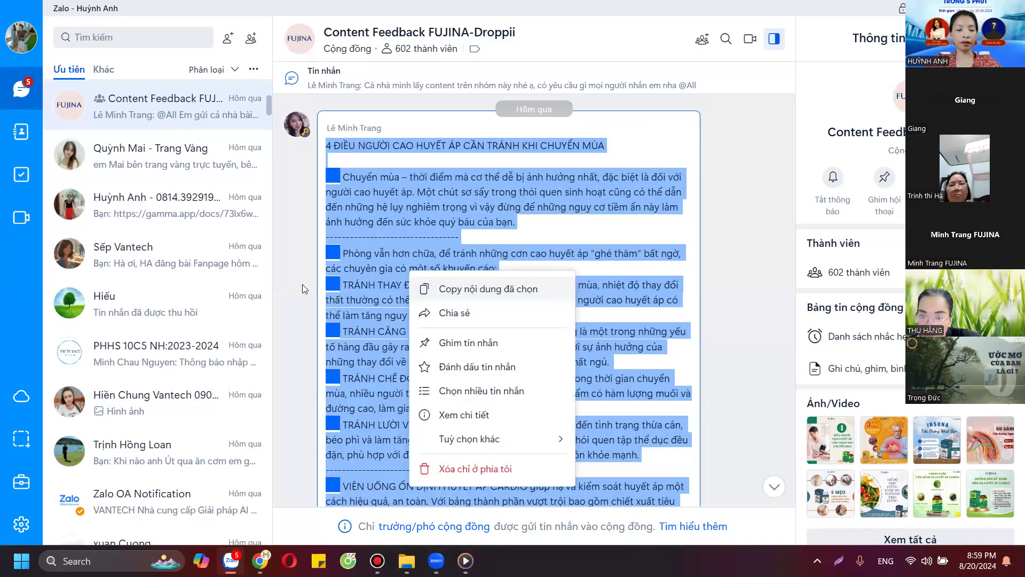
{"action": "key", "text": "alt+Tab"}
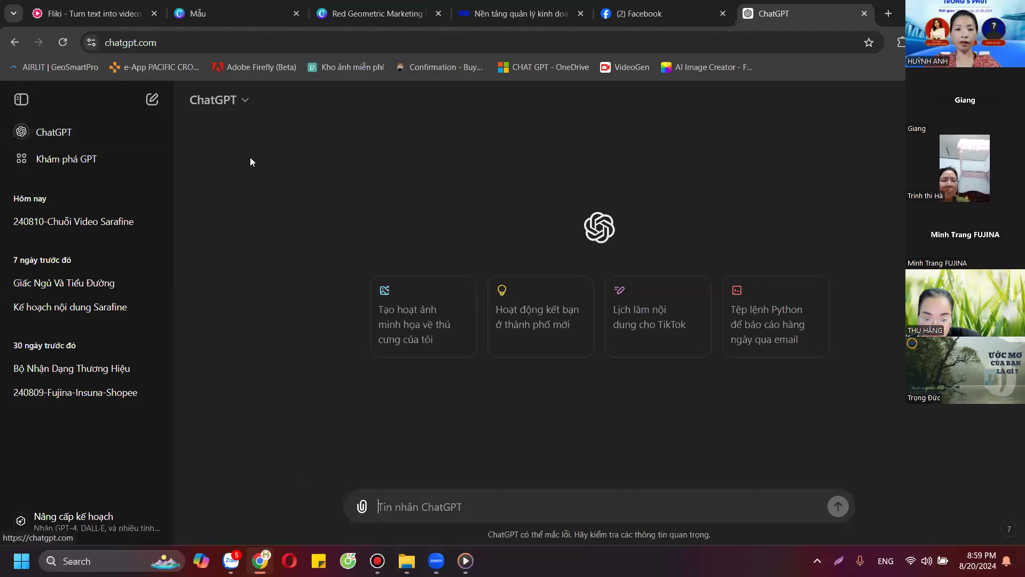
Begin a prompt asking ChatGPT to rewrite the following content in a caring style.
{"action": "left_click", "coordinate": [449, 504]}
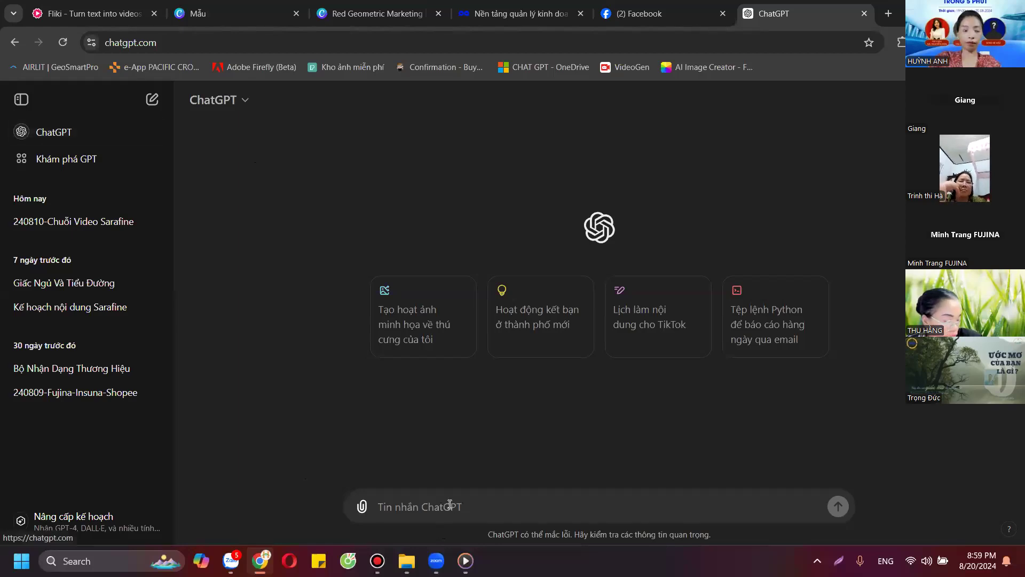
{"action": "type", "text": "Hãy t"}
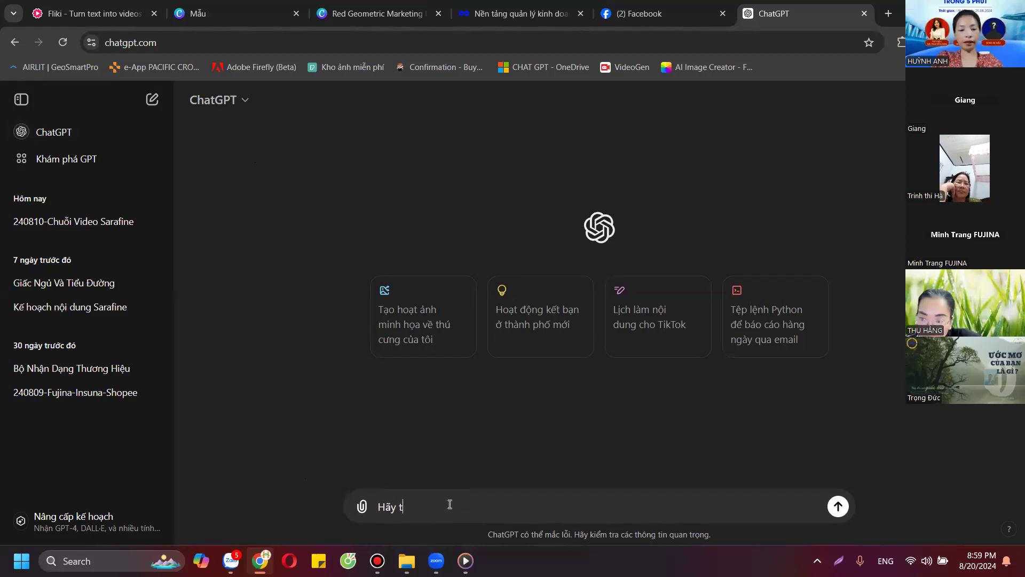
{"action": "type", "text": "ạo lại nội dung sau theo phong"}
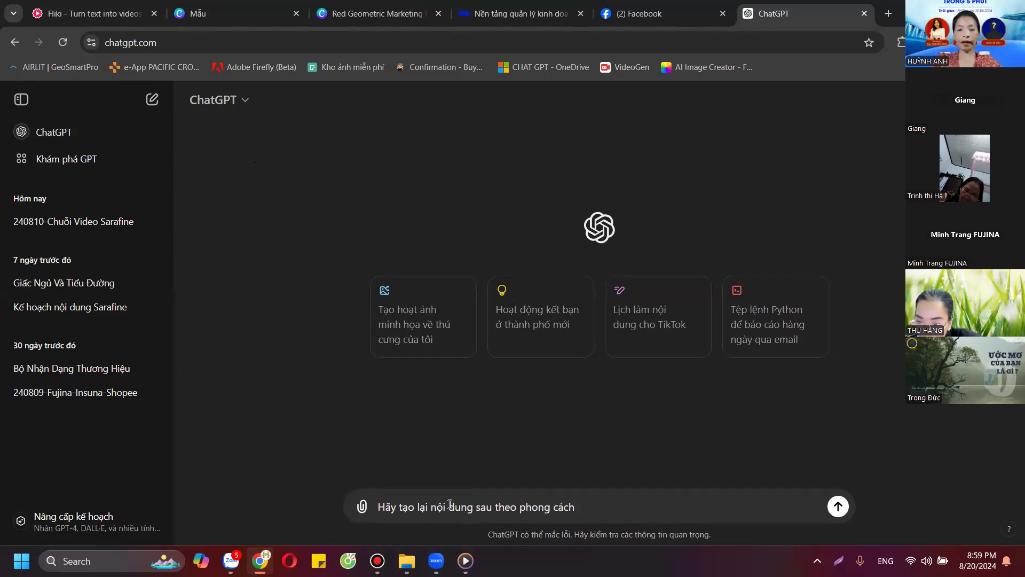
{"action": "type", "text": "cách"}
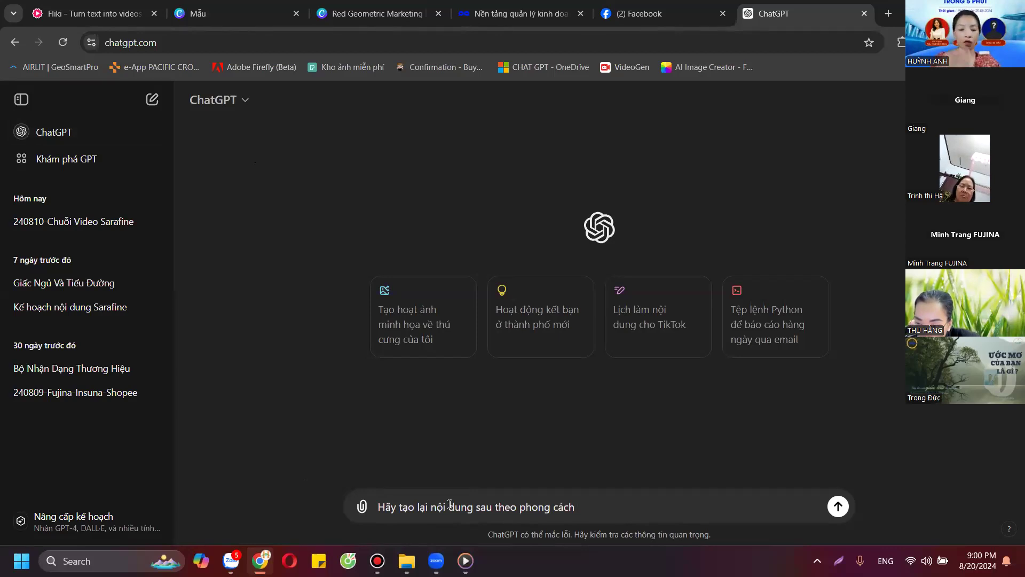
{"action": "type", "text": "taận tình ch"}
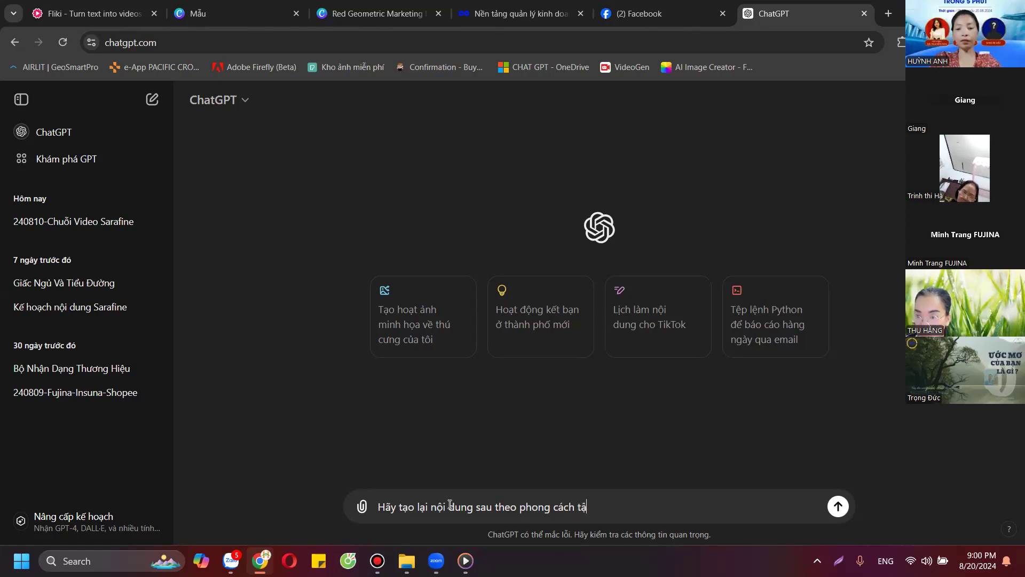
{"action": "type", "text": "ăm sóc: \""}
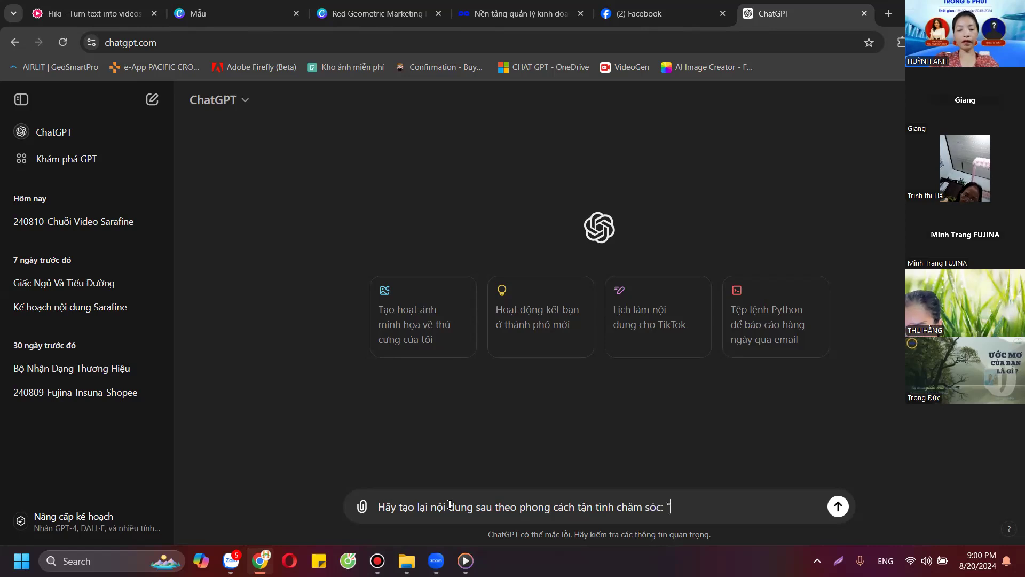
Paste the Zalo post, strip the FUJINA tagline and hashtags, and send it.
{"action": "key", "text": "ctrl+v"}
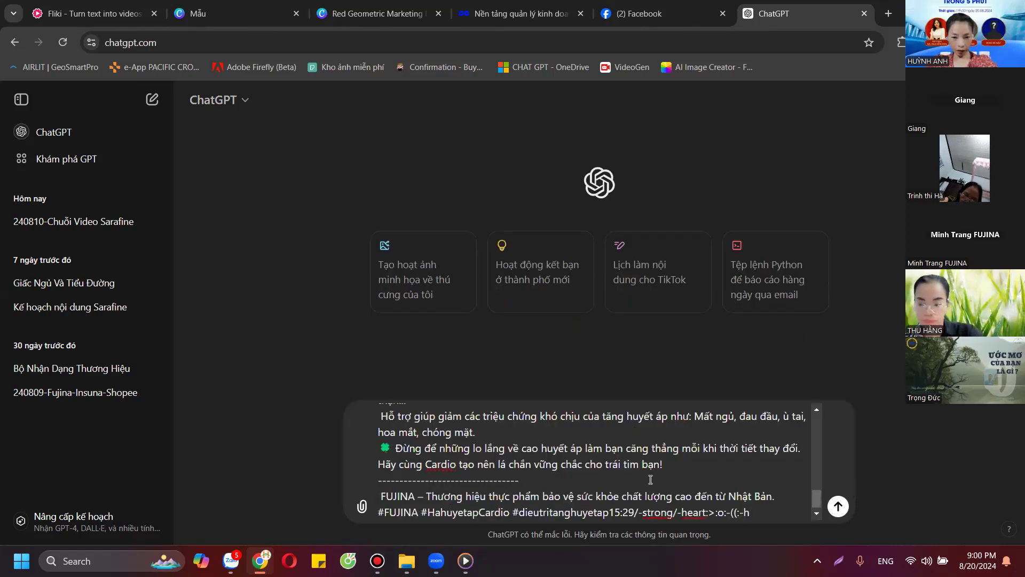
{"action": "left_click", "coordinate": [382, 481], "text": "shift"}
{"action": "key", "text": "BackSpace"}
{"action": "key", "text": "BackSpace"}
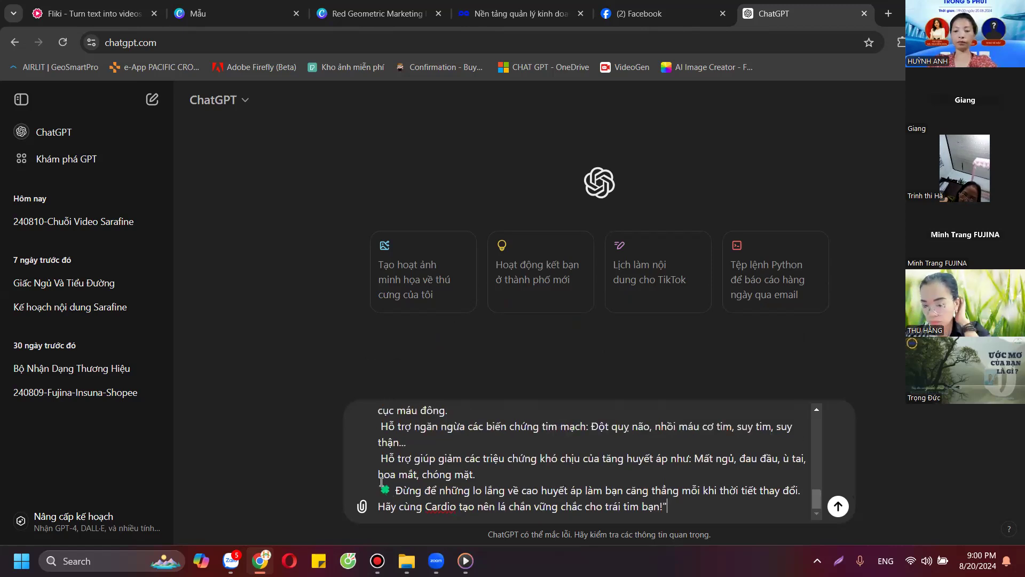
{"action": "scroll", "coordinate": [565, 480], "scroll_direction": "up", "scroll_amount": 10}
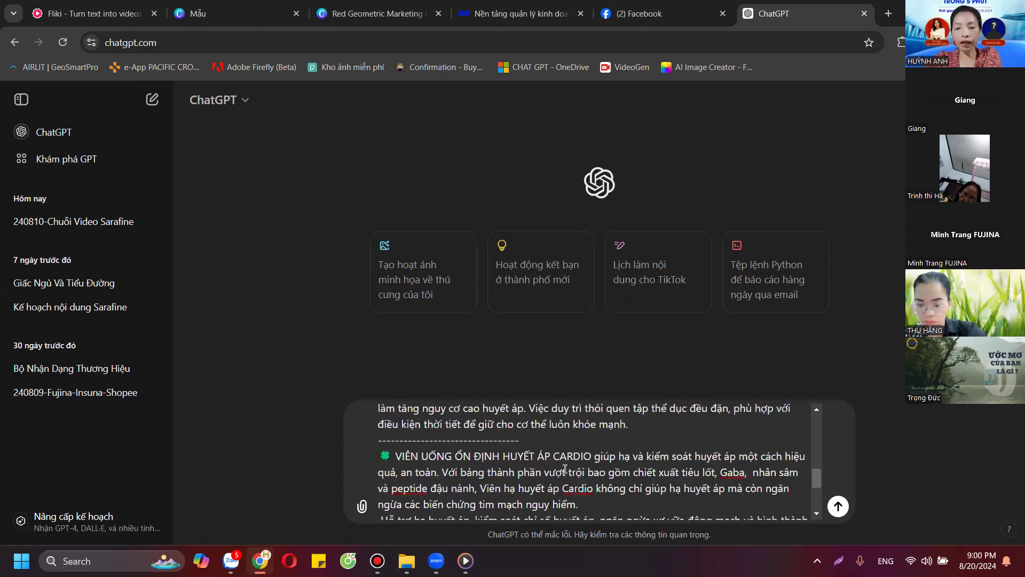
{"action": "scroll", "coordinate": [587, 459], "scroll_direction": "up", "scroll_amount": 5}
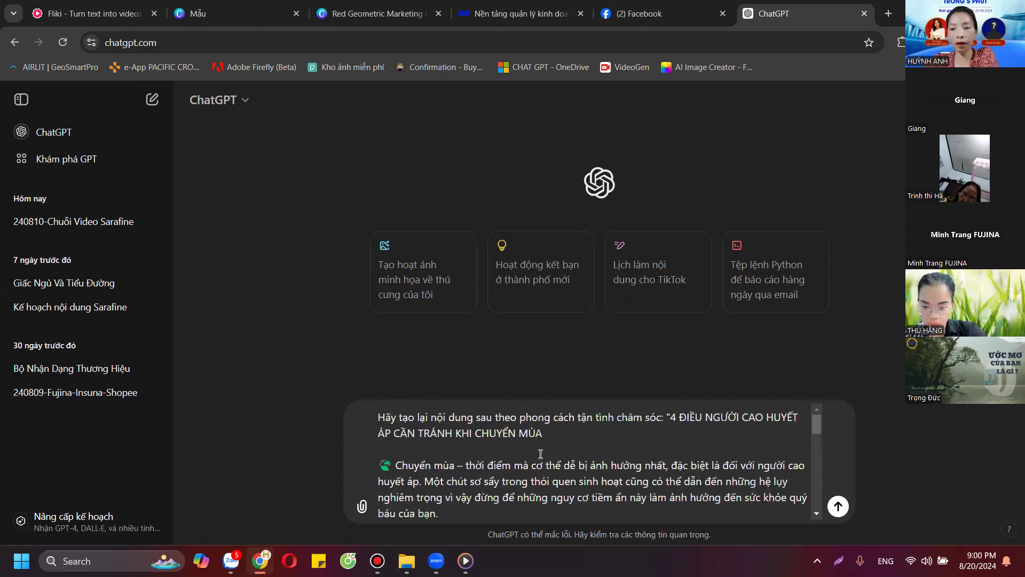
{"action": "scroll", "coordinate": [667, 483], "scroll_direction": "down", "scroll_amount": 15}
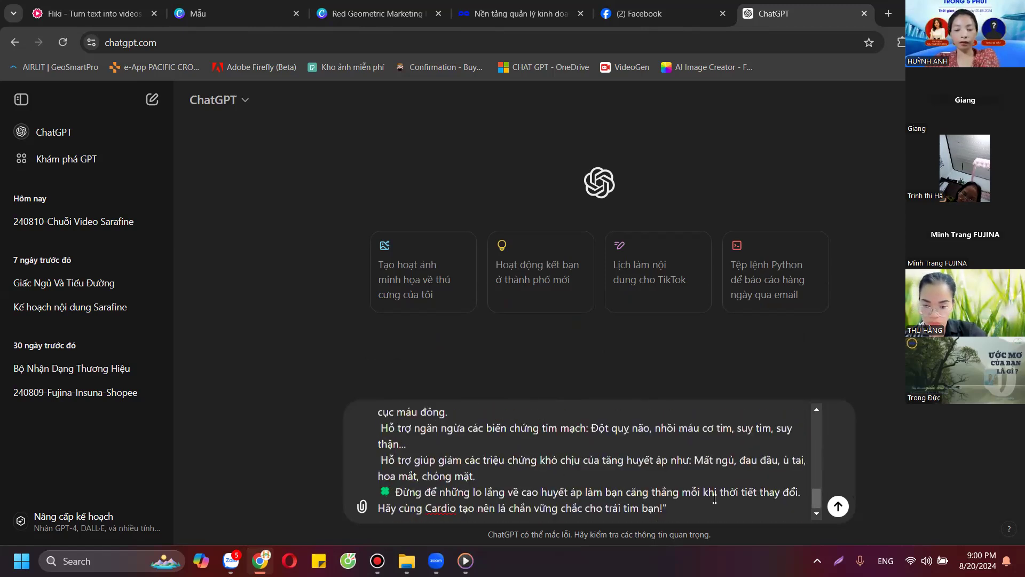
{"action": "left_click", "coordinate": [838, 506]}
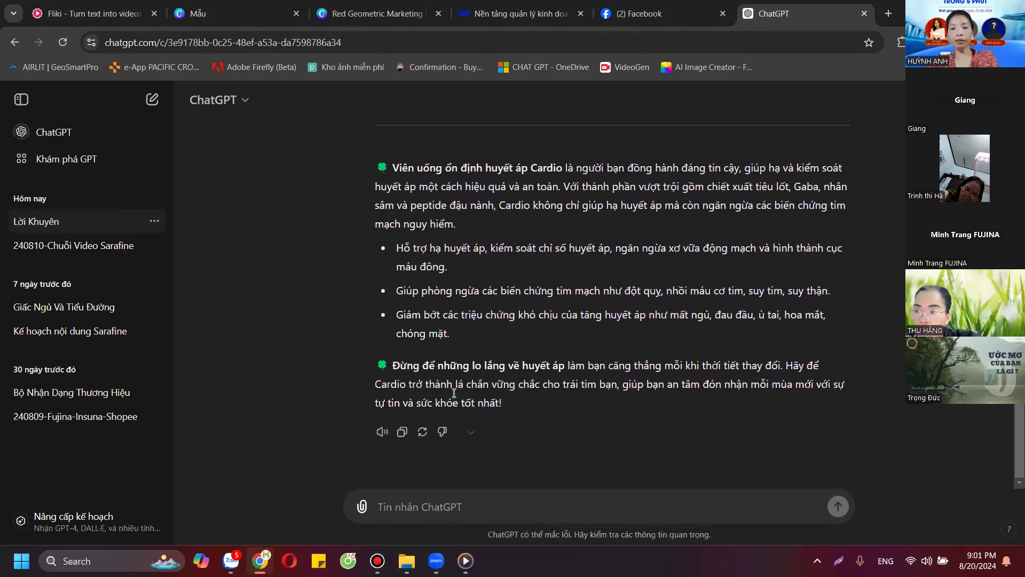
Read through the '4 Điều Người Cao Huyết Áp Nên Lưu Ý' reply, comparing it with the Zalo original.
{"action": "scroll", "coordinate": [511, 386], "scroll_direction": "up", "scroll_amount": 1}
{"action": "scroll", "coordinate": [512, 387], "scroll_direction": "up", "scroll_amount": 4}
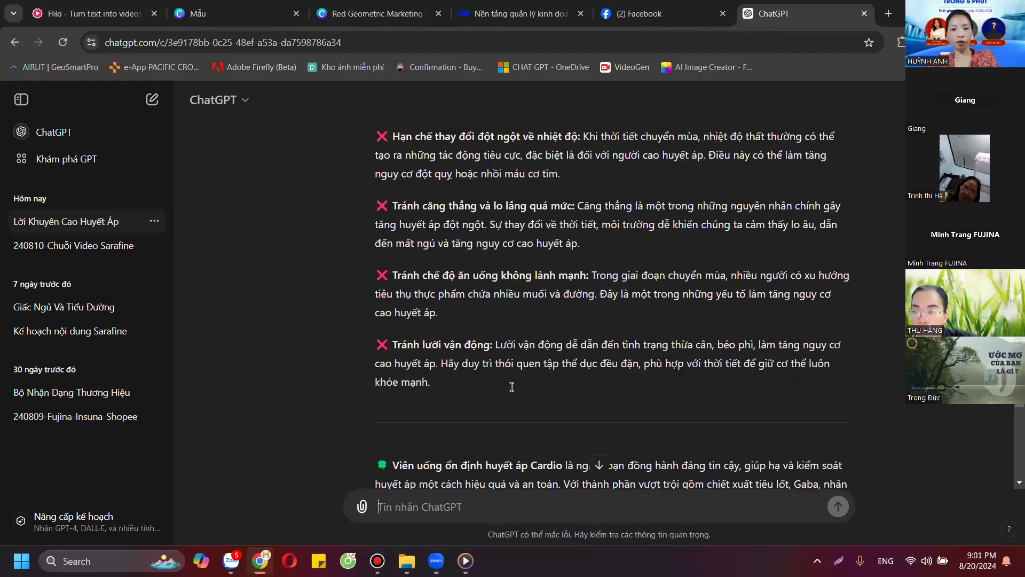
{"action": "scroll", "coordinate": [512, 386], "scroll_direction": "up", "scroll_amount": 3}
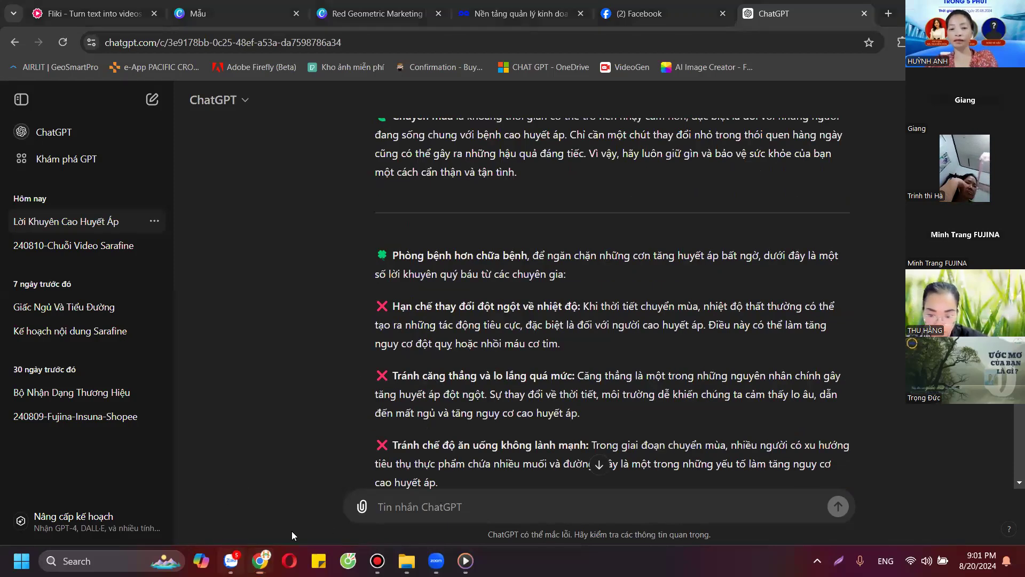
{"action": "key", "text": "alt+Tab"}
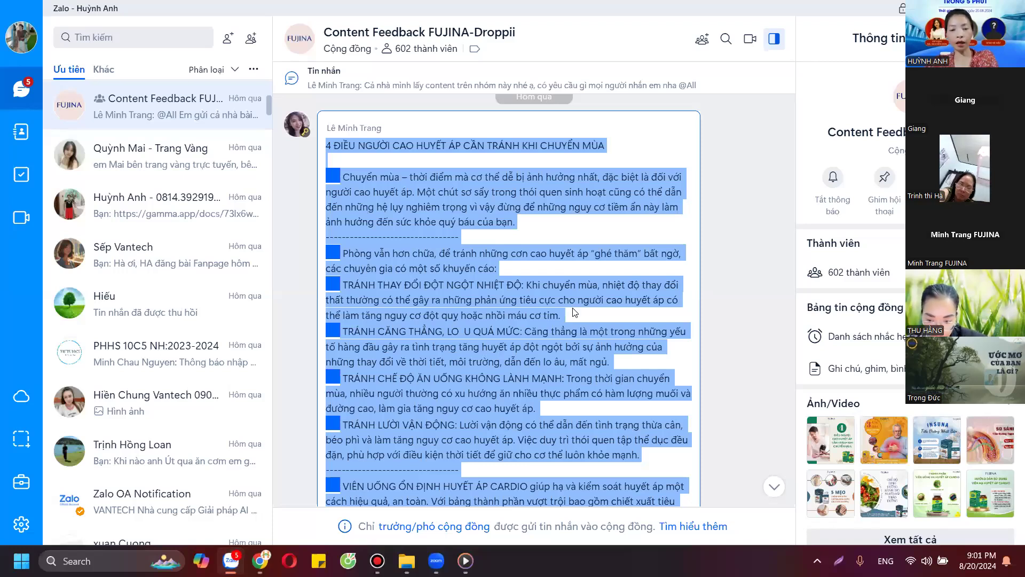
{"action": "key", "text": "alt+Tab"}
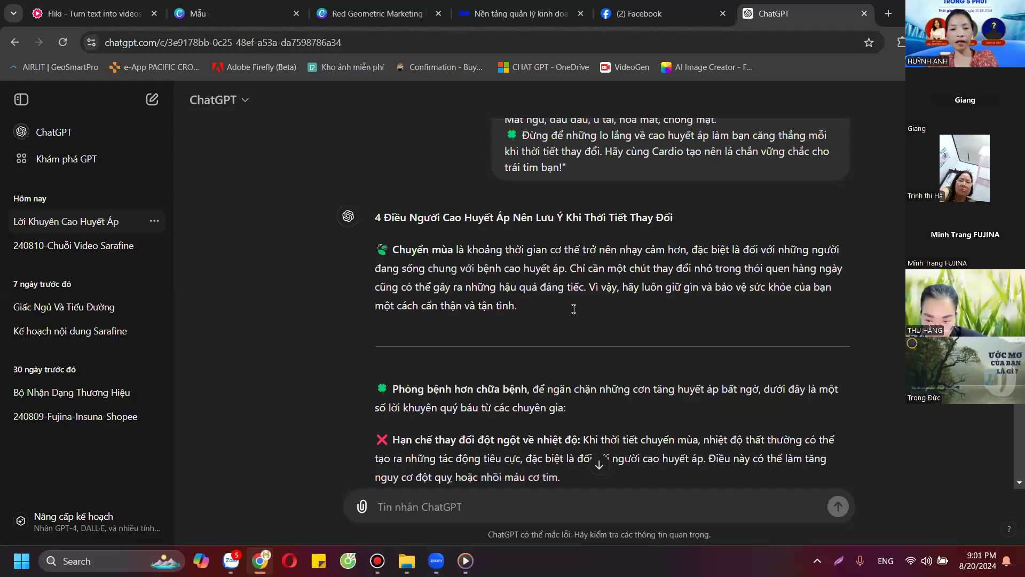
{"action": "scroll", "coordinate": [572, 307], "scroll_direction": "down", "scroll_amount": 15}
{"action": "scroll", "coordinate": [384, 271], "scroll_direction": "up", "scroll_amount": 10}
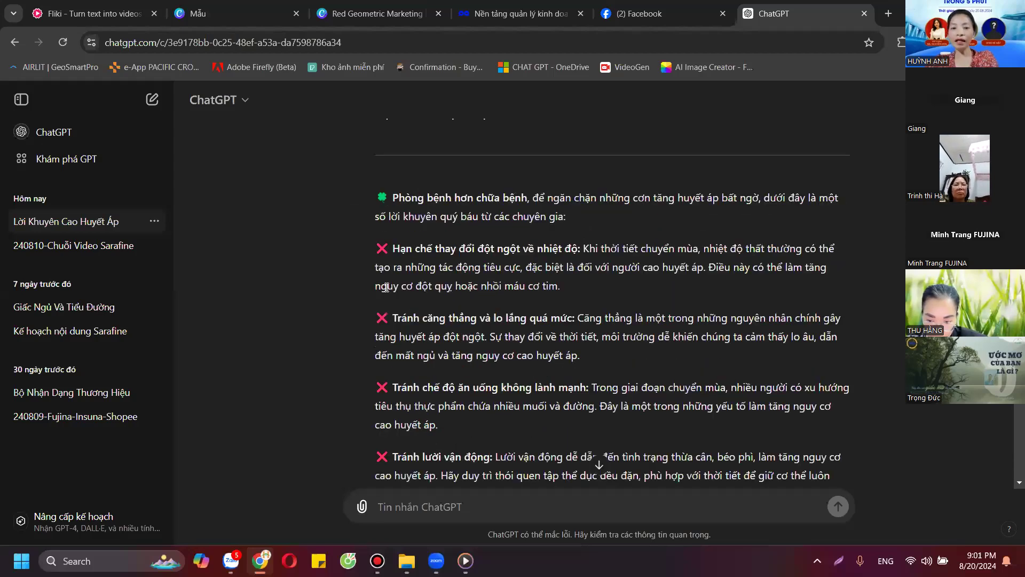
{"action": "scroll", "coordinate": [580, 335], "scroll_direction": "up", "scroll_amount": 5}
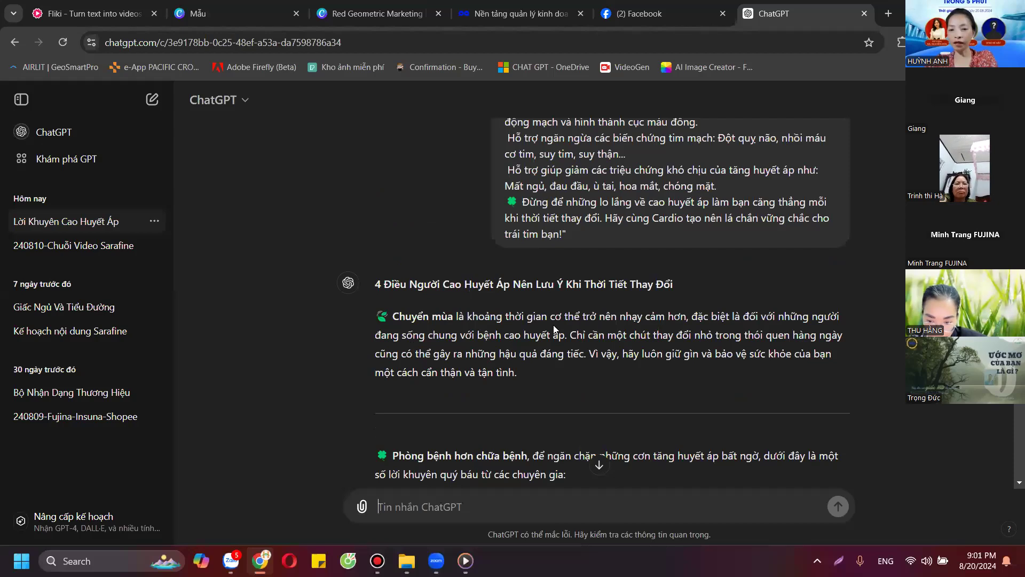
{"action": "scroll", "coordinate": [555, 329], "scroll_direction": "up", "scroll_amount": 2}
{"action": "scroll", "coordinate": [554, 328], "scroll_direction": "down", "scroll_amount": 5}
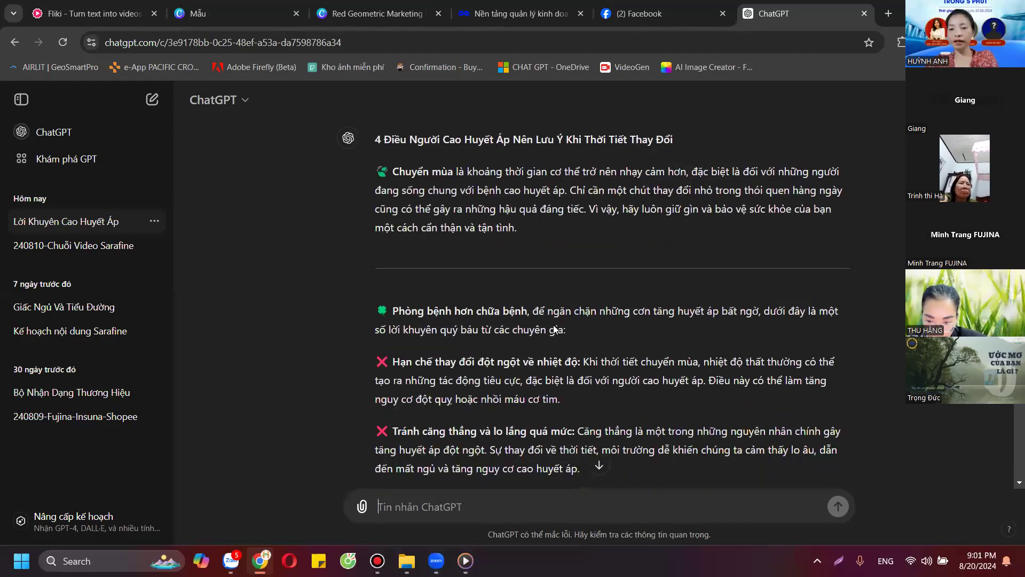
{"action": "scroll", "coordinate": [528, 385], "scroll_direction": "down", "scroll_amount": 10}
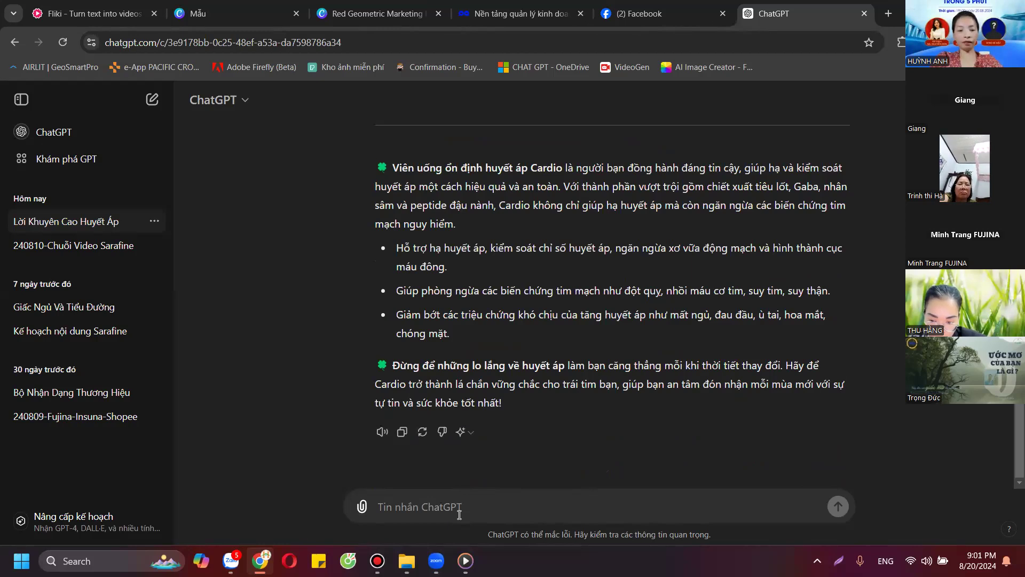
Ask ChatGPT for a more concise rewrite of about 2000 words suited to Facebook.
{"action": "type", "text": "Hãy"}
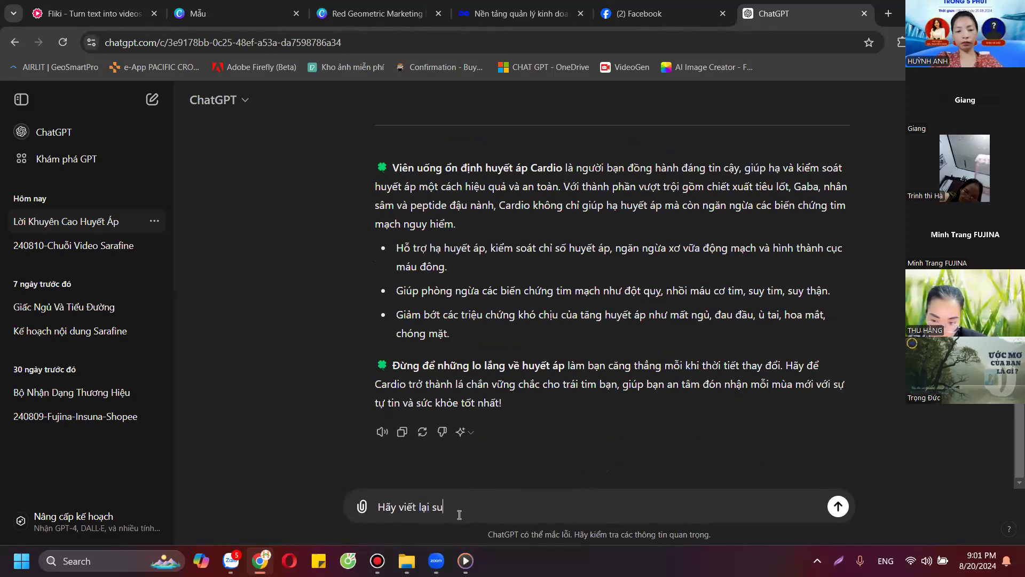
{"action": "type", "text": "viết lại súc tích hơn, dài"}
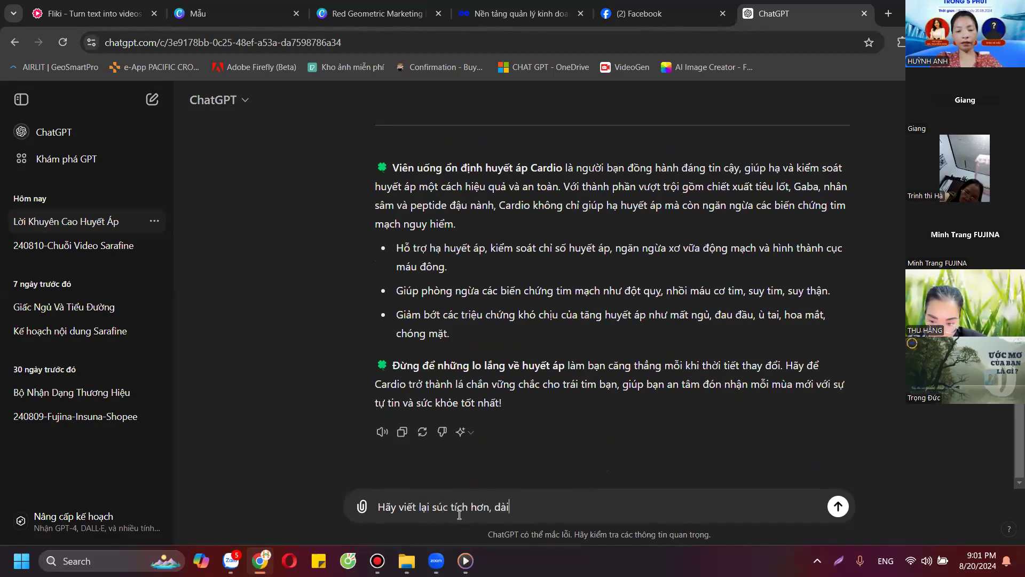
{"action": "type", "text": " khỏang 200"}
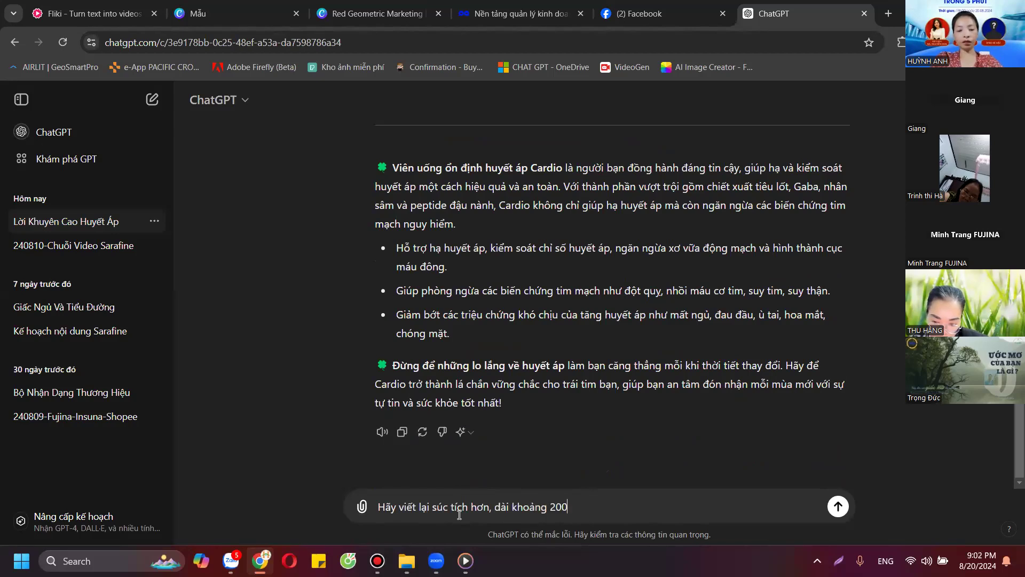
{"action": "type", "text": "0 từ thôi, đe"}
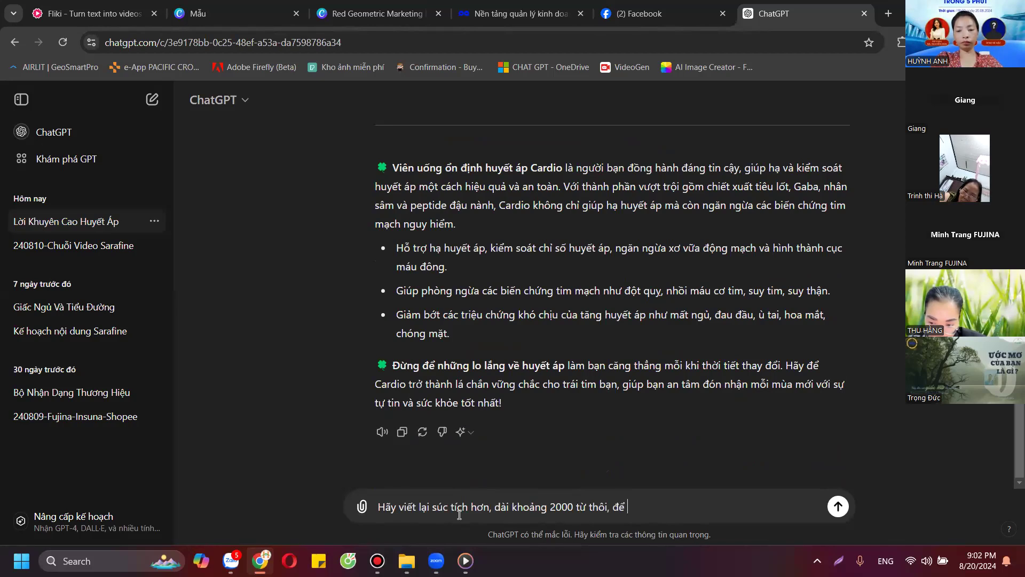
{"action": "type", "text": " tôi đang facebook"}
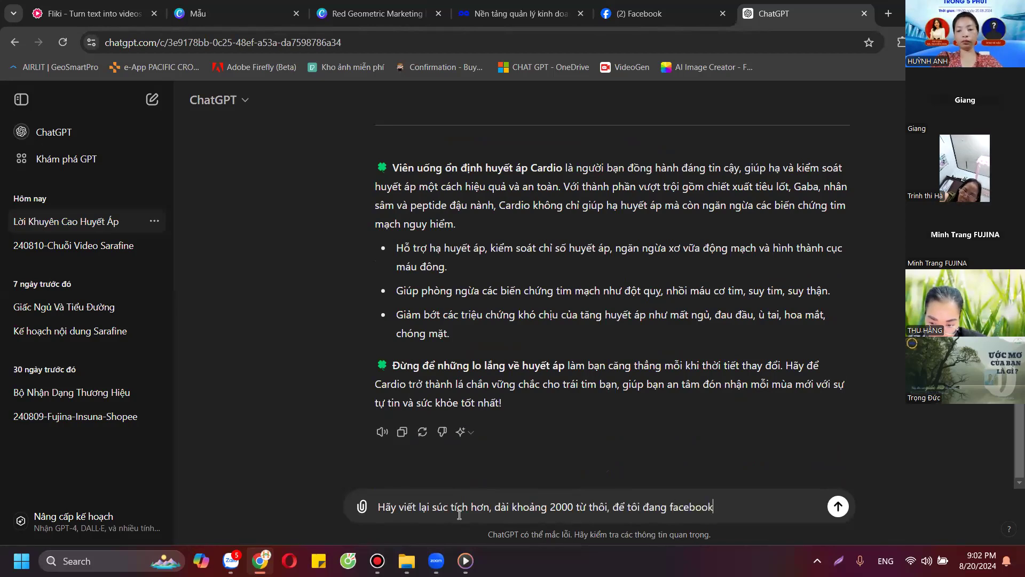
{"action": "key", "text": "Return"}
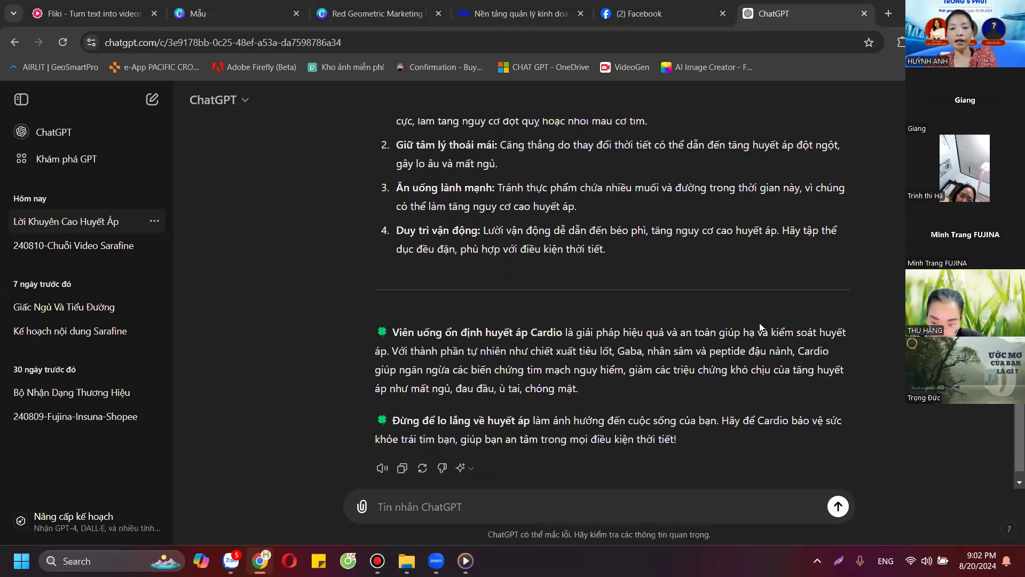
Review the shorter rewrite, then switch to the Facebook tab.
{"action": "scroll", "coordinate": [759, 322], "scroll_direction": "up", "scroll_amount": 2}
{"action": "scroll", "coordinate": [759, 323], "scroll_direction": "up", "scroll_amount": 4}
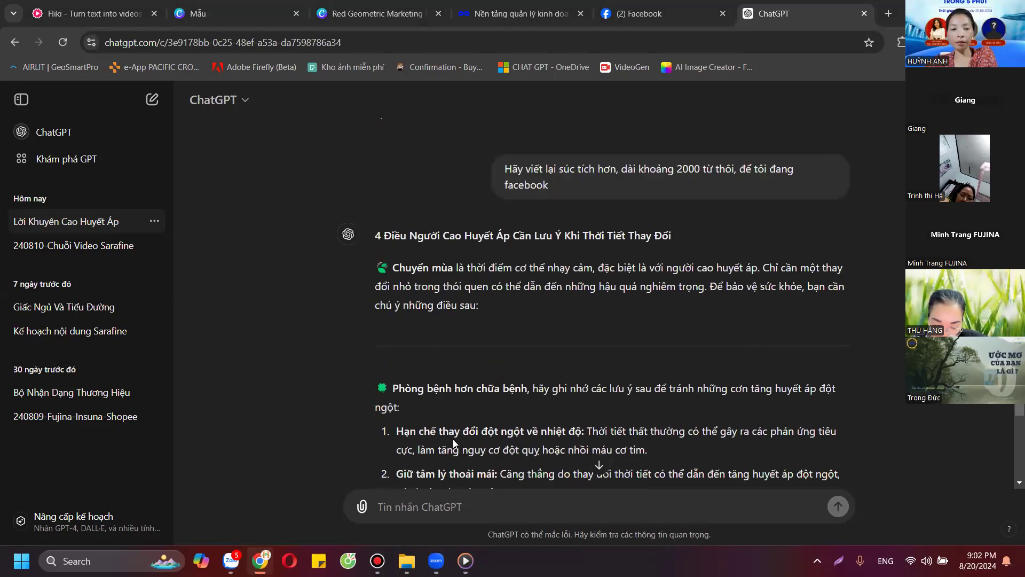
{"action": "scroll", "coordinate": [402, 441], "scroll_direction": "down", "scroll_amount": 5}
{"action": "scroll", "coordinate": [402, 441], "scroll_direction": "down", "scroll_amount": 2}
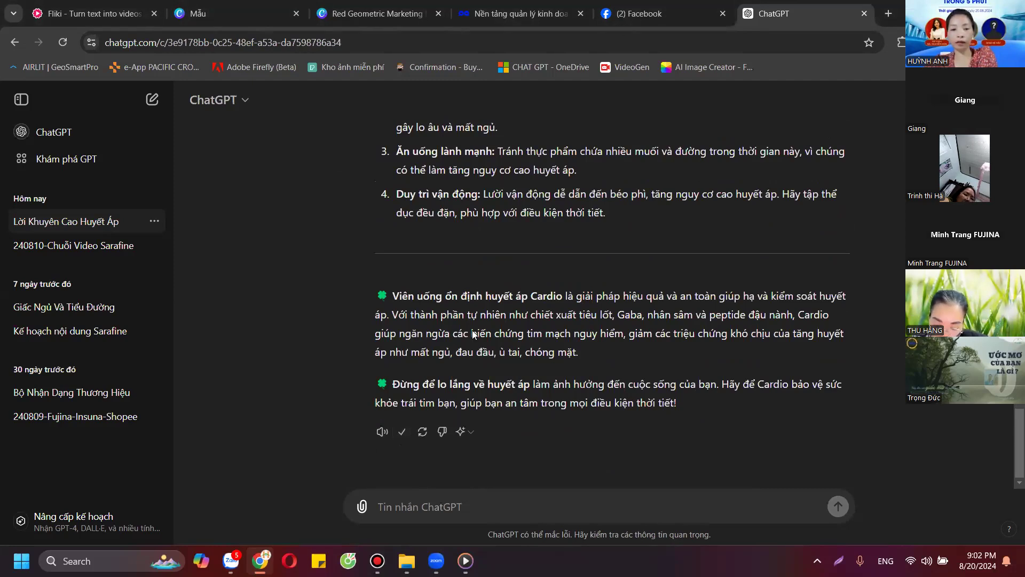
{"action": "key", "text": "ctrl+shift+Tab"}
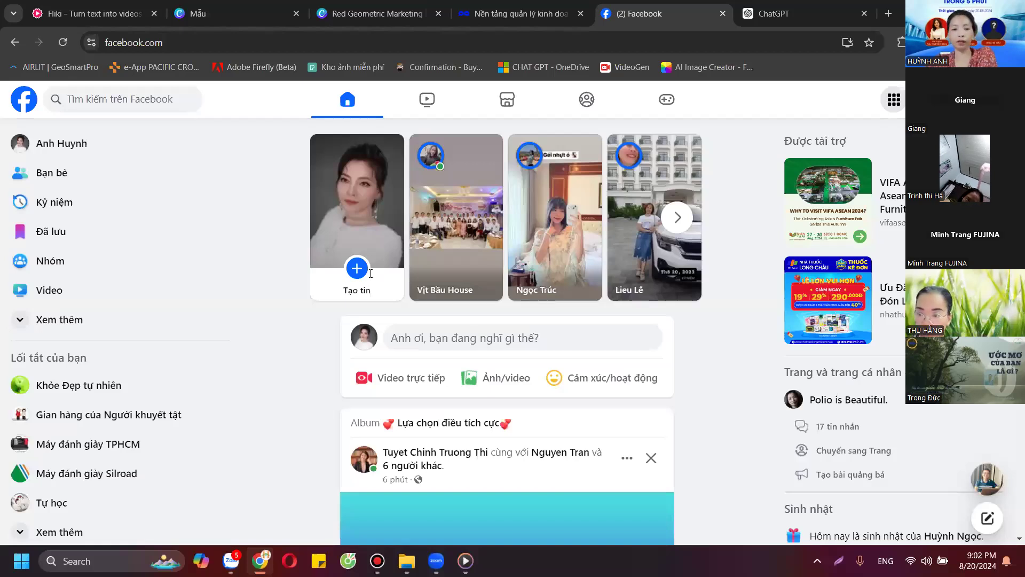
Open the post draft and delete the blank line and dashed separator lines.
{"action": "left_click", "coordinate": [464, 337]}
{"action": "left_click_drag", "start_coordinate": [482, 269], "coordinate": [360, 254]}
{"action": "key", "text": "BackSpace"}
{"action": "key", "text": "BackSpace"}
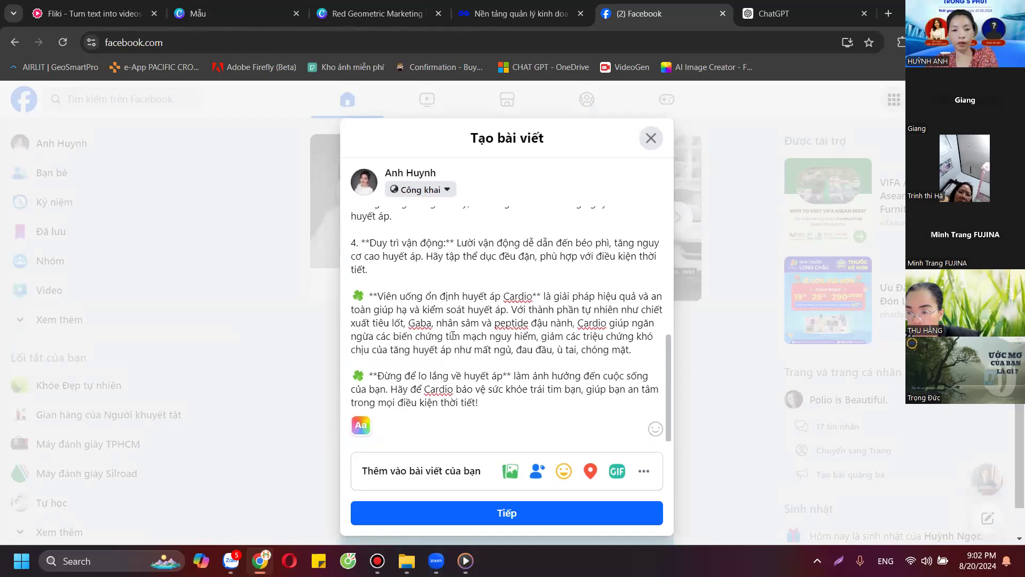
{"action": "scroll", "coordinate": [487, 300], "scroll_direction": "up", "scroll_amount": 1}
{"action": "scroll", "coordinate": [487, 301], "scroll_direction": "up", "scroll_amount": 3}
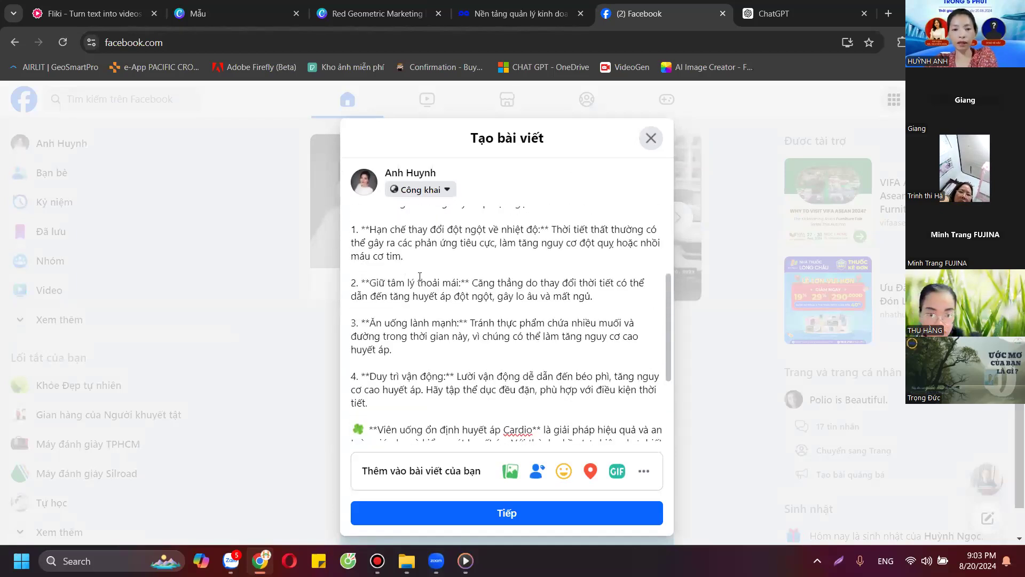
{"action": "scroll", "coordinate": [419, 276], "scroll_direction": "up", "scroll_amount": 2}
{"action": "scroll", "coordinate": [357, 214], "scroll_direction": "up", "scroll_amount": 2}
{"action": "key", "text": "shift+Up"}
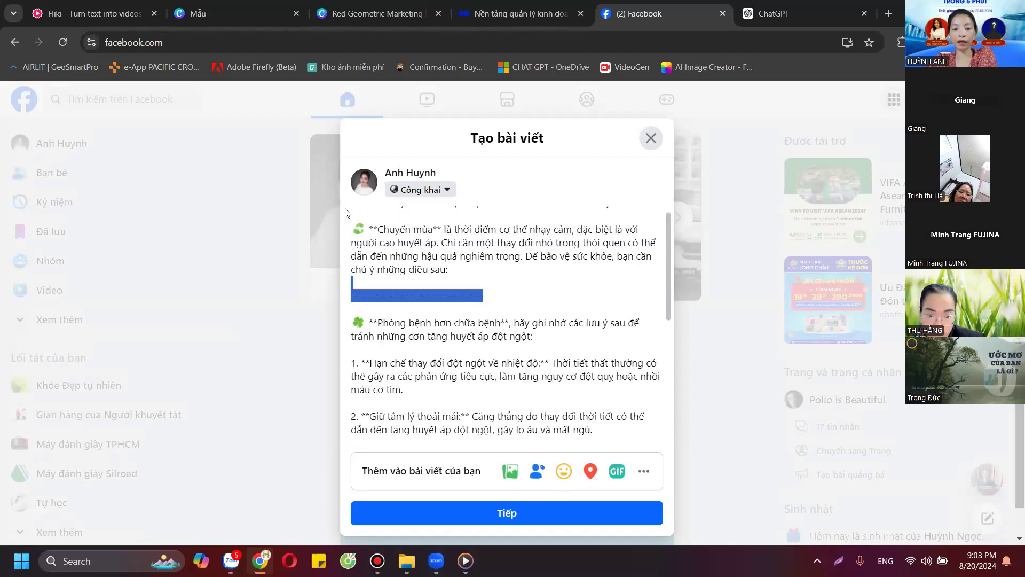
{"action": "key", "text": "BackSpace"}
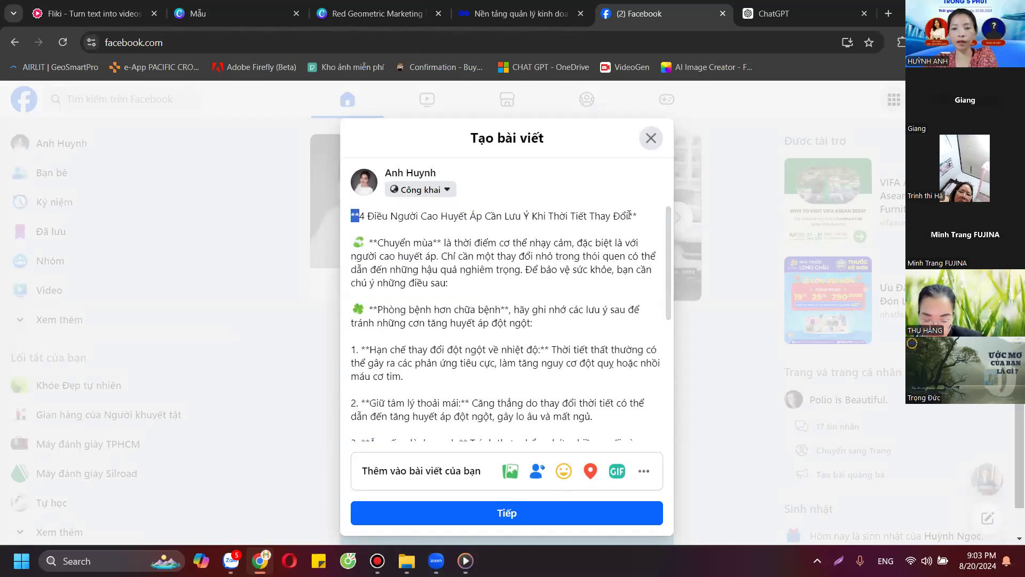
Remove the ** markers around the title and the 'Chuyển mùa' heading.
{"action": "key", "text": "Home"}
{"action": "key", "text": "Delete"}
{"action": "key", "text": "Delete"}
{"action": "key", "text": "End"}
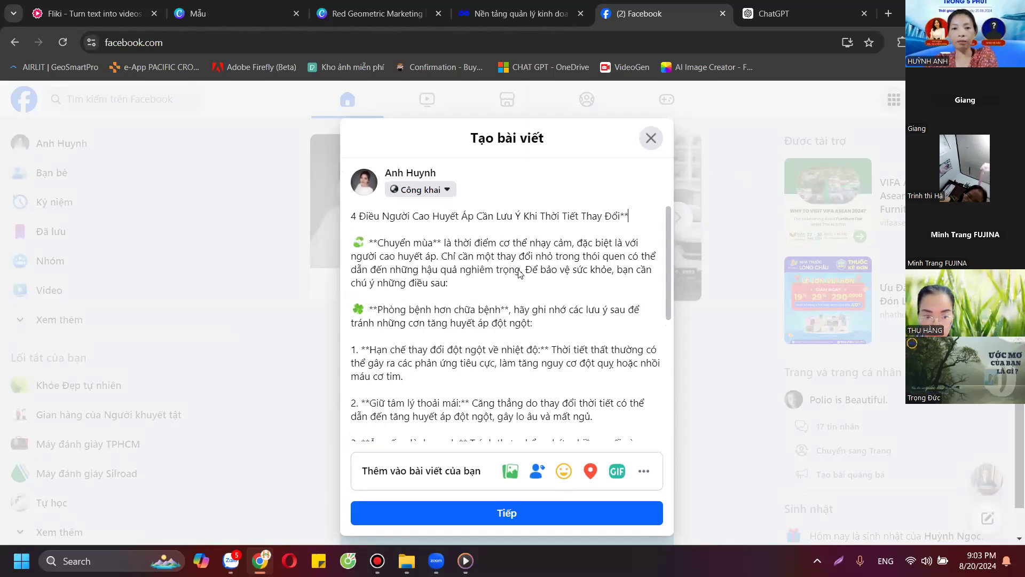
{"action": "key", "text": "ctrl+Tab"}
{"action": "left_click", "coordinate": [643, 12]}
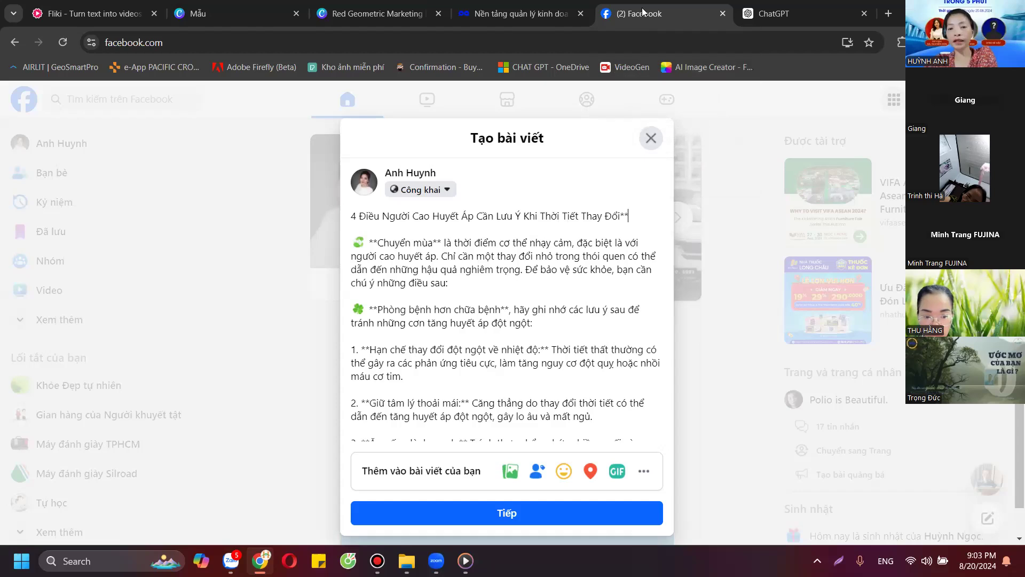
{"action": "key", "text": "BackSpace"}
{"action": "key", "text": "BackSpace"}
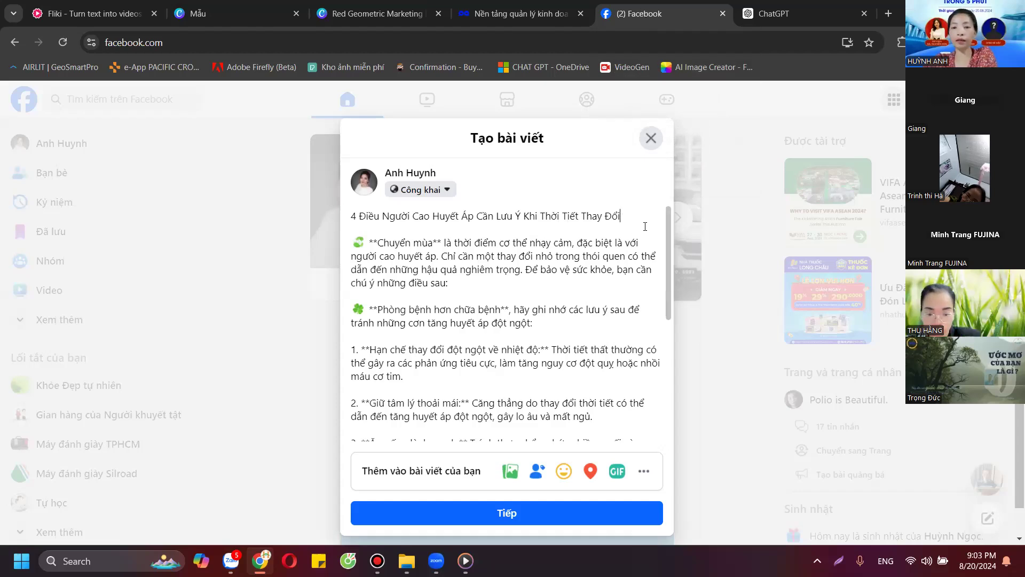
{"action": "left_click", "coordinate": [377, 243]}
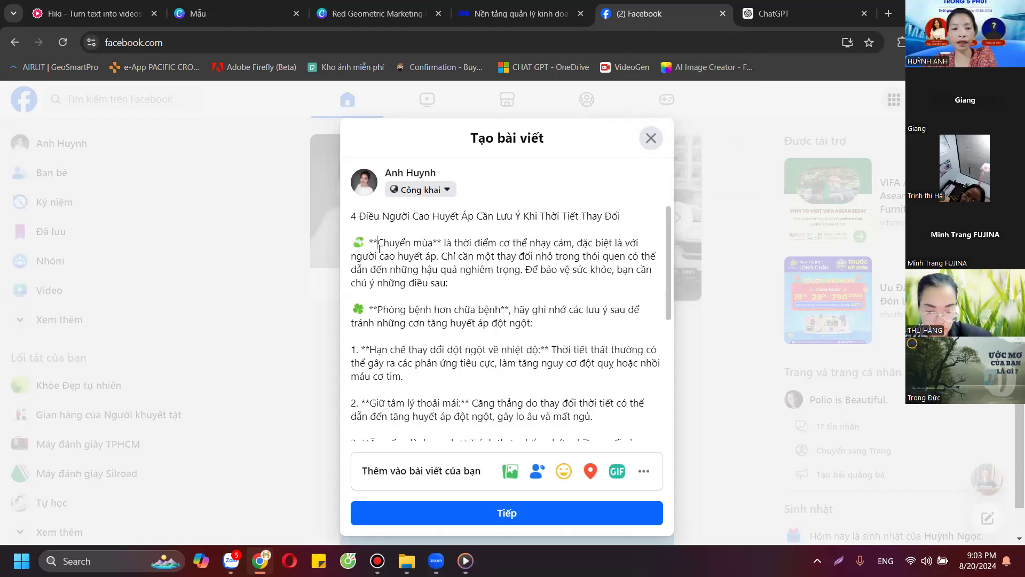
{"action": "key", "text": "BackSpace"}
{"action": "key", "text": "BackSpace"}
{"action": "left_click", "coordinate": [433, 243]}
{"action": "key", "text": "BackSpace"}
{"action": "key", "text": "BackSpace"}
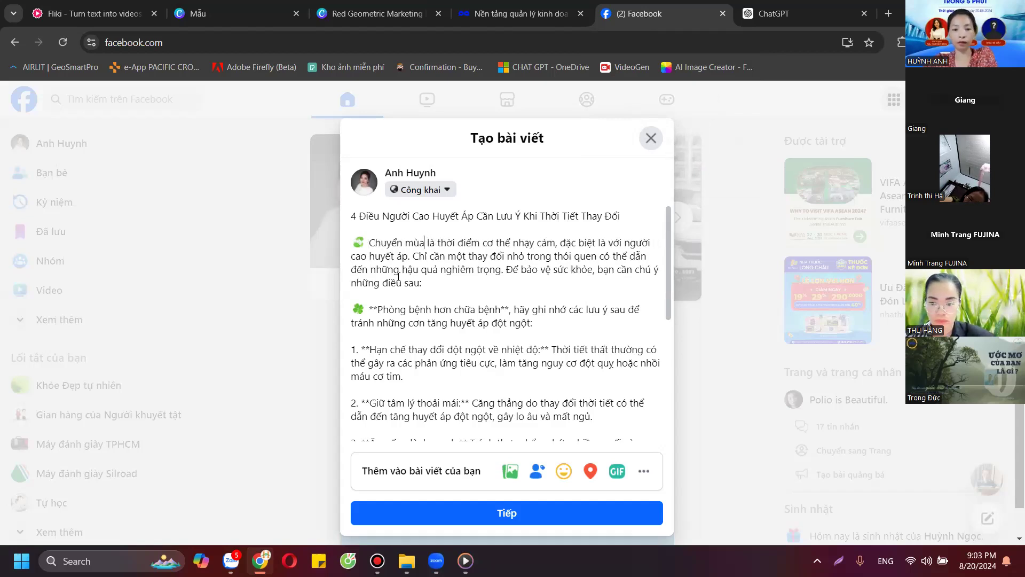
Strip asterisks from 'Phòng bệnh', 'Hạn chế … nhiệt độ:', 'Giữ tâm lý' and 'Căng thẳng'.
{"action": "left_click", "coordinate": [380, 308]}
{"action": "key", "text": "BackSpace"}
{"action": "key", "text": "BackSpace"}
{"action": "left_click", "coordinate": [500, 308]}
{"action": "key", "text": "BackSpace"}
{"action": "key", "text": "BackSpace"}
{"action": "left_click", "coordinate": [370, 350]}
{"action": "key", "text": "BackSpace"}
{"action": "key", "text": "BackSpace"}
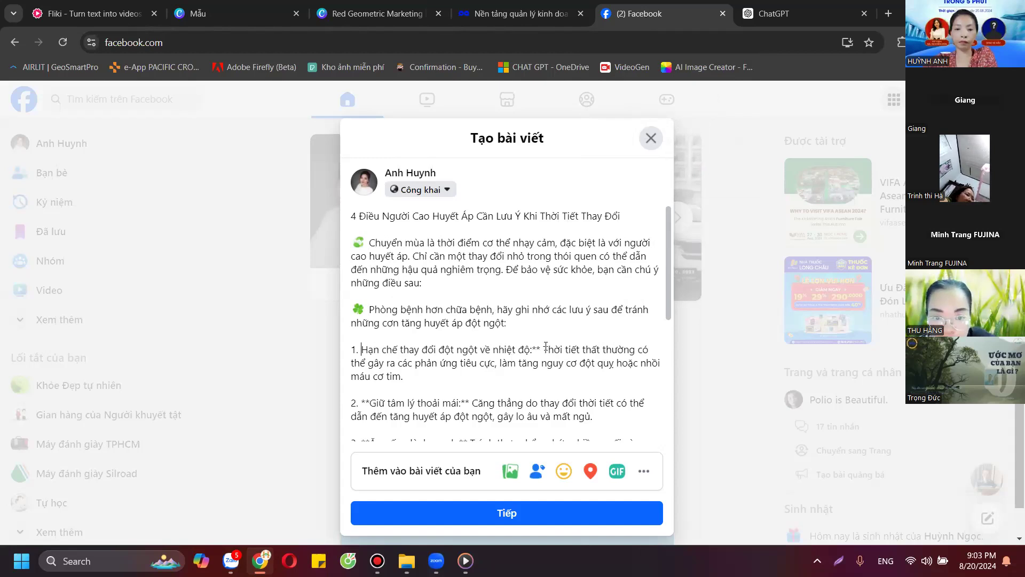
{"action": "left_click", "coordinate": [540, 347]}
{"action": "key", "text": "BackSpace"}
{"action": "key", "text": "BackSpace"}
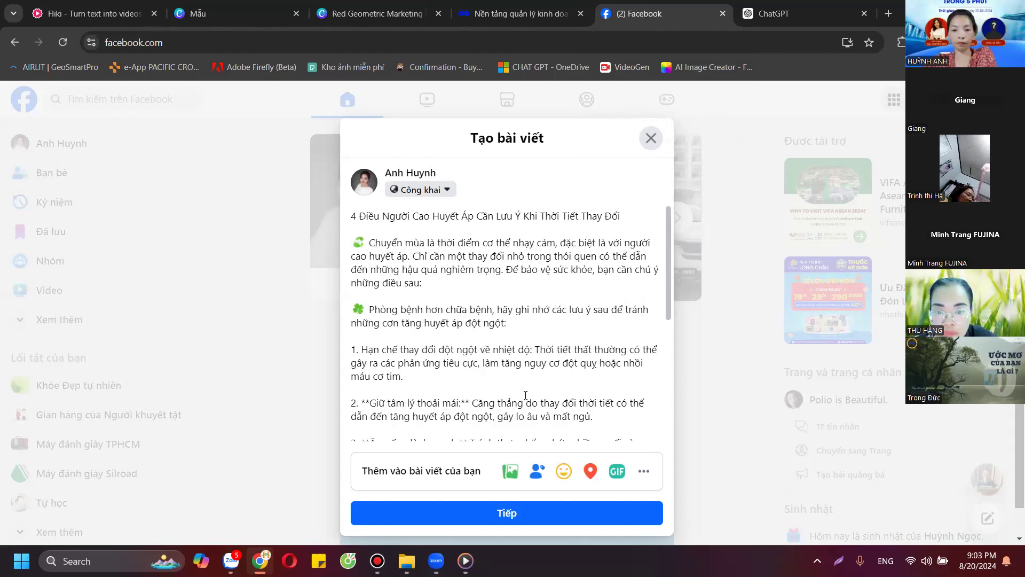
{"action": "left_click", "coordinate": [366, 404]}
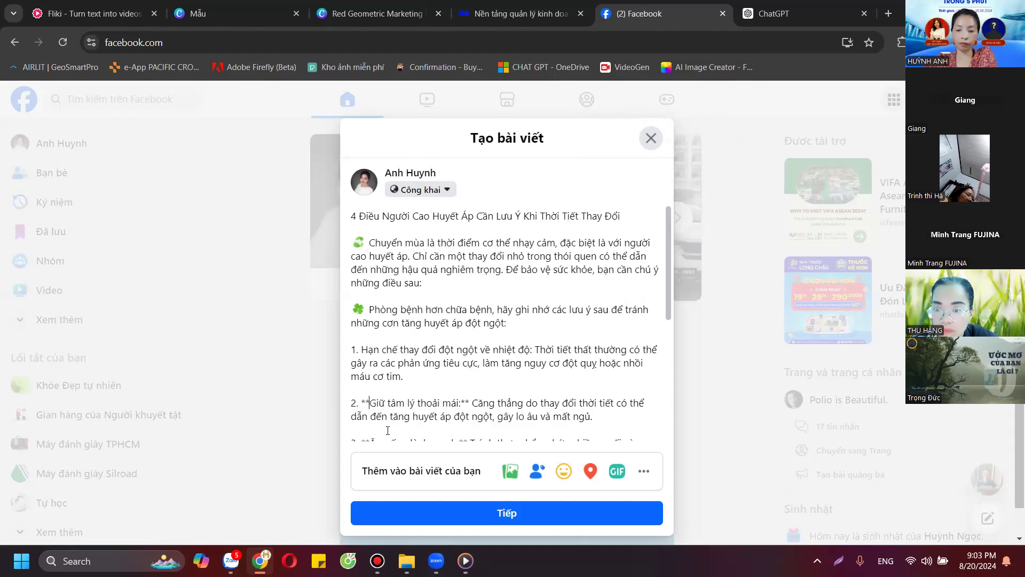
{"action": "key", "text": "BackSpace"}
{"action": "key", "text": "BackSpace"}
{"action": "left_click", "coordinate": [462, 401]}
{"action": "key", "text": "BackSpace"}
{"action": "key", "text": "BackSpace"}
Strip asterisks from the 'Ăn uống lành mạnh:' and 'Duy trì vận động:' items.
{"action": "scroll", "coordinate": [442, 363], "scroll_direction": "down", "scroll_amount": 1}
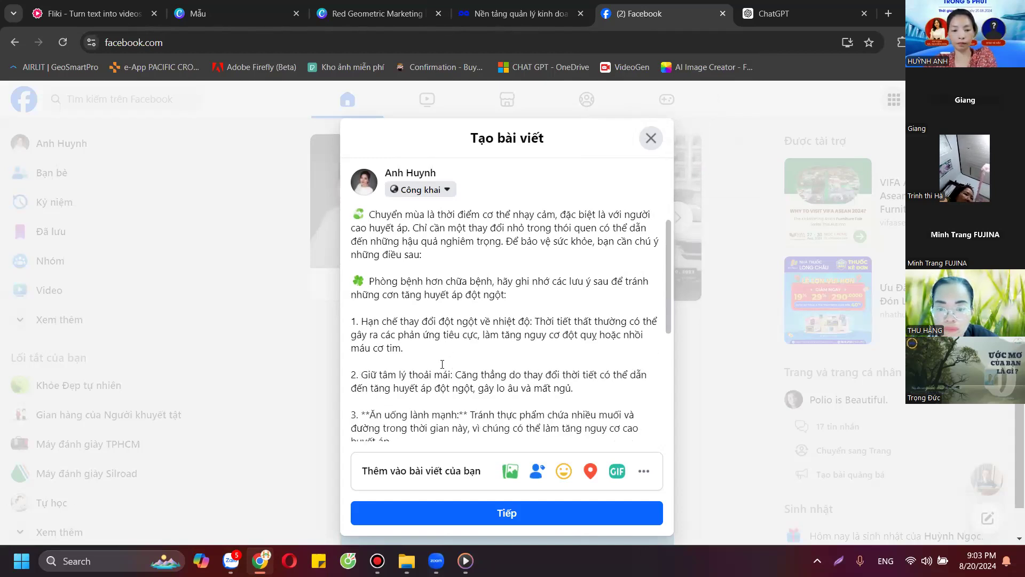
{"action": "scroll", "coordinate": [442, 364], "scroll_direction": "down", "scroll_amount": 3}
{"action": "left_click", "coordinate": [370, 309]}
{"action": "key", "text": "BackSpace"}
{"action": "key", "text": "BackSpace"}
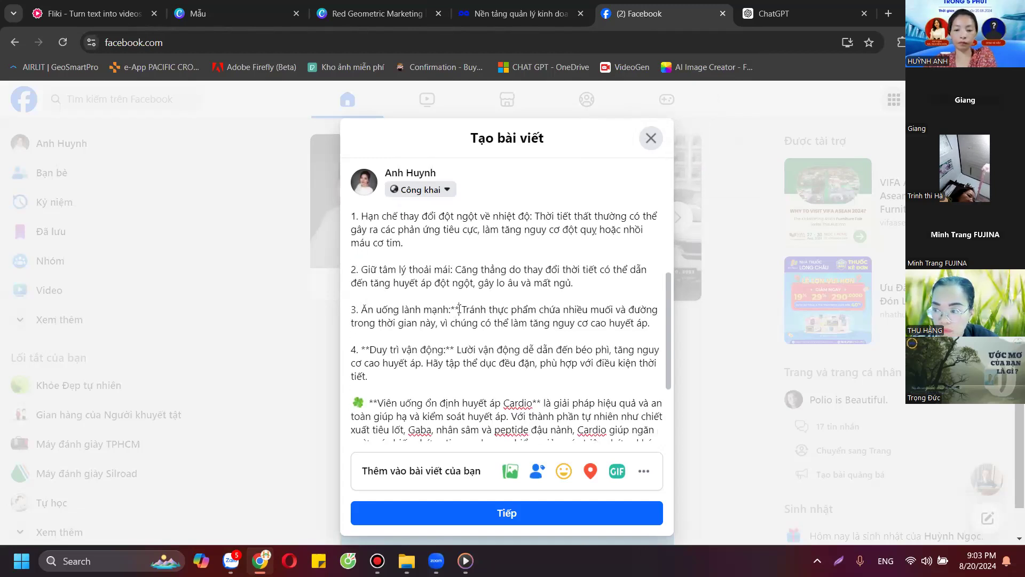
{"action": "left_click", "coordinate": [459, 309]}
{"action": "key", "text": "BackSpace"}
{"action": "key", "text": "BackSpace"}
{"action": "key", "text": "BackSpace"}
{"action": "key", "text": "BackSpace"}
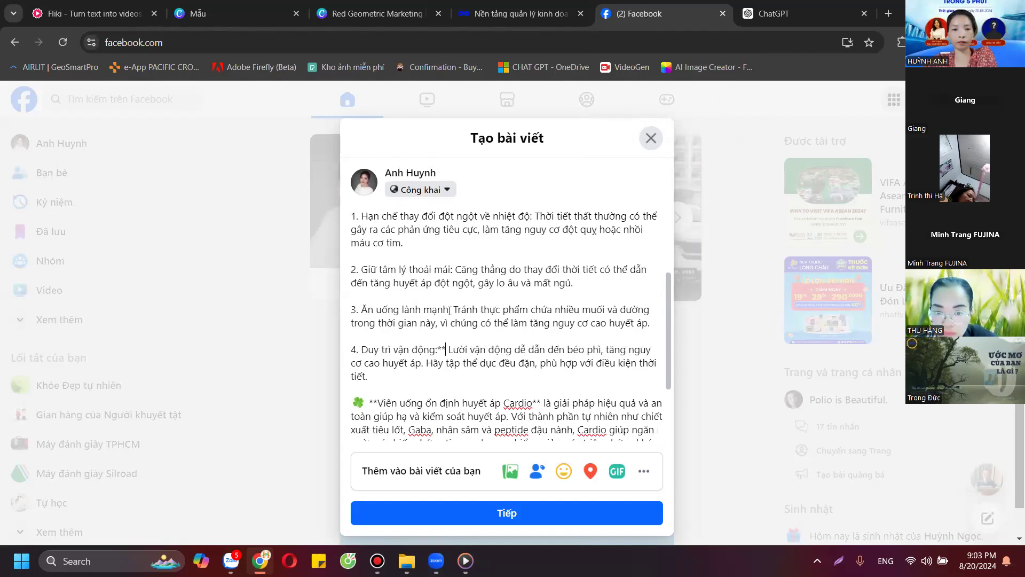
{"action": "key", "text": "BackSpace"}
{"action": "key", "text": "BackSpace"}
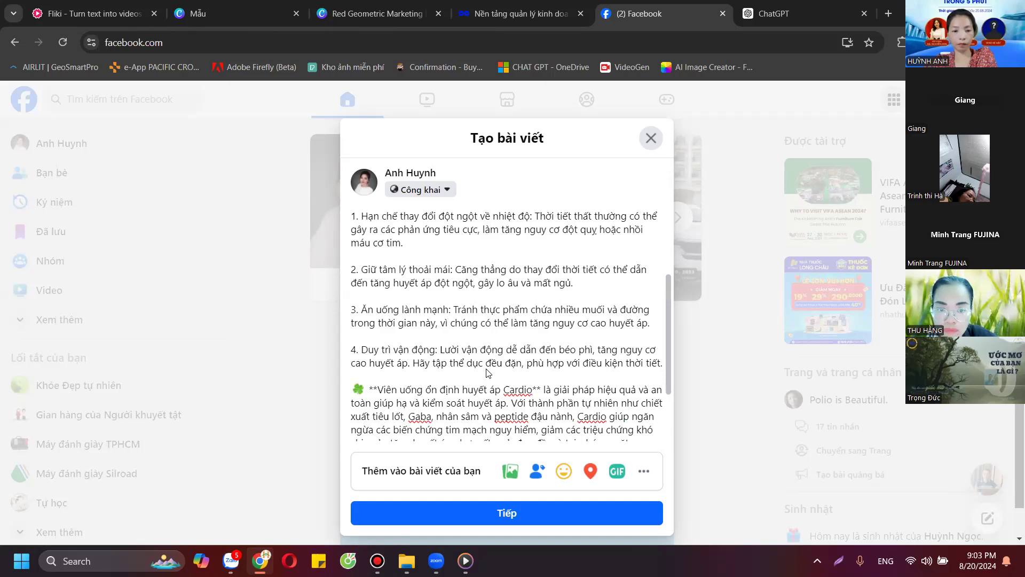
Strip asterisks from the Cardio heading and the 'Đừng để lo lắng … huyết áp' line.
{"action": "key", "text": "BackSpace"}
{"action": "key", "text": "BackSpace"}
{"action": "left_click", "coordinate": [530, 389]}
{"action": "key", "text": "BackSpace"}
{"action": "key", "text": "BackSpace"}
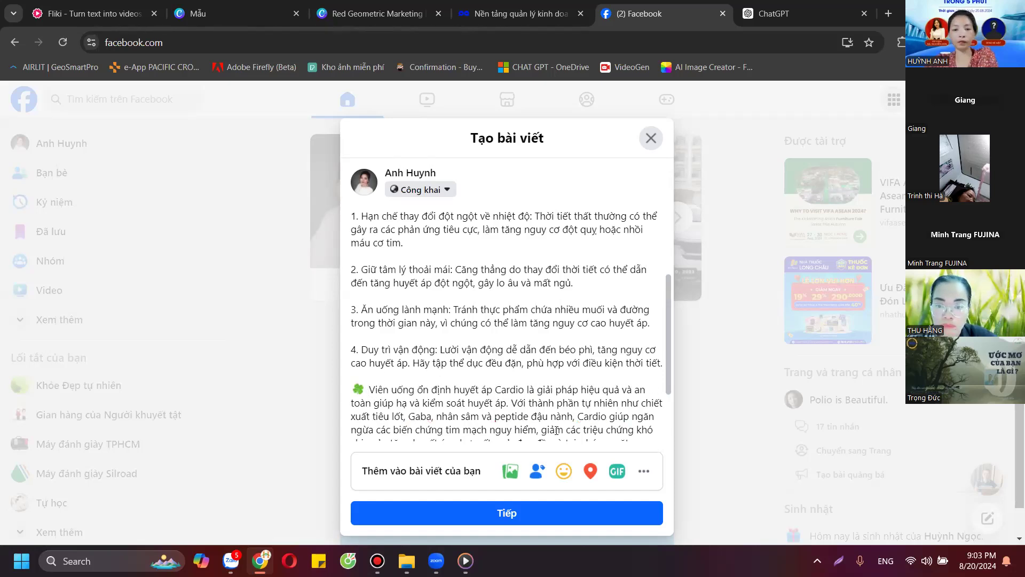
{"action": "scroll", "coordinate": [557, 427], "scroll_direction": "down", "scroll_amount": 2}
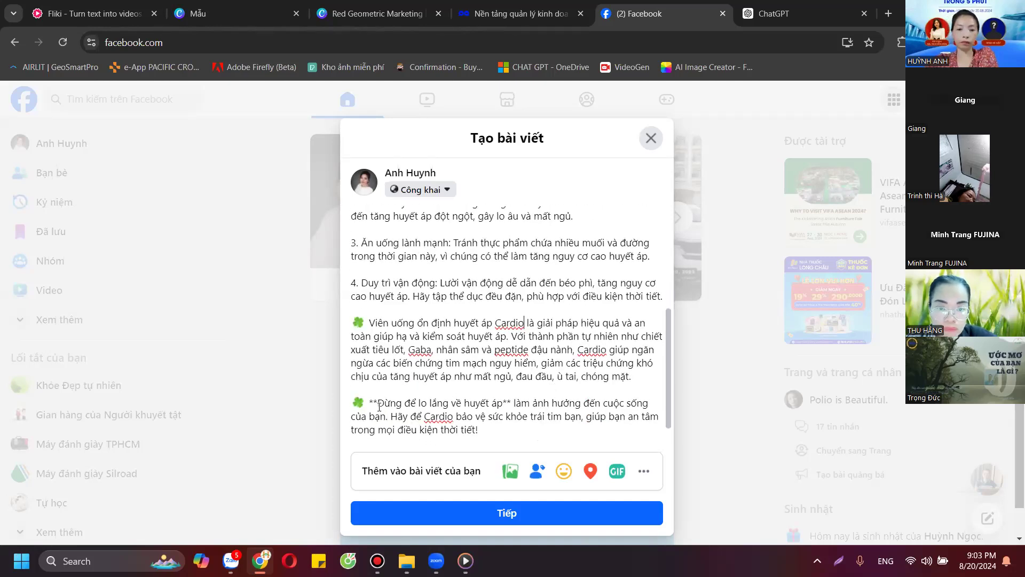
{"action": "key", "text": "BackSpace"}
{"action": "key", "text": "BackSpace"}
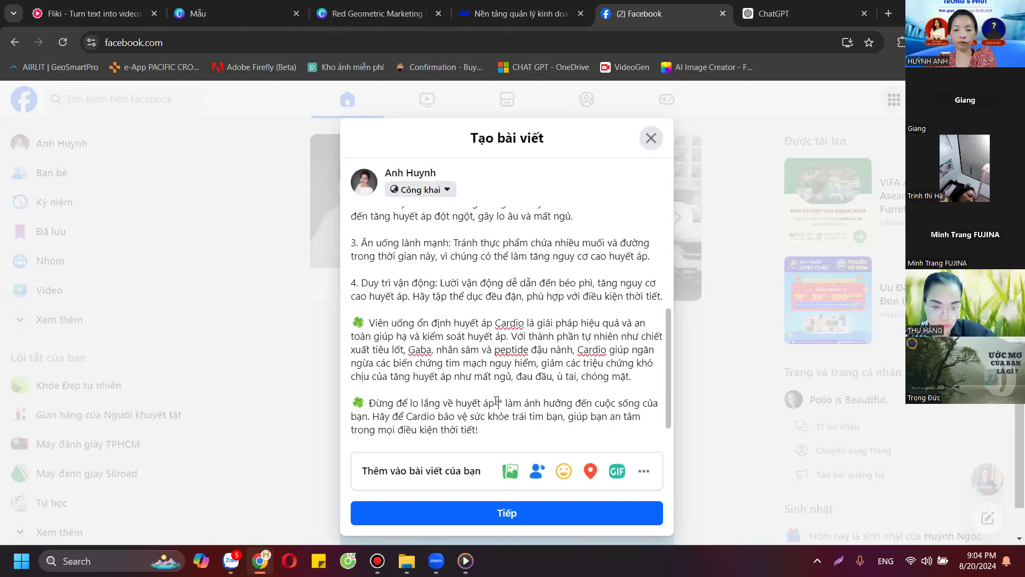
{"action": "key", "text": "BackSpace"}
{"action": "key", "text": "BackSpace"}
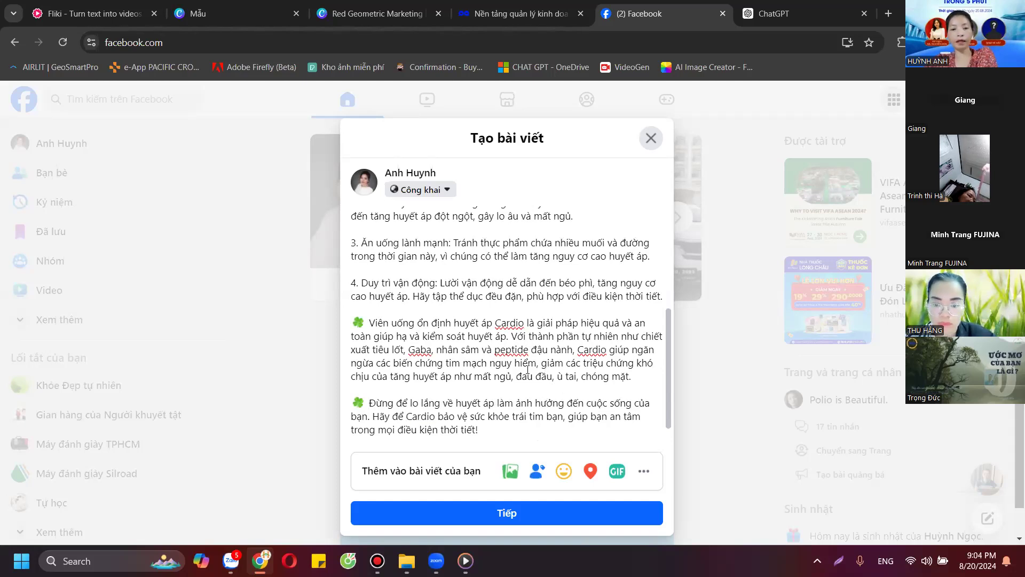
{"action": "scroll", "coordinate": [527, 368], "scroll_direction": "down", "scroll_amount": 1}
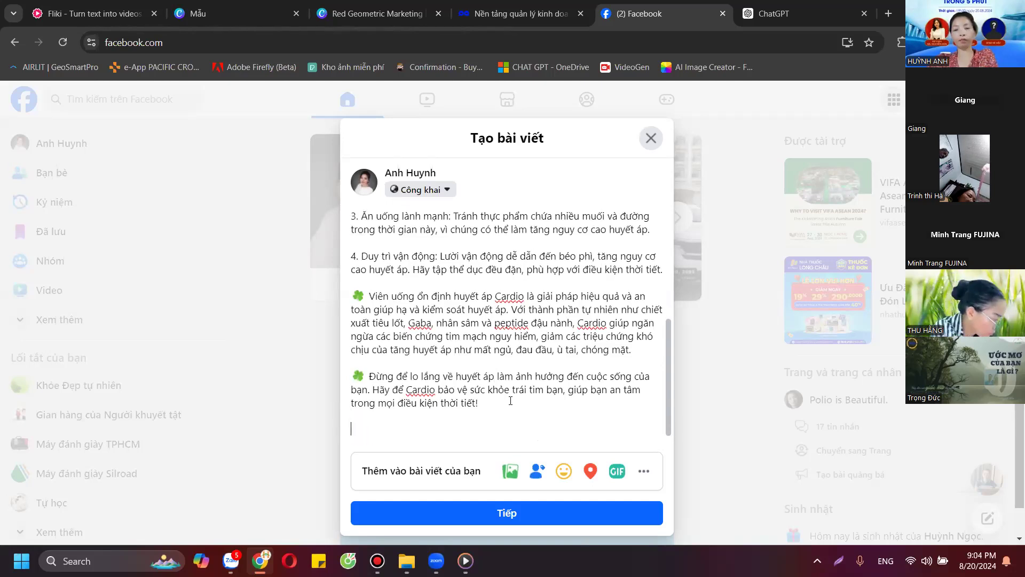
Add the all-caps FUJINA tagline about high-quality healthcare from Japan as the closing line.
{"action": "key", "text": "Caps_Lock"}
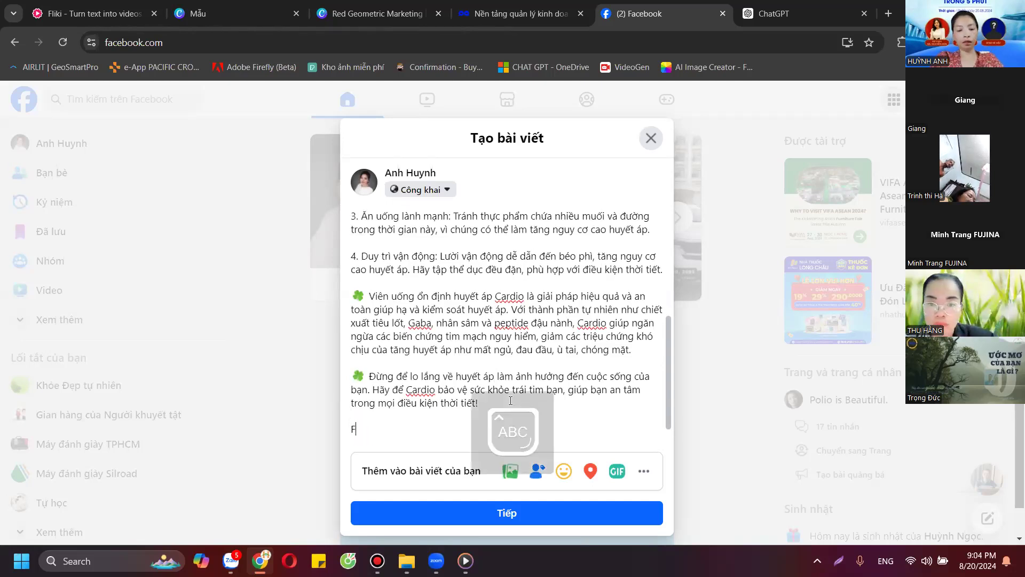
{"action": "type", "text": "NA"}
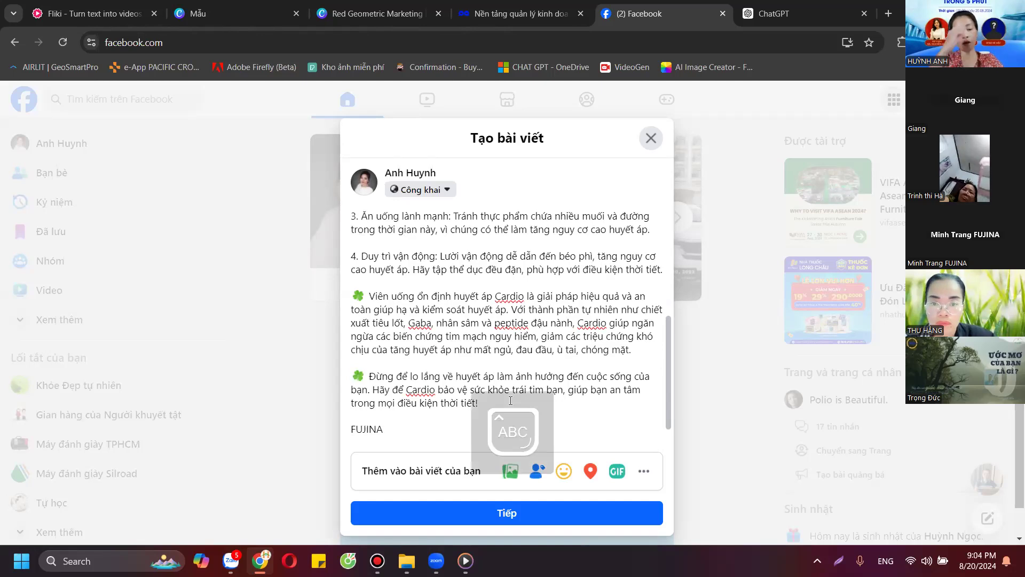
{"action": "type", "text": " - THU"}
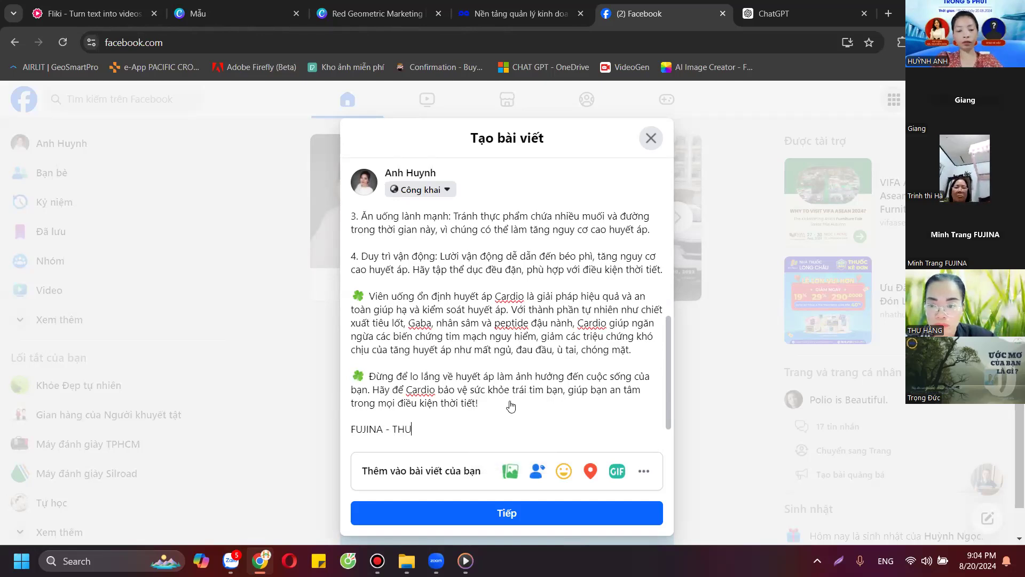
{"action": "type", "text": "ONG HIỆ"}
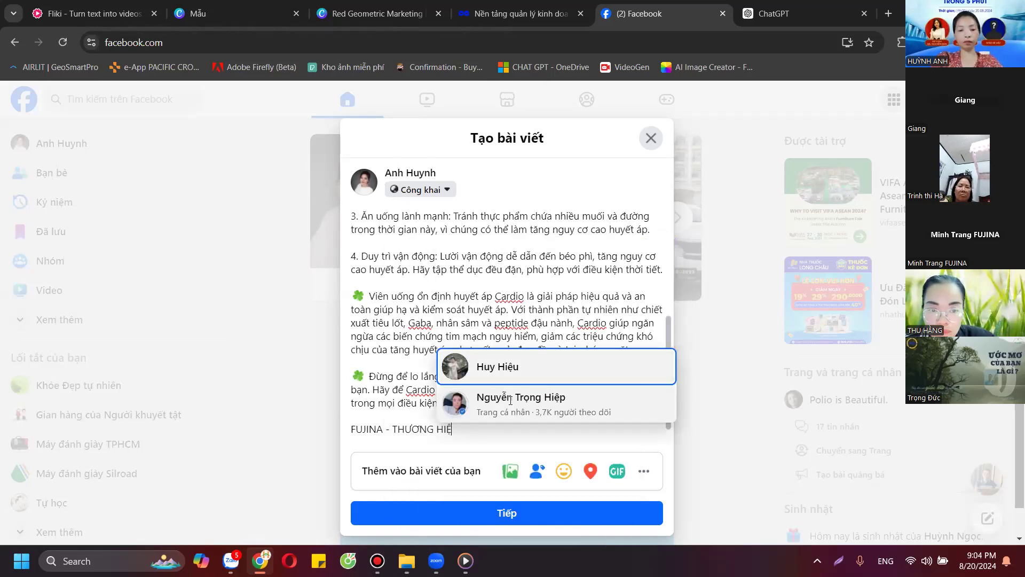
{"action": "type", "text": "U CHĂM SÓ"}
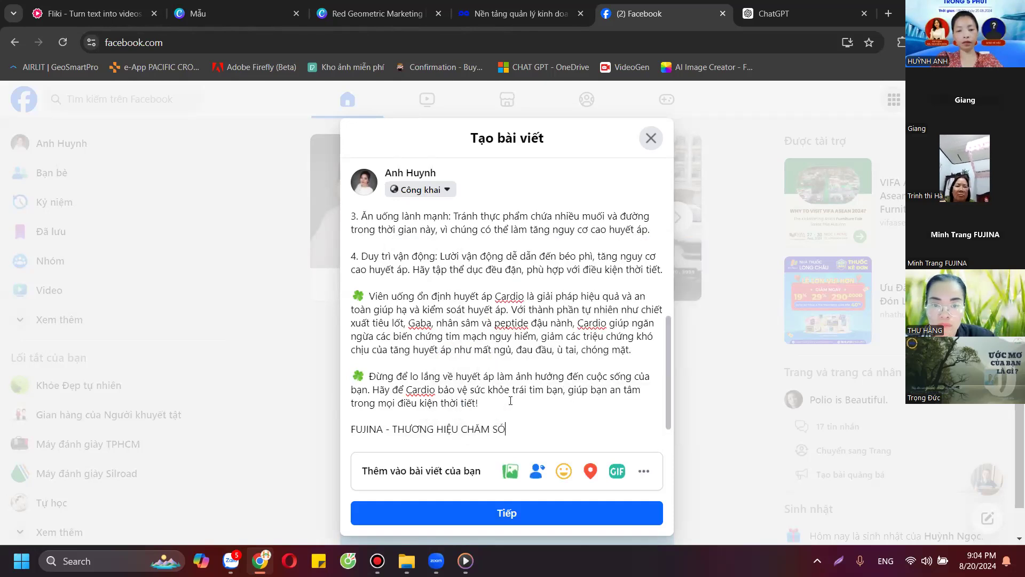
{"action": "type", "text": "C SUC KHỎE "}
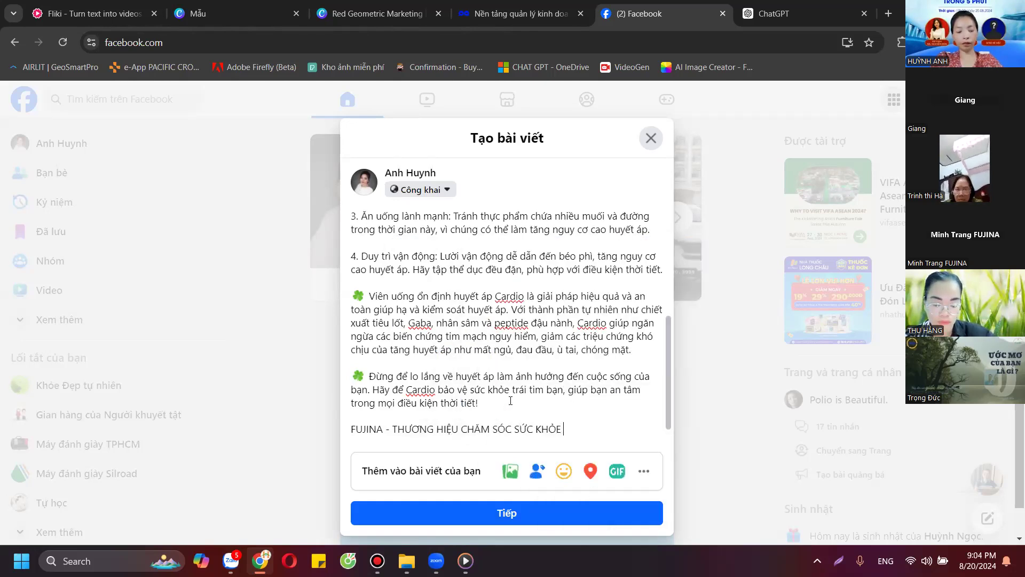
{"action": "type", "text": "ĐEN"}
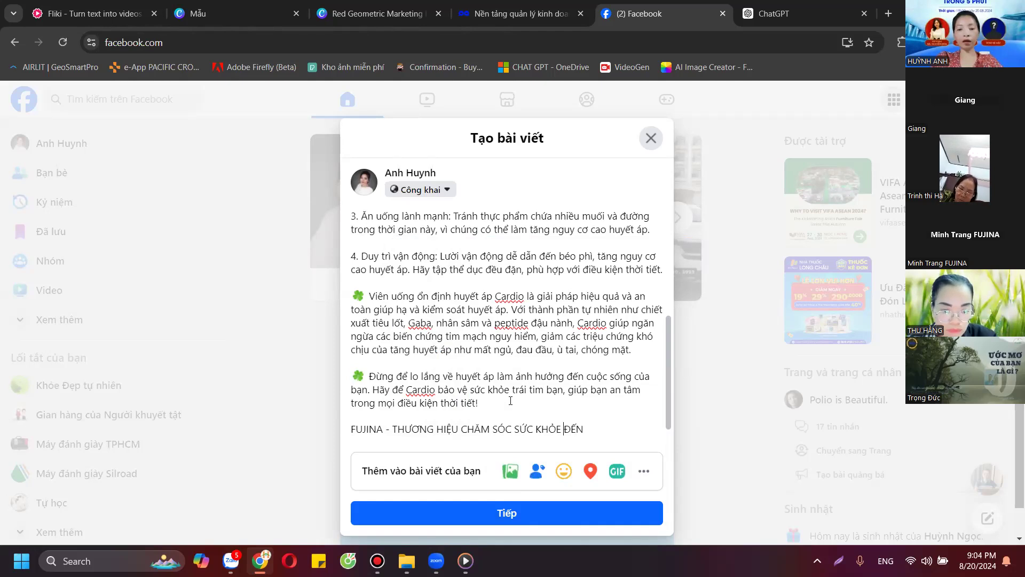
{"action": "key", "text": "Left"}
{"action": "key", "text": "Left"}
{"action": "key", "text": "Left"}
{"action": "type", "text": "CHẤT LUO"}
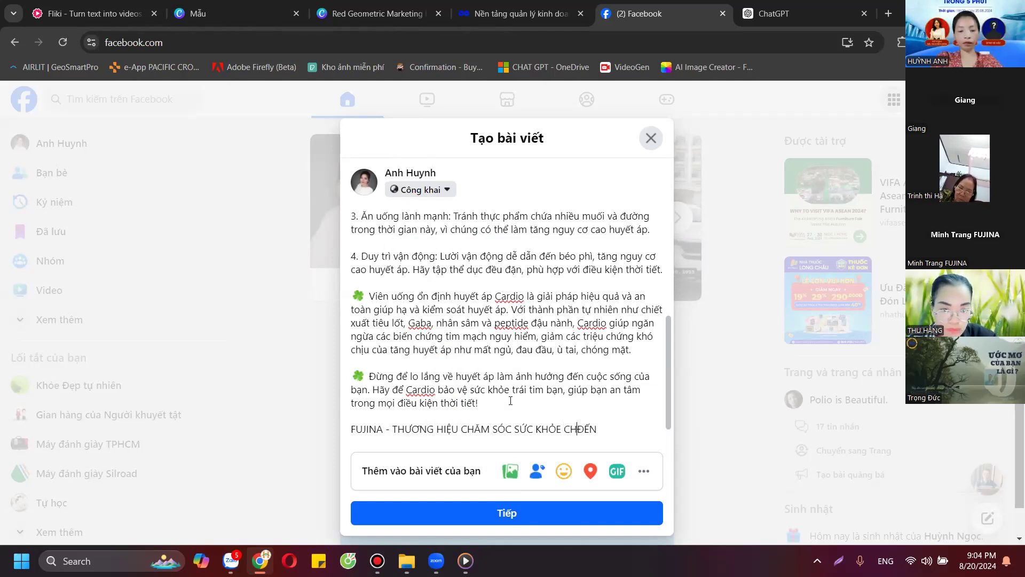
{"action": "type", "text": "ƯỢNG CAO "}
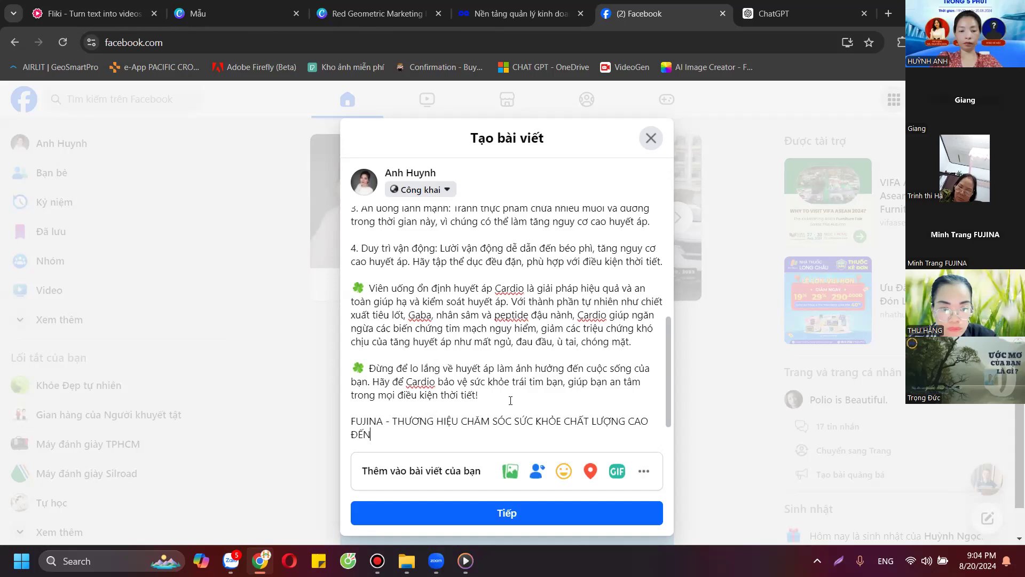
{"action": "type", "text": " TỪ NHẬ"}
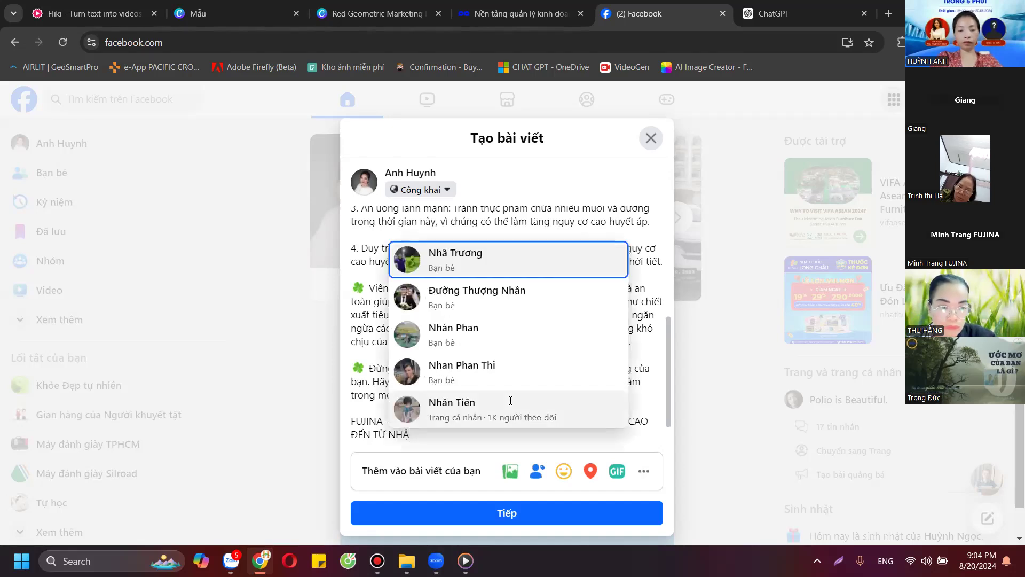
{"action": "type", "text": "T BAẢN"}
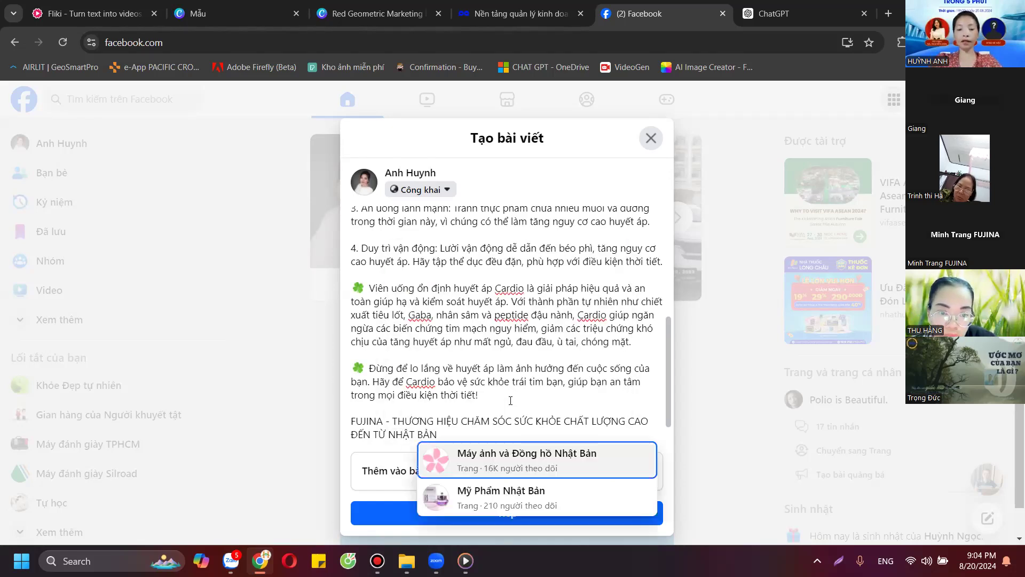
{"action": "key", "text": "Return"}
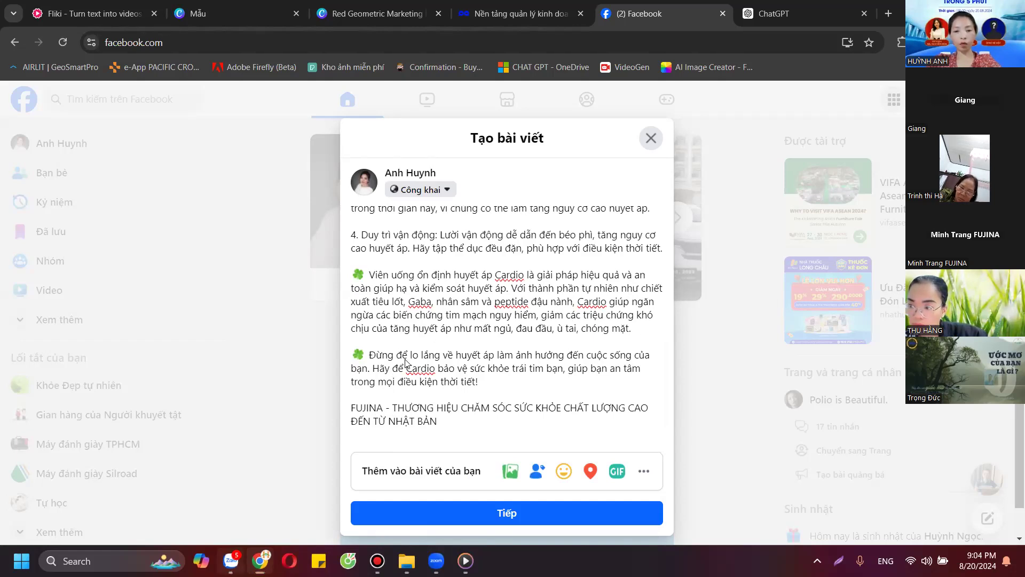
Check the Zalo group's source message and its hashtags, then return to the post.
{"action": "key", "text": "alt+Tab"}
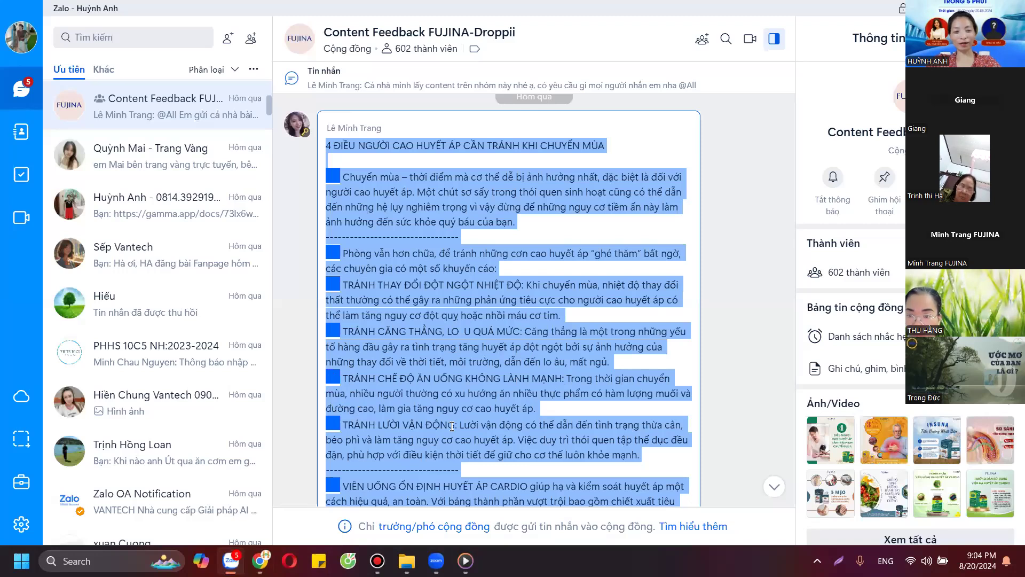
{"action": "scroll", "coordinate": [454, 424], "scroll_direction": "down", "scroll_amount": 5}
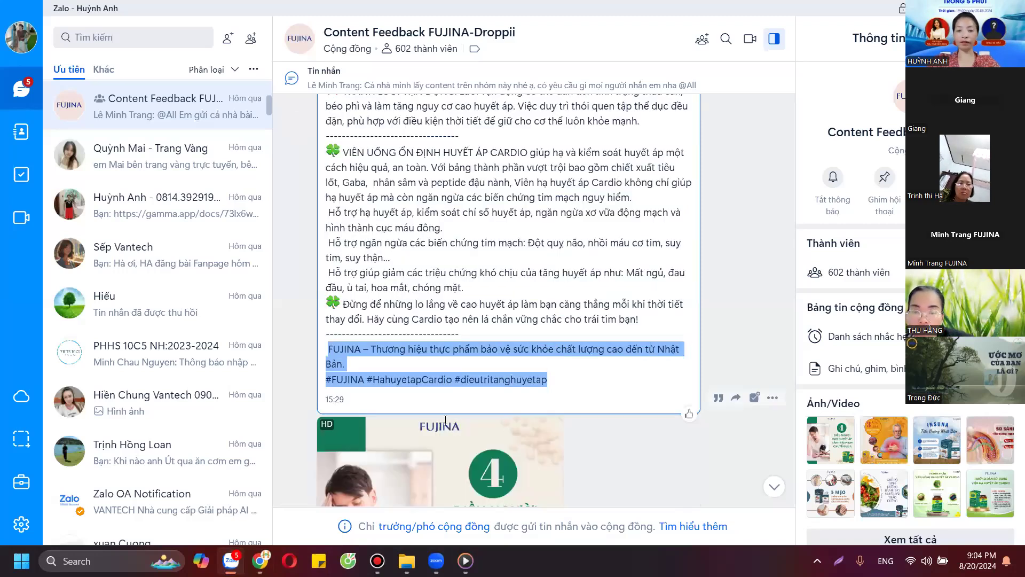
{"action": "key", "text": "alt+Tab"}
Paste the tagline and #FUJINA #HahuyetapCardio #dieutritanghuyetap, then add #AnAnMart #Droppii #Fujina_NhatBan.
{"action": "type", "text": "FUJINA – Thương hiệu thực phẩm bảo vệ sức khỏe chất lượng cao đến từ Nhật Bản.\\n#FUJINA #HahuyetapCardio #dieutritanghuyetap"}
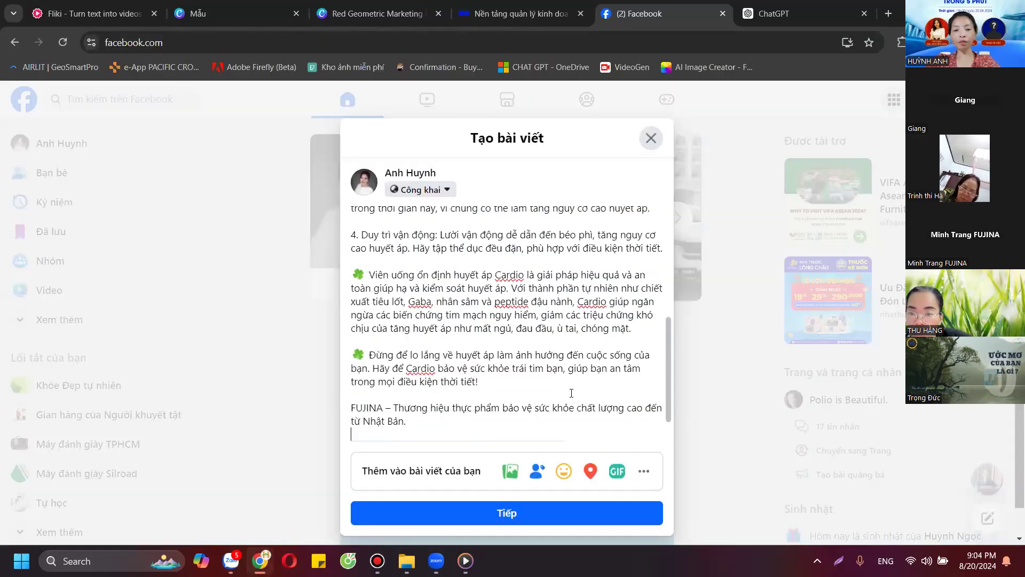
{"action": "type", "text": "#FUJINA #HahuyetapCardio #dieutritanghuyetap"}
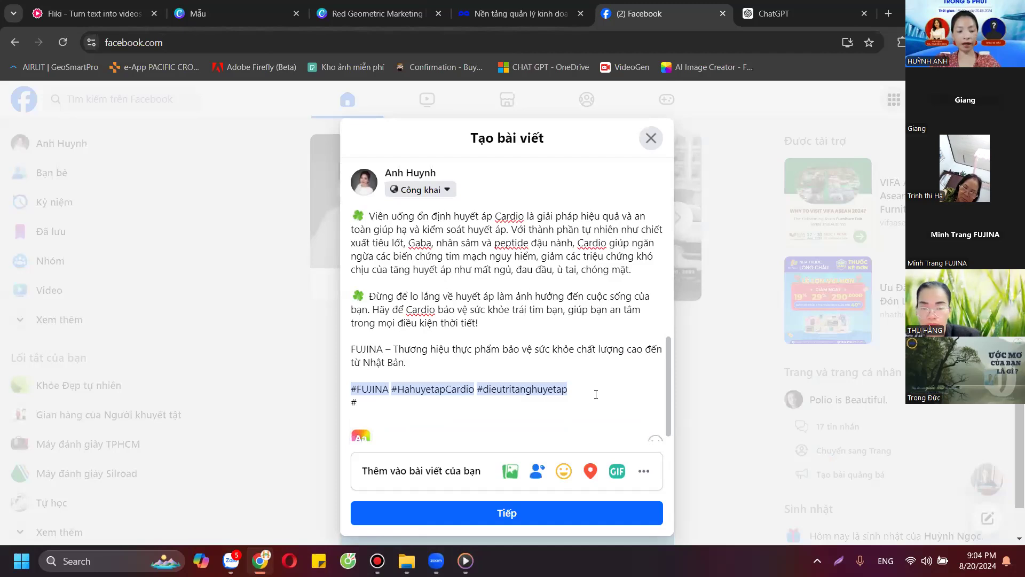
{"action": "type", "text": "#AnA"}
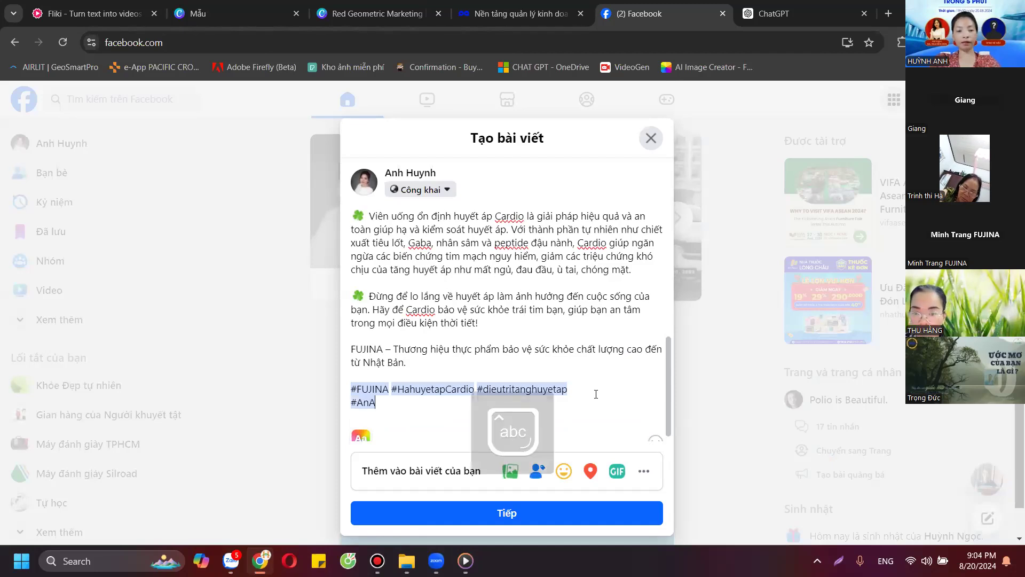
{"action": "type", "text": "nMart "}
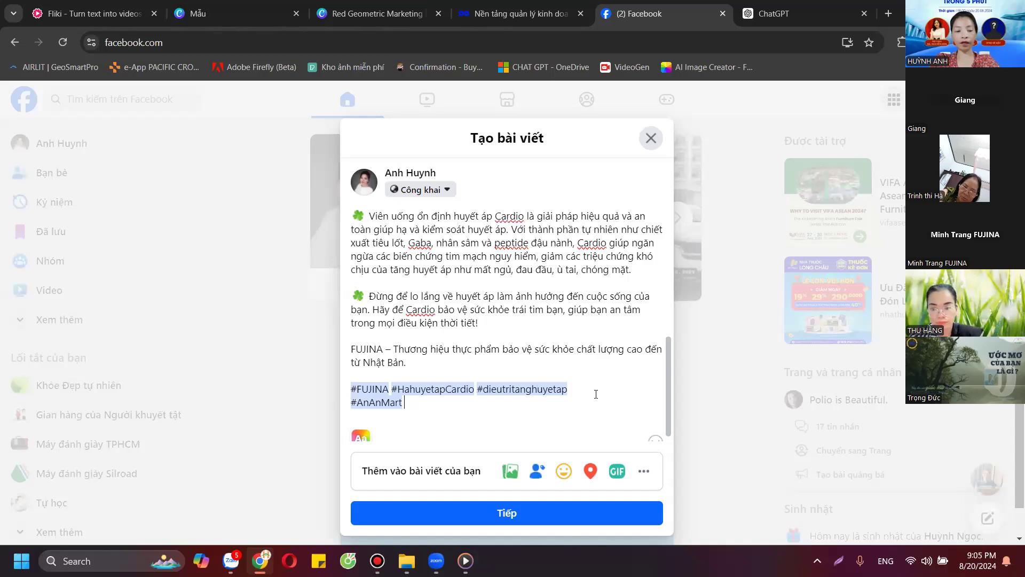
{"action": "type", "text": "#Droppii #F"}
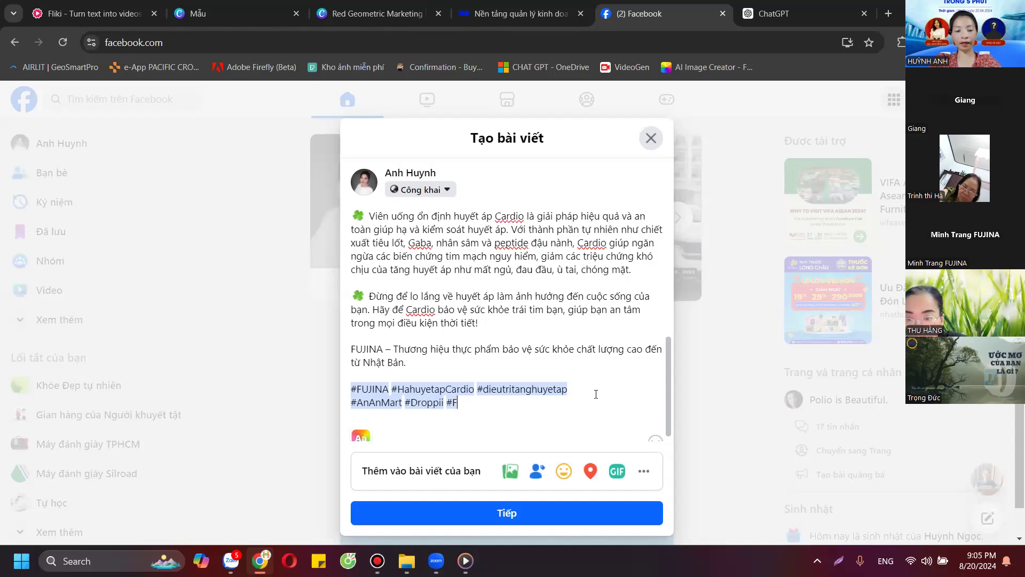
{"action": "type", "text": "ujina"}
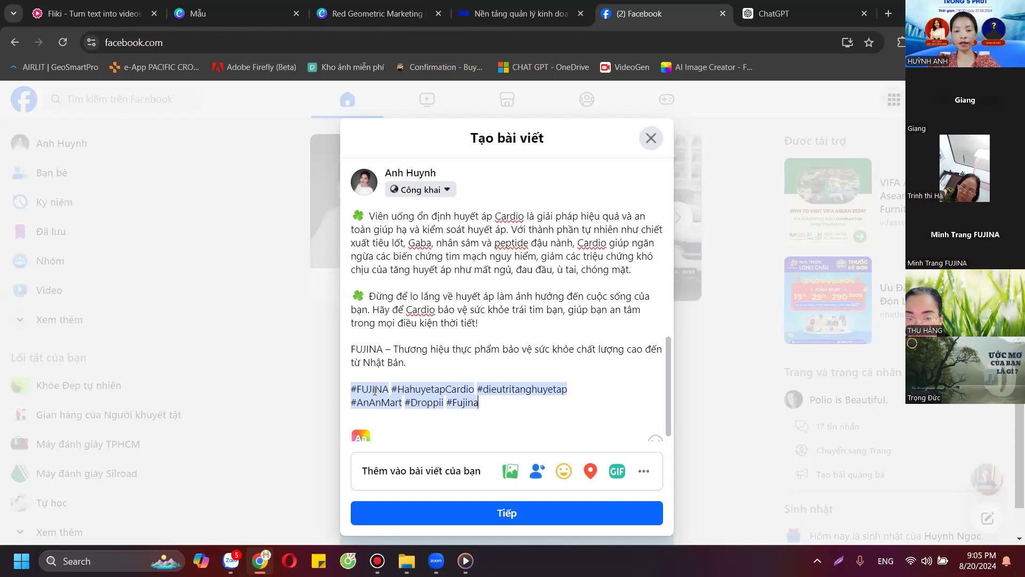
{"action": "type", "text": "_NhatBan"}
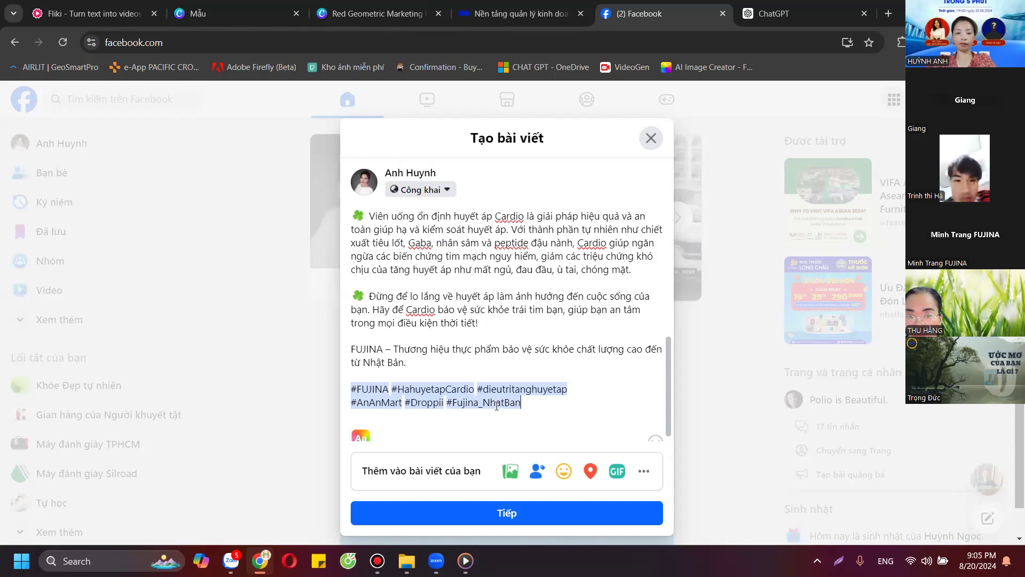
{"action": "scroll", "coordinate": [517, 374], "scroll_direction": "down", "scroll_amount": 1}
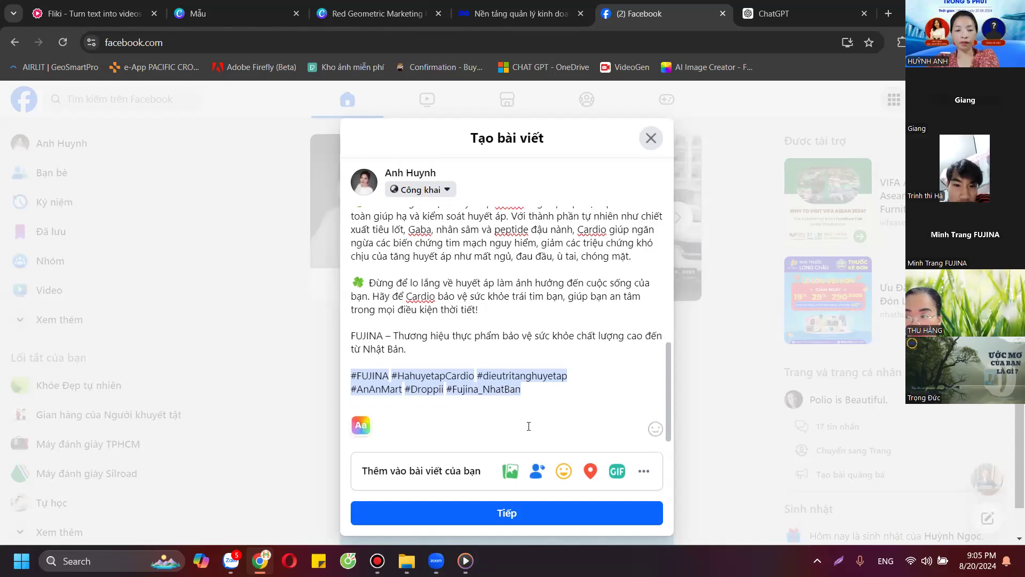
Attach the cardio-1 video from Downloads to the post and check its preview.
{"action": "left_click", "coordinate": [510, 471]}
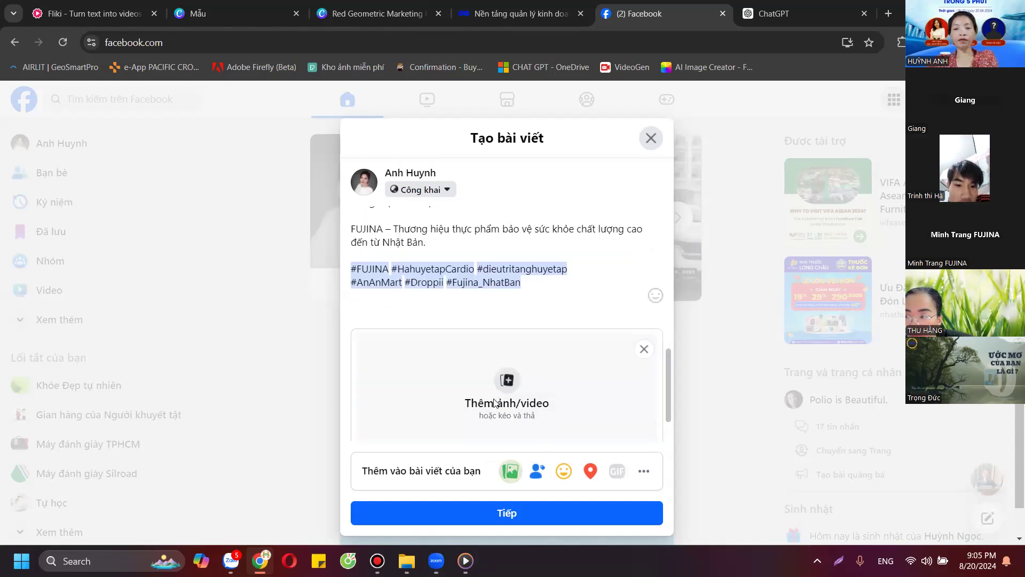
{"action": "left_click", "coordinate": [495, 403]}
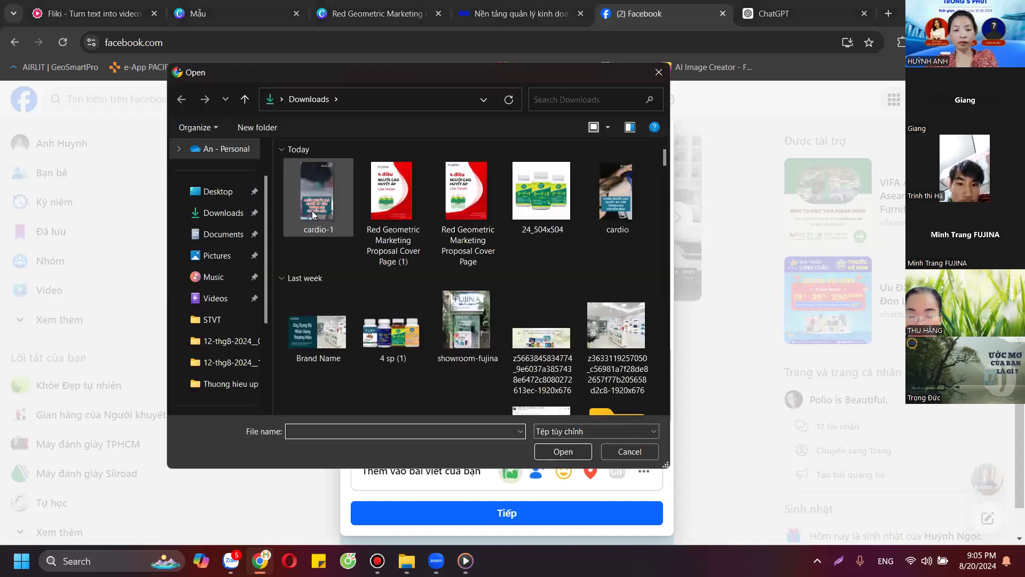
{"action": "left_click", "coordinate": [315, 207]}
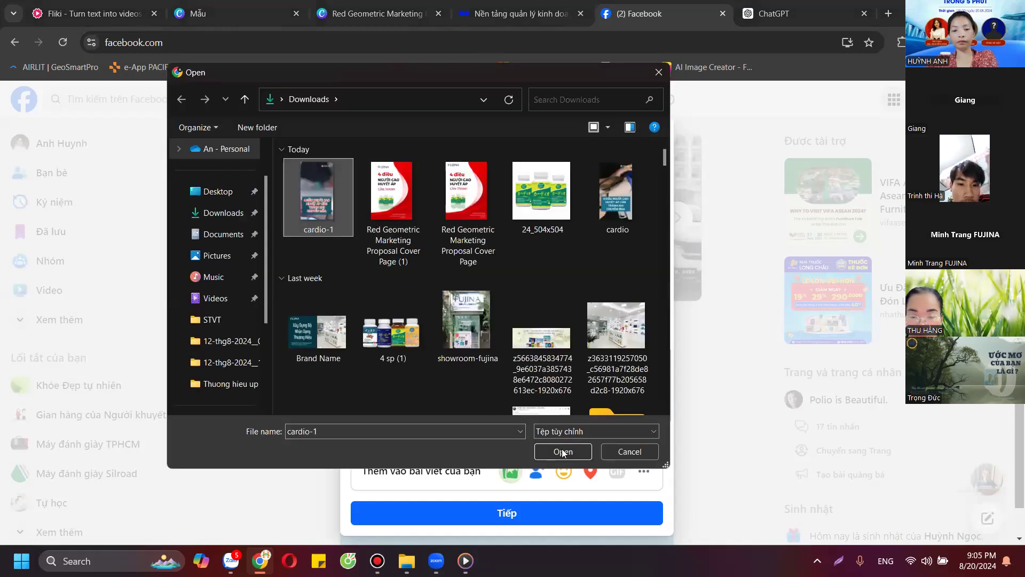
{"action": "key", "text": "Return"}
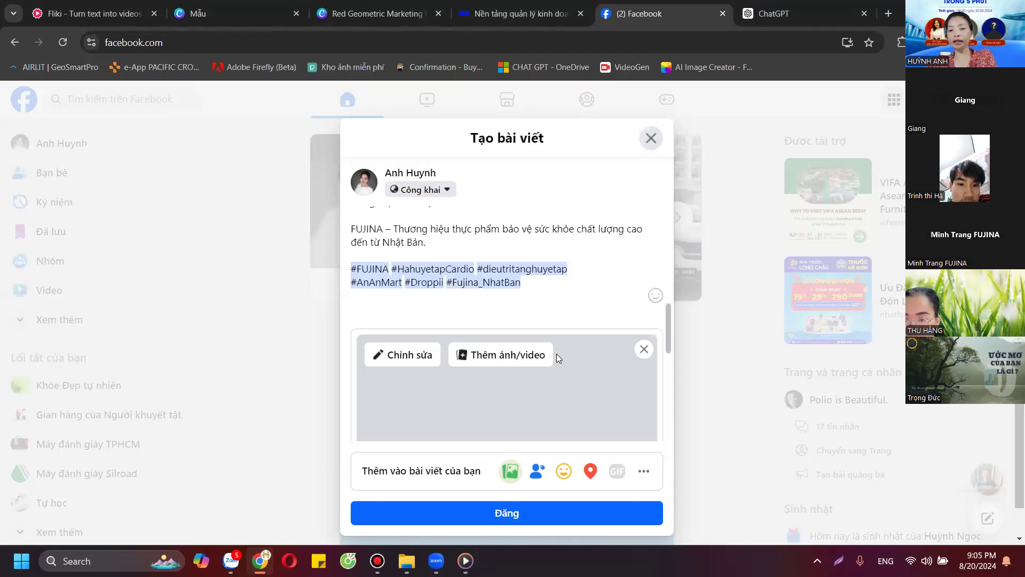
{"action": "scroll", "coordinate": [556, 354], "scroll_direction": "up", "scroll_amount": 3}
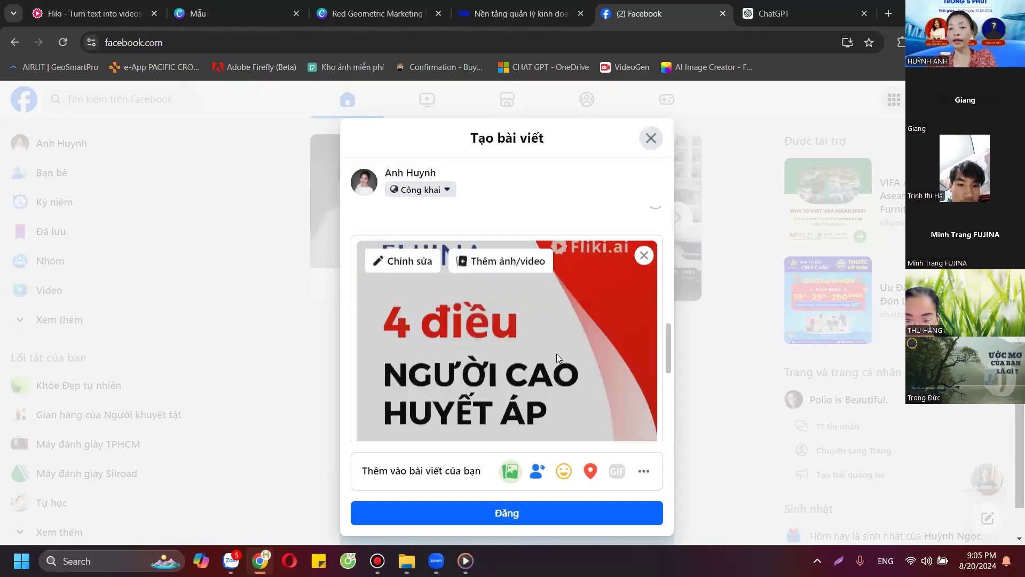
{"action": "scroll", "coordinate": [513, 353], "scroll_direction": "up", "scroll_amount": 5}
{"action": "scroll", "coordinate": [461, 352], "scroll_direction": "down", "scroll_amount": 6}
{"action": "scroll", "coordinate": [461, 346], "scroll_direction": "up", "scroll_amount": 2}
{"action": "scroll", "coordinate": [494, 368], "scroll_direction": "down", "scroll_amount": 4}
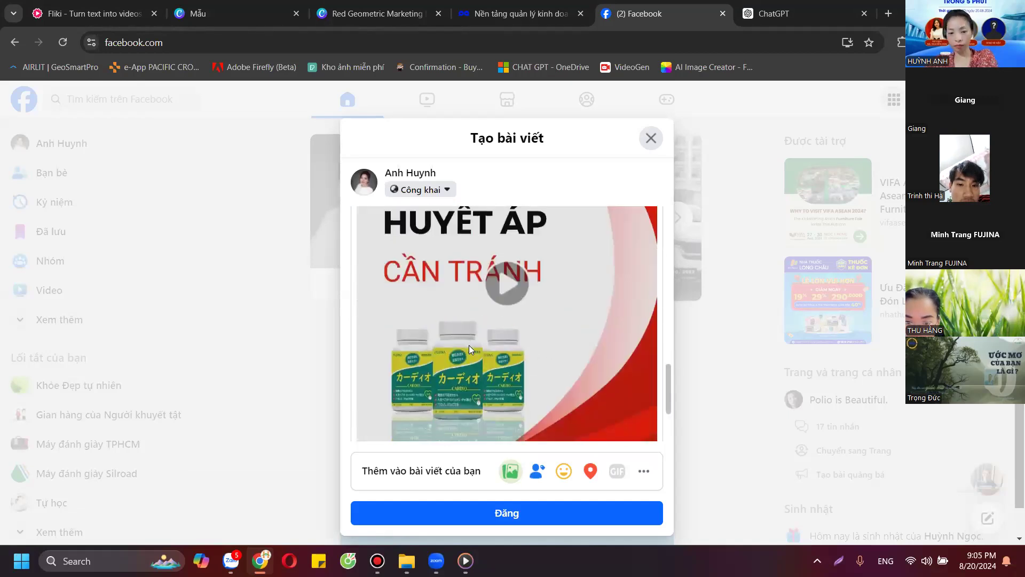
{"action": "scroll", "coordinate": [464, 342], "scroll_direction": "down", "scroll_amount": 2}
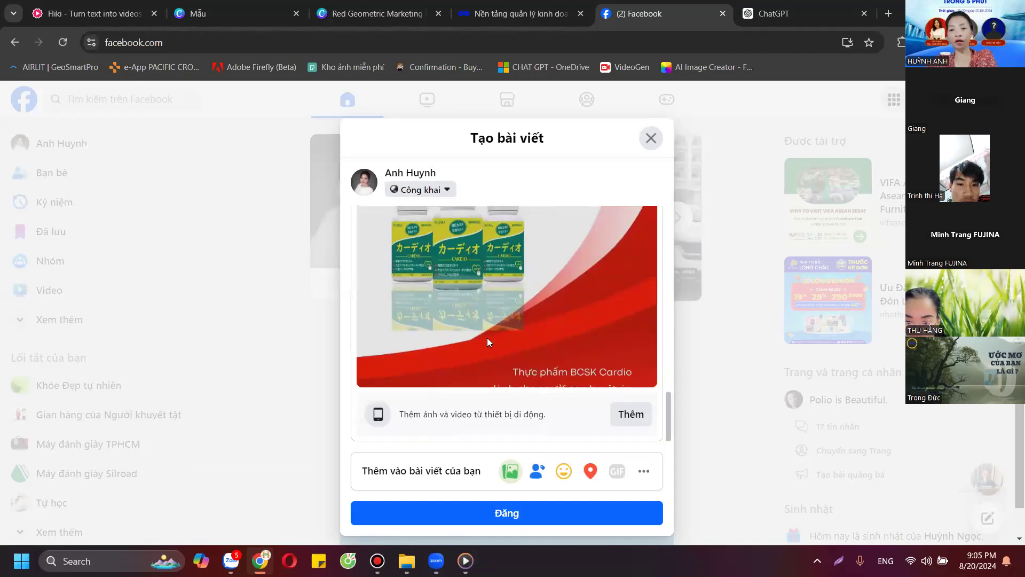
{"action": "scroll", "coordinate": [487, 337], "scroll_direction": "up", "scroll_amount": 4}
{"action": "scroll", "coordinate": [349, 423], "scroll_direction": "down", "scroll_amount": 2}
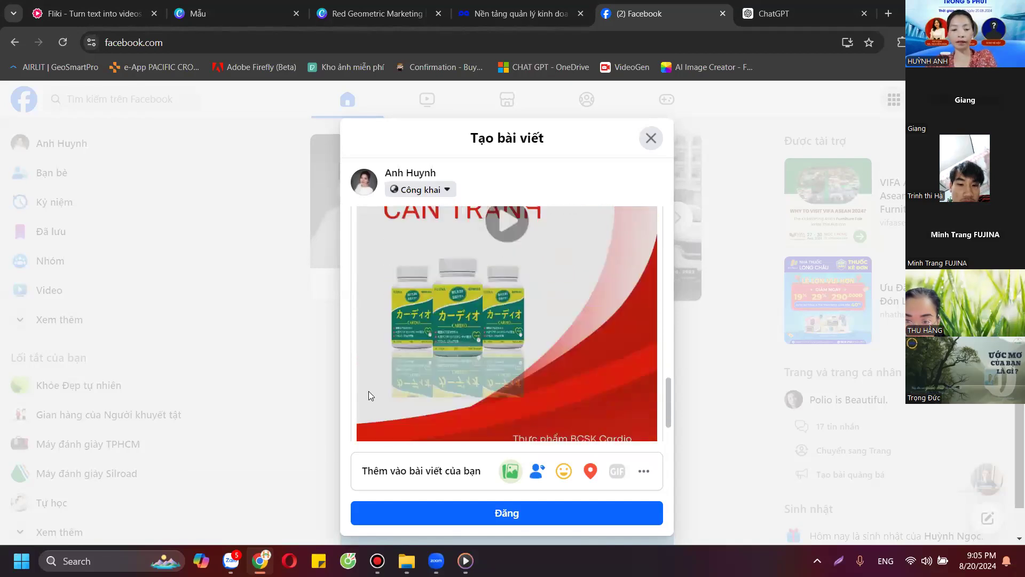
{"action": "scroll", "coordinate": [528, 400], "scroll_direction": "up", "scroll_amount": 4}
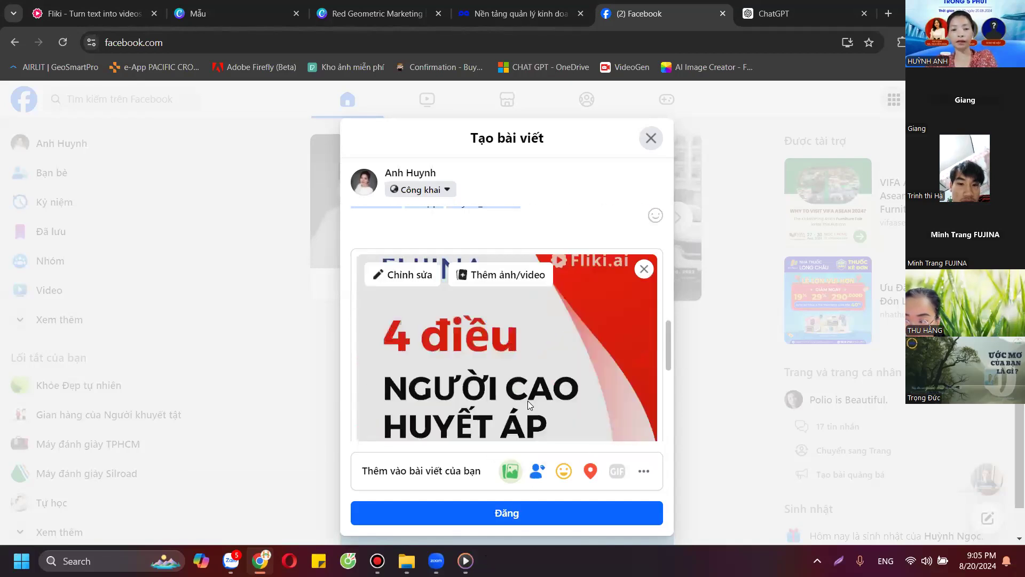
{"action": "scroll", "coordinate": [527, 401], "scroll_direction": "up", "scroll_amount": 5}
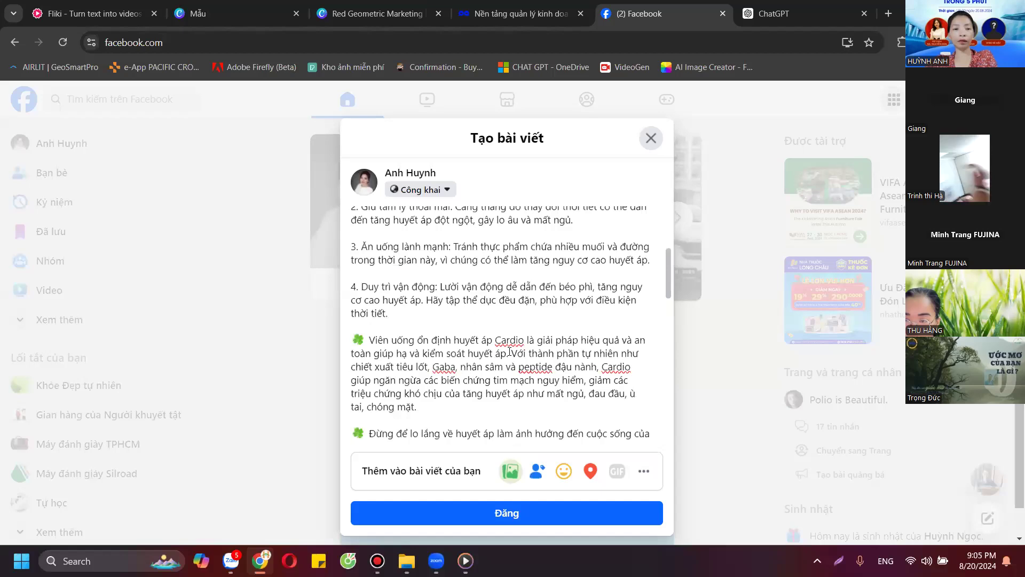
{"action": "scroll", "coordinate": [550, 489], "scroll_direction": "up", "scroll_amount": 3}
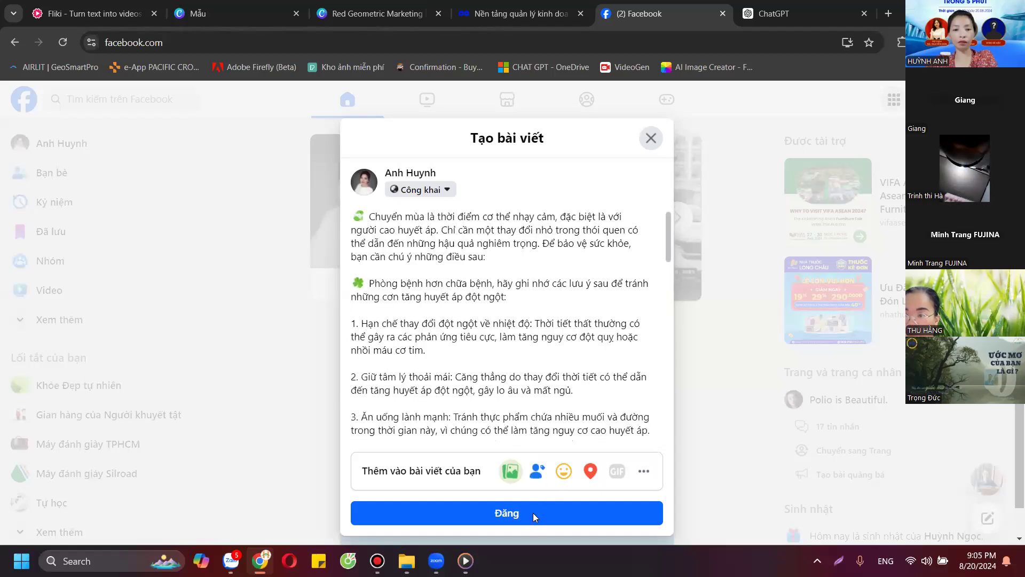
{"action": "scroll", "coordinate": [531, 512], "scroll_direction": "down", "scroll_amount": 10}
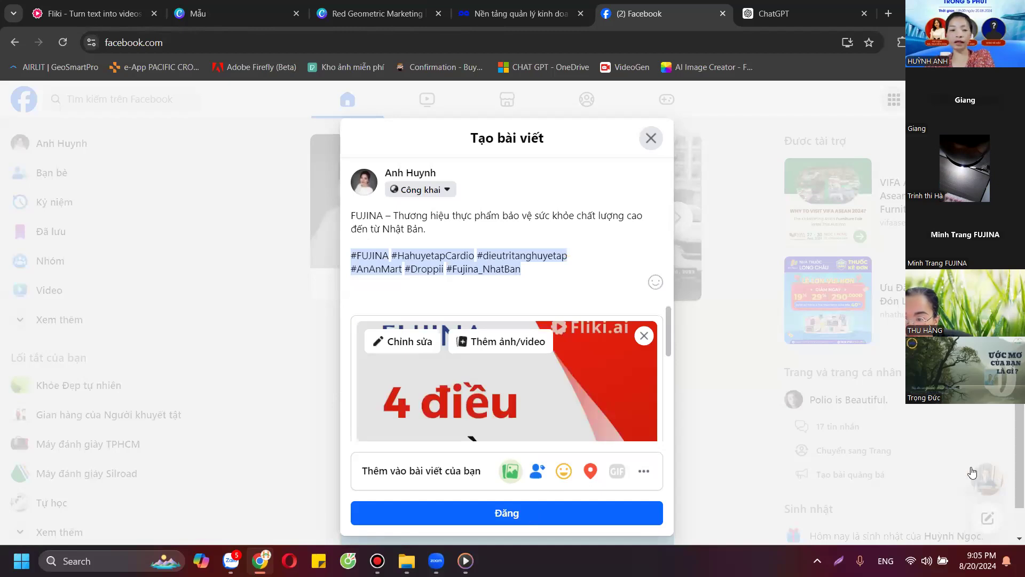
Publish the Cardio post and view the processed video with its caption and hashtags.
{"action": "left_click", "coordinate": [506, 512]}
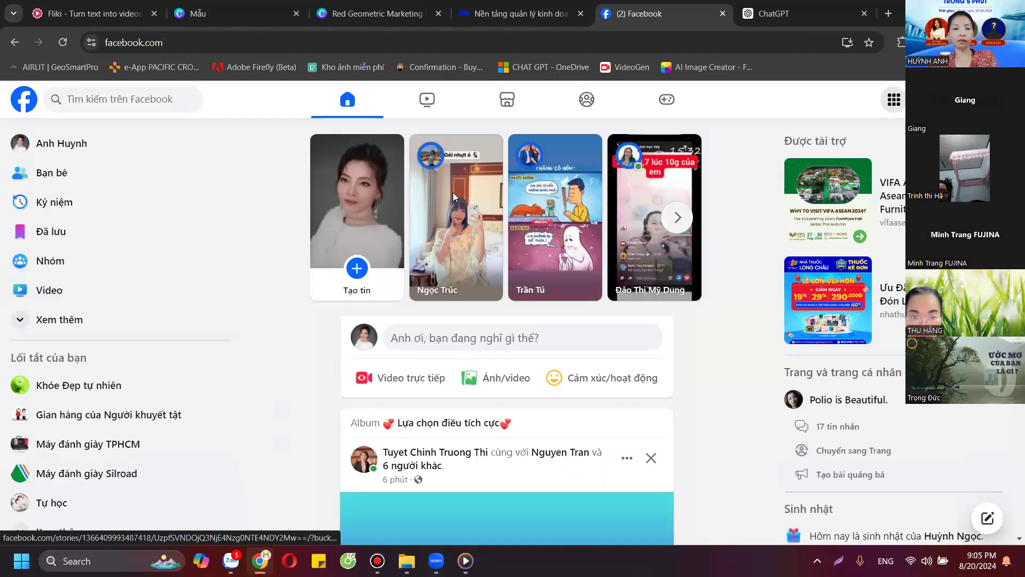
{"action": "scroll", "coordinate": [452, 193], "scroll_direction": "down", "scroll_amount": 3}
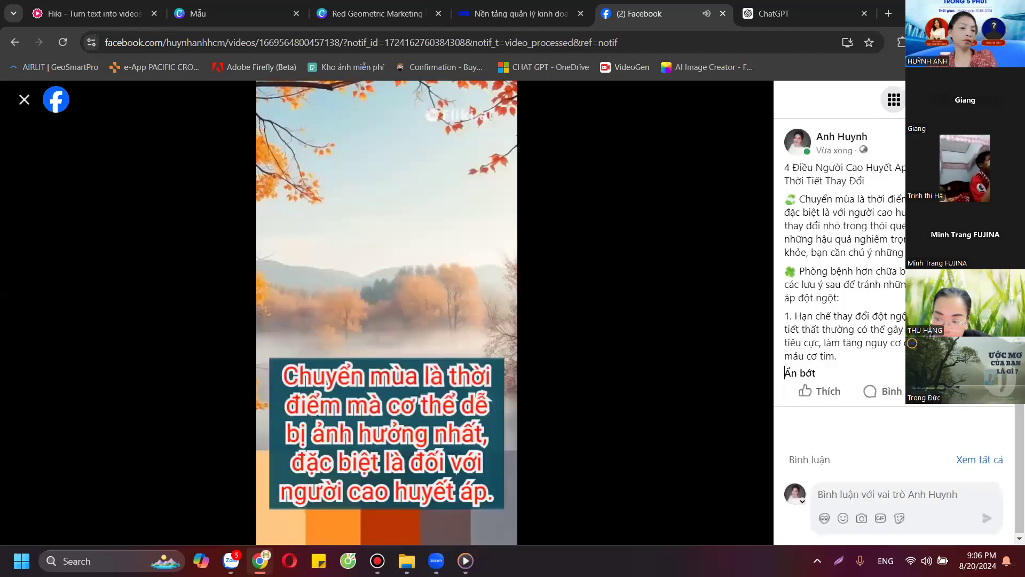
{"action": "scroll", "coordinate": [799, 288], "scroll_direction": "down", "scroll_amount": 5}
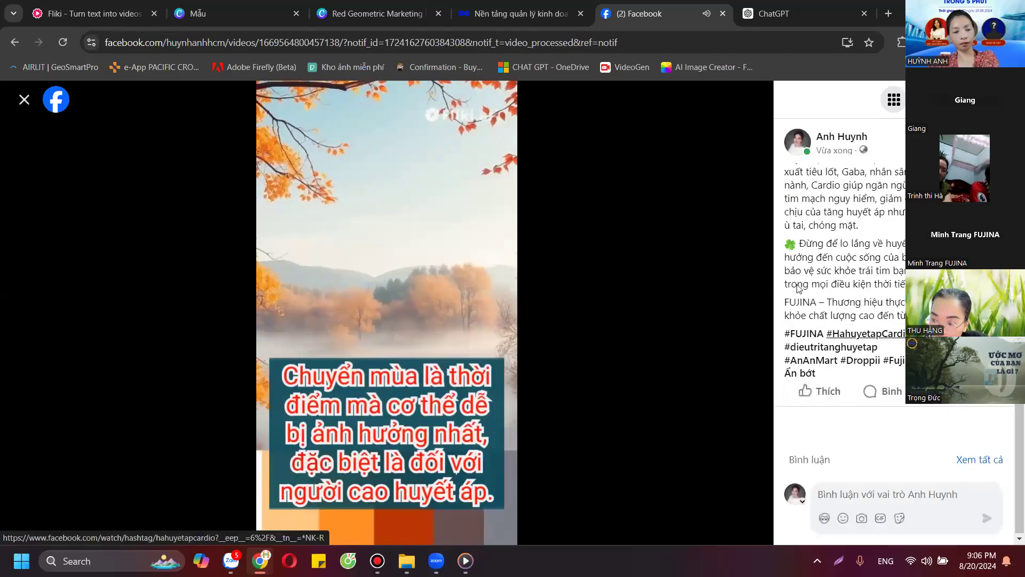